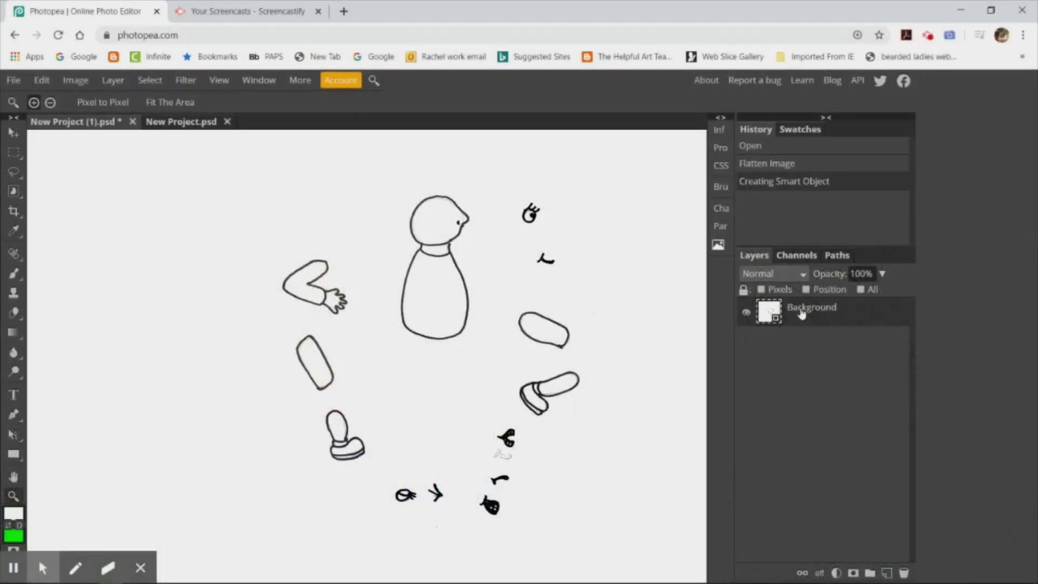
Rasterize the Background layer, then select and copy the entire drawing
right_click(802, 312)
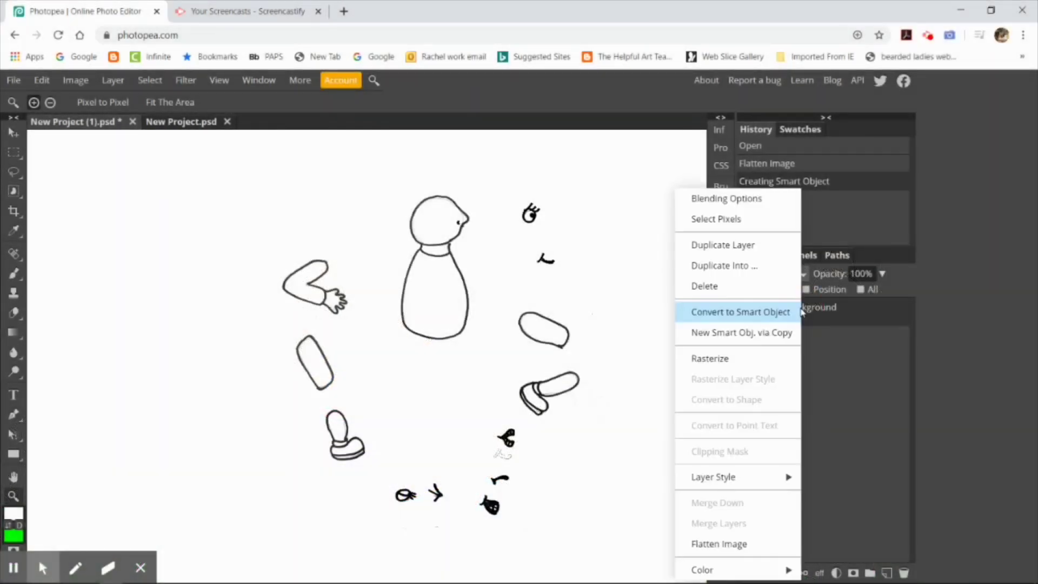
left_click(743, 359)
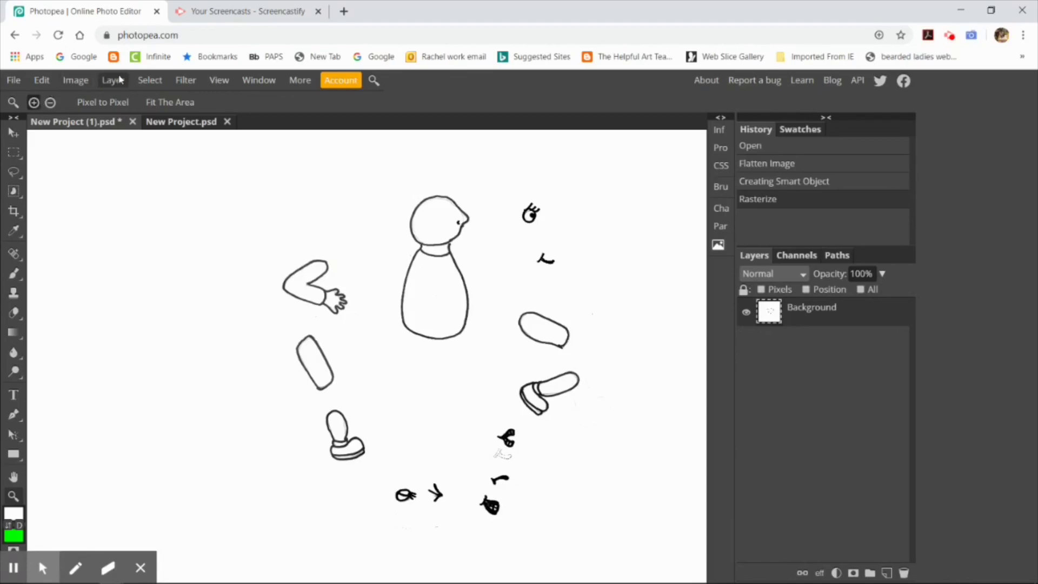
left_click(142, 81)
left_click(149, 100)
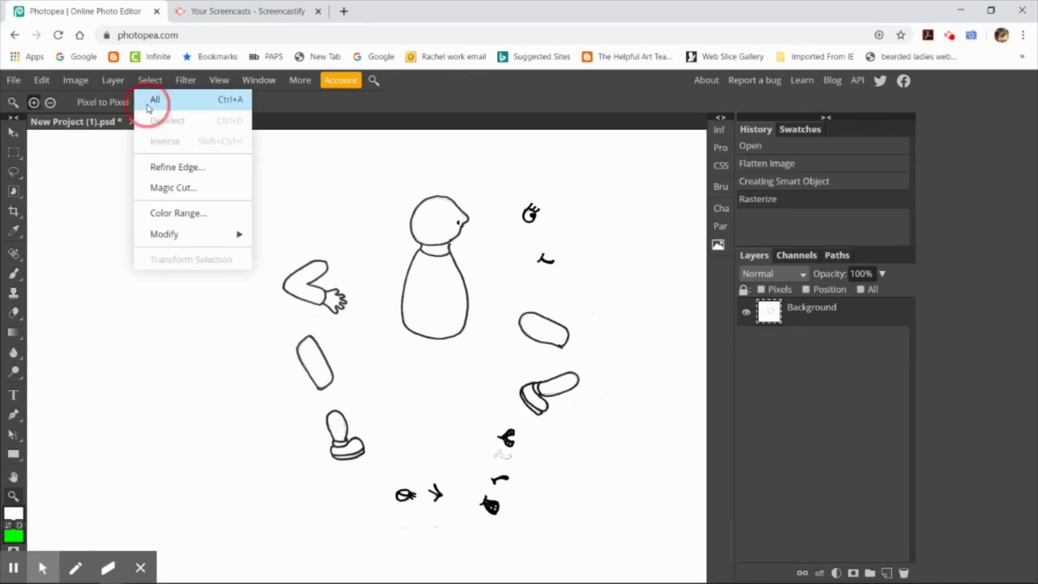
left_click(43, 82)
left_click(72, 222)
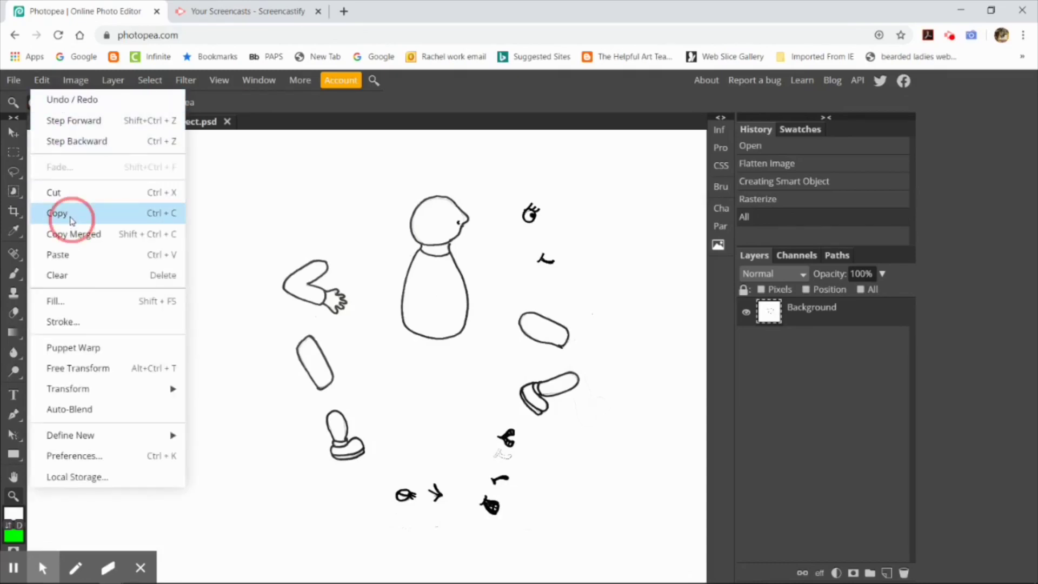
Start a new project with a resolution of 300 DPI and its dimensions measured in inches
left_click(21, 82)
left_click(26, 100)
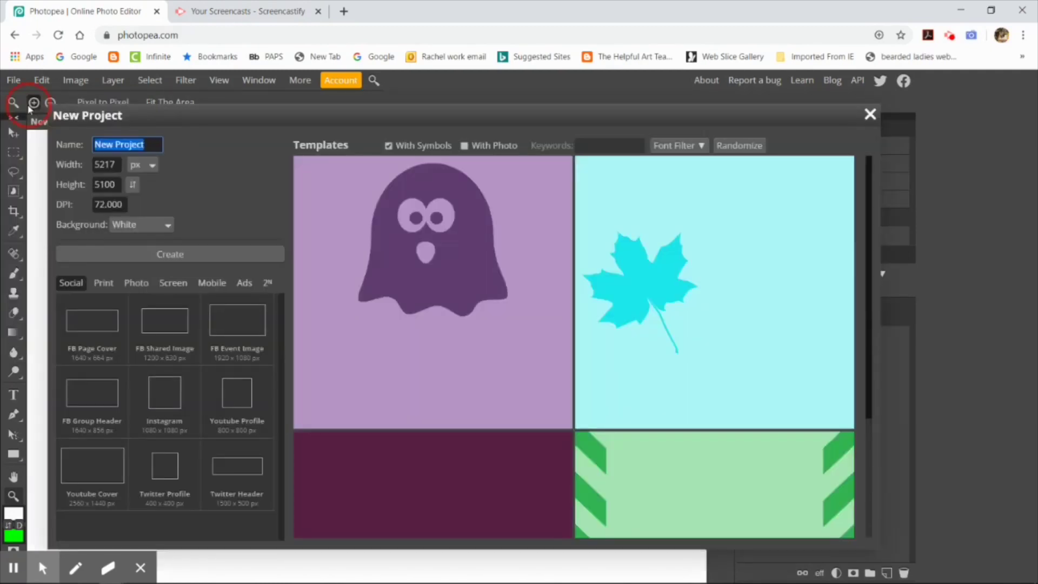
left_click(122, 204)
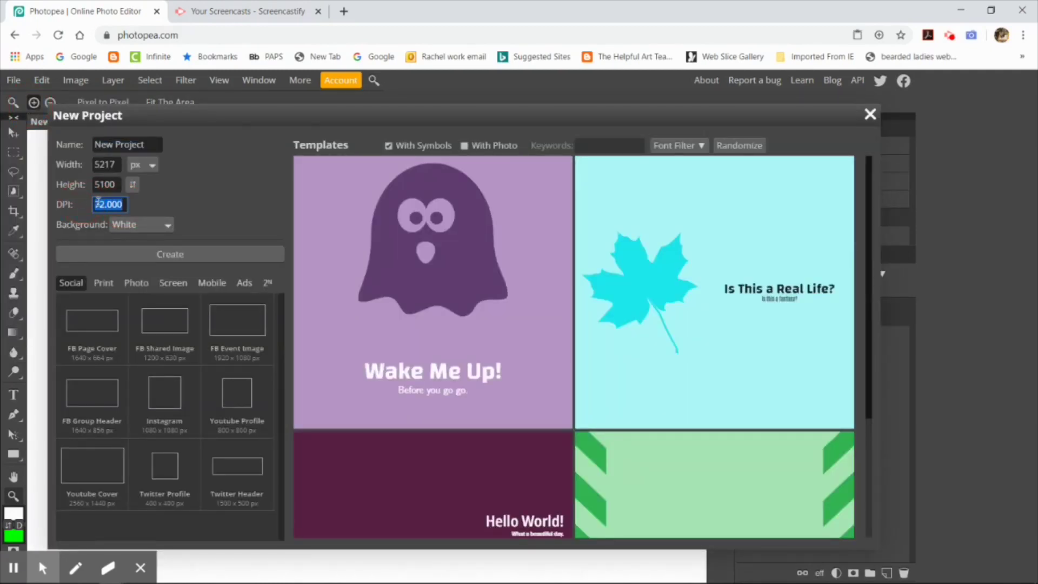
type("300")
left_click(153, 166)
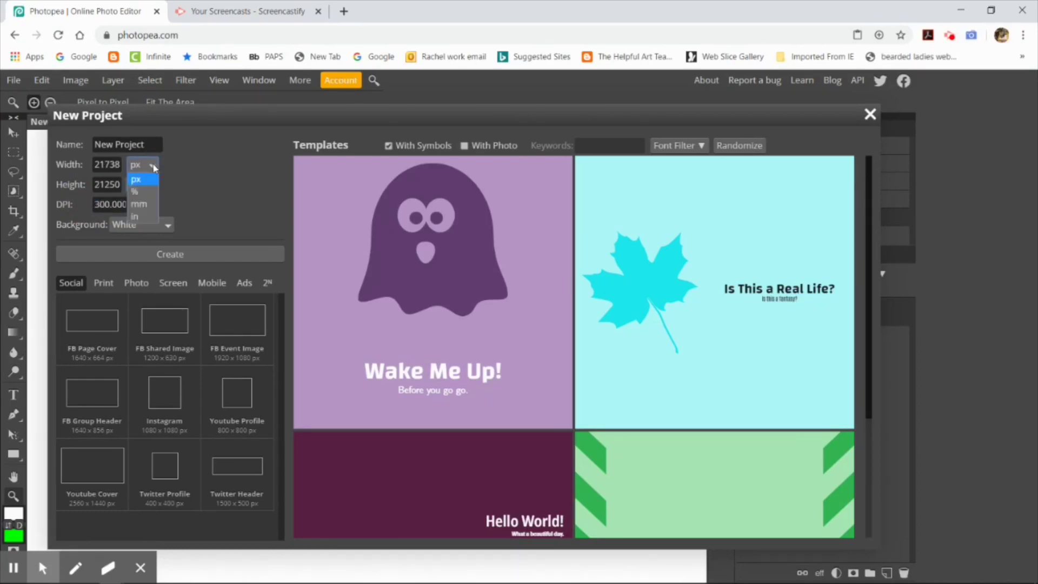
left_click(143, 216)
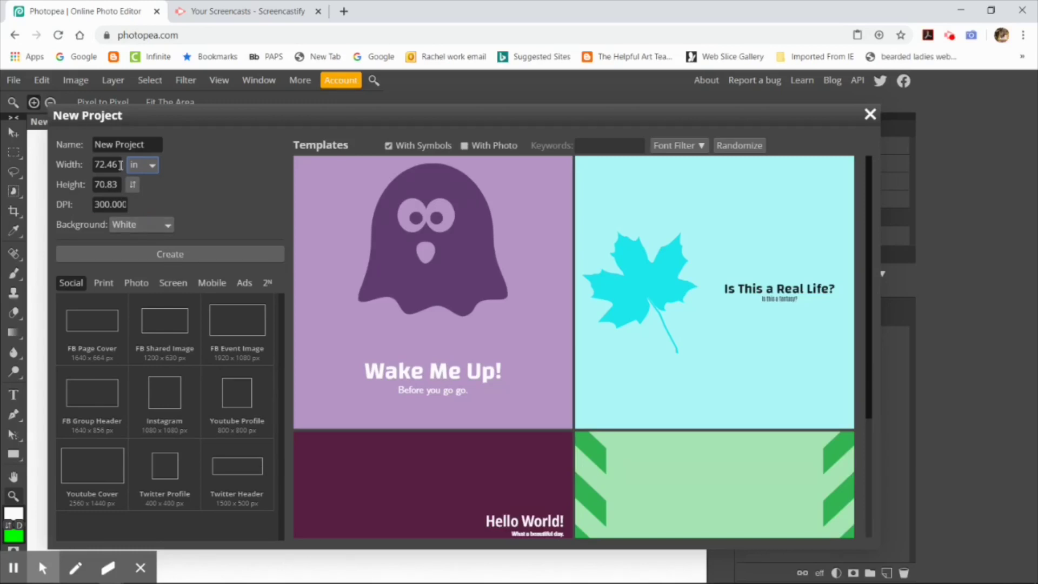
Set the new project's width and height to 10 inches, choose a transparent background, and create it
left_click_drag(121, 165, 80, 163)
type("10")
left_click_drag(122, 185, 72, 185)
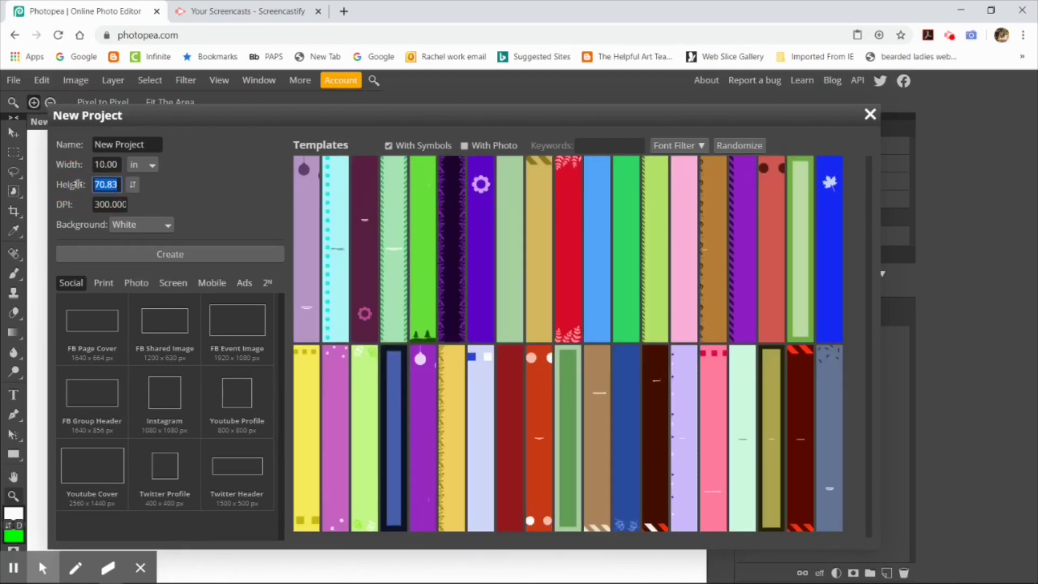
type("10")
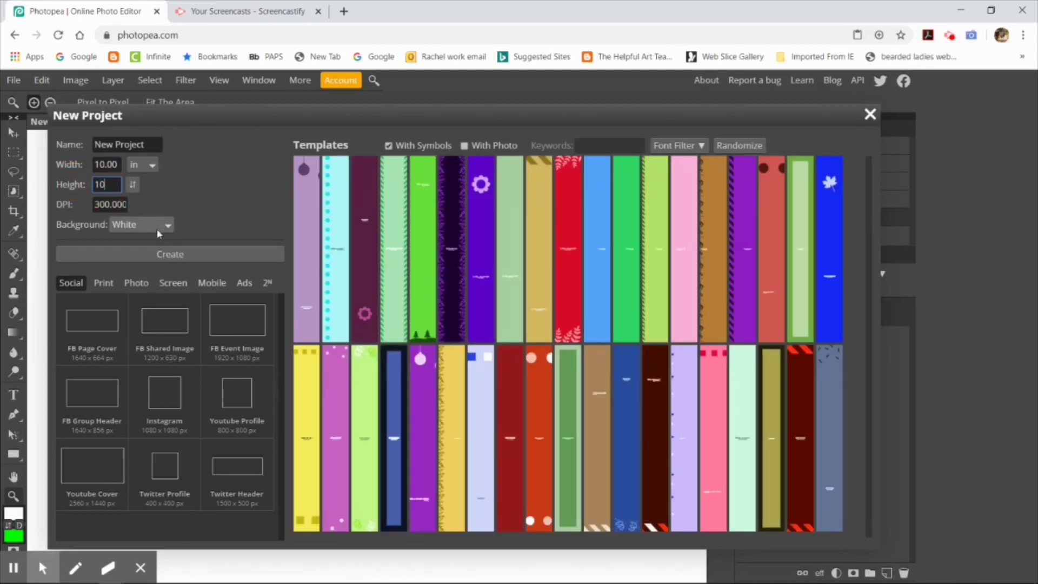
left_click(169, 226)
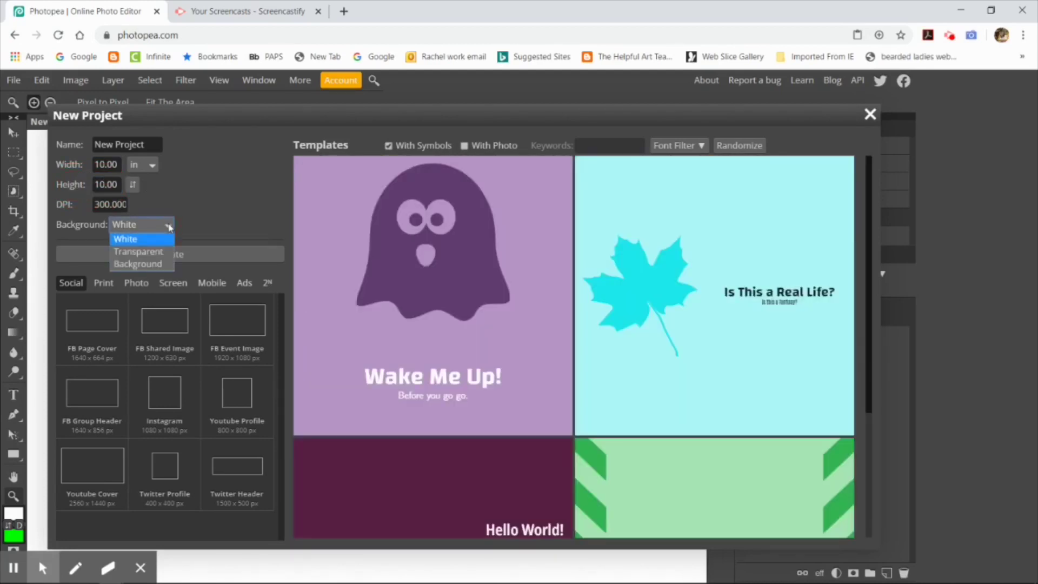
left_click(165, 253)
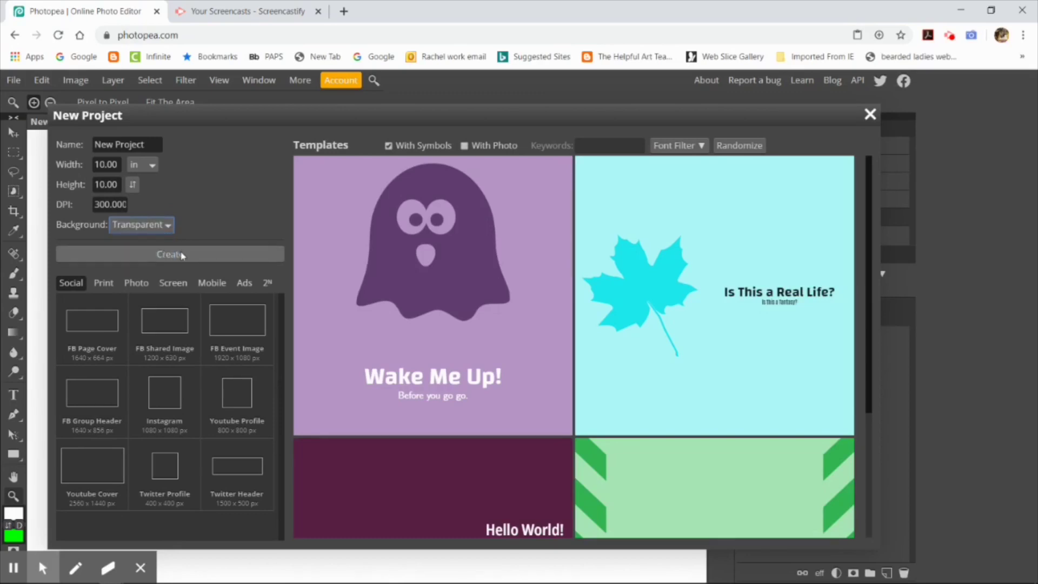
left_click(182, 256)
Paste the copied drawing into the new project and unlock its Background layer
left_click(42, 82)
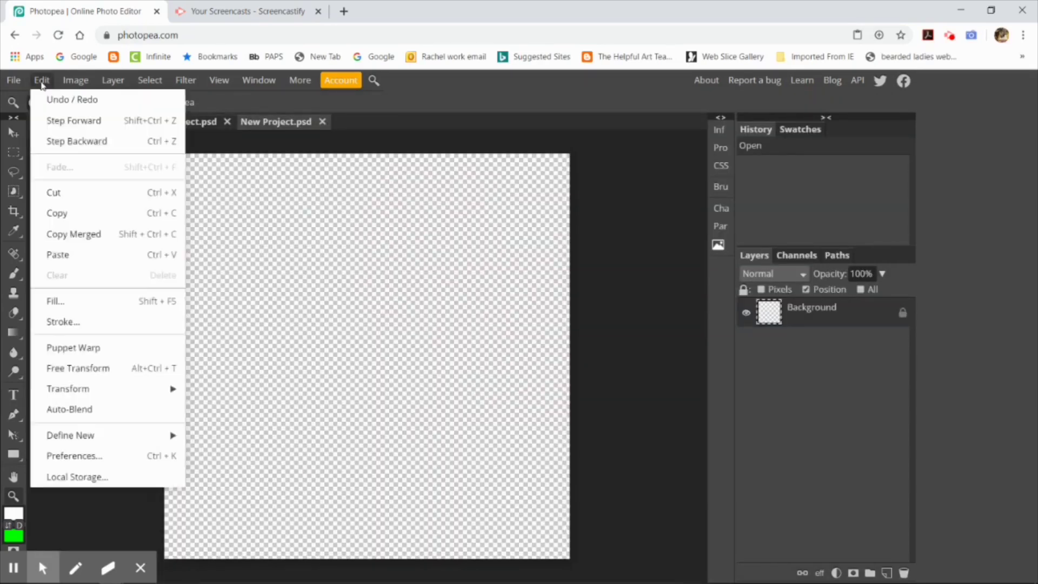
left_click(59, 257)
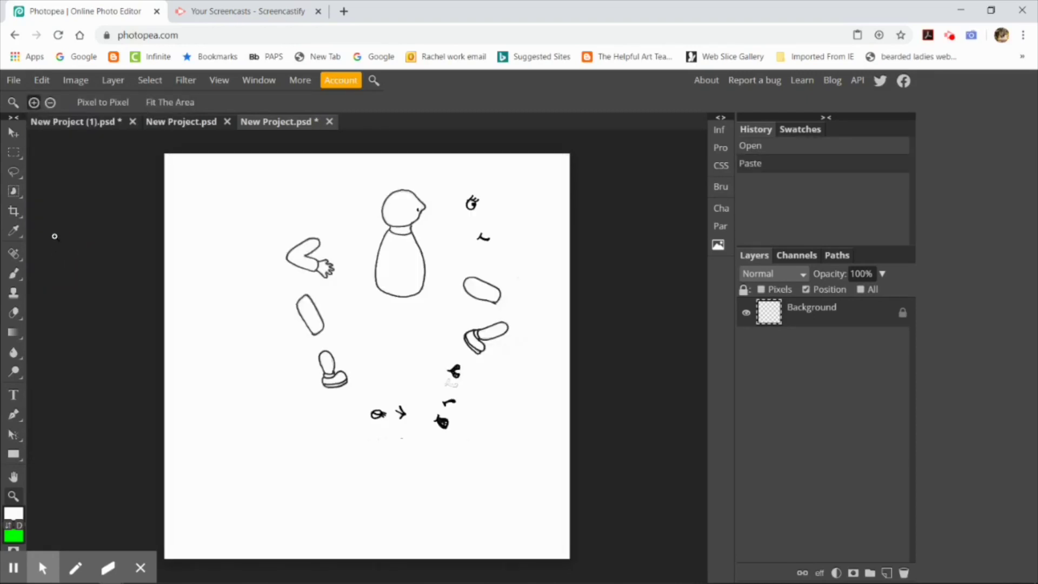
left_click(903, 315)
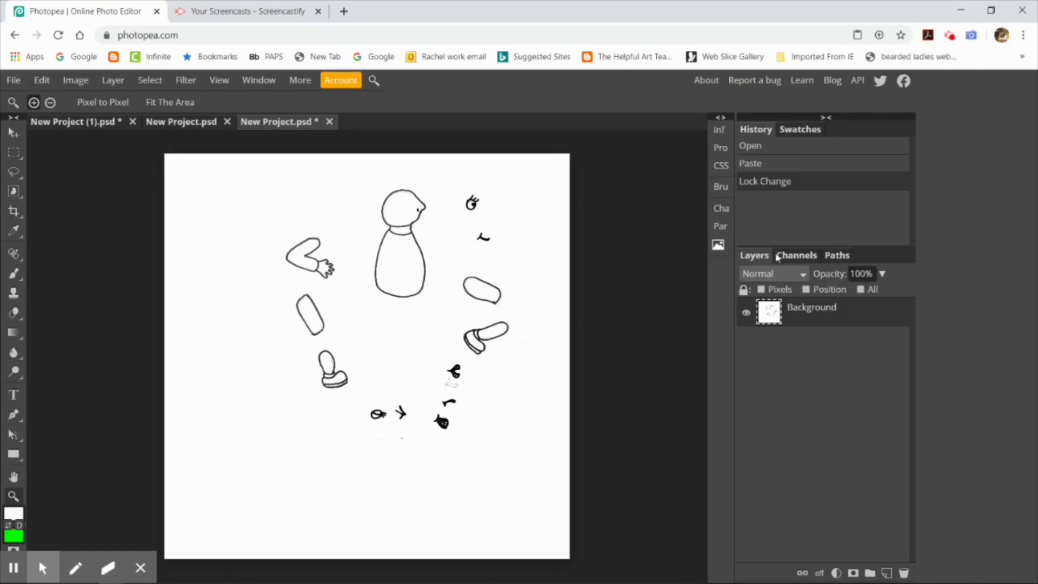
right_click(809, 308)
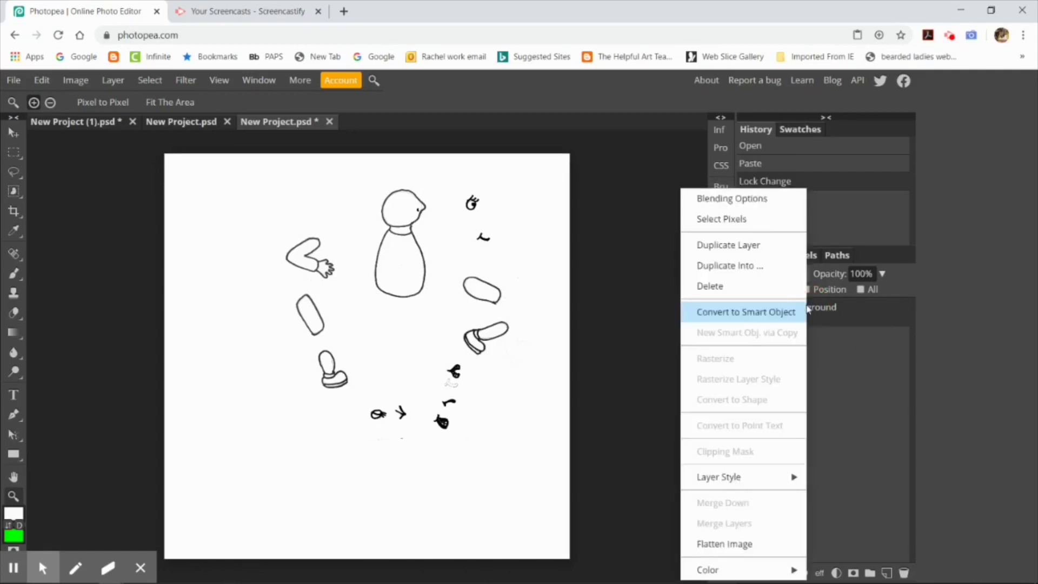
left_click(833, 354)
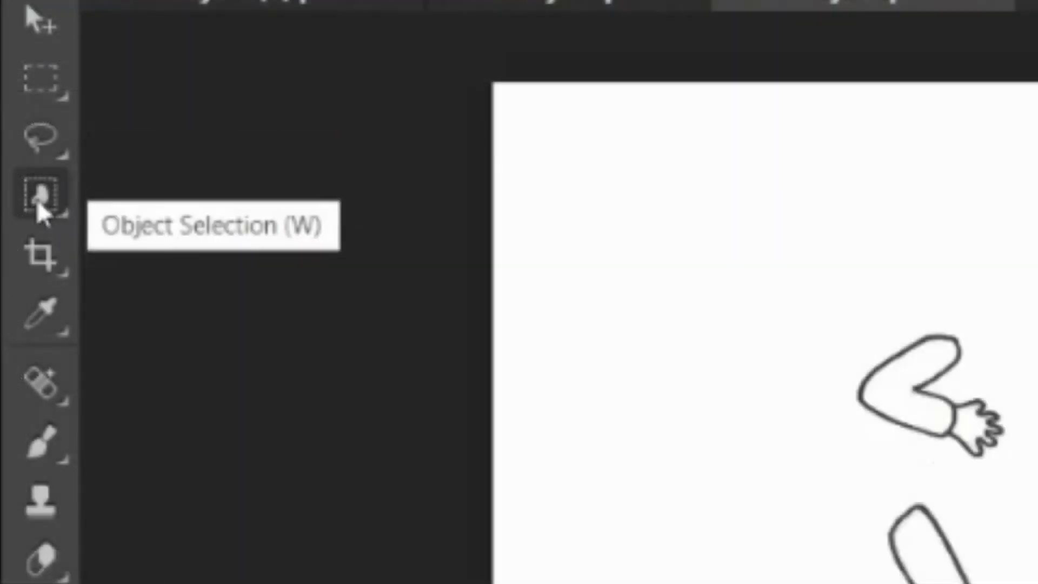
Use the Magic Wand to delete the white area surrounding the body parts, and clear the selection
left_click(14, 192)
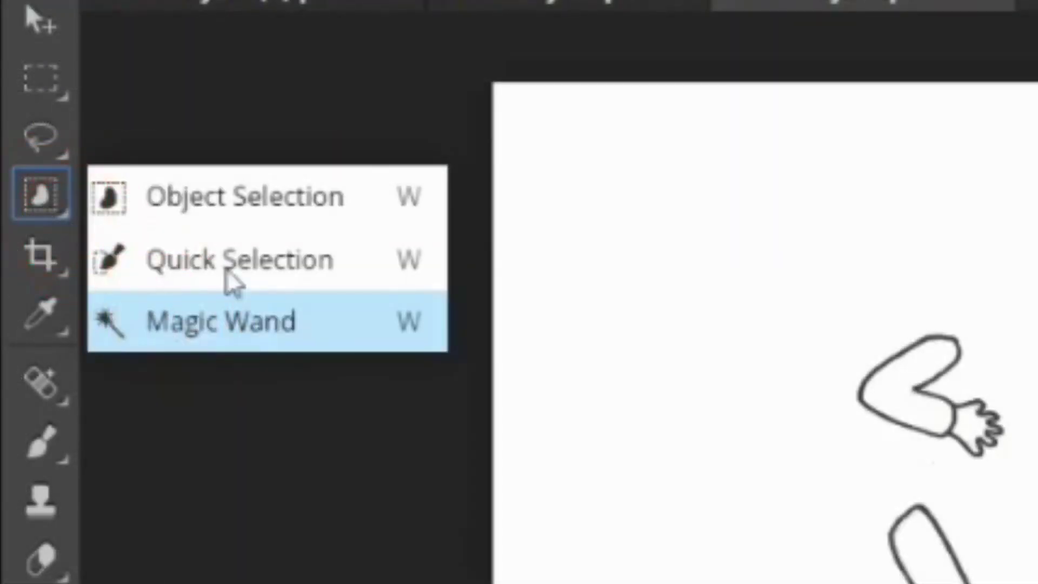
left_click(159, 331)
left_click(680, 231)
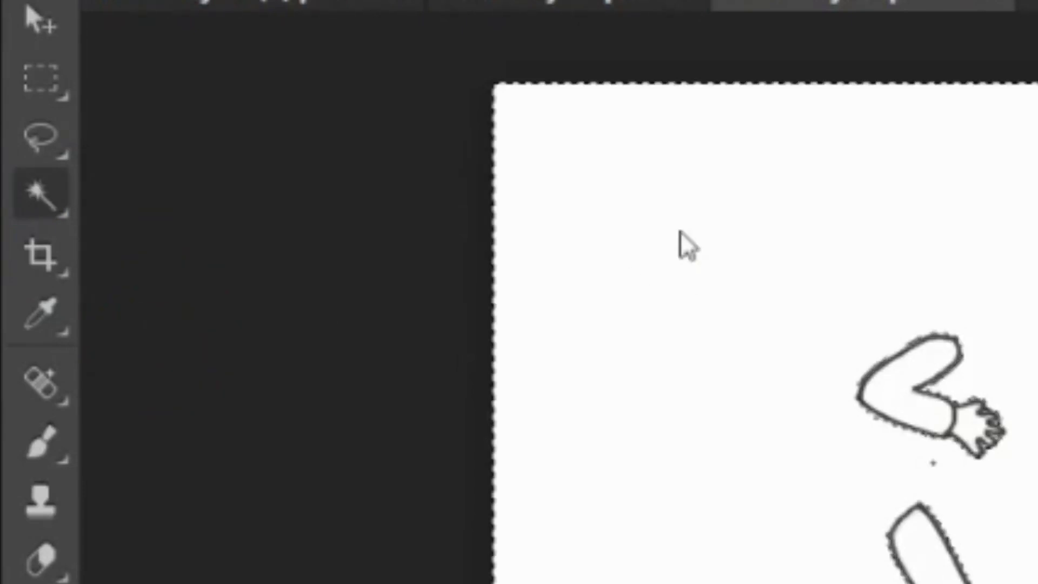
key("Delete")
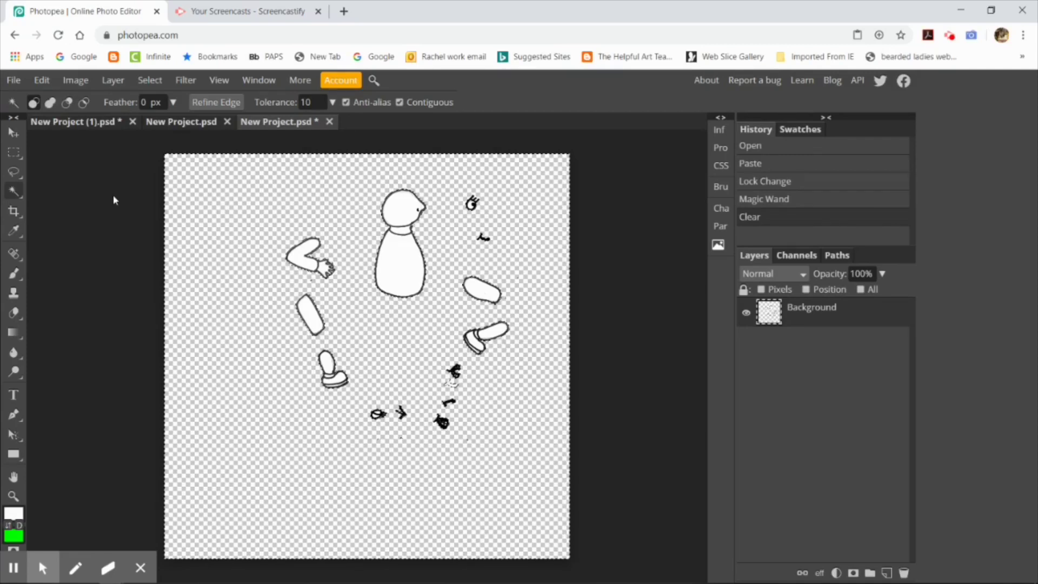
left_click(161, 80)
left_click(162, 120)
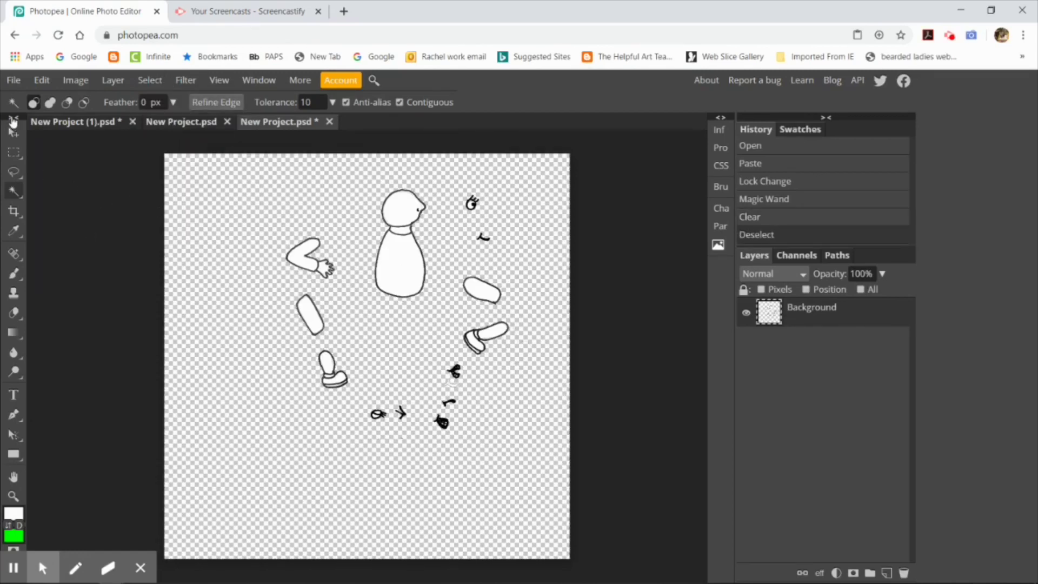
Lasso the bent arm, cut it from the Background layer, and paste it as a new layer
left_click(14, 172)
mouse_move(329, 234)
left_mouse_down()
mouse_move(294, 232)
mouse_move(283, 271)
mouse_move(311, 282)
mouse_move(343, 268)
mouse_move(326, 232)
left_mouse_up()
left_click(41, 80)
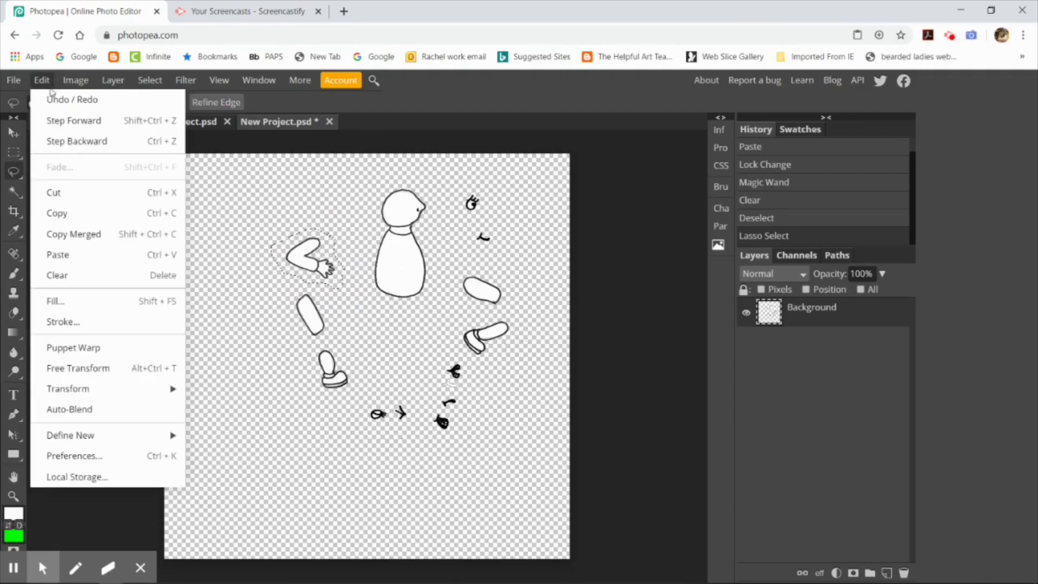
left_click(61, 191)
left_click(41, 80)
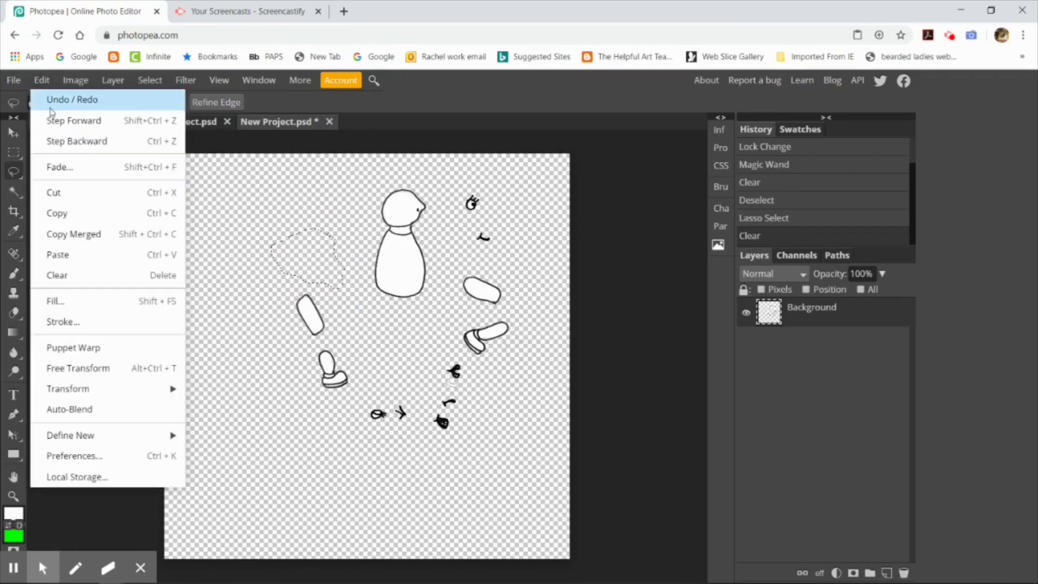
left_click(69, 259)
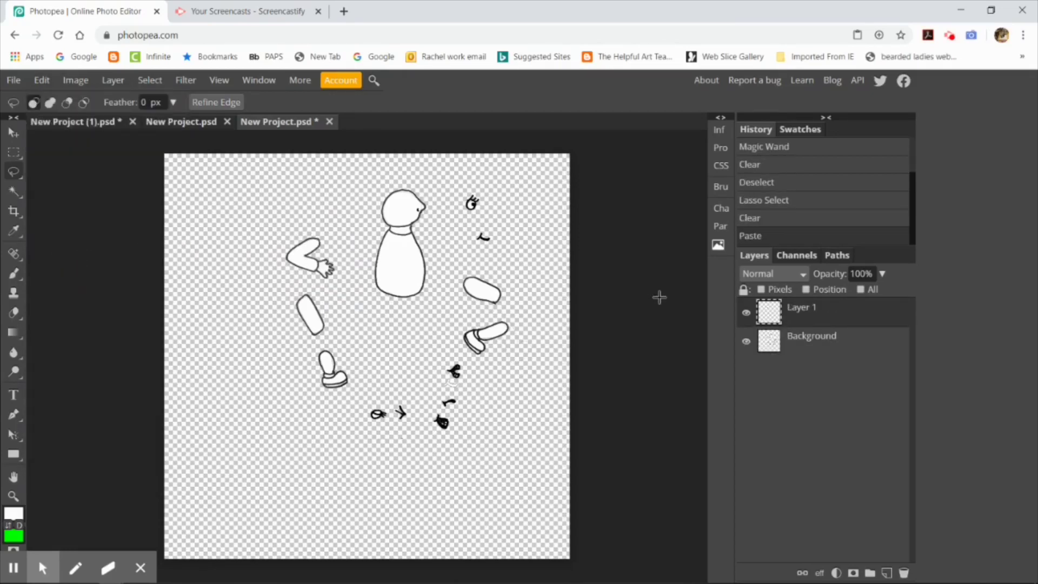
Rename the pasted arm layer "arm" and move the arm onto the figure's torso
double_click(809, 309)
type("arm")
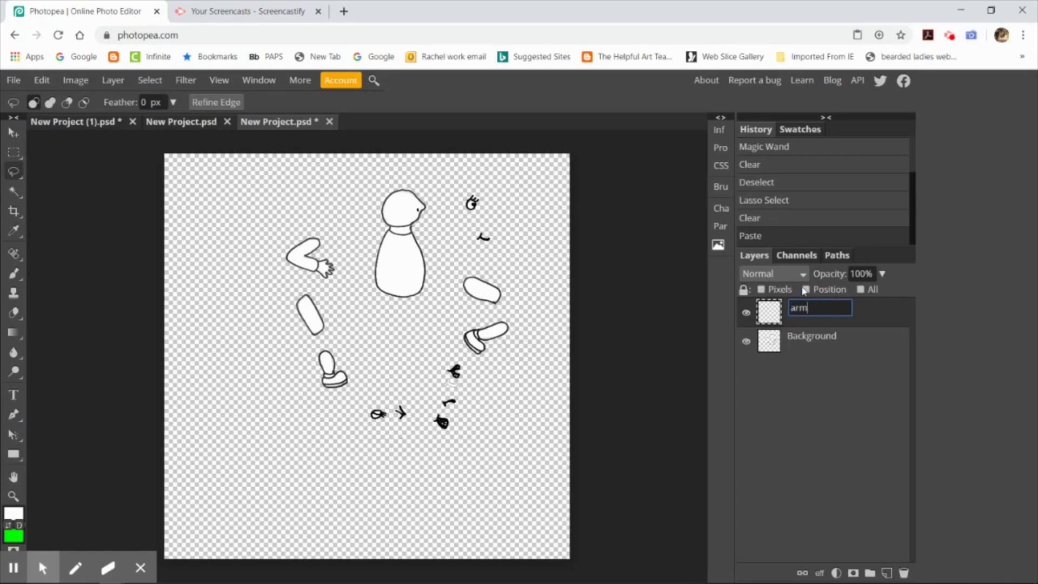
key("Return")
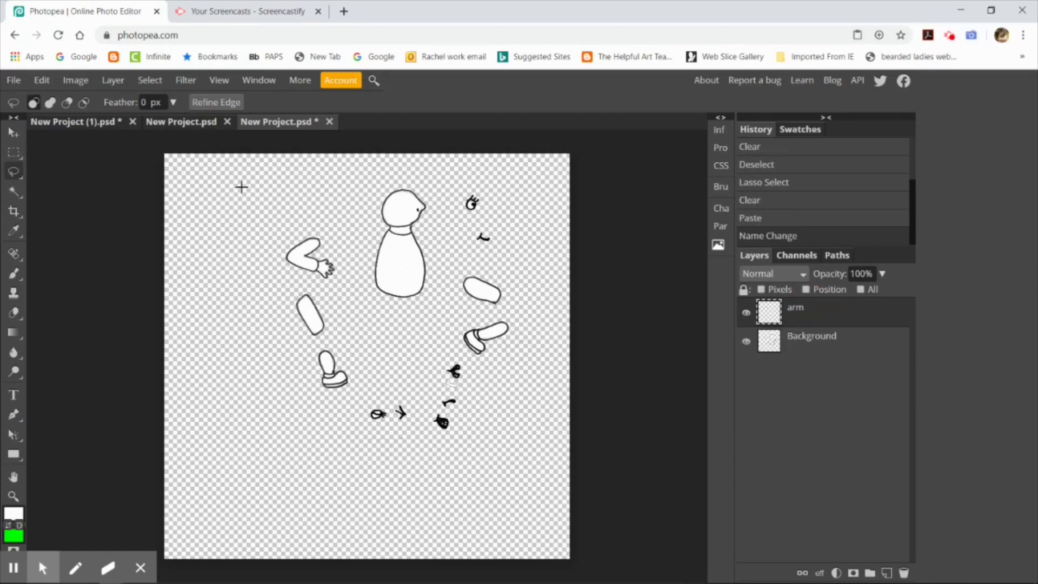
left_click(13, 132)
left_click_drag(302, 263, 394, 266)
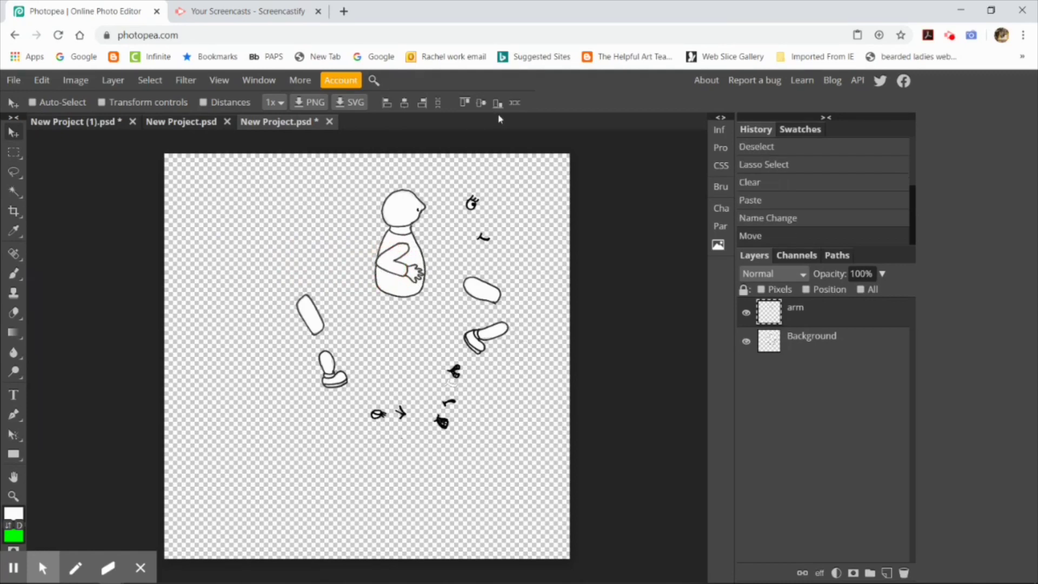
Lasso the open eye beside the head on the Background layer, cut it, and paste it as a new layer
left_click(784, 336)
left_click(13, 172)
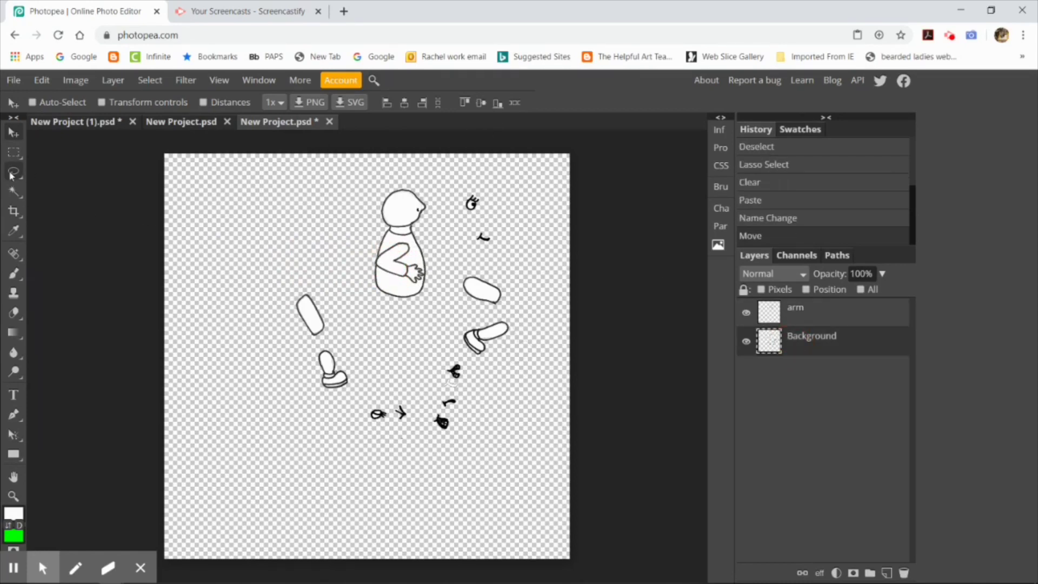
mouse_move(489, 196)
left_mouse_down()
mouse_move(468, 191)
mouse_move(454, 212)
mouse_move(484, 228)
mouse_move(486, 198)
left_mouse_up()
left_click(42, 80)
left_click(65, 192)
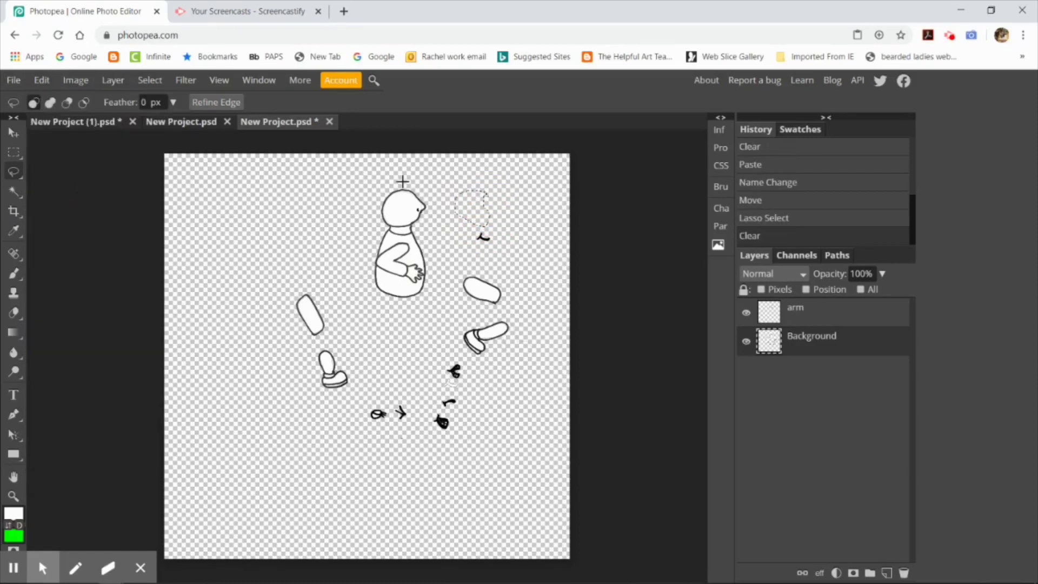
left_click(43, 80)
left_click(60, 255)
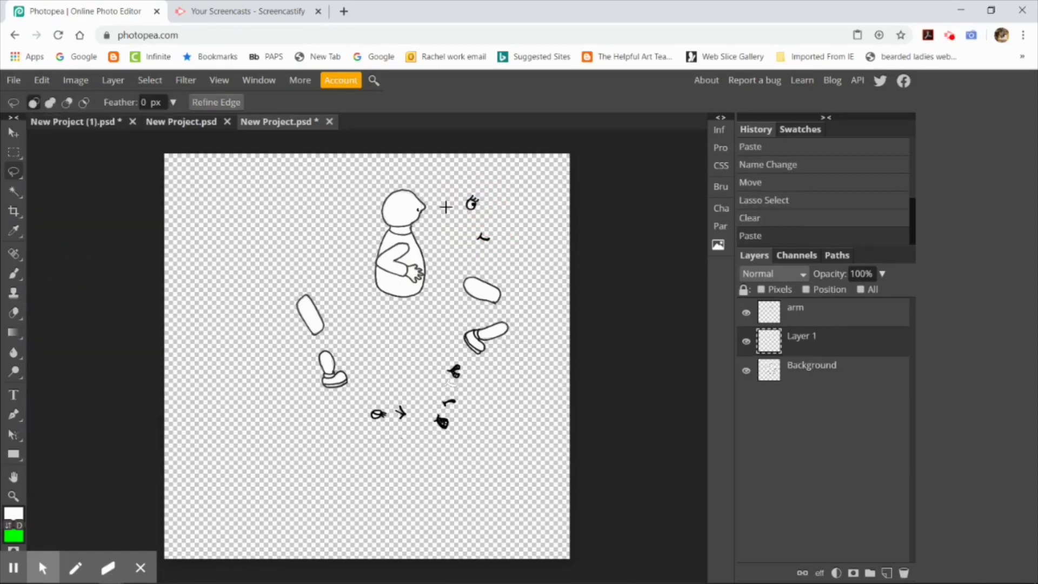
Move the pasted eye onto the figure's head and rename its layer "eye"
left_click(16, 138)
left_click_drag(472, 207, 407, 204)
double_click(804, 337)
type("eye")
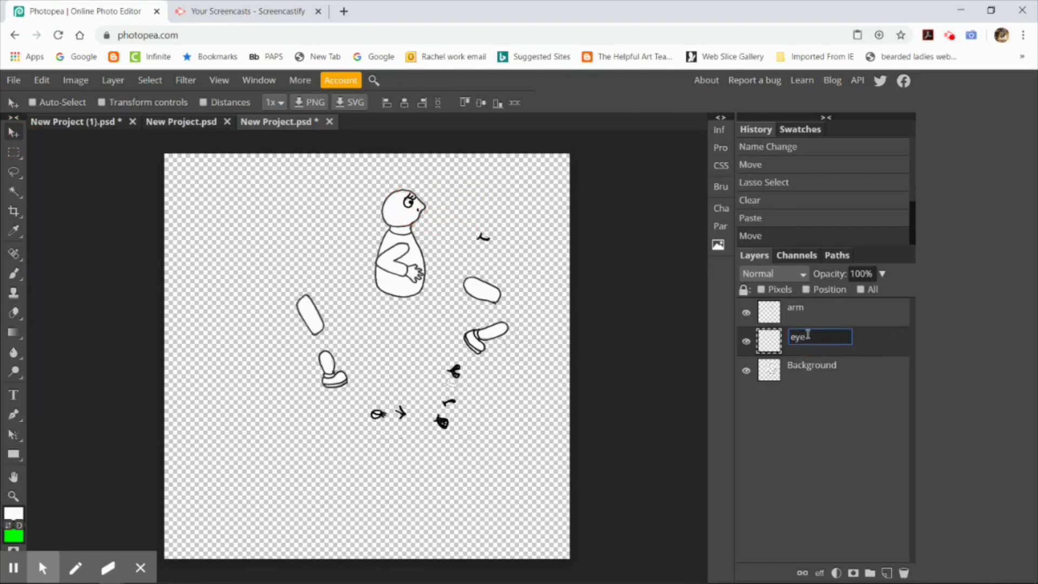
key("Return")
Lasso the small curved mouth above the solid black shape on the Background layer, move it onto the face, and undo the extra move
left_click(816, 371)
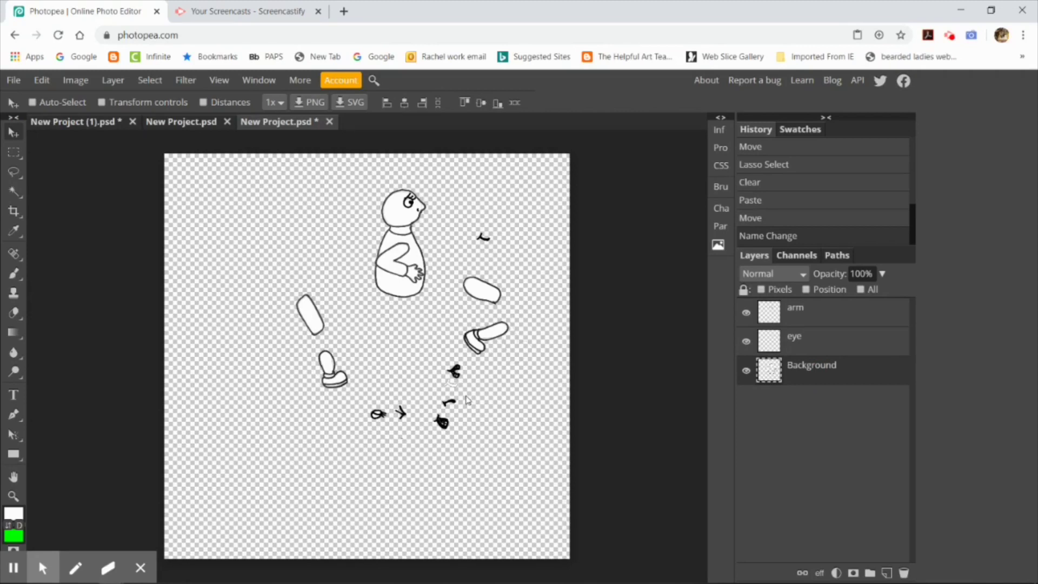
key("l")
mouse_move(463, 392)
left_mouse_down()
mouse_move(433, 398)
mouse_move(442, 408)
mouse_move(463, 398)
mouse_move(412, 219)
left_mouse_up()
left_click(14, 134)
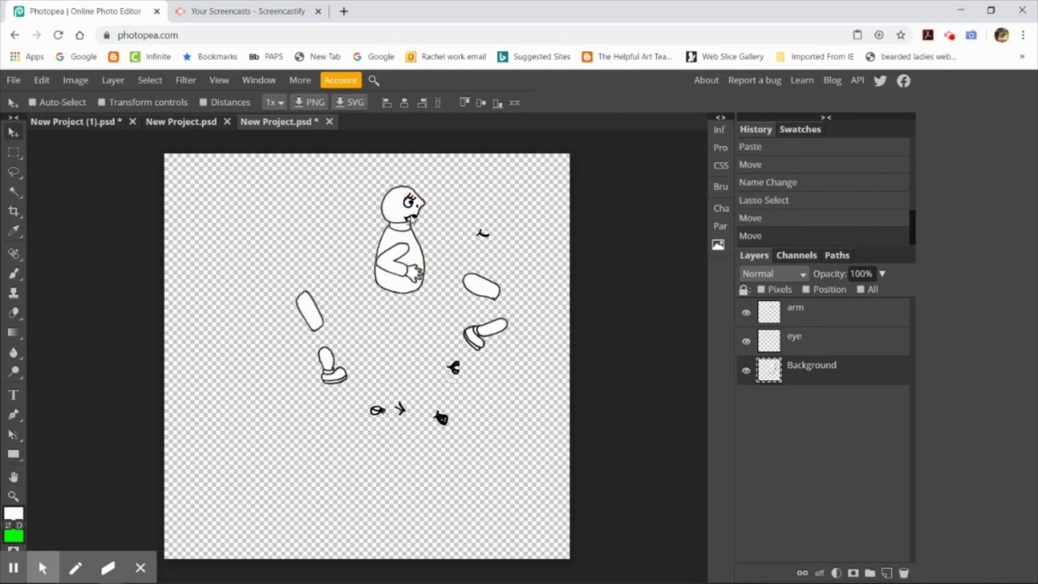
key("ctrl+z")
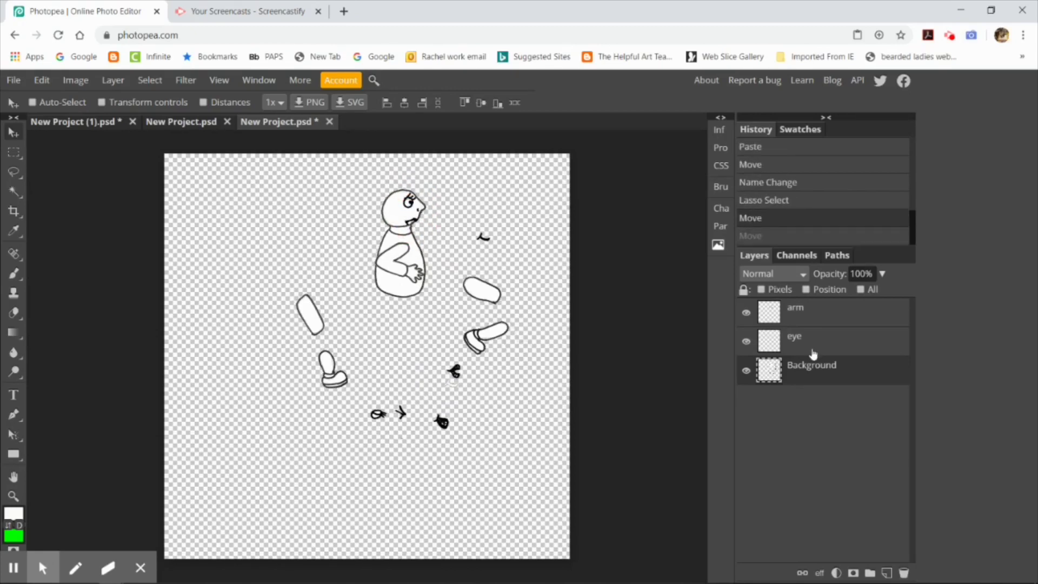
Cut the selected mouth, paste it as a new layer, and position it on the figure's face
left_click(41, 80)
left_click(68, 190)
left_click(41, 80)
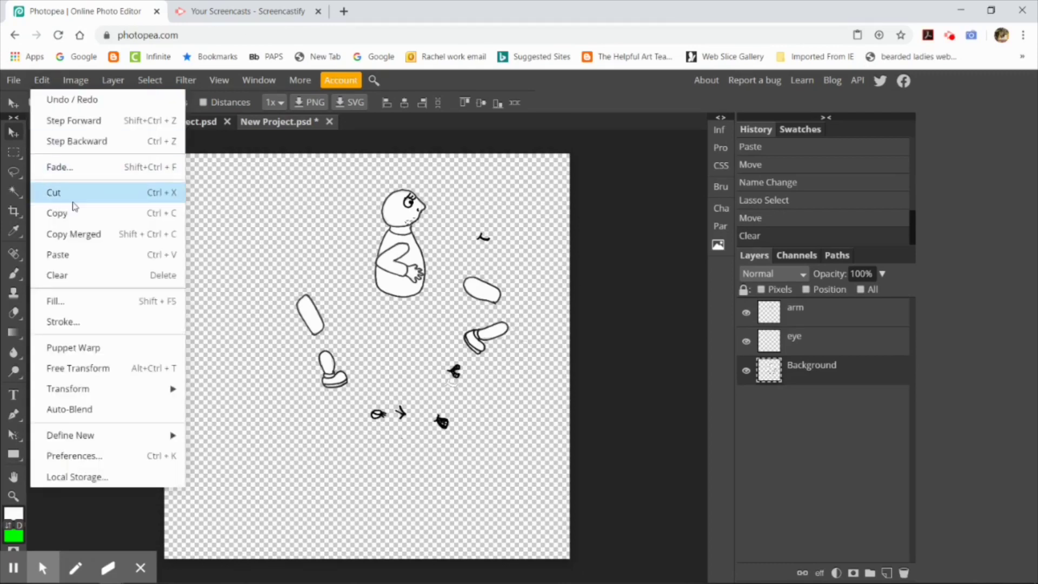
left_click(81, 257)
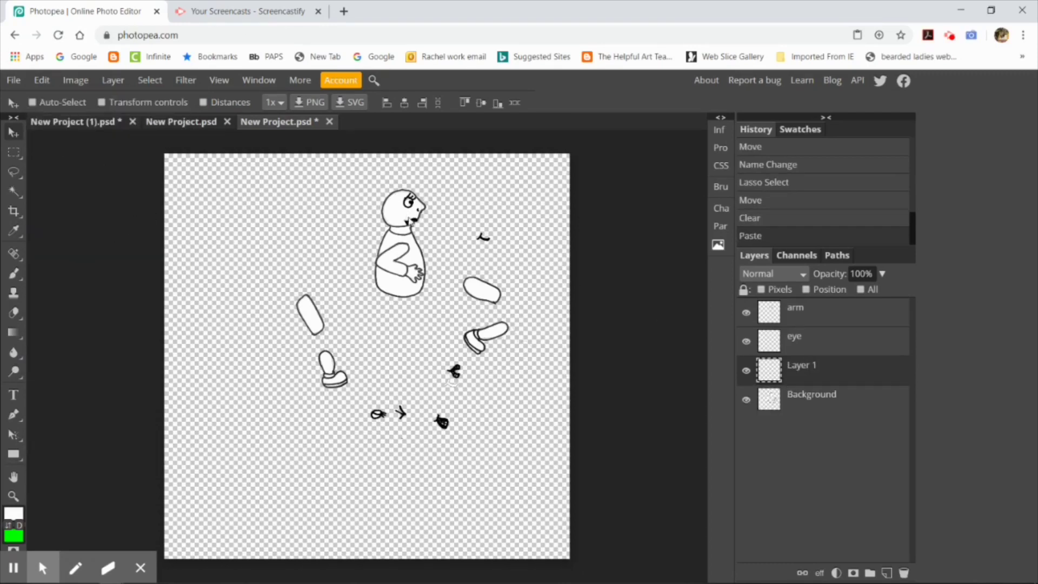
left_click_drag(414, 225, 411, 214)
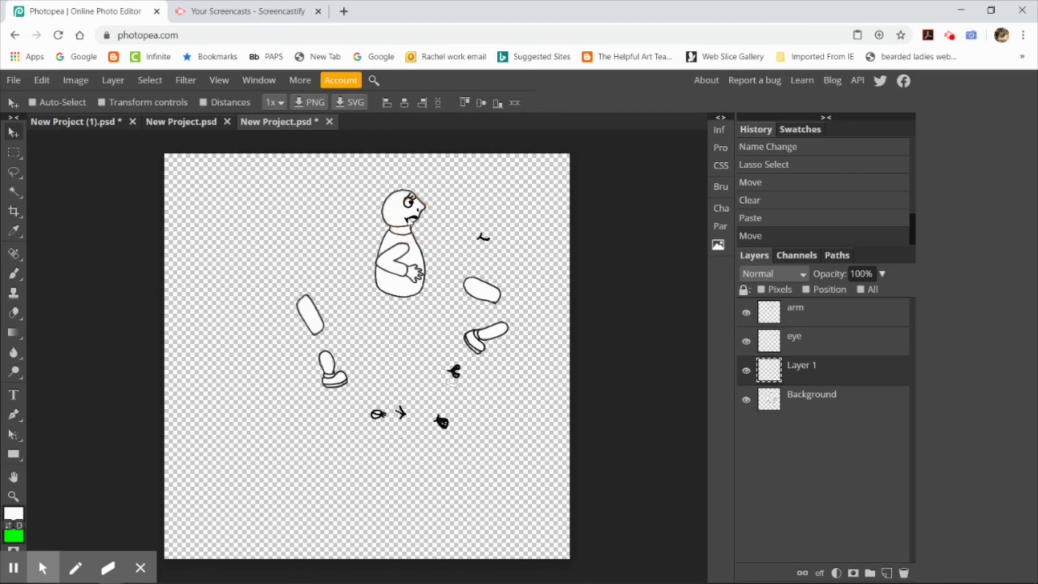
Rename the pasted mouth layer "frown"
left_click(803, 372)
double_click(802, 372)
type("frown")
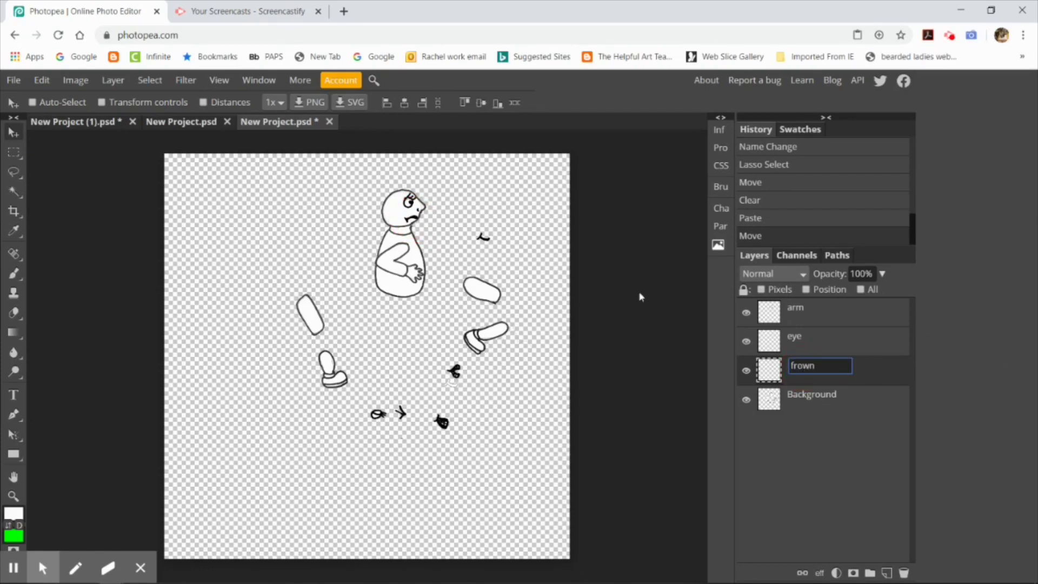
key("Return")
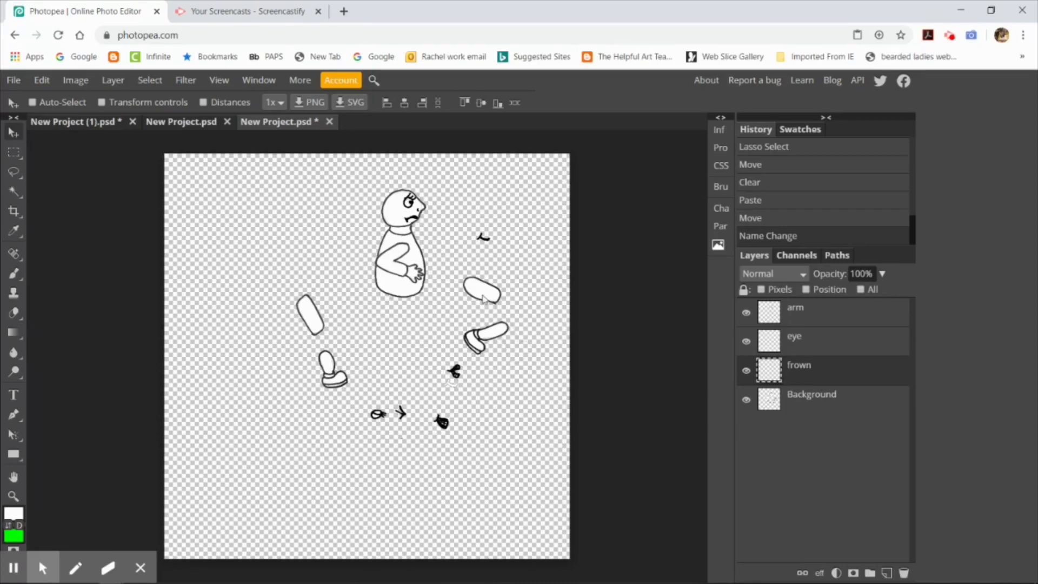
Lasso the thigh beside the torso on the Background layer, cut and paste it as a new layer, and attach it below the torso
left_click(817, 410)
key("l")
mouse_move(508, 276)
left_mouse_down()
mouse_move(465, 270)
mouse_move(473, 307)
mouse_move(491, 312)
mouse_move(513, 283)
left_mouse_up()
left_click(42, 80)
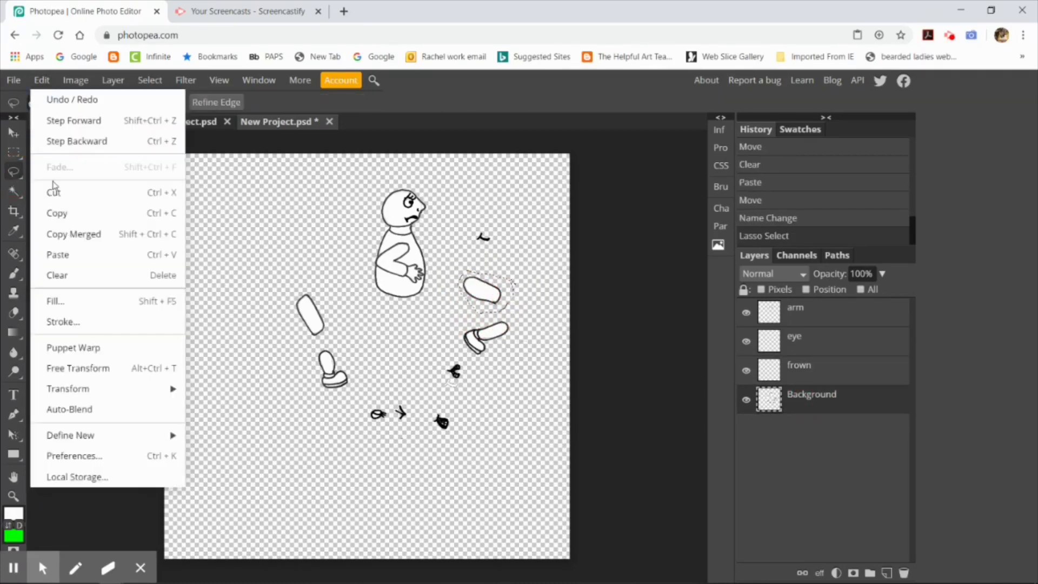
left_click(53, 192)
left_click(42, 80)
left_click(70, 259)
key("v")
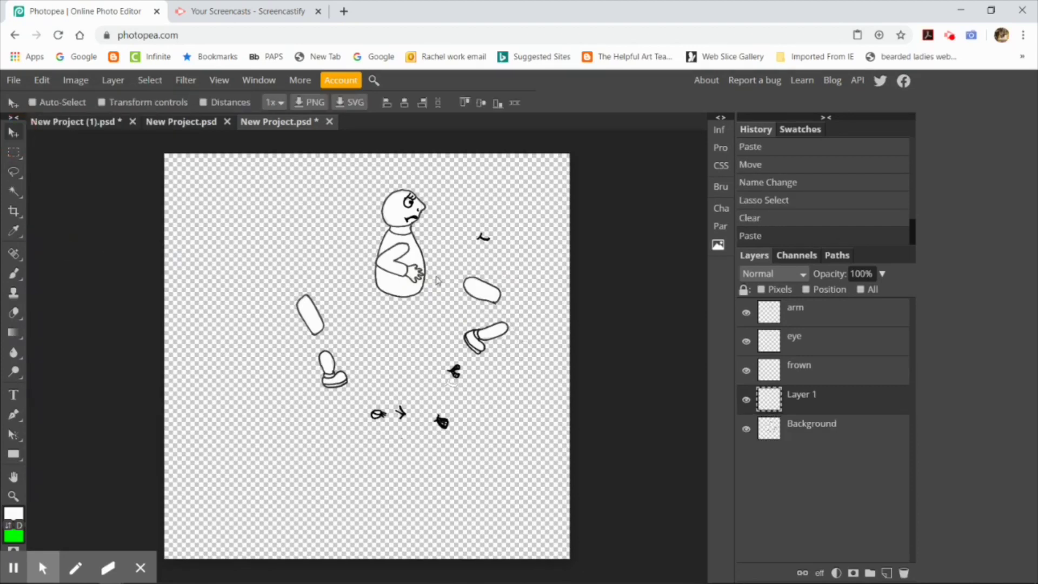
left_click_drag(486, 295, 425, 309)
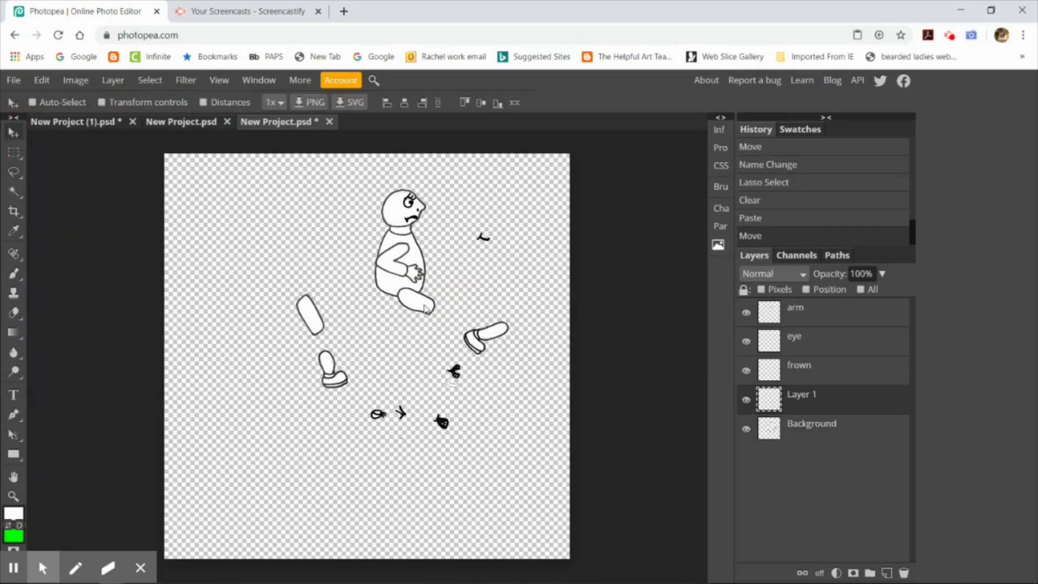
Rename the pasted thigh layer "thigh 1" and move the Background layer above it
double_click(813, 400)
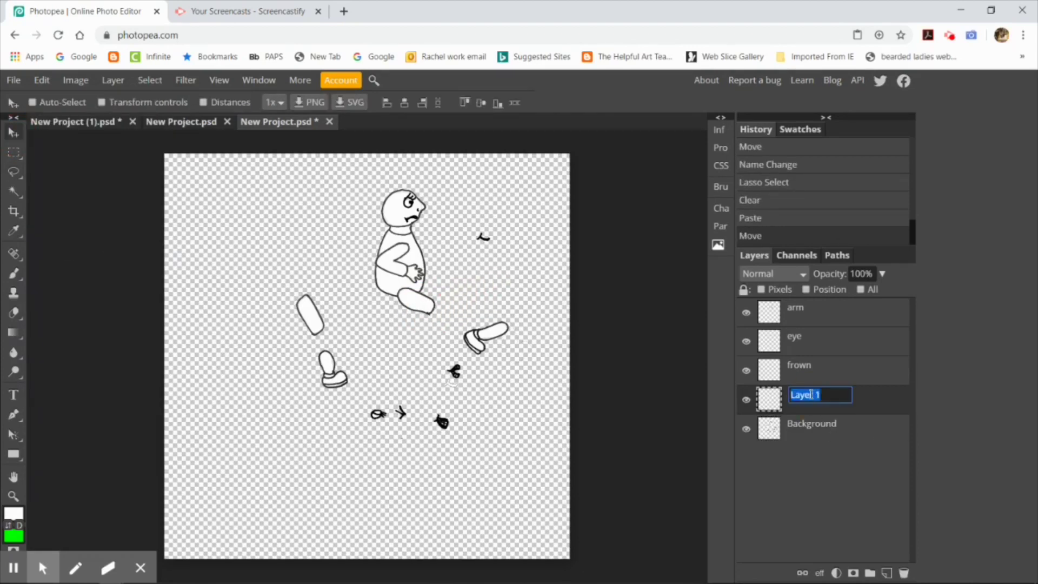
type("thigh 1")
left_click(626, 366)
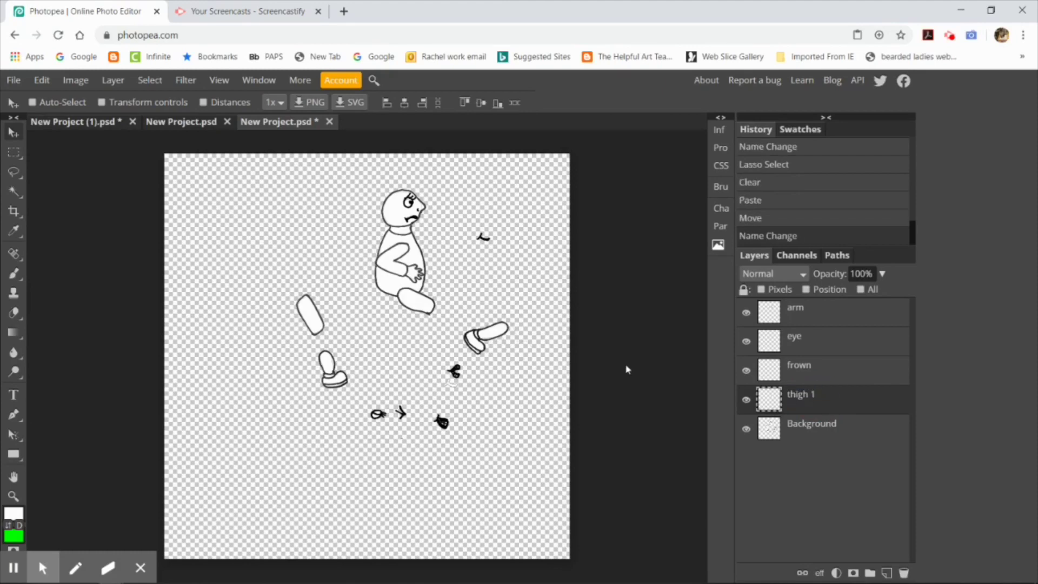
left_click_drag(825, 433, 838, 403)
left_click(499, 158)
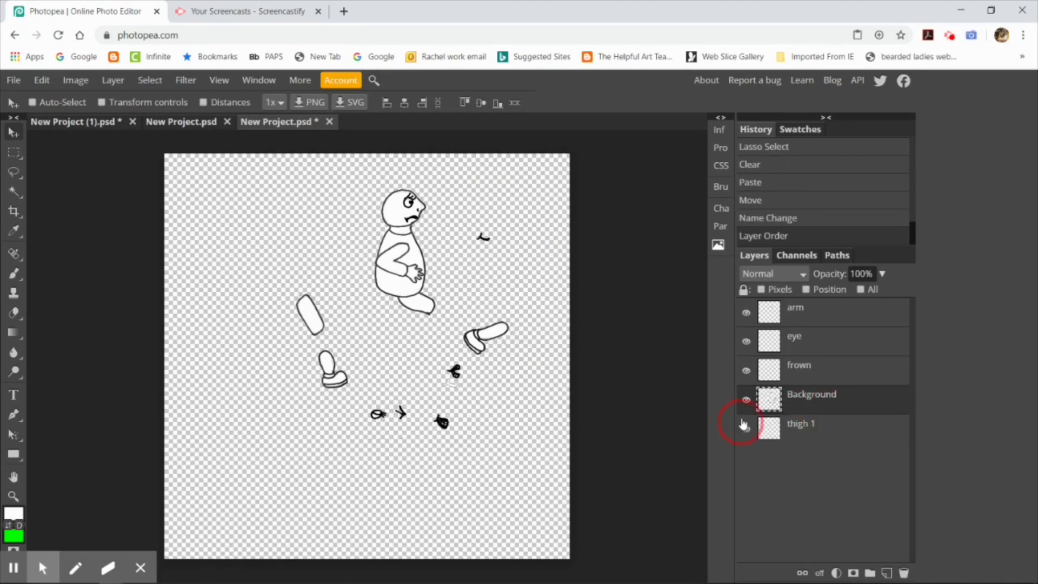
Lasso the calf and foot near the first thigh on the Background layer, cut it, and paste it as a new layer
left_click(13, 172)
mouse_move(515, 315)
left_mouse_down()
mouse_move(453, 335)
mouse_move(459, 350)
mouse_move(479, 359)
mouse_move(512, 347)
mouse_move(515, 314)
left_mouse_up()
left_click(47, 81)
left_click(74, 192)
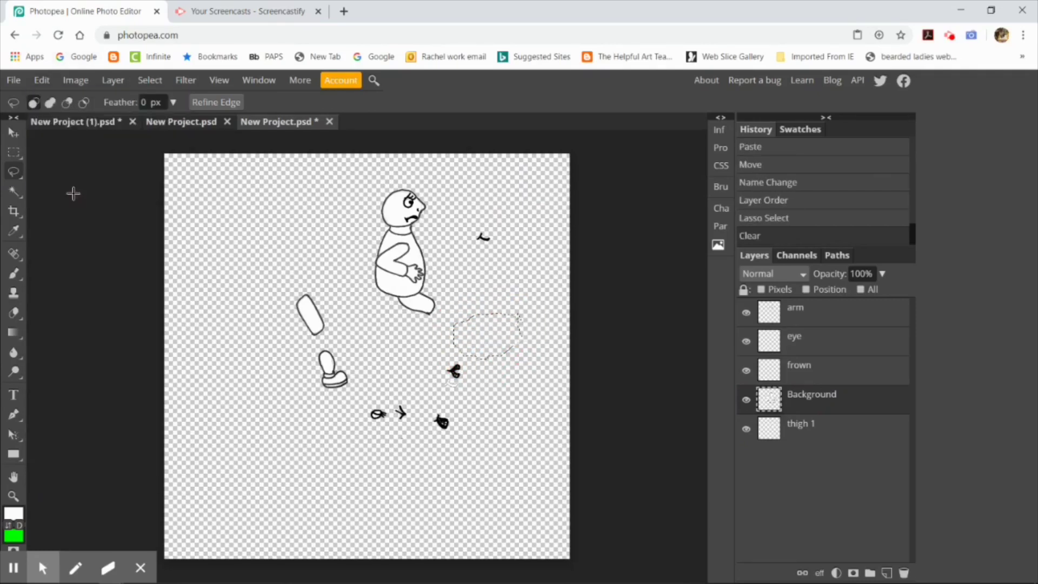
left_click(44, 81)
left_click(130, 250)
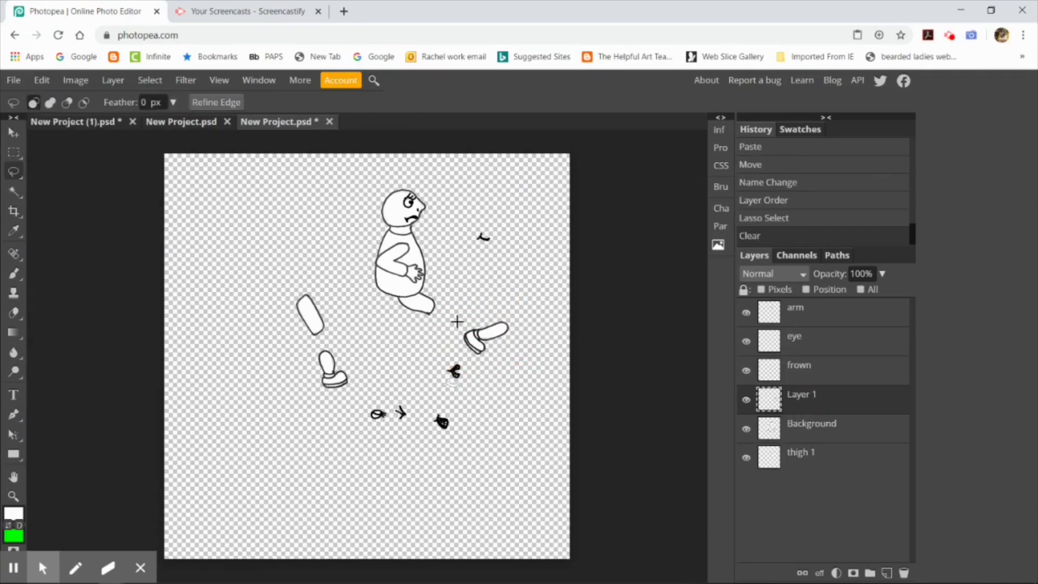
Rename the pasted lower-leg layer "calf and foot 1" and position the piece at the end of the first thigh
double_click(803, 396)
type("calf and foot 1")
key("Return")
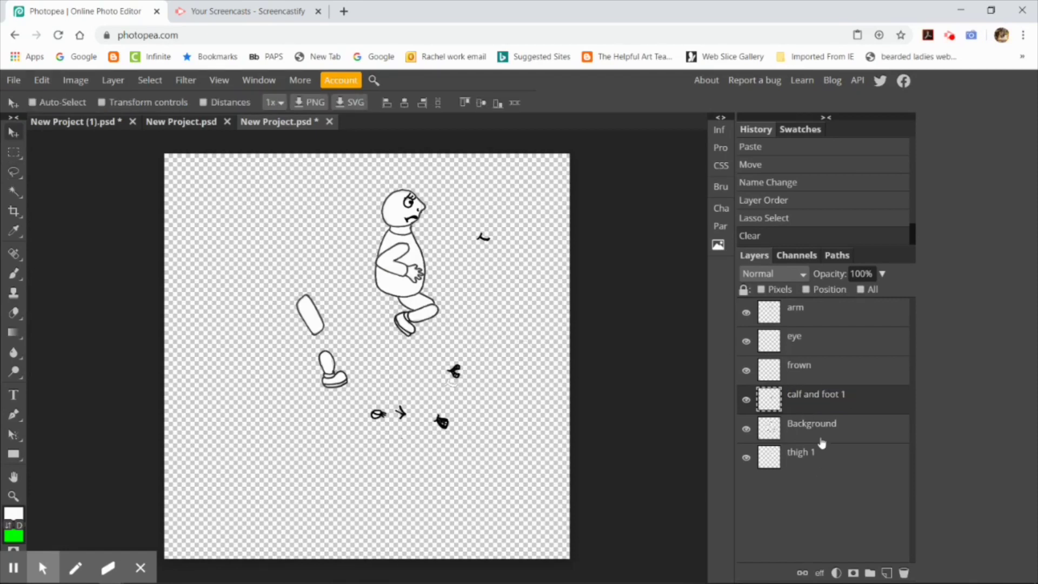
Lasso the remaining thigh on the Background layer, cut and paste it as a new layer, and attach it to the torso's lower edge
left_click(867, 433)
mouse_move(332, 300)
left_mouse_down()
mouse_move(288, 283)
mouse_move(292, 330)
mouse_move(325, 340)
mouse_move(332, 303)
mouse_move(349, 315)
mouse_move(390, 307)
left_mouse_up()
left_click(42, 80)
left_click(55, 189)
left_click(42, 80)
left_click(58, 254)
left_click(15, 133)
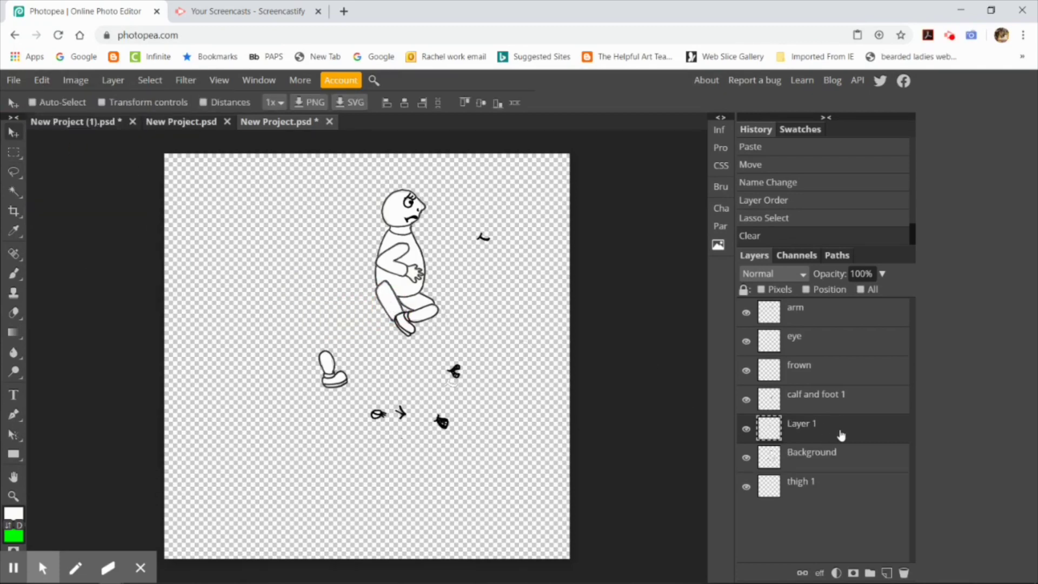
Move the second thigh's layer above "calf and foot 1" and the Background layer above "frown"
left_click_drag(839, 426, 832, 398)
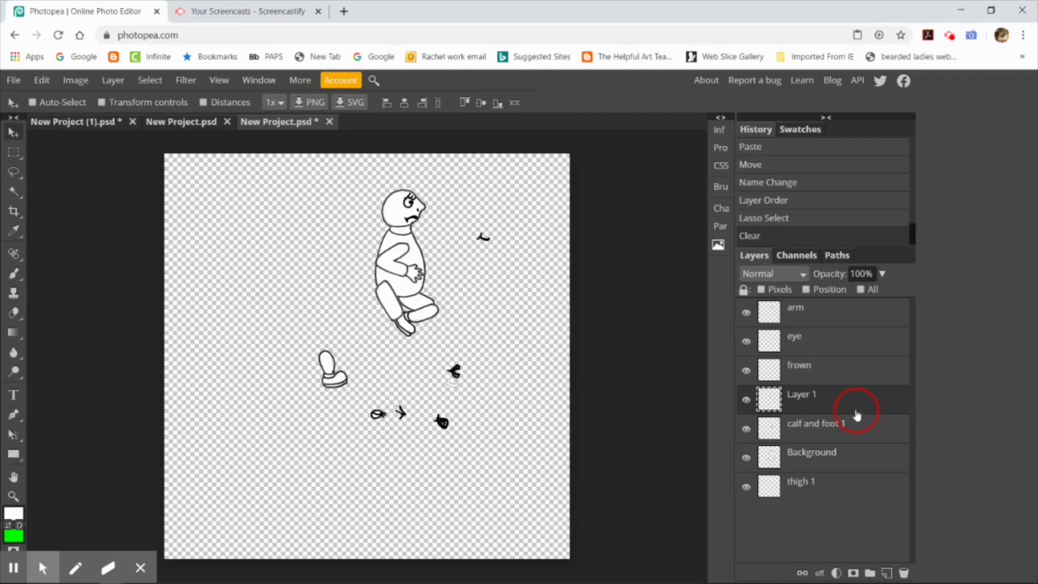
left_click(837, 400)
left_click_drag(854, 458, 829, 371)
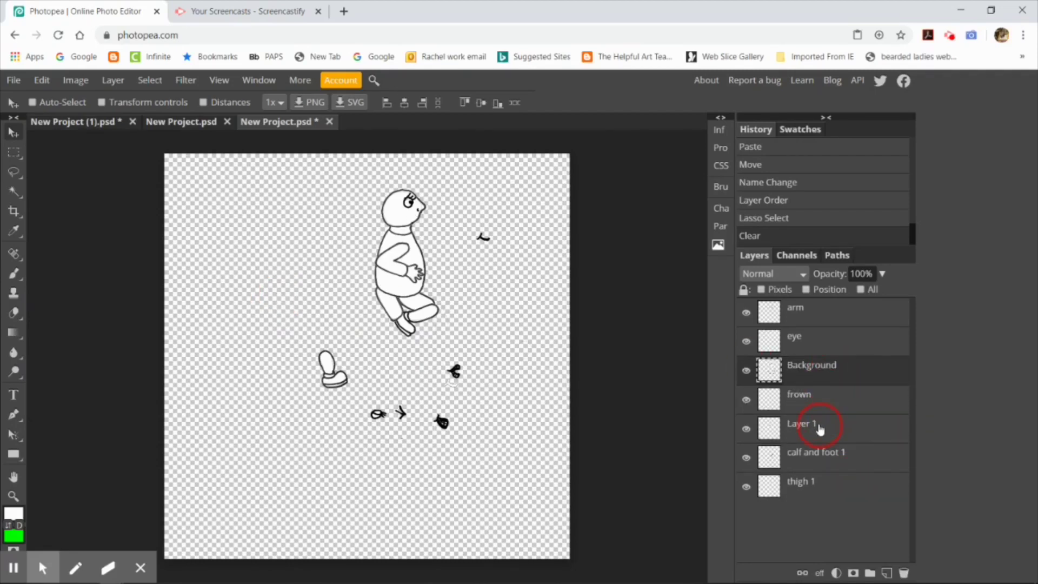
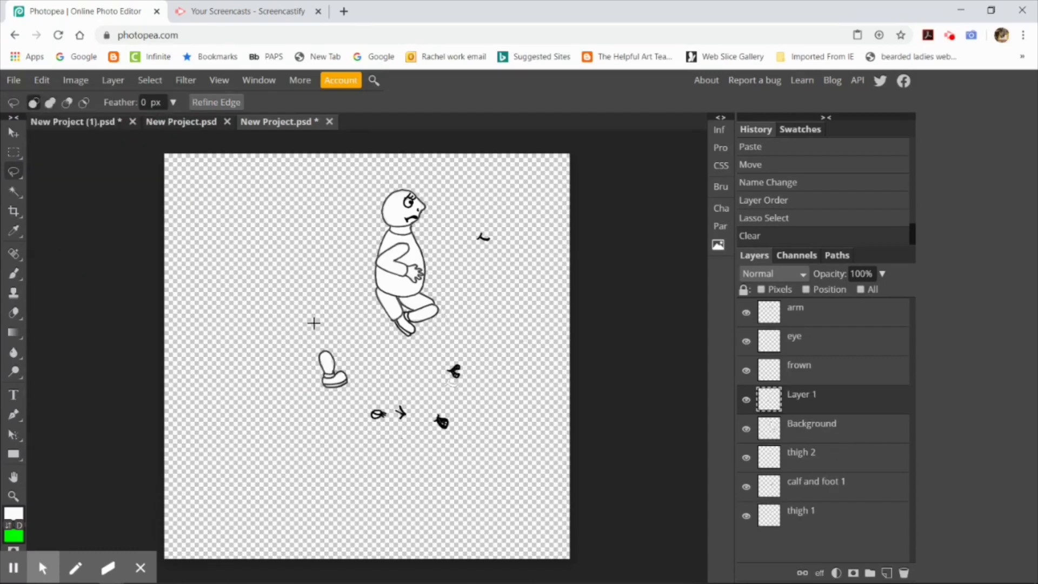
Move the pasted second calf and foot onto the second thigh and rename its layer "calf and foot 2"
key("v")
left_click_drag(337, 364, 399, 328)
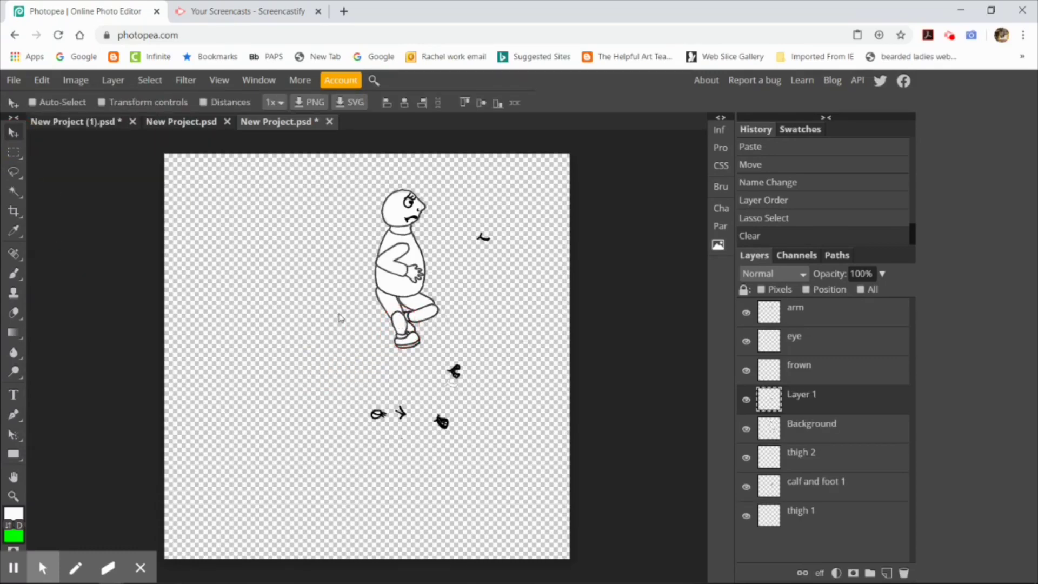
left_click(811, 398)
double_click(810, 398)
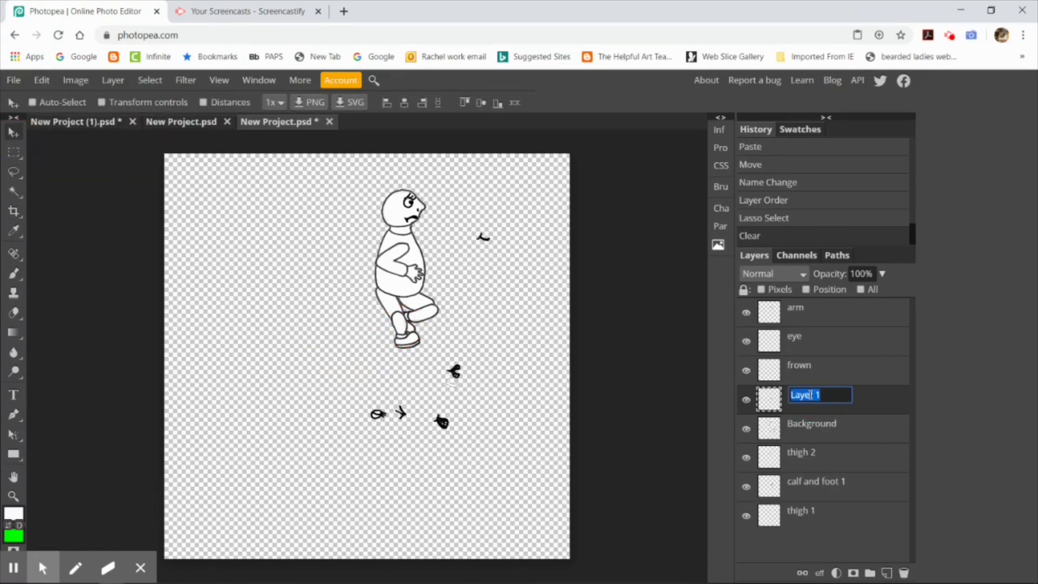
type("calf and foot 2")
key("Return")
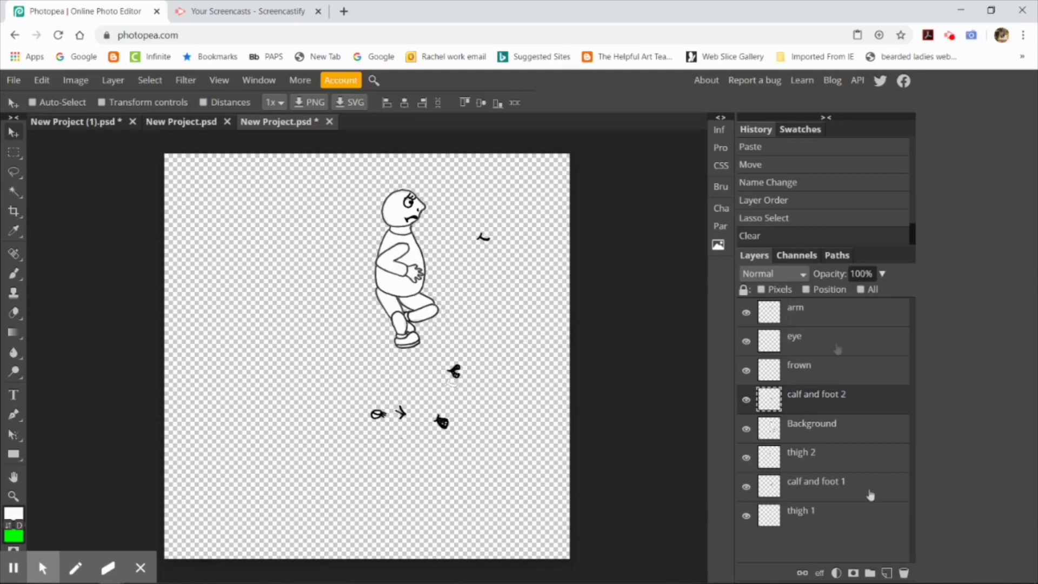
Rename the Background layer "head and body"
double_click(809, 425)
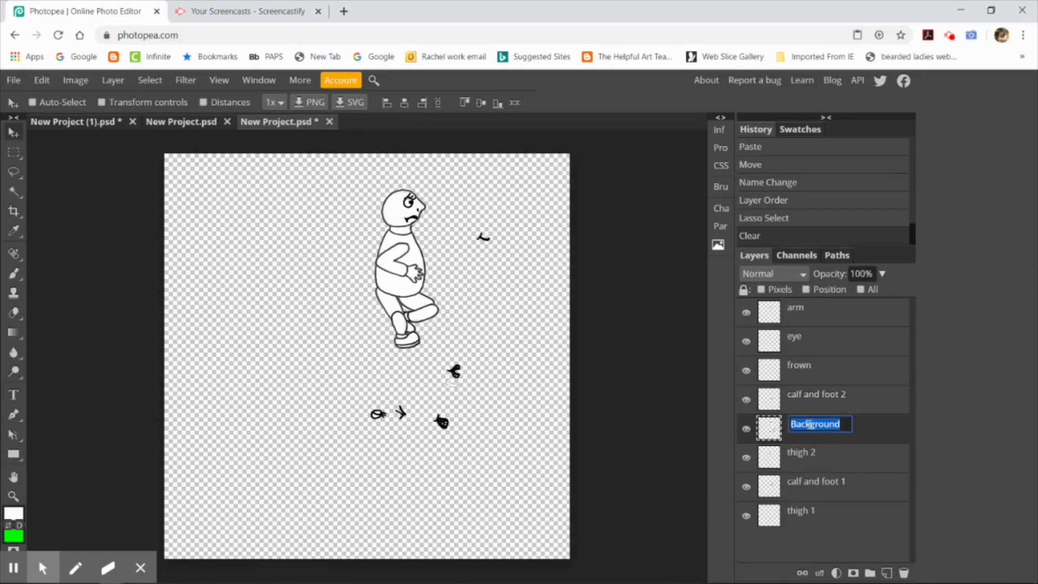
type("head and body")
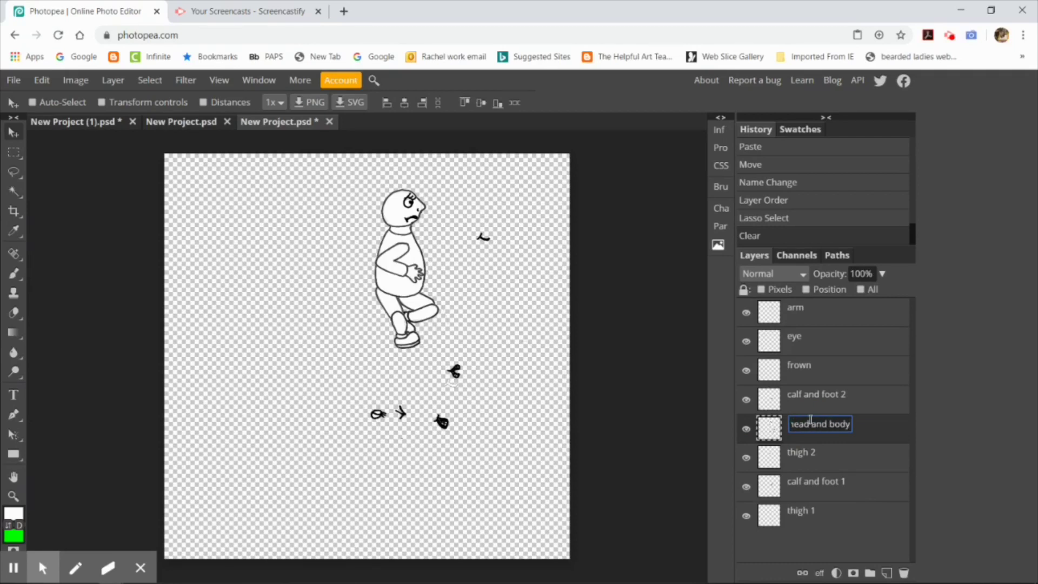
key("Return")
left_click(14, 80)
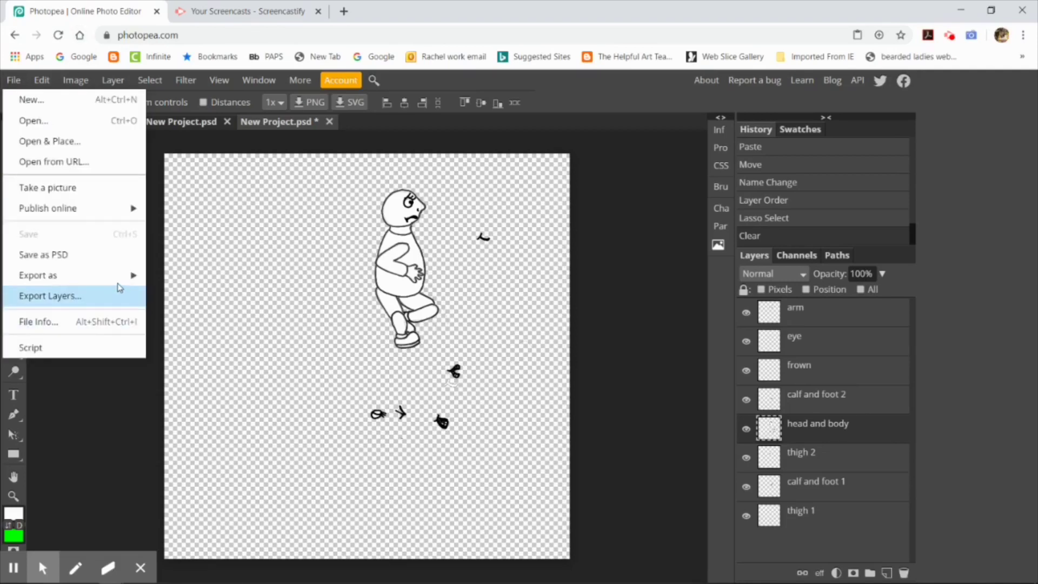
mouse_move(125, 278)
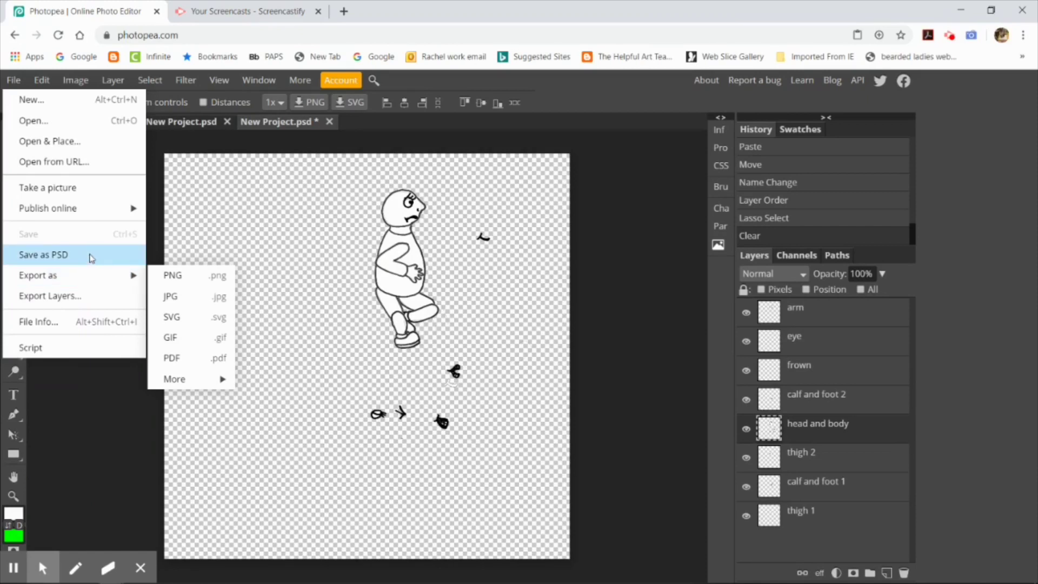
left_click(165, 147)
Publish the layered project online as a PSD at Photopea.com, accepting the public URL
left_click(13, 78)
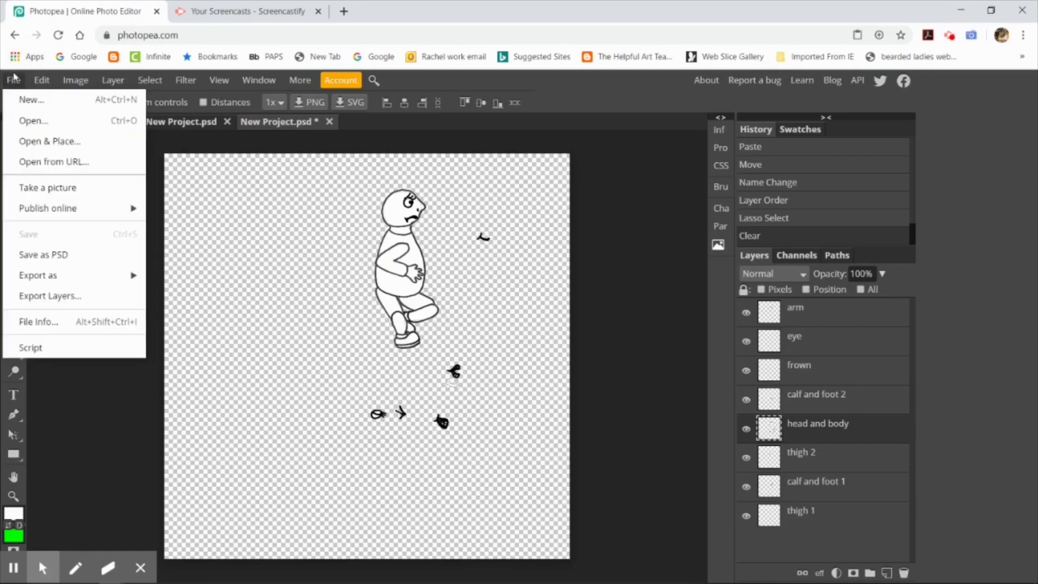
mouse_move(124, 208)
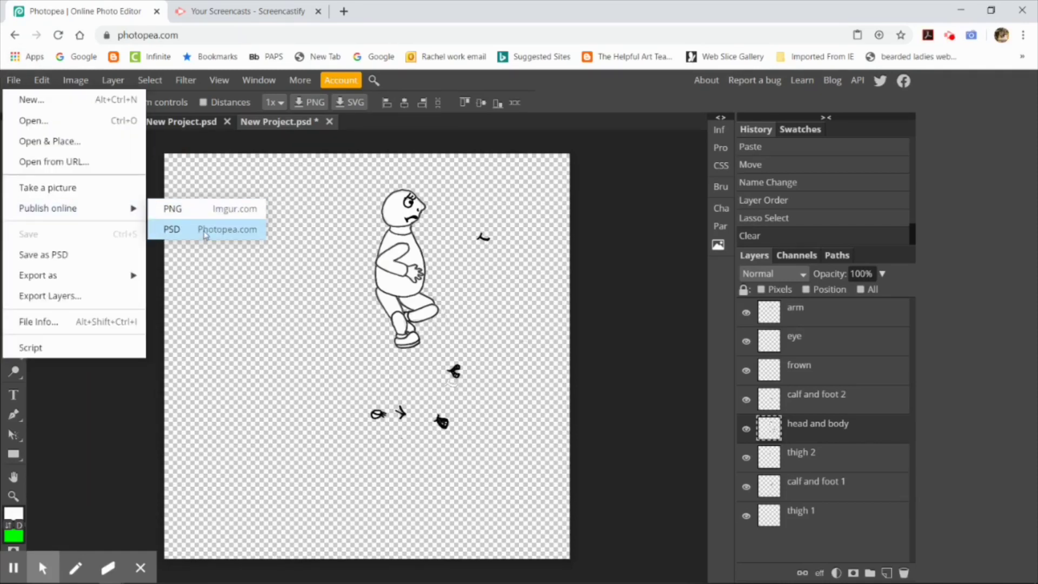
left_click(206, 232)
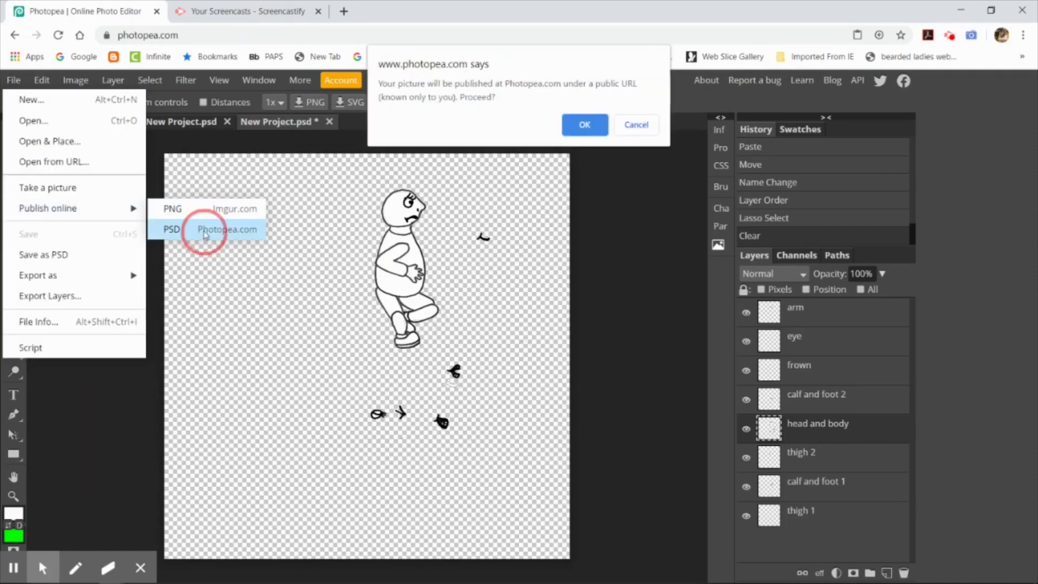
left_click(584, 125)
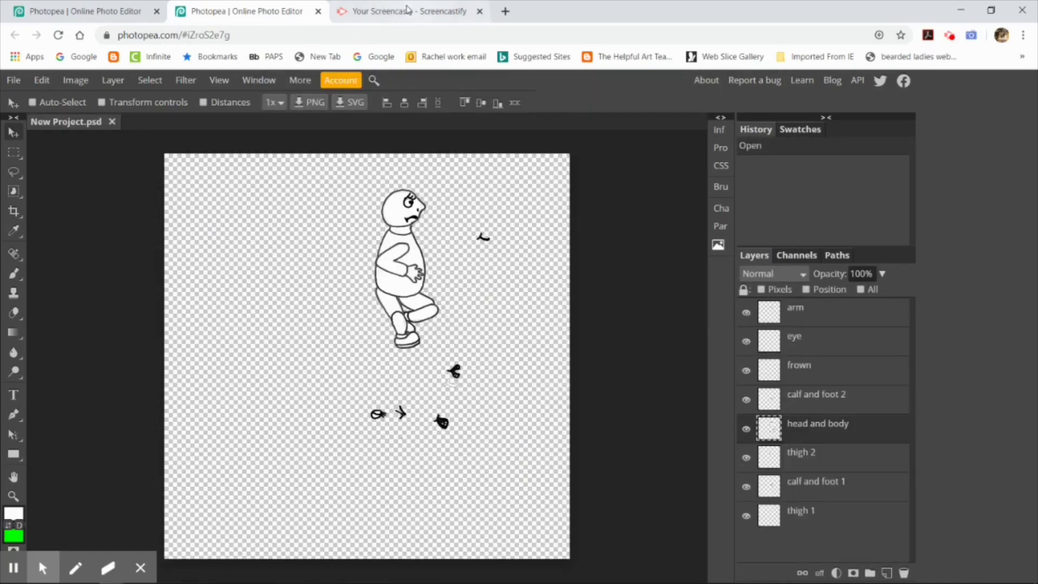
Copy the published project's full web address from the browser
left_click(245, 36)
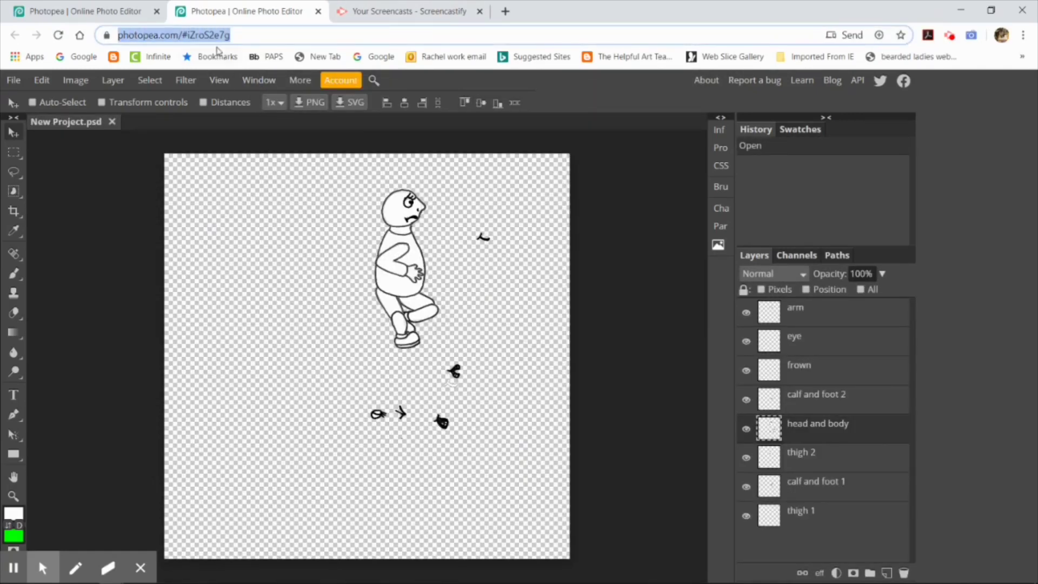
right_click(201, 36)
left_click(232, 130)
Switch to the open Word document and paste the project link above the existing link, with blank lines between, keeping source formatting
mouse_move(235, 573)
left_click(308, 519)
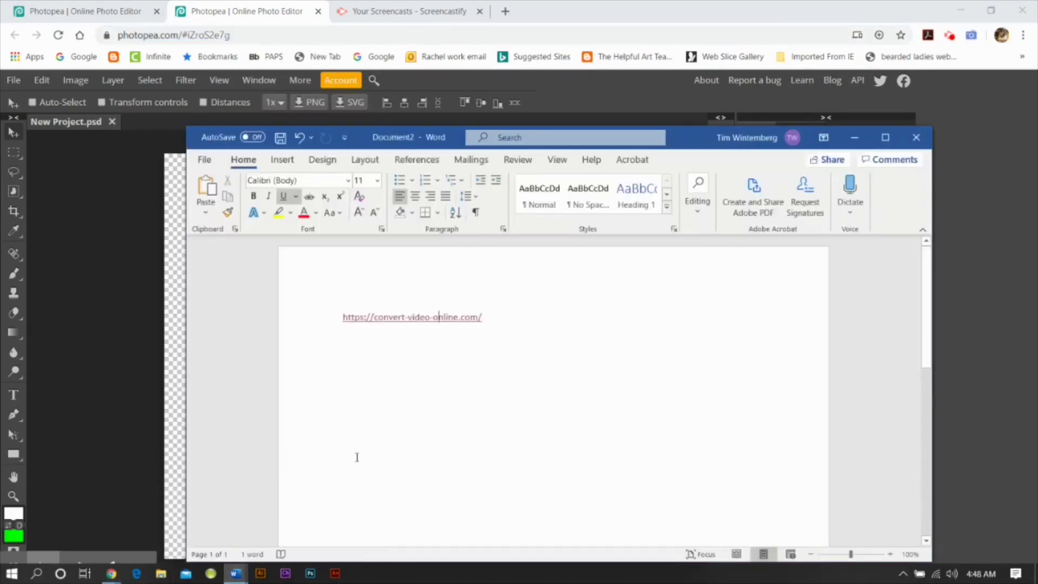
left_click(339, 298)
key("Return")
key("Return")
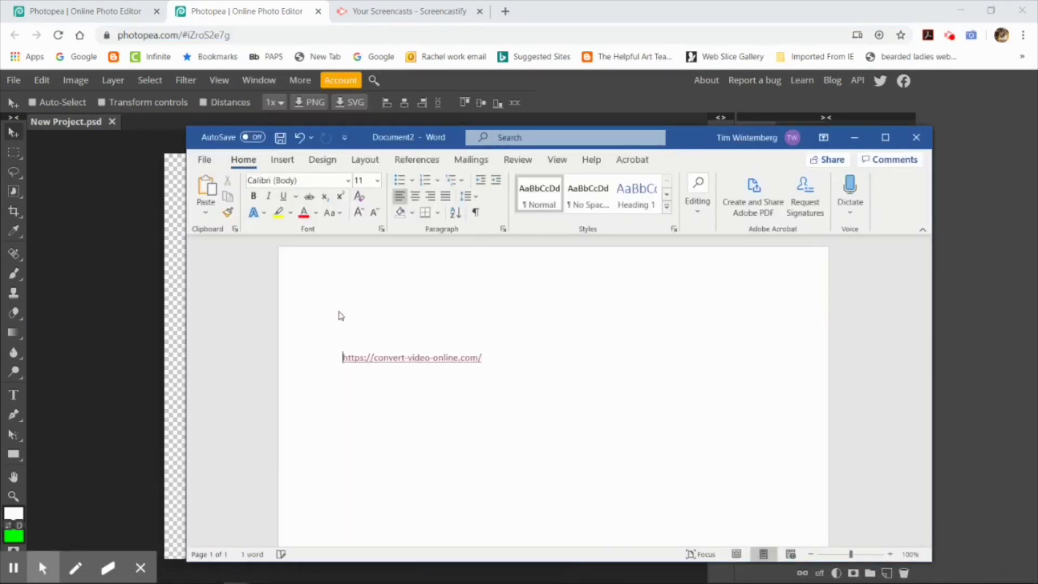
left_click(359, 308)
right_click(359, 308)
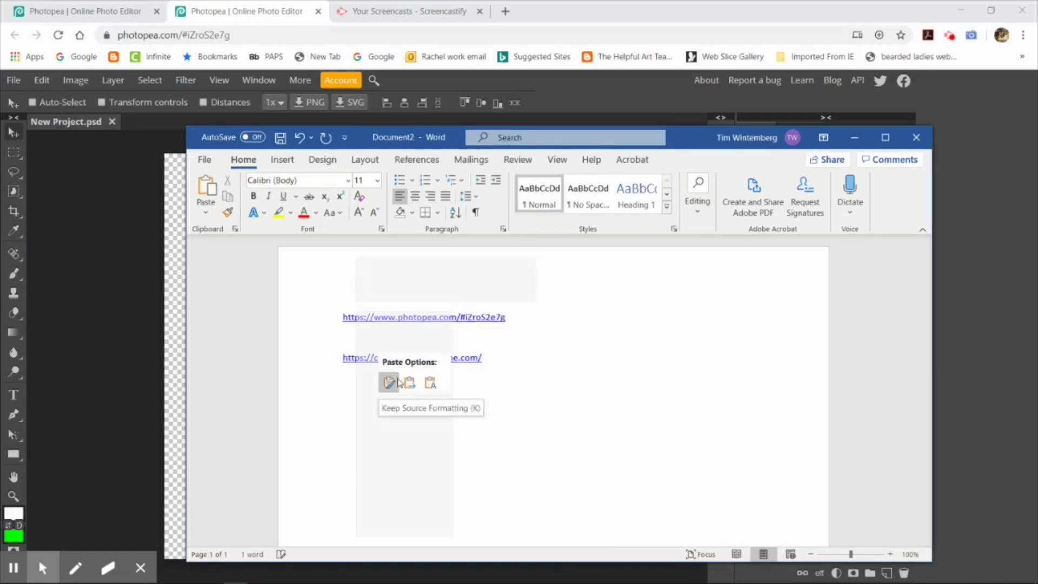
left_click(387, 381)
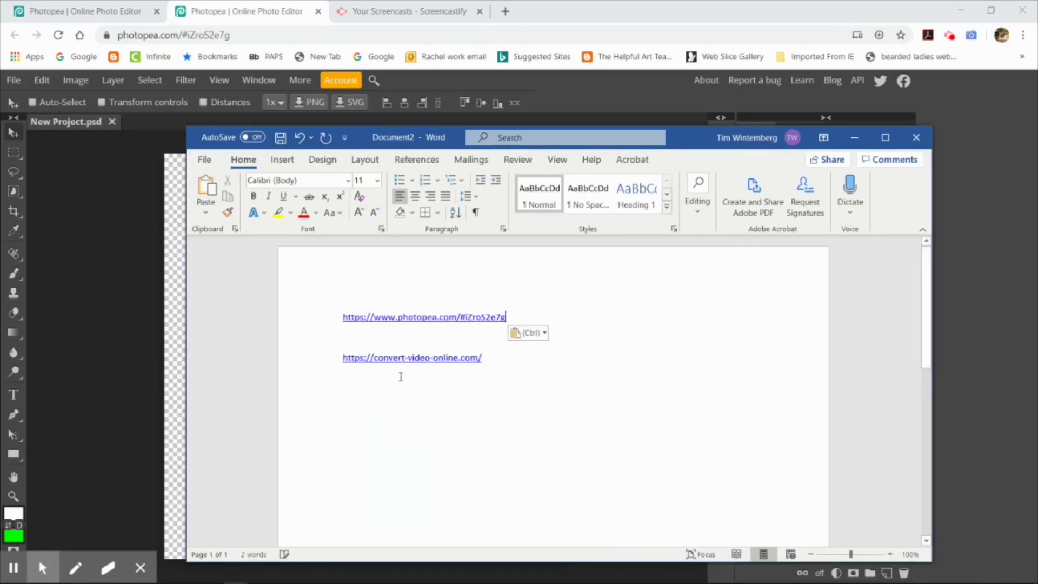
Insert the label "Link to my layered PSD file" in front of the Photopea project link
left_click(342, 318)
type("Link to ")
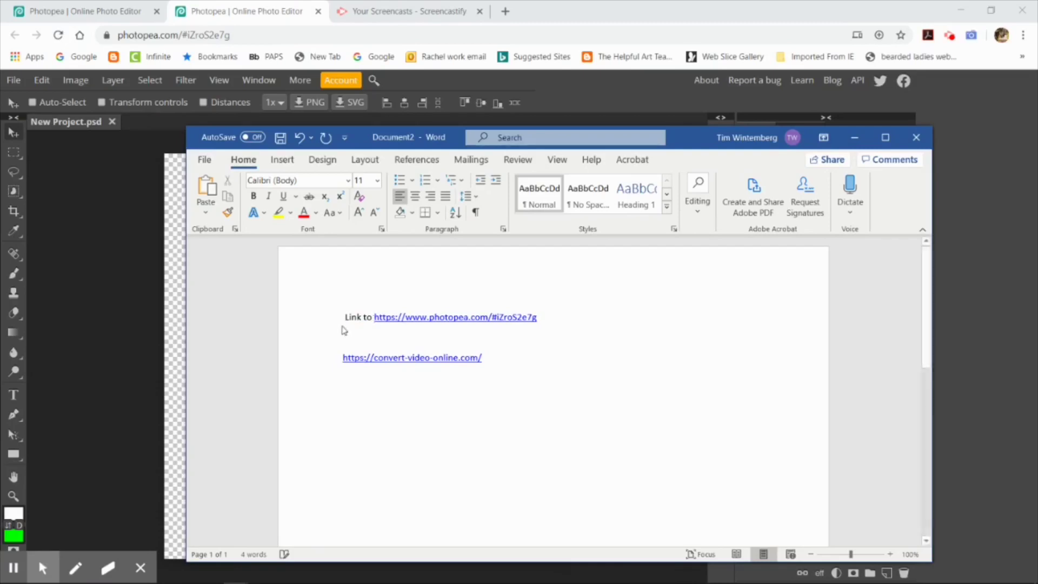
type("my layerd")
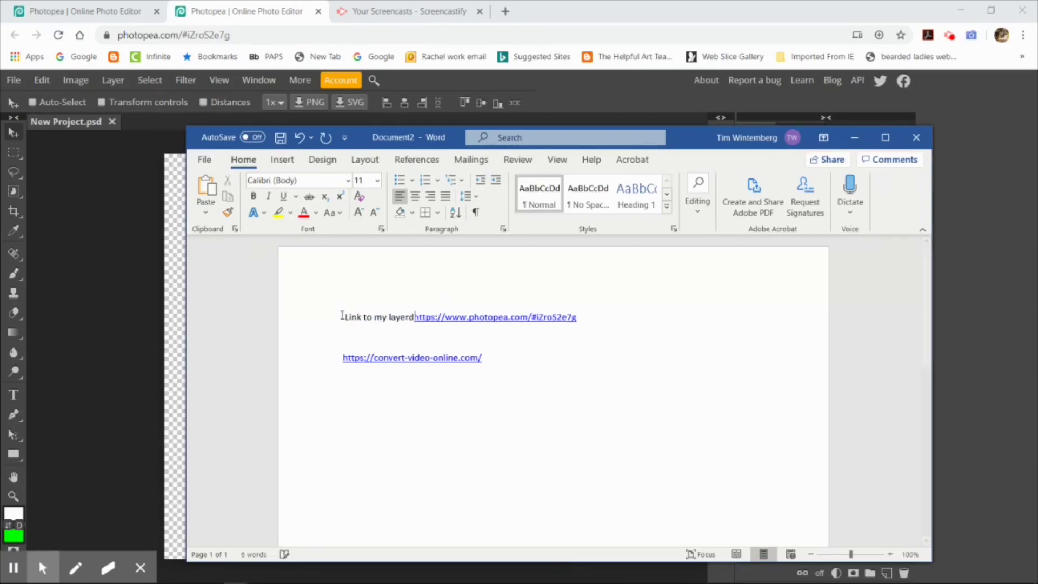
key("BackSpace")
type("ed ")
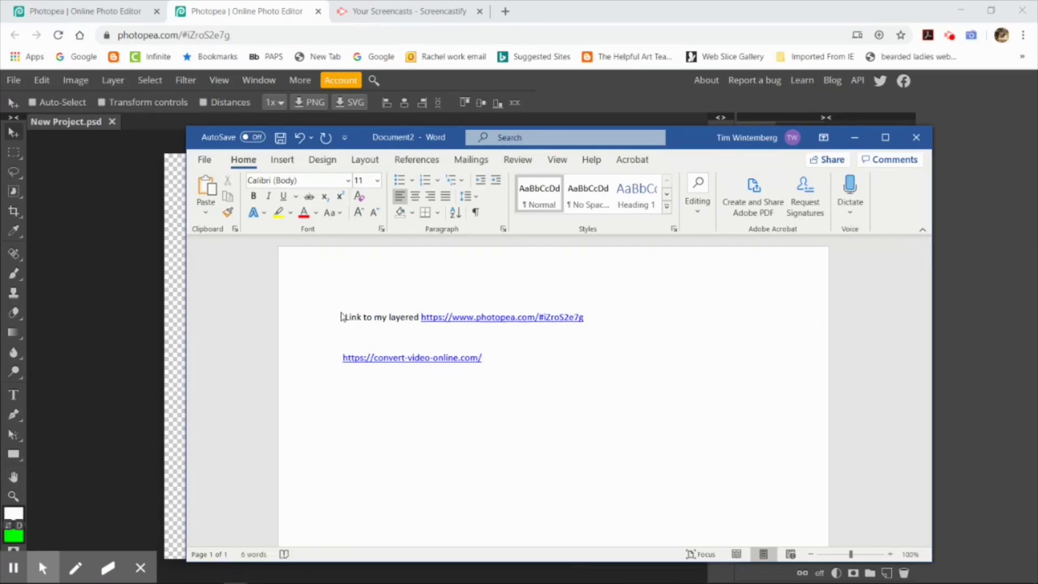
type("PSD file")
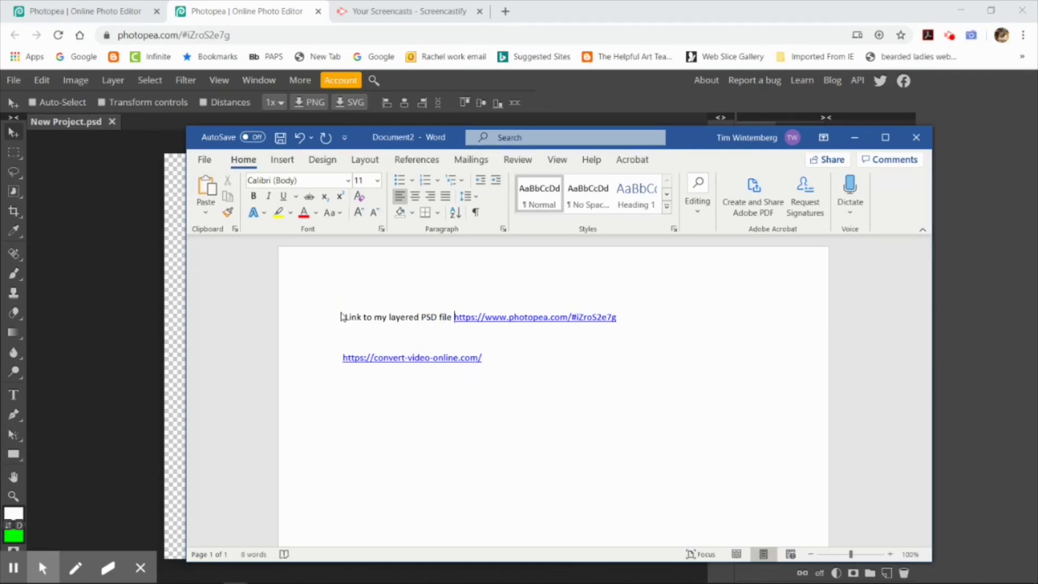
Switch back to Photopea, select a rectangle around the assembled figure without the loose marks, and copy it merged from all layers
left_click(102, 172)
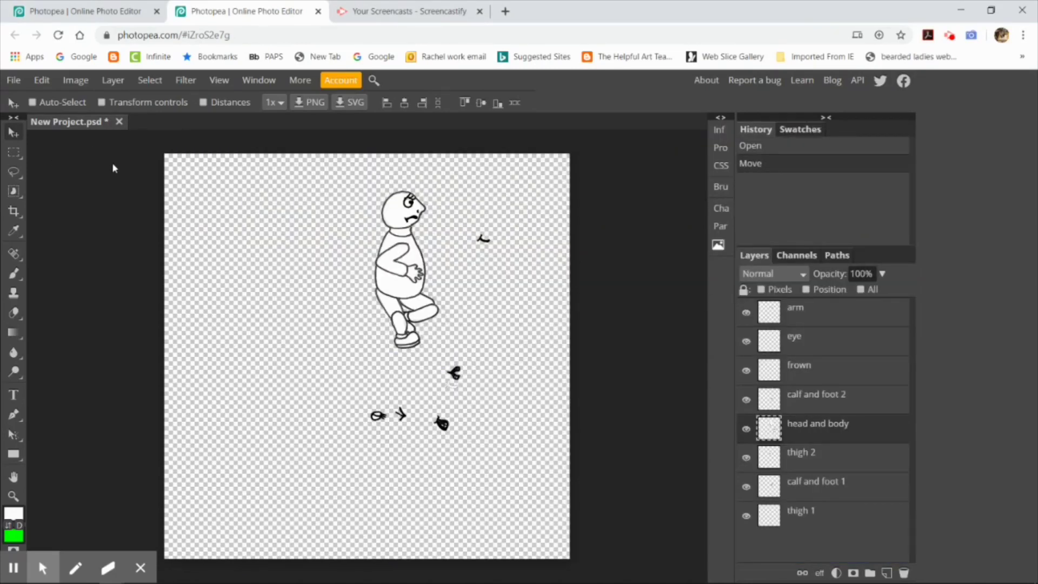
left_click(835, 317)
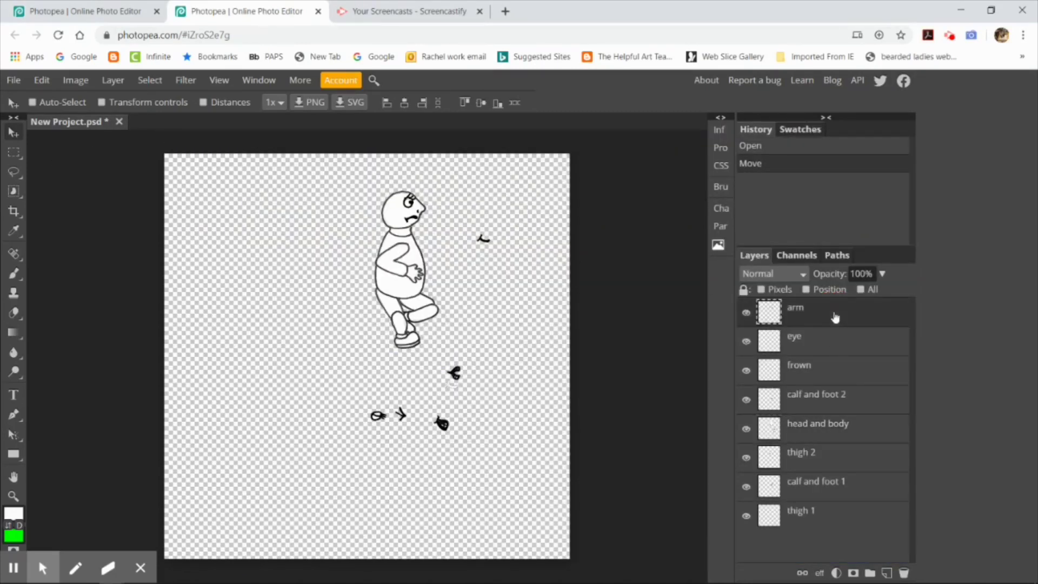
left_click(837, 403)
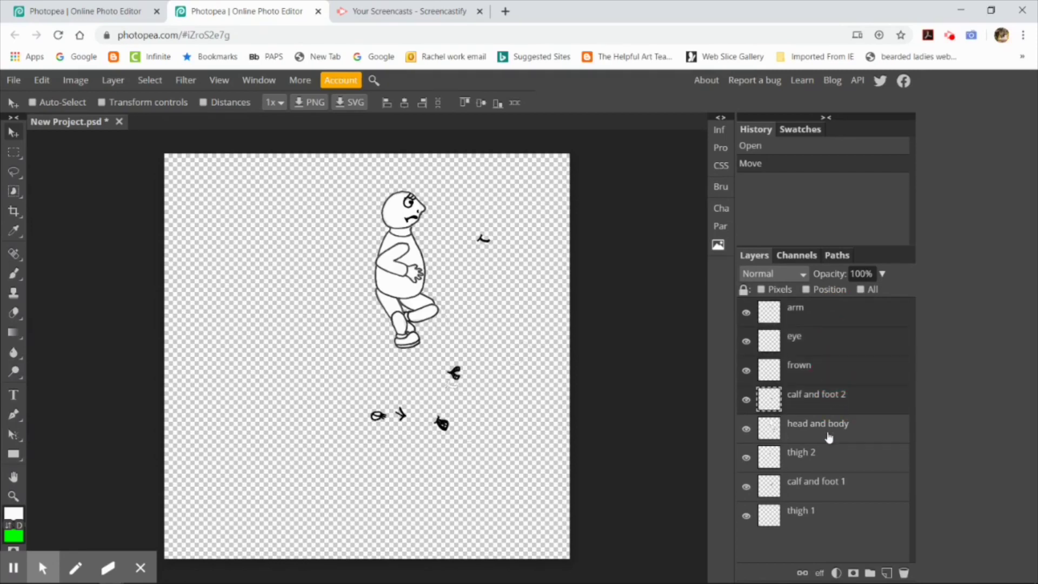
left_click(814, 514)
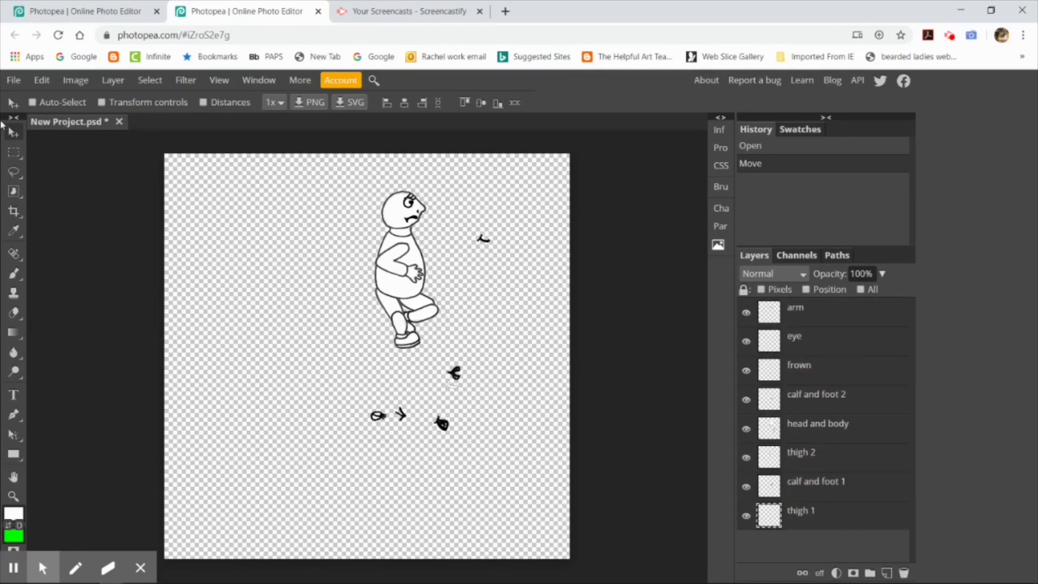
left_click(13, 152)
left_click_drag(339, 177, 458, 355)
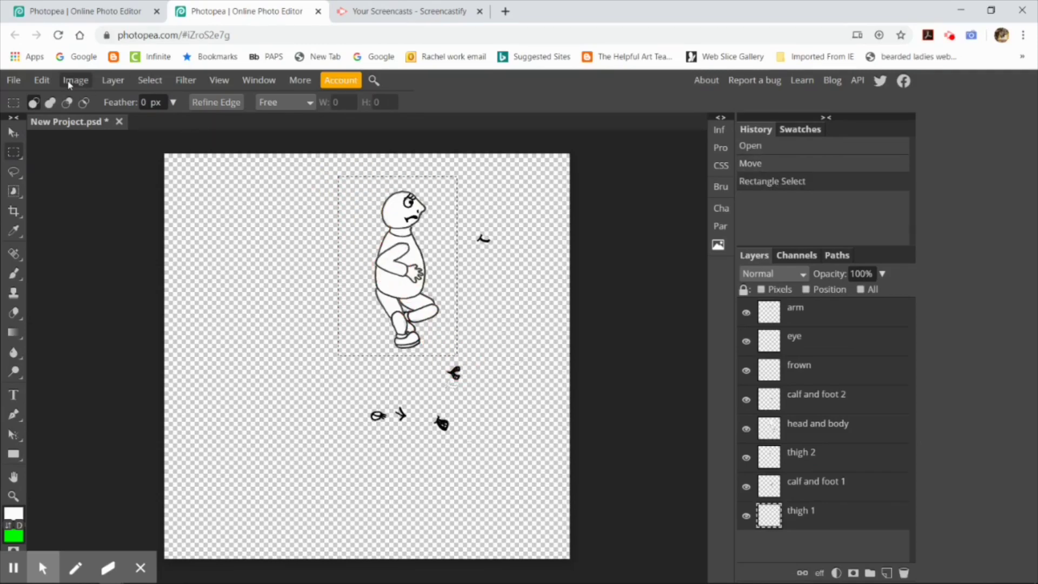
left_click(42, 80)
left_click(108, 238)
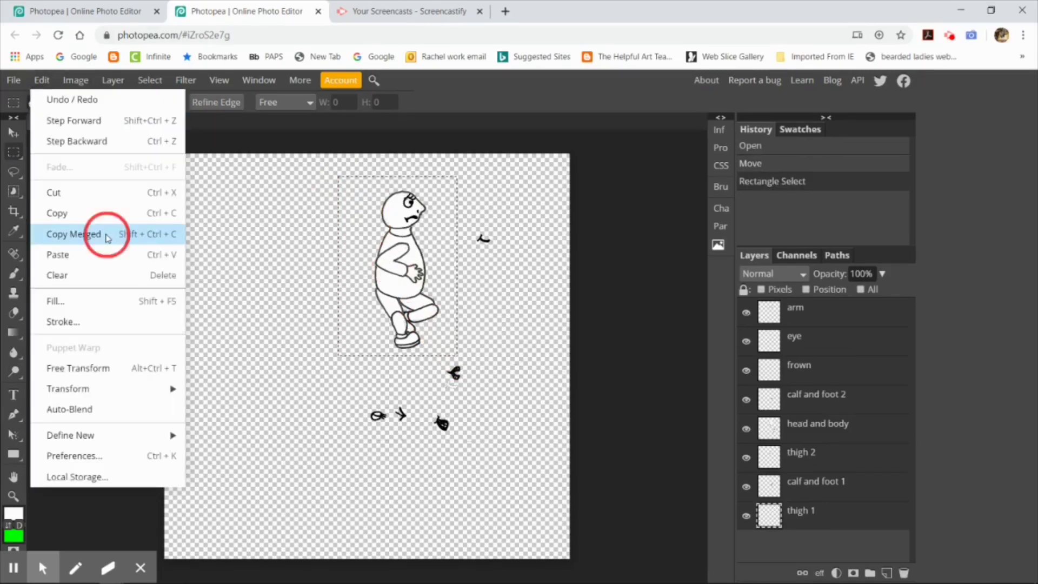
Paste the merged figure into the New Project.psd containing the run man layers and align it over the existing running figure
left_click(129, 13)
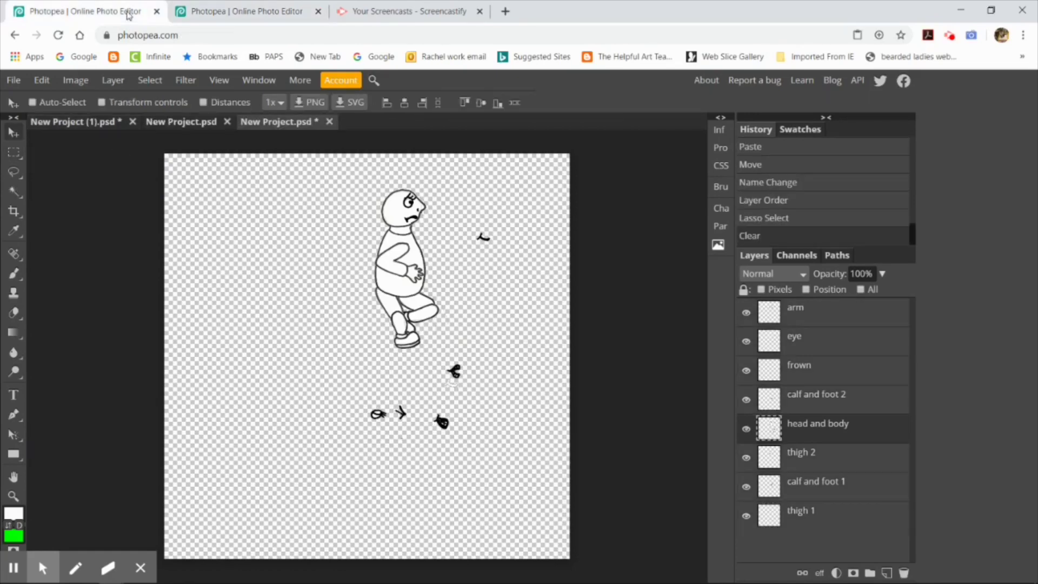
left_click(83, 125)
left_click(174, 121)
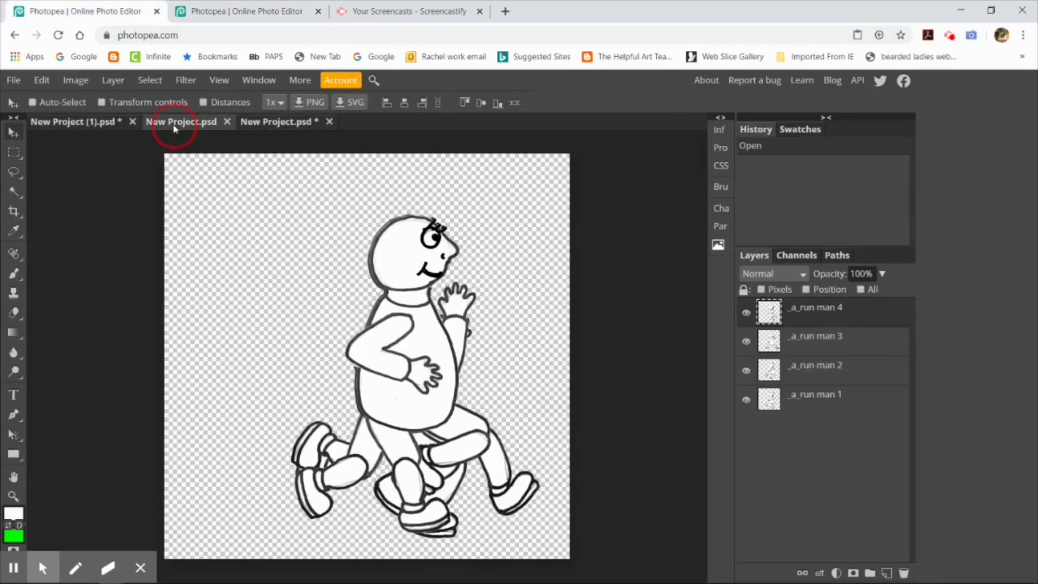
left_click(44, 82)
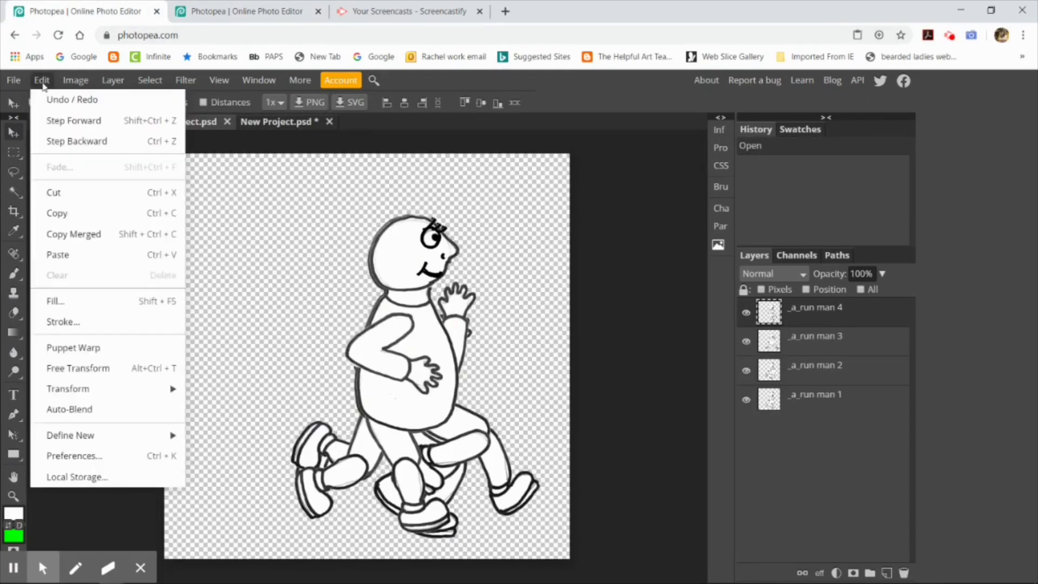
left_click(71, 255)
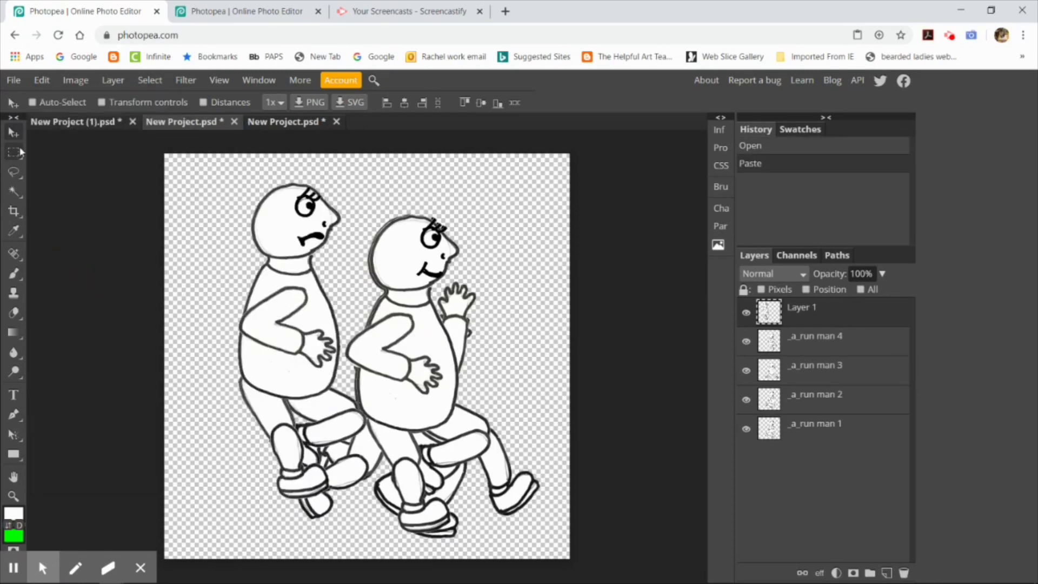
left_click_drag(272, 287, 392, 319)
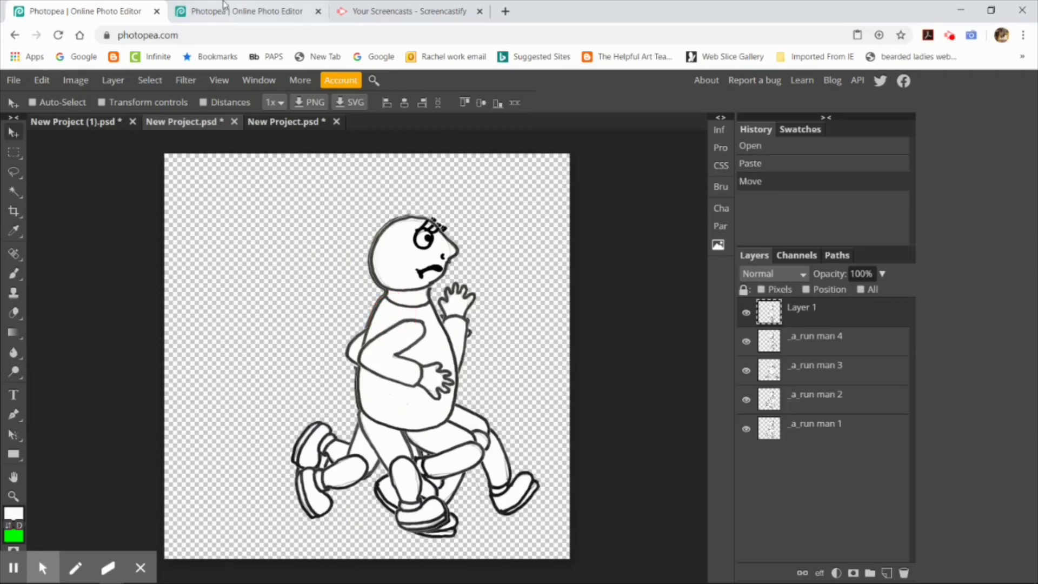
In the project with separate body-part layers, rotate the thigh 1 layer about 33° so the raised thigh points further down
left_click(274, 123)
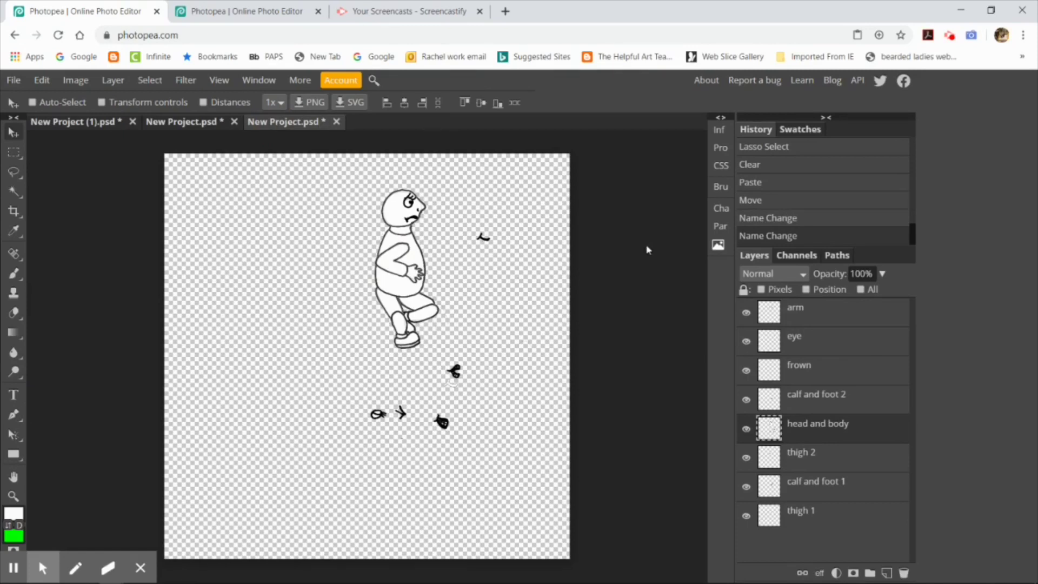
left_click(806, 462)
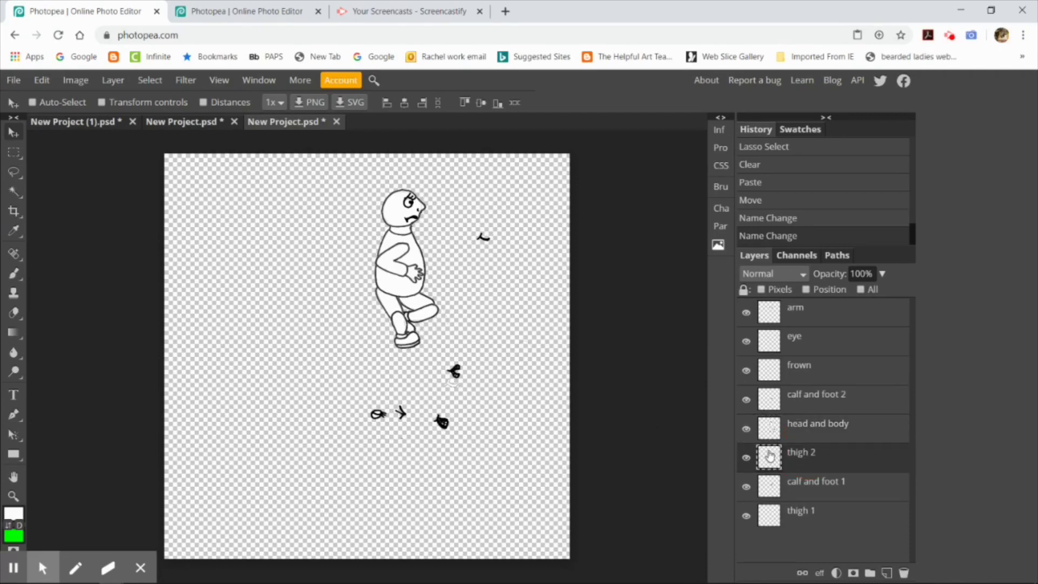
left_click(837, 491)
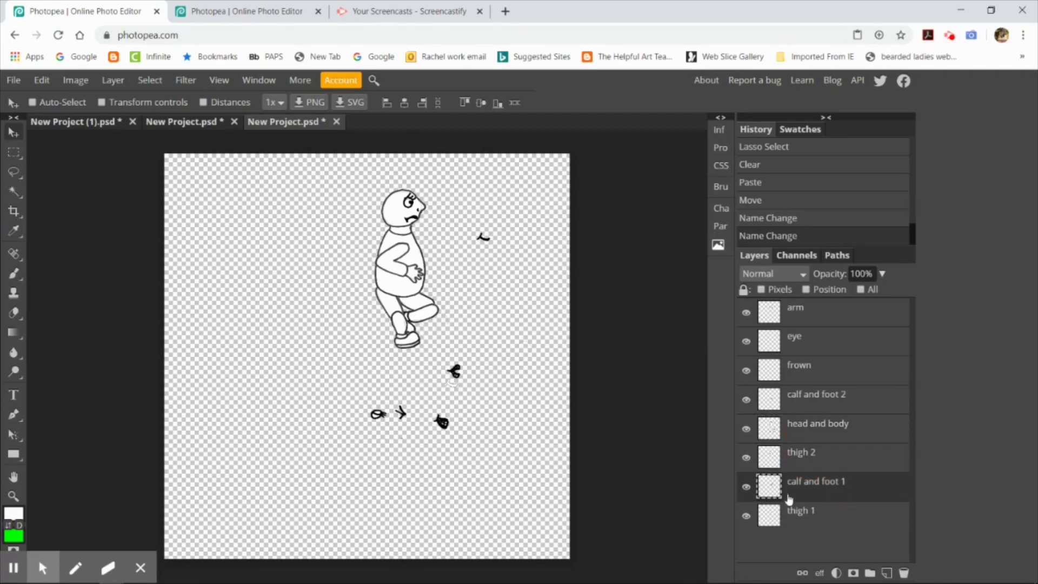
left_click(805, 517)
left_click(42, 81)
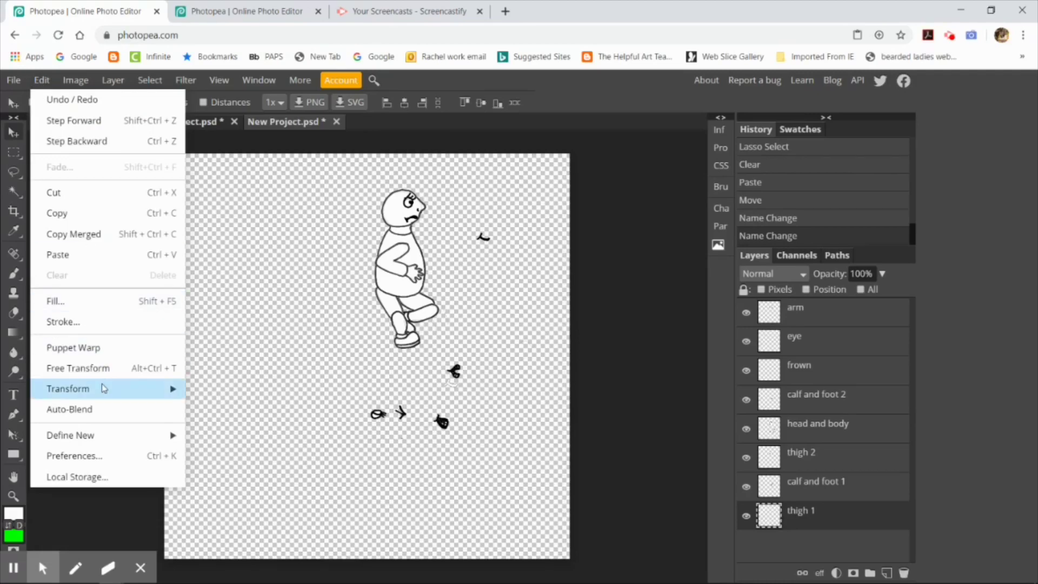
mouse_move(102, 387)
left_click(232, 416)
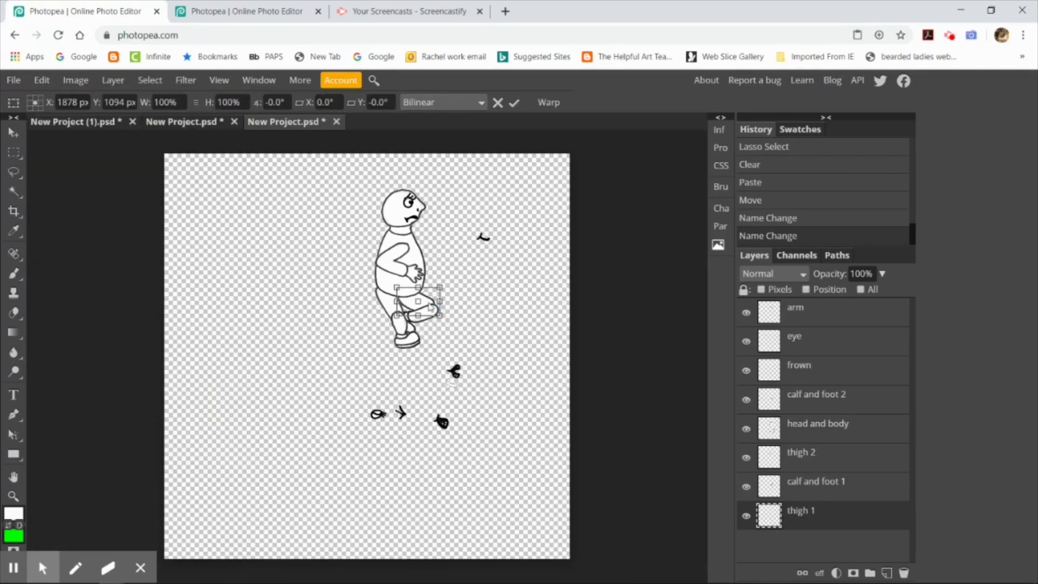
left_click_drag(420, 305, 434, 334)
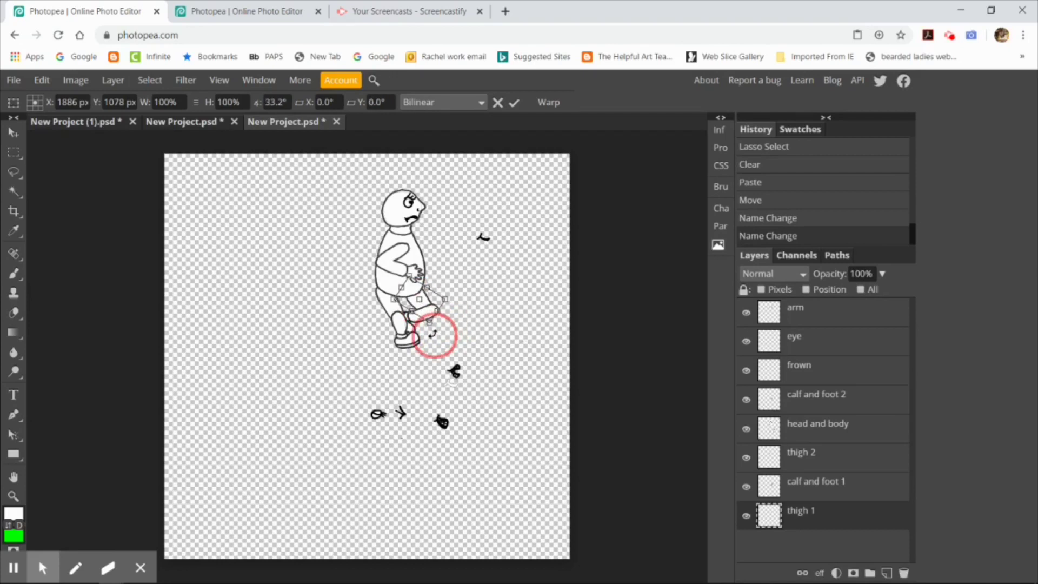
left_click(514, 103)
Move the calf and foot 1 layer back behind the standing leg so its knee meets the rotated thigh
left_click(853, 493)
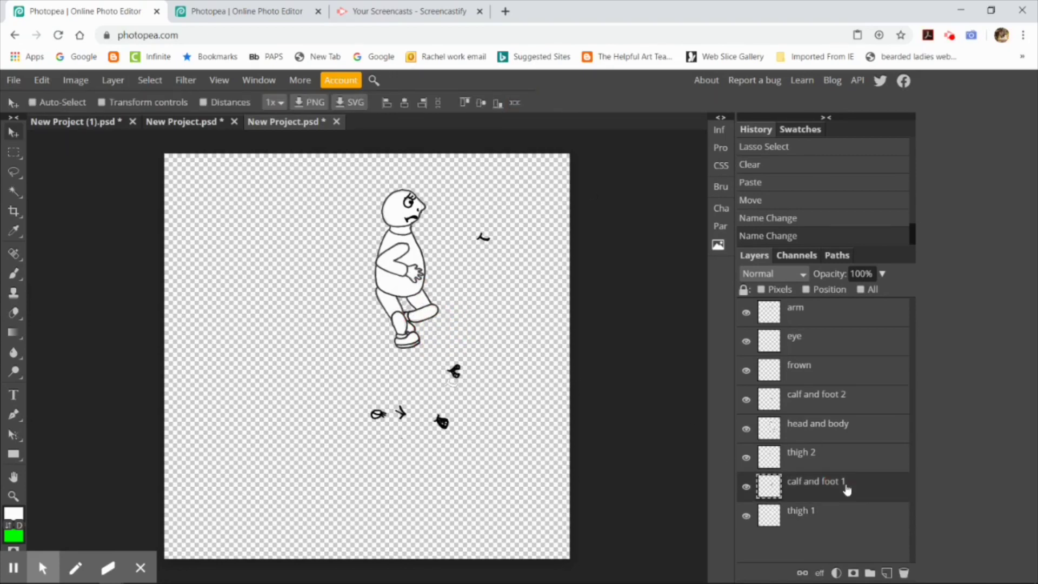
left_click(42, 80)
mouse_move(121, 387)
left_click(220, 417)
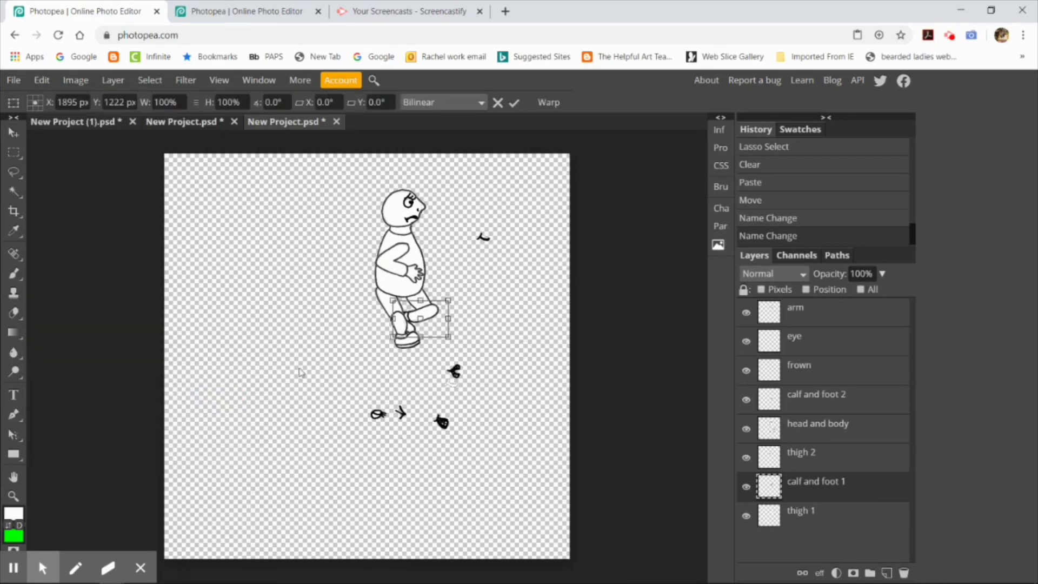
left_click(430, 315)
left_click_drag(430, 314, 420, 315)
left_click(419, 316)
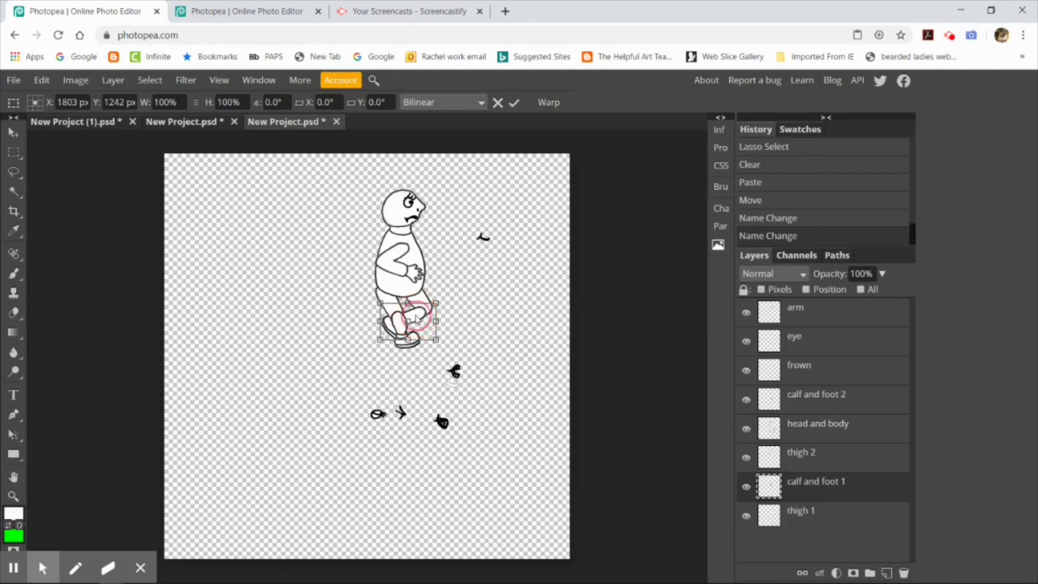
Rotate the thigh 1 layer about 23° further so the thigh hangs nearly vertical
left_click(822, 463)
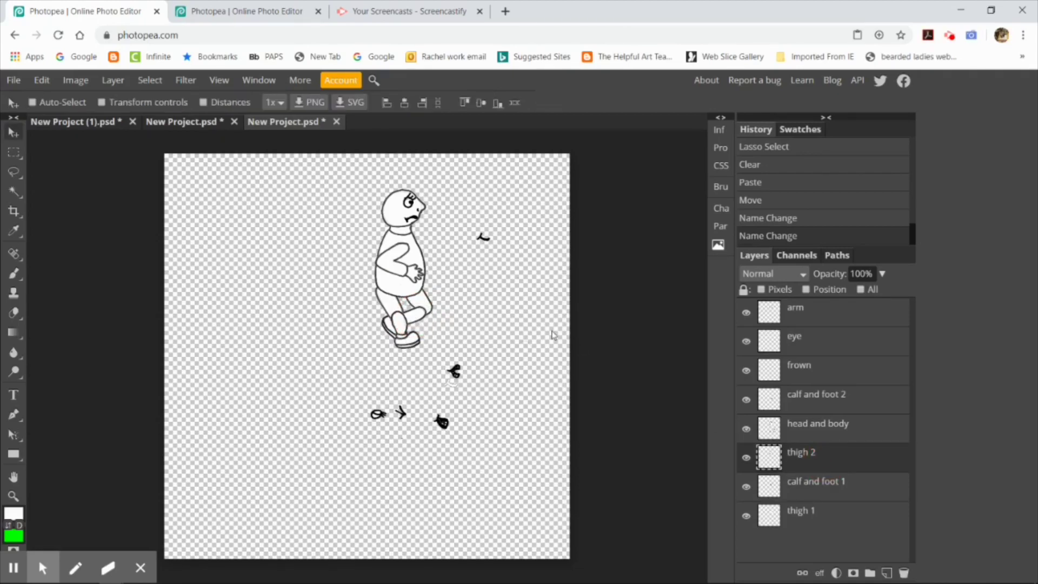
left_click(791, 516)
left_click(41, 80)
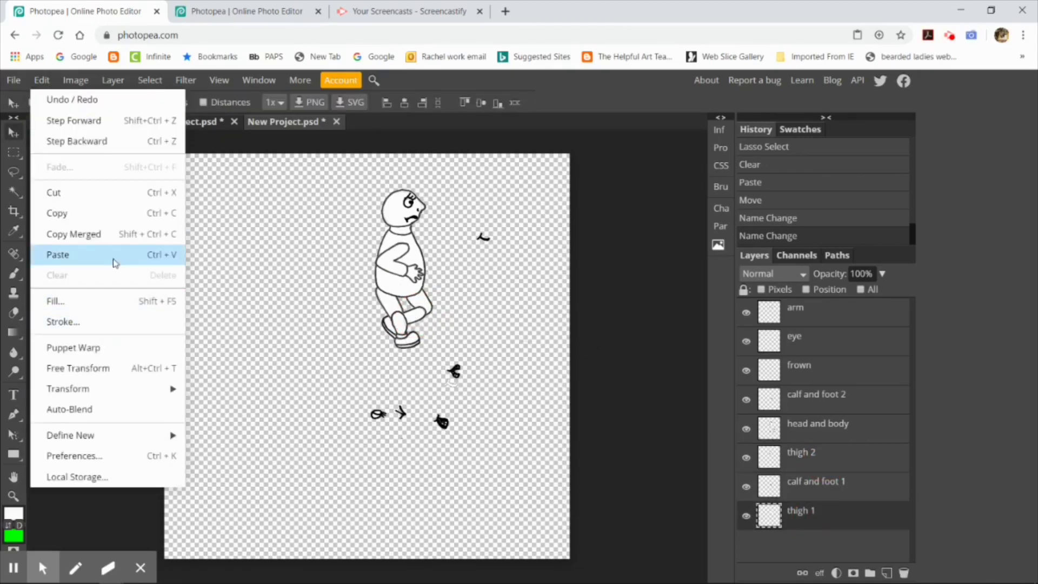
left_click(217, 375)
left_click_drag(433, 320, 409, 327)
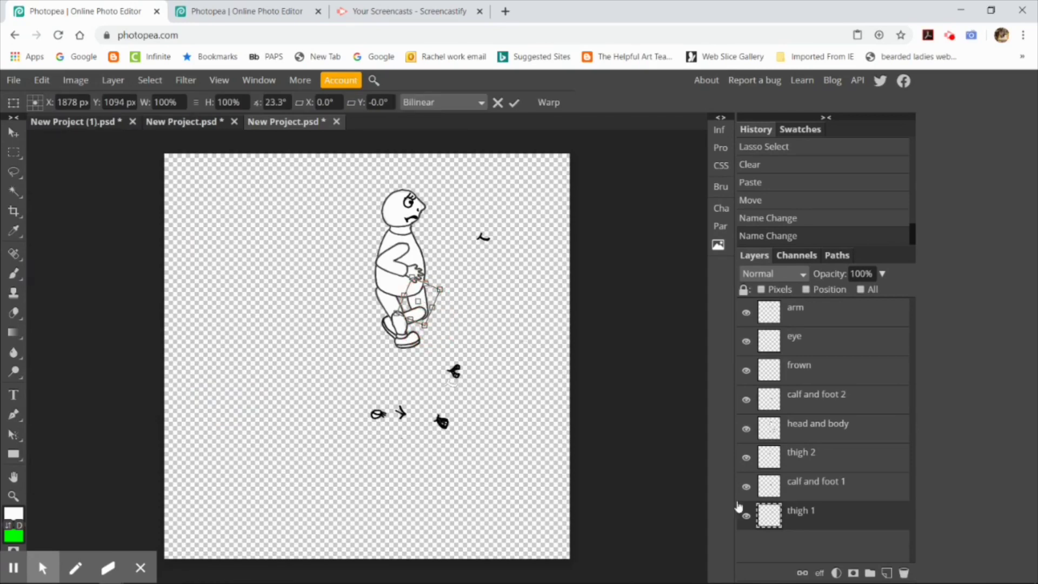
Rotate the calf and foot 1 layer about 20° and reposition it so it joins the knee of thigh 1
left_click(818, 497)
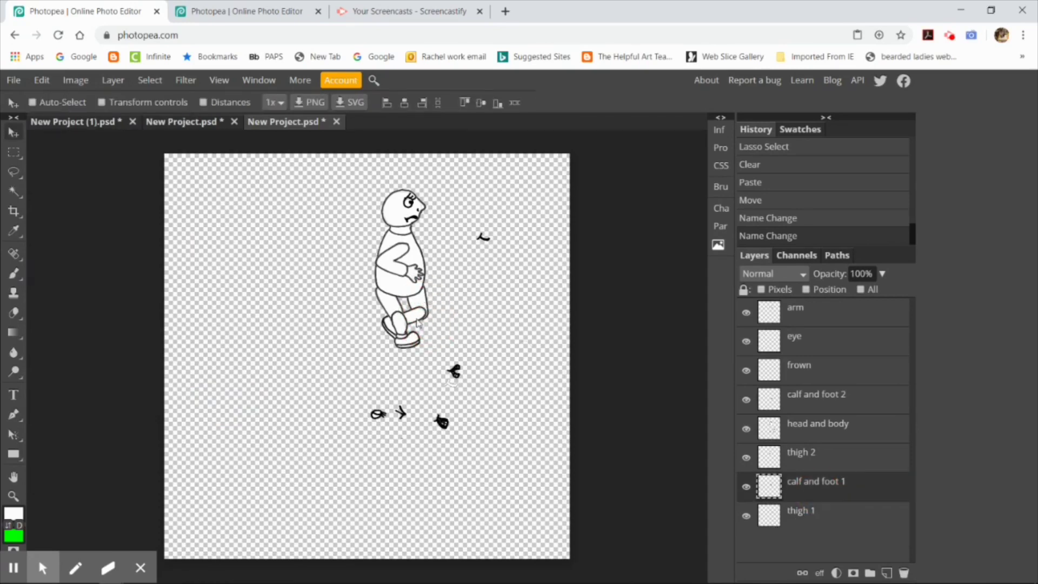
left_click(42, 80)
mouse_move(82, 388)
left_click(246, 417)
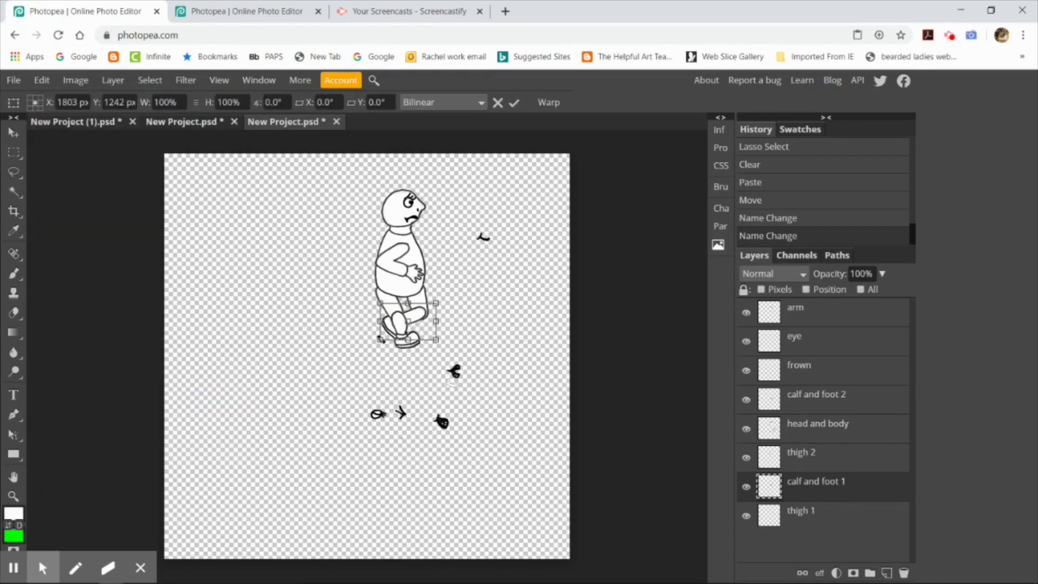
left_click_drag(381, 339, 408, 322)
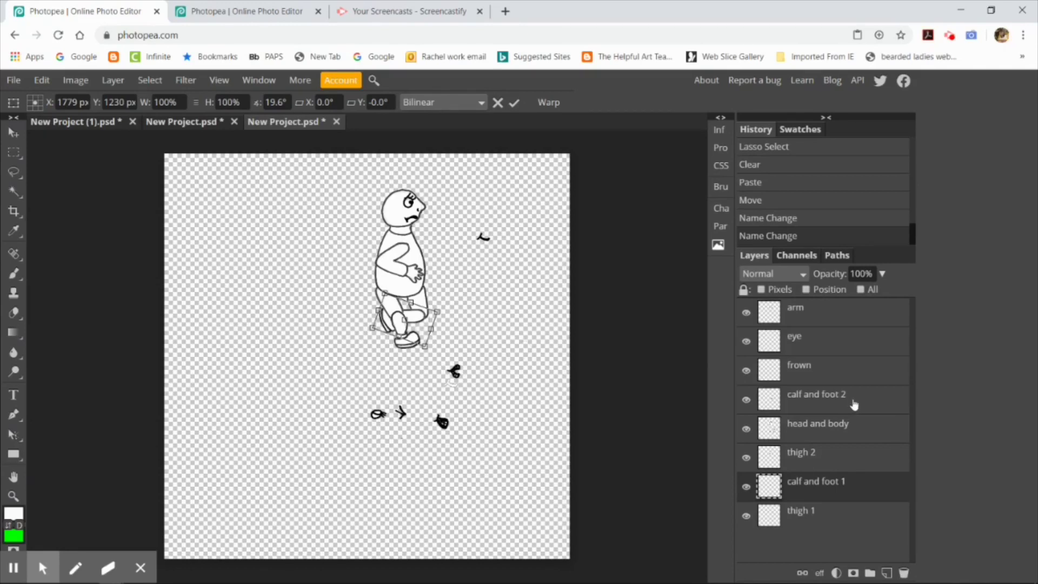
Place the calf and foot 2 layer beneath head and body, rotate it about 35°, and shift it back under thigh 2
left_click_drag(855, 404, 847, 453)
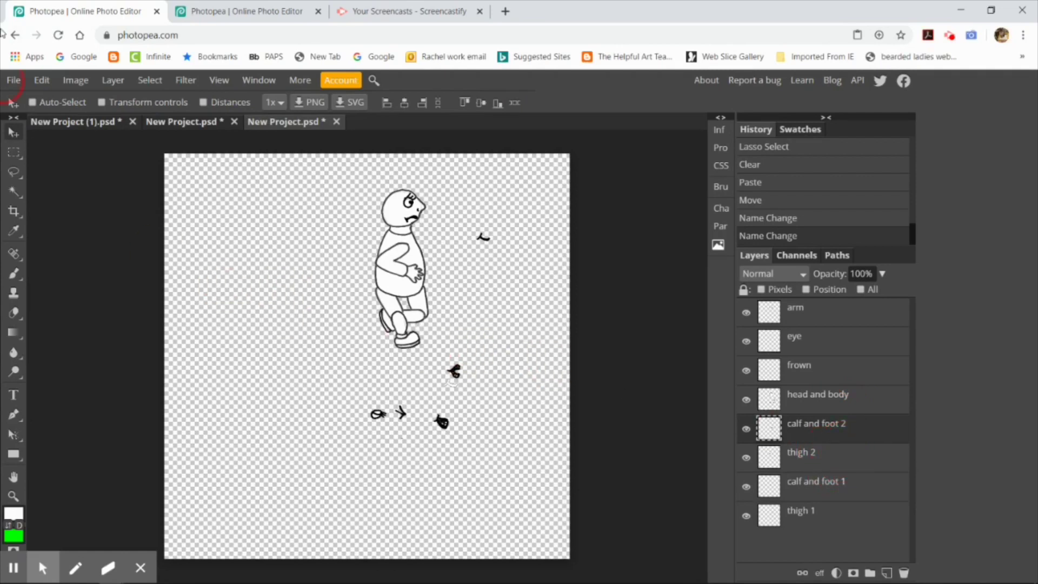
left_click(45, 82)
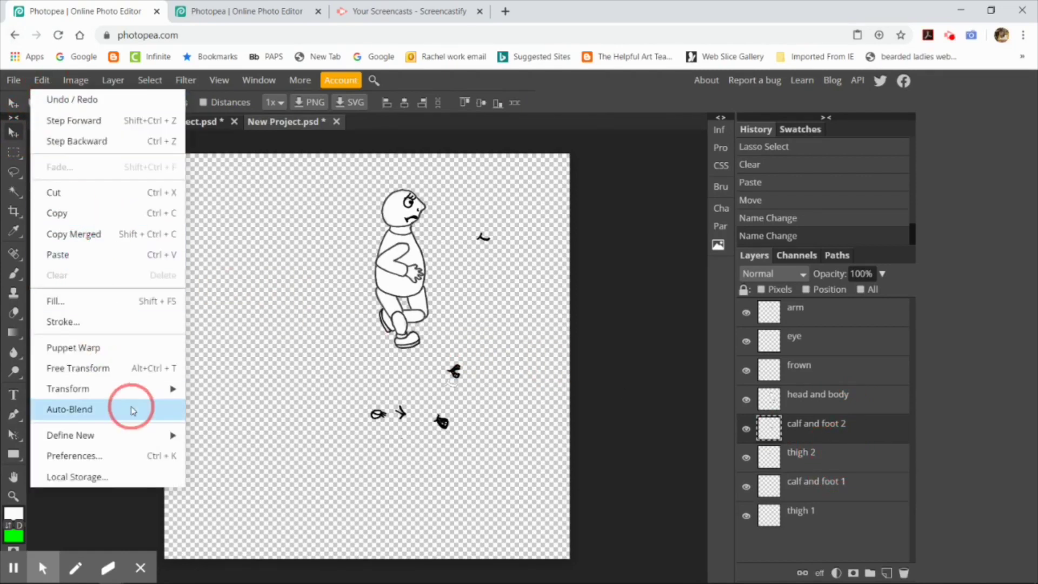
mouse_move(168, 389)
left_click(245, 400)
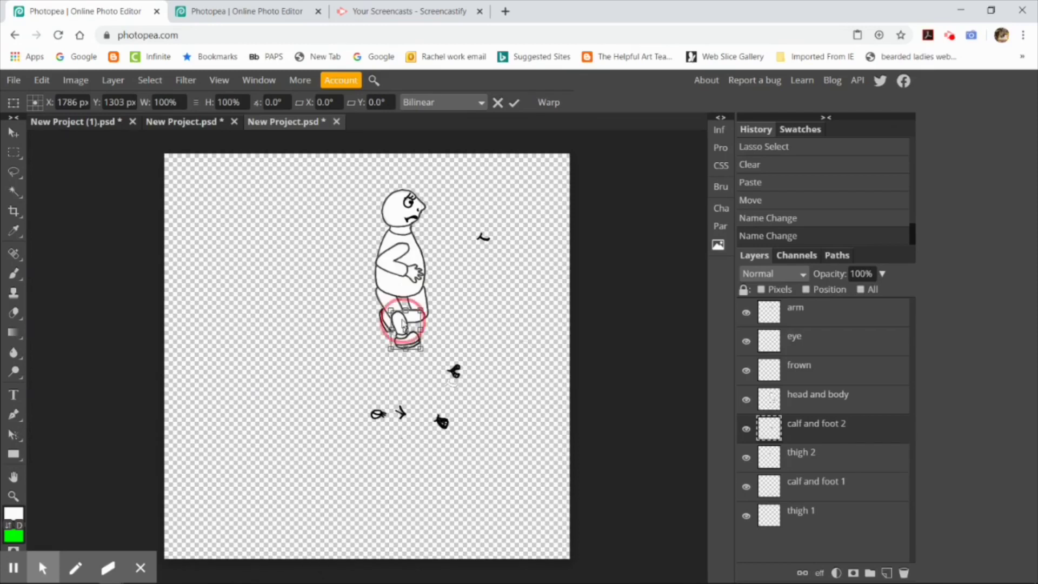
mouse_move(405, 313)
left_mouse_down()
mouse_move(399, 319)
mouse_move(420, 350)
mouse_move(403, 357)
mouse_move(396, 325)
left_mouse_up()
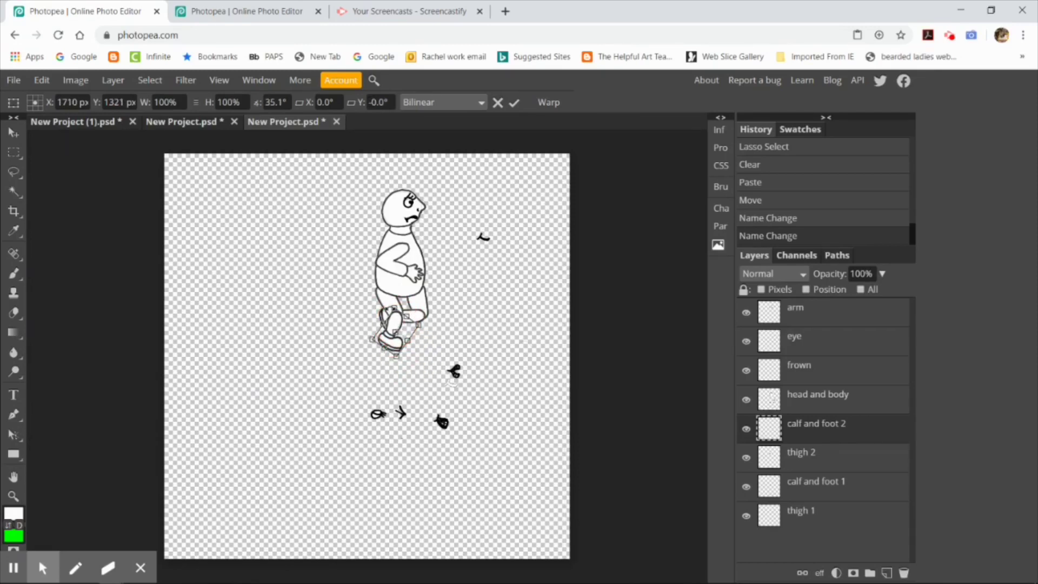
left_click(513, 102)
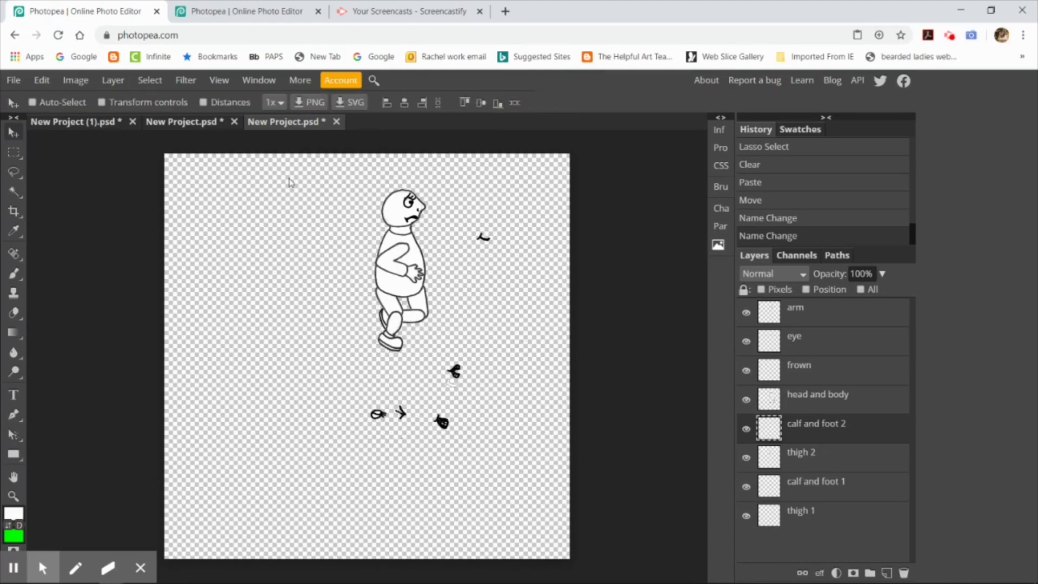
Try to select all the character layers together, from arm through thigh 1
left_click(843, 315)
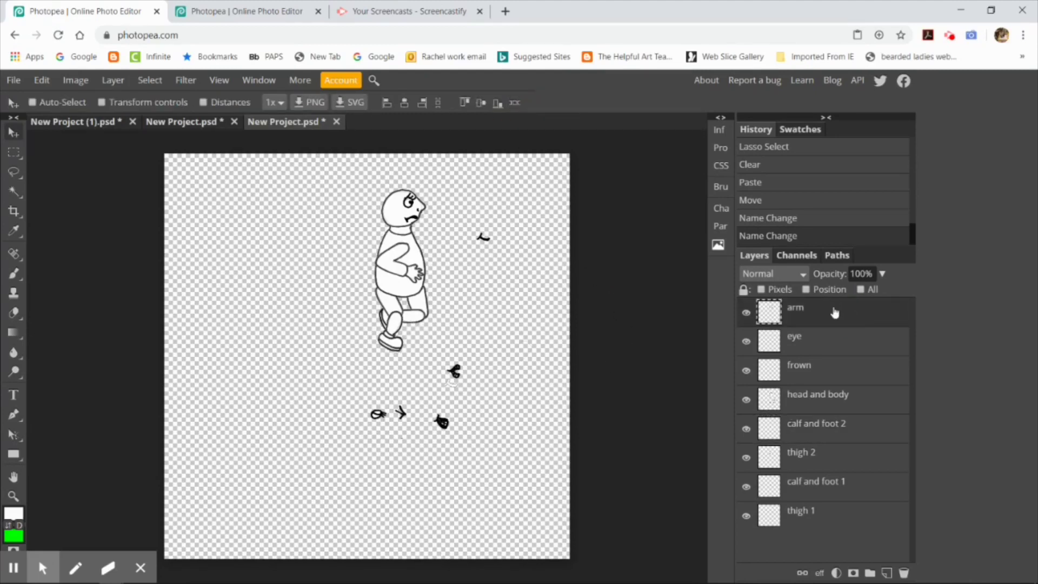
left_click(838, 344, "shift")
left_click(832, 366, "shift")
left_click(841, 401, "shift")
left_click(832, 432, "shift")
left_click(825, 460, "shift")
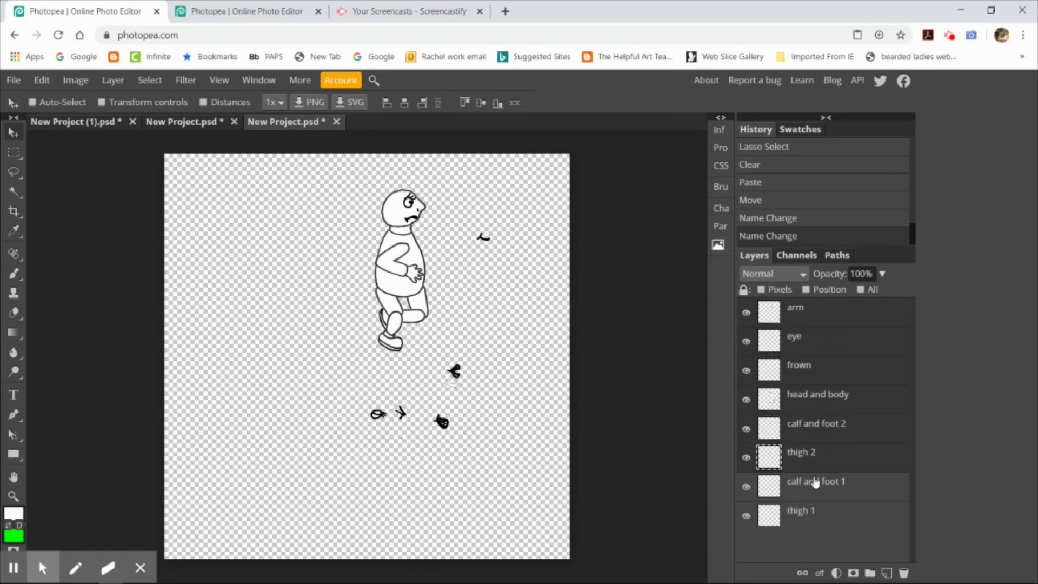
left_click(811, 489, "shift")
left_click(822, 519, "shift")
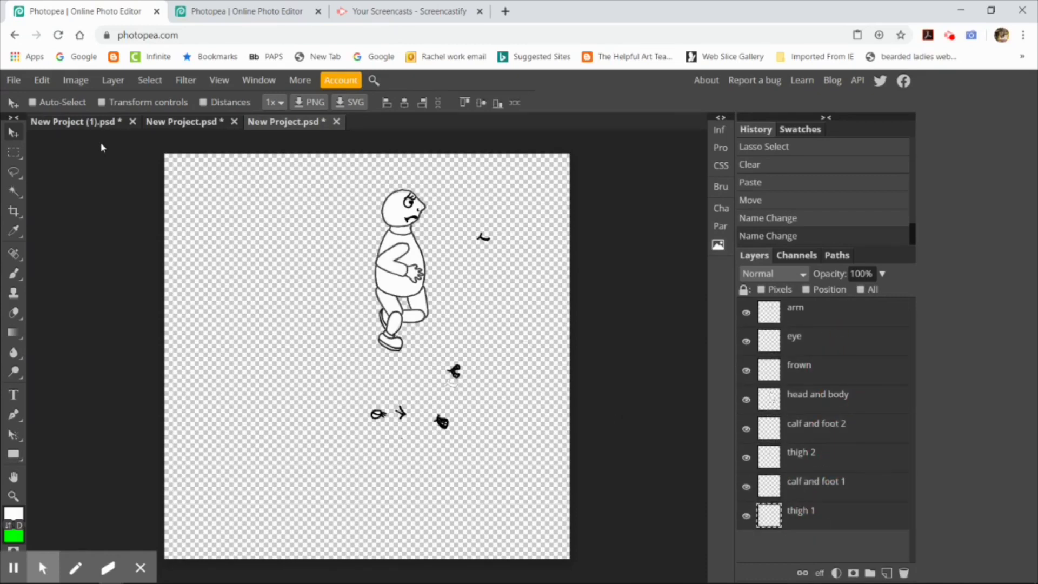
Marquee-select the whole assembled figure without the stray marks and copy it merged from all layers
left_click(13, 153)
left_click_drag(353, 174, 443, 355)
left_click(41, 79)
left_click(101, 234)
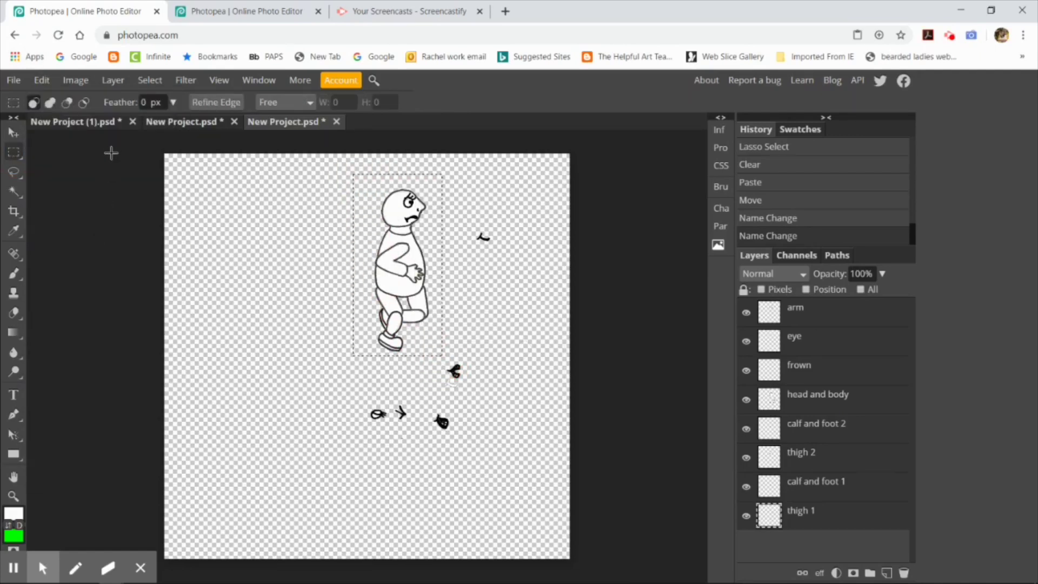
Close the New Project (1).psd document with the loose body parts, discarding its unsaved work
left_click(98, 124)
left_click(133, 122)
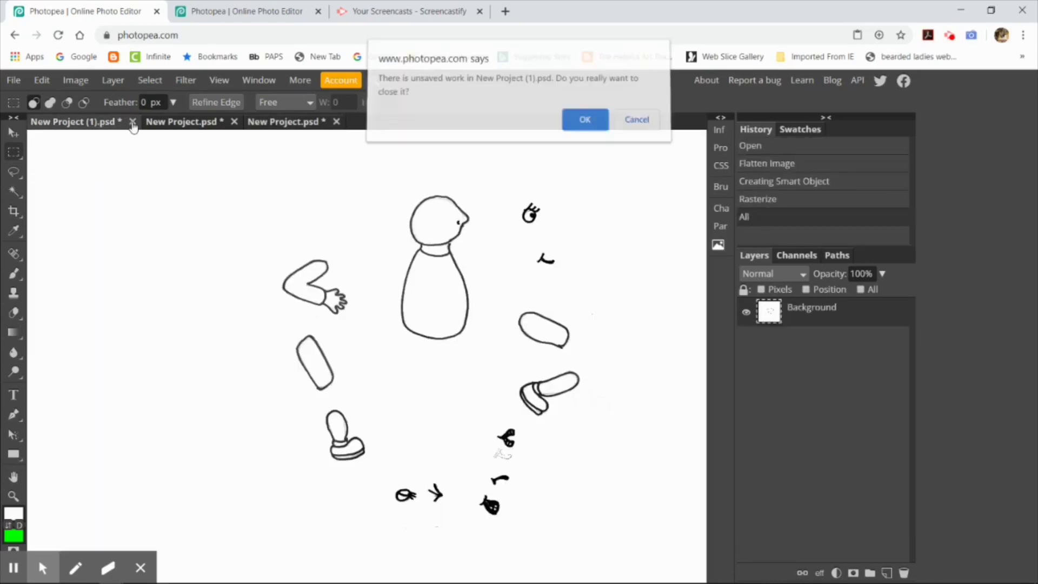
left_click(584, 124)
Paste the merged figure into the run-cycle project and move it so its body lines up with the existing frames
left_click(97, 121)
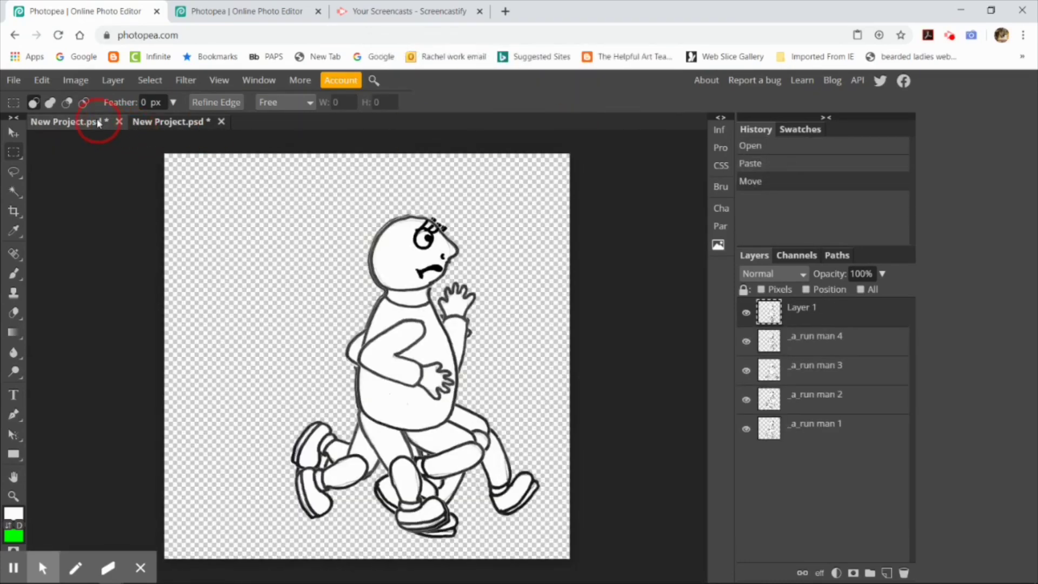
left_click(42, 79)
left_click(62, 256)
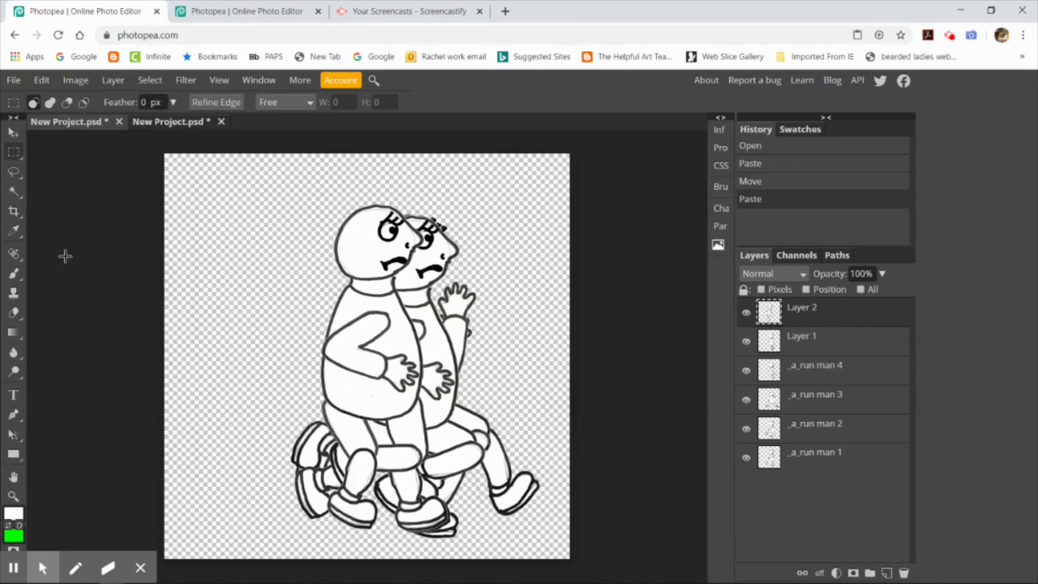
key("v")
left_click_drag(395, 343, 432, 358)
Hide the frame layers one by one down to _a_run man 1 and show them again to review the run poses
left_click(746, 312)
left_click(746, 341)
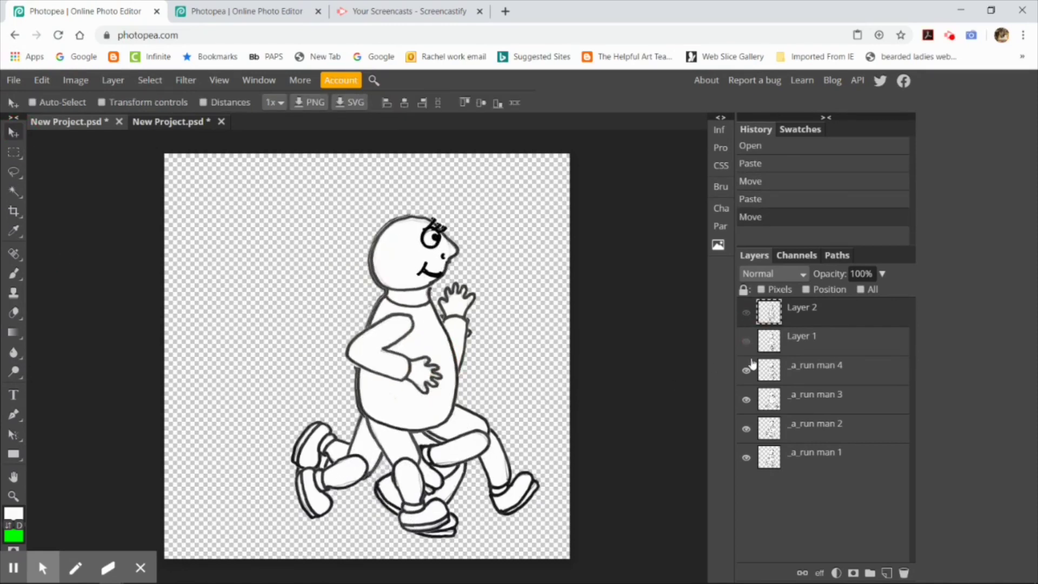
left_click(746, 371)
left_click(746, 400)
left_click(746, 429)
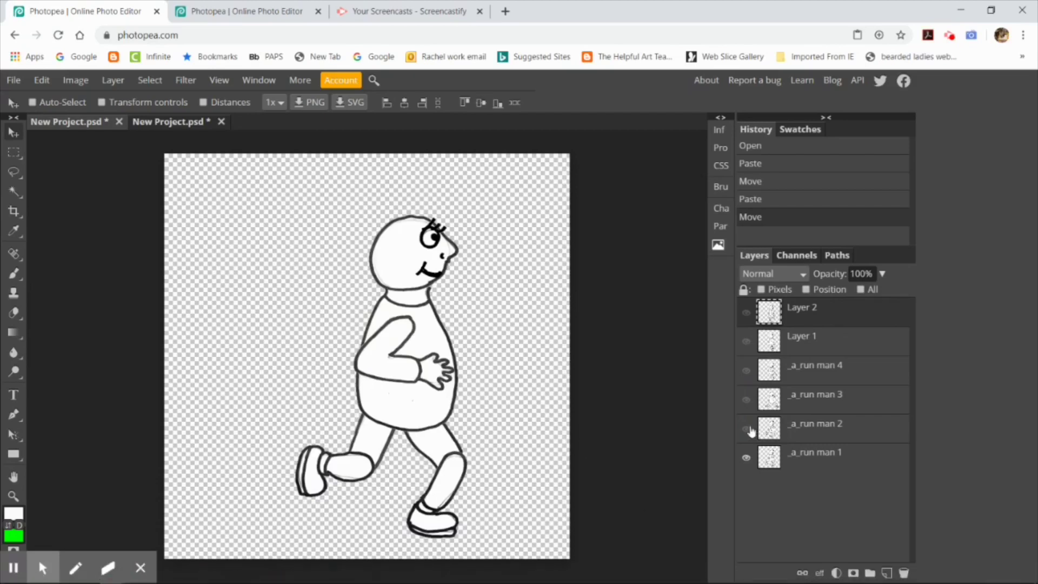
left_click(747, 429)
left_click(746, 400)
left_click(746, 371)
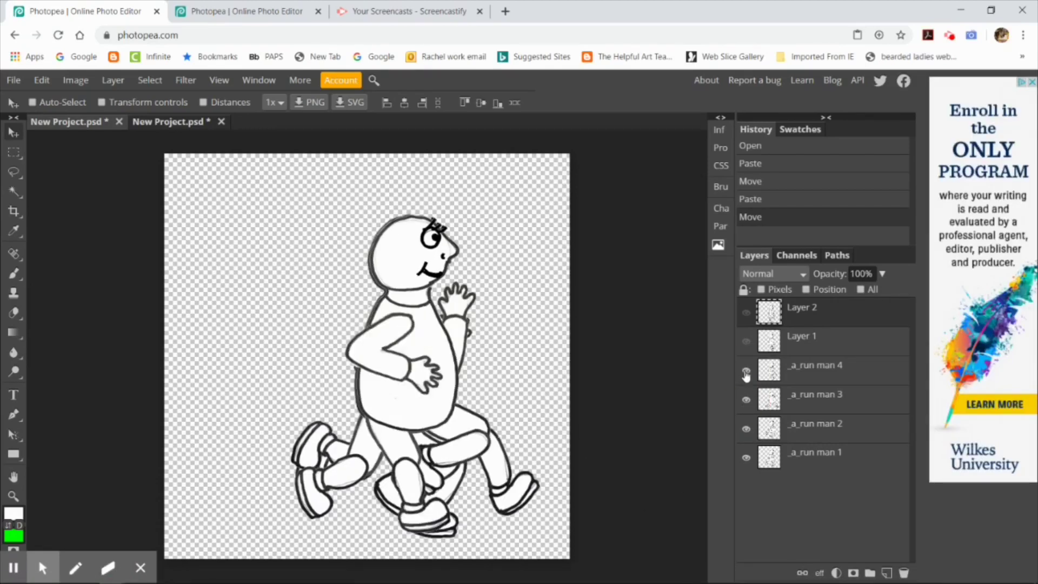
left_click(746, 341)
left_click(746, 313)
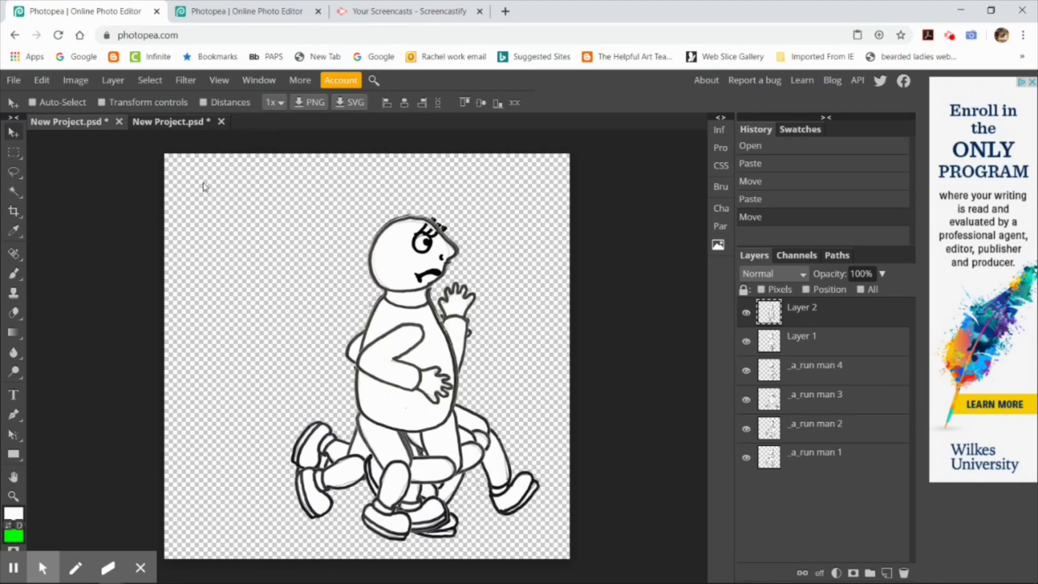
In the layered character project, rotate the thigh 2 layer about -18° so the knee swings forward
left_click(201, 126)
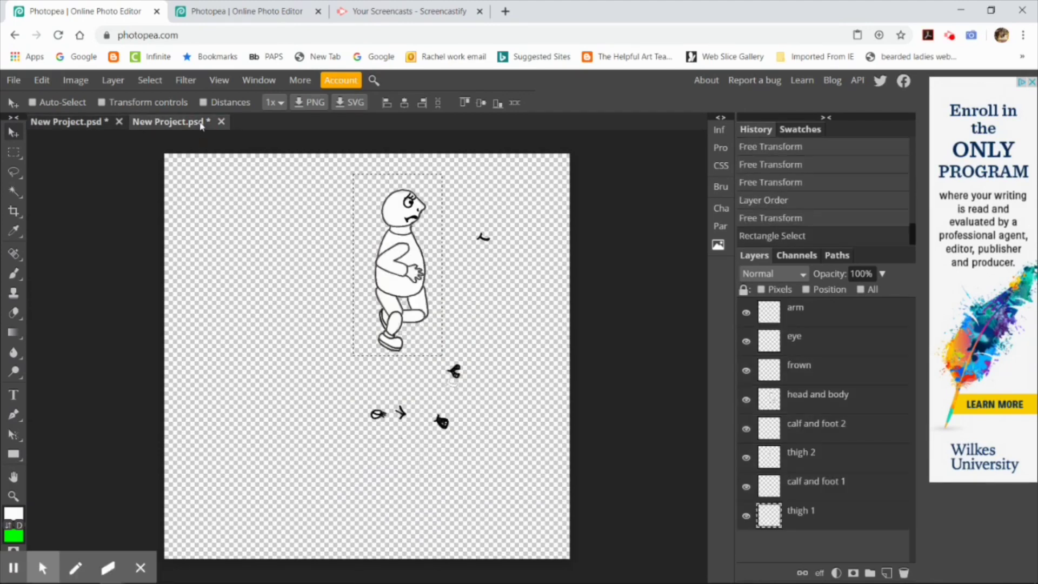
left_click(848, 460)
mouse_move(397, 314)
left_mouse_down()
mouse_move(416, 308)
mouse_move(406, 311)
left_mouse_up()
left_click(42, 80)
left_click(81, 366)
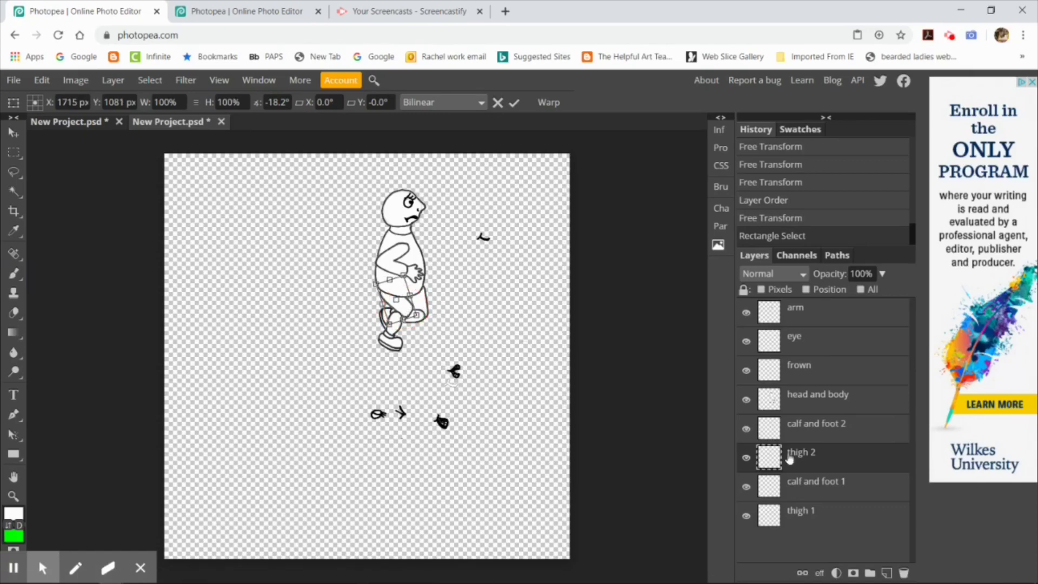
key("Return")
Rotate the calf and foot 2 layer and move it forward so it stands upright beneath the knee of thigh 2
left_click(832, 433)
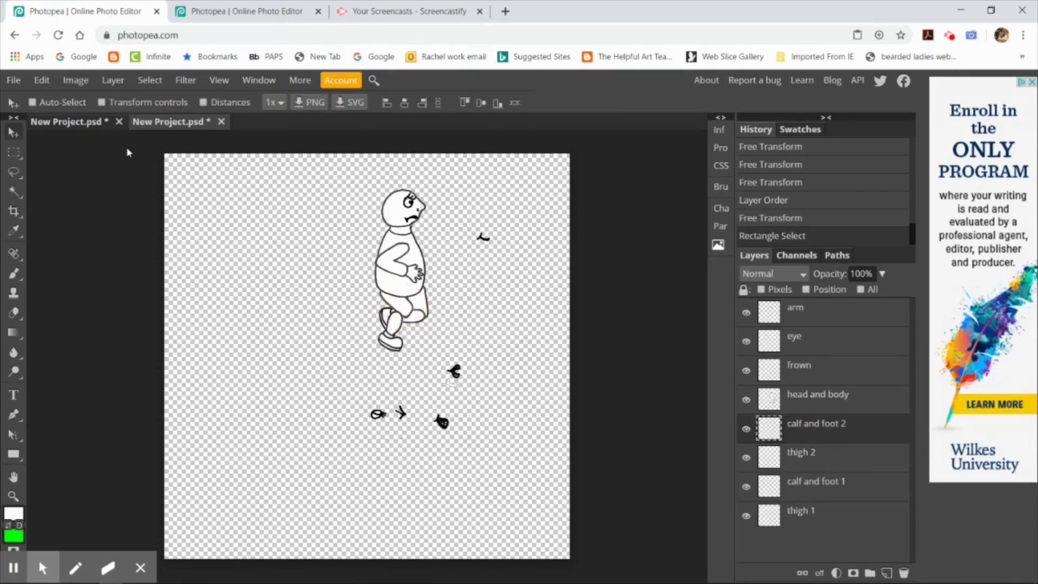
left_click(41, 80)
mouse_move(108, 388)
left_click(226, 410)
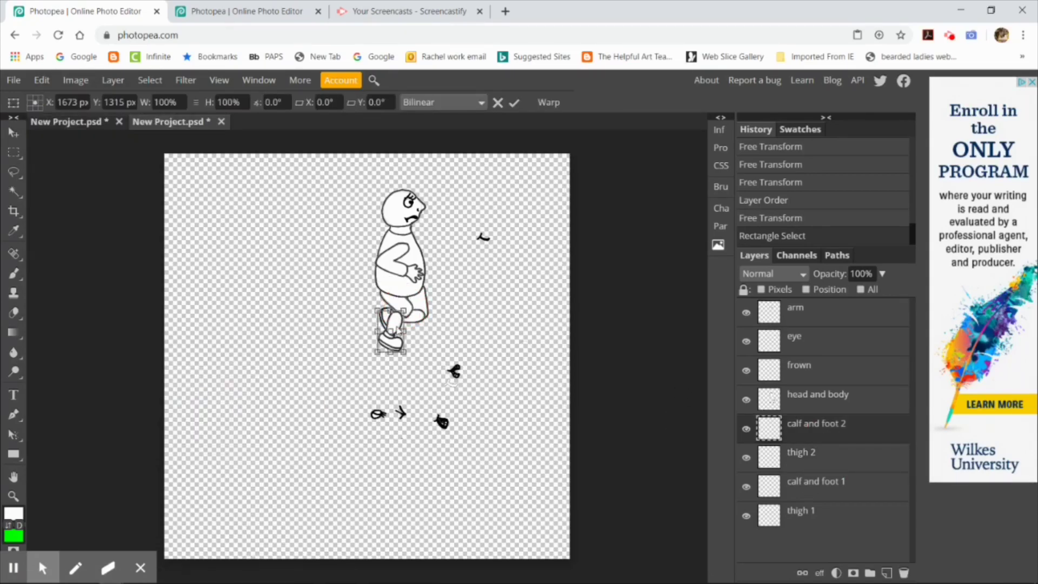
left_click_drag(397, 328, 425, 342)
left_click(514, 102)
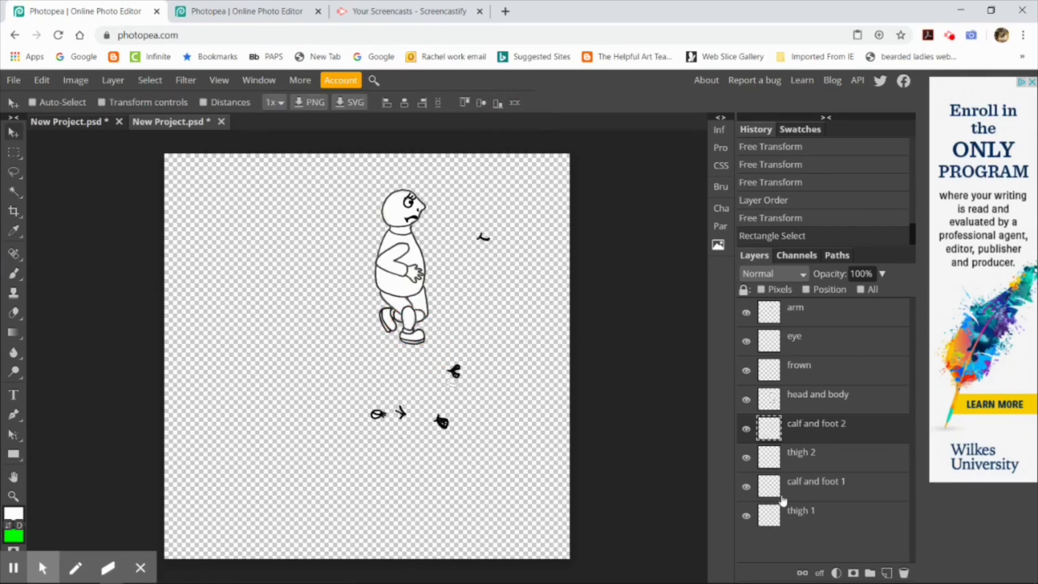
Swing the calf and foot 1 layer out behind the figure and rotate thigh 1 back toward the standing leg
left_click(782, 497)
left_click_drag(397, 323, 365, 315)
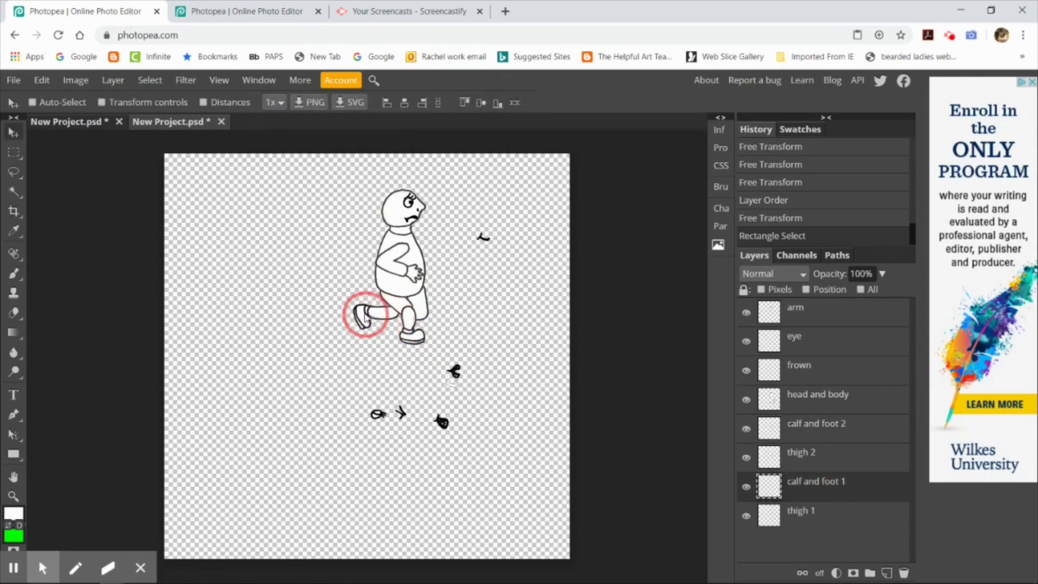
left_click(794, 509)
left_click(42, 80)
mouse_move(186, 394)
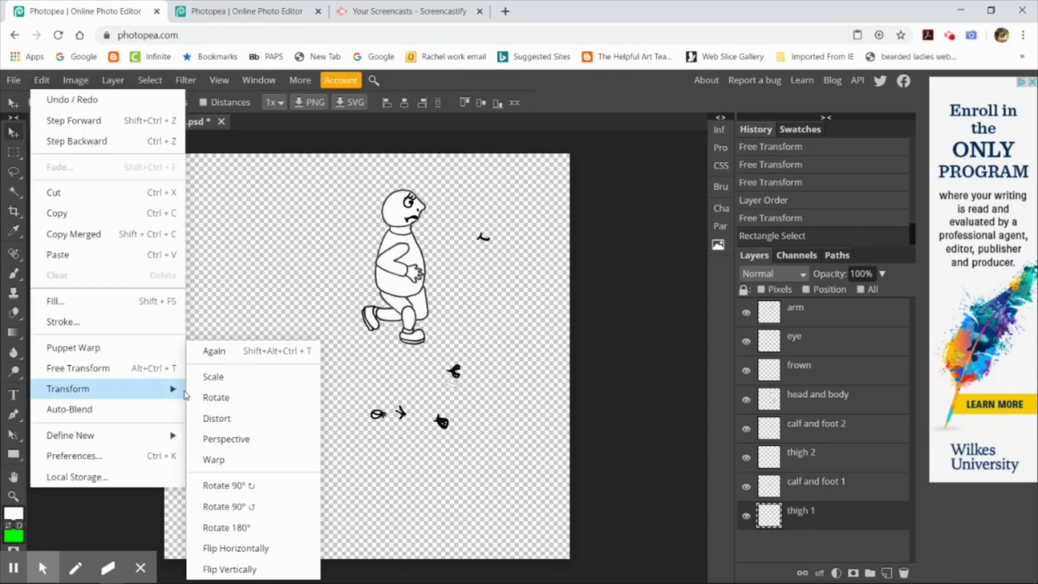
left_click(224, 396)
left_click_drag(426, 320, 417, 327)
left_click(514, 103)
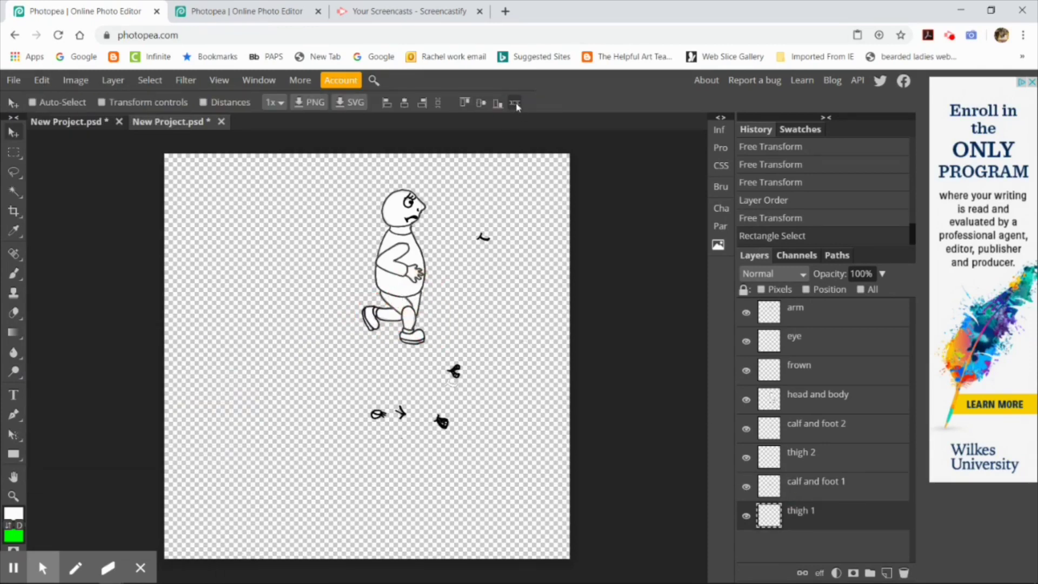
Rotate the thigh 1 layer further so it angles back behind the standing leg
left_click(416, 297)
left_click(41, 80)
mouse_move(178, 387)
left_click(222, 396)
left_click(425, 328)
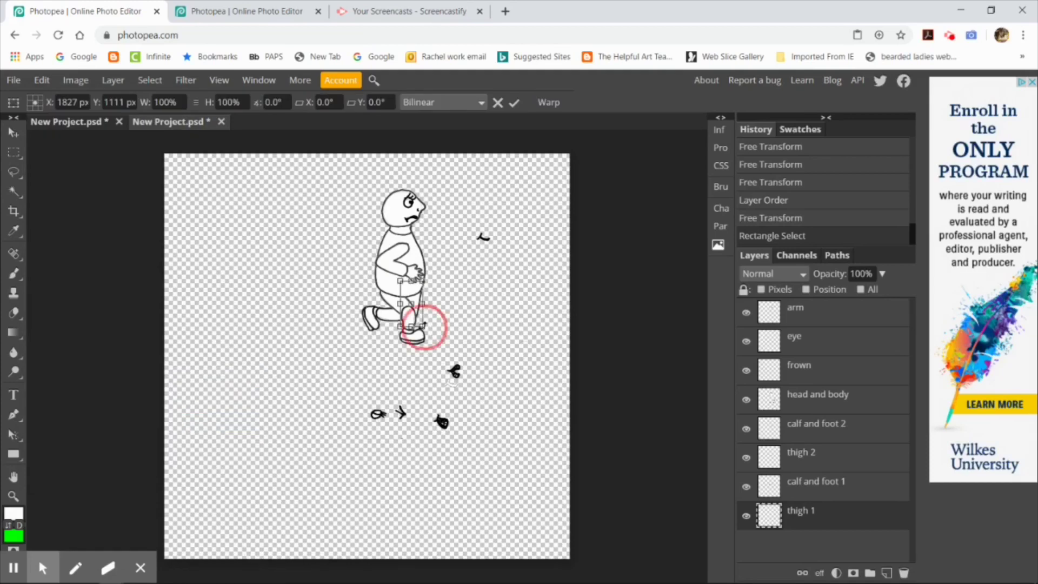
mouse_move(424, 327)
left_mouse_down()
mouse_move(412, 296)
mouse_move(359, 324)
mouse_move(377, 318)
mouse_move(292, 275)
left_mouse_up()
key("Return")
Rotate the calf and foot 1 layer so the trailing foot lifts higher behind the body
left_click(807, 495)
left_click(35, 80)
mouse_move(173, 387)
left_click(216, 399)
left_click(515, 102)
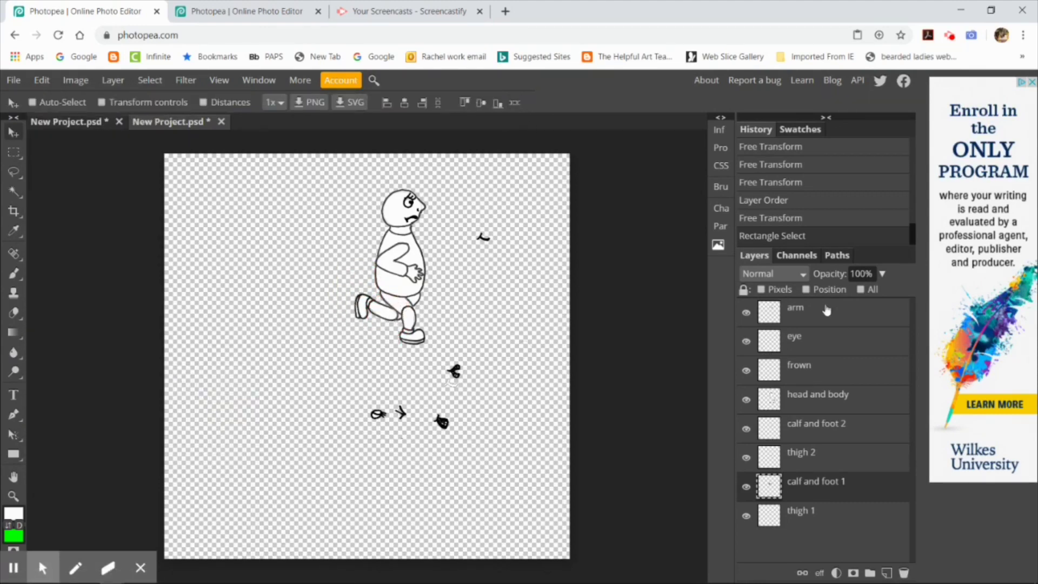
Marquee-select the reposed figure, including the trailing foot, and copy it merged
left_click(829, 520)
left_click(17, 155)
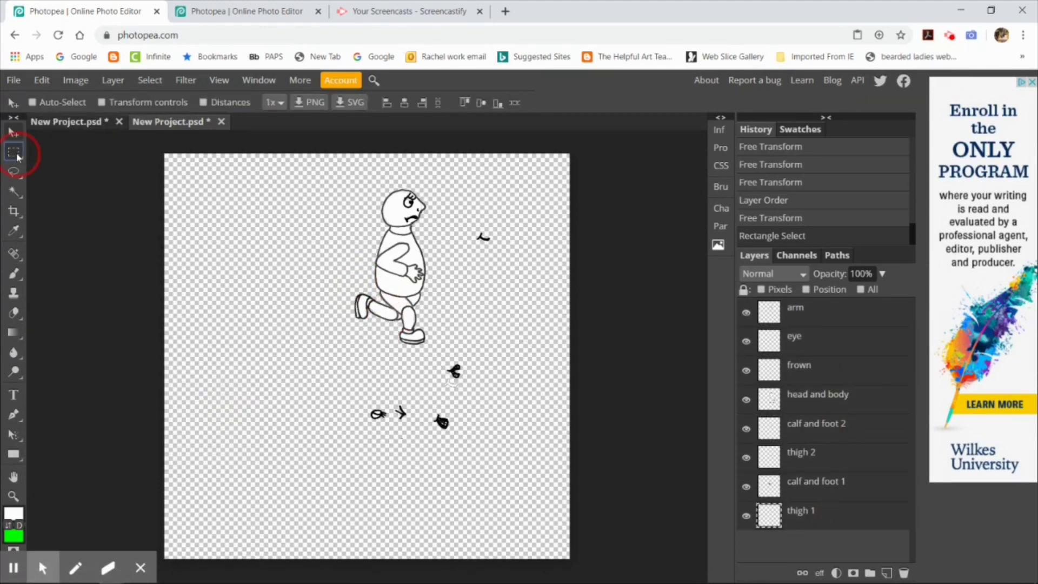
left_click_drag(339, 173, 436, 353)
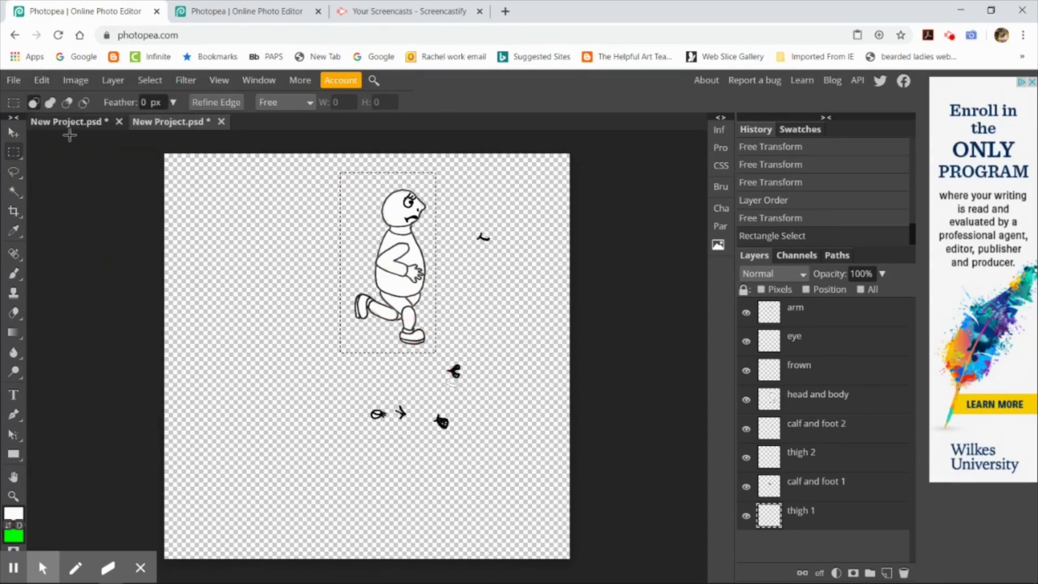
key("ctrl+c")
Paste the reposed figure into the run-cycle project and align its head and body with the other frames
left_click(68, 121)
left_click(42, 80)
left_click(103, 255)
left_click(14, 132)
left_click_drag(357, 340, 420, 378)
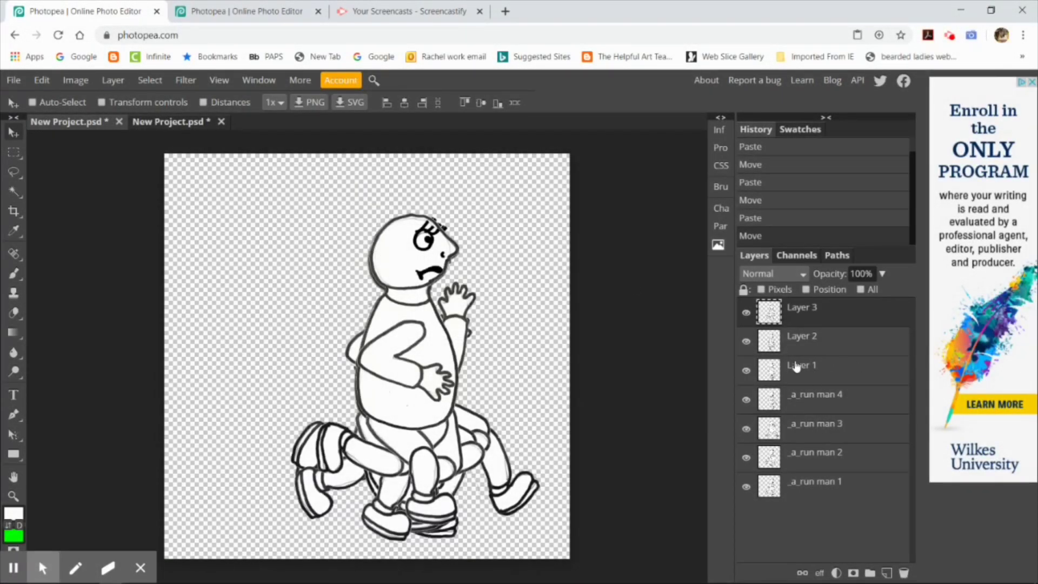
Rename Layer 1, Layer 2 and Layer 3 as _a_run man 5, _a_run man 6 and _a_run man 7
double_click(795, 367)
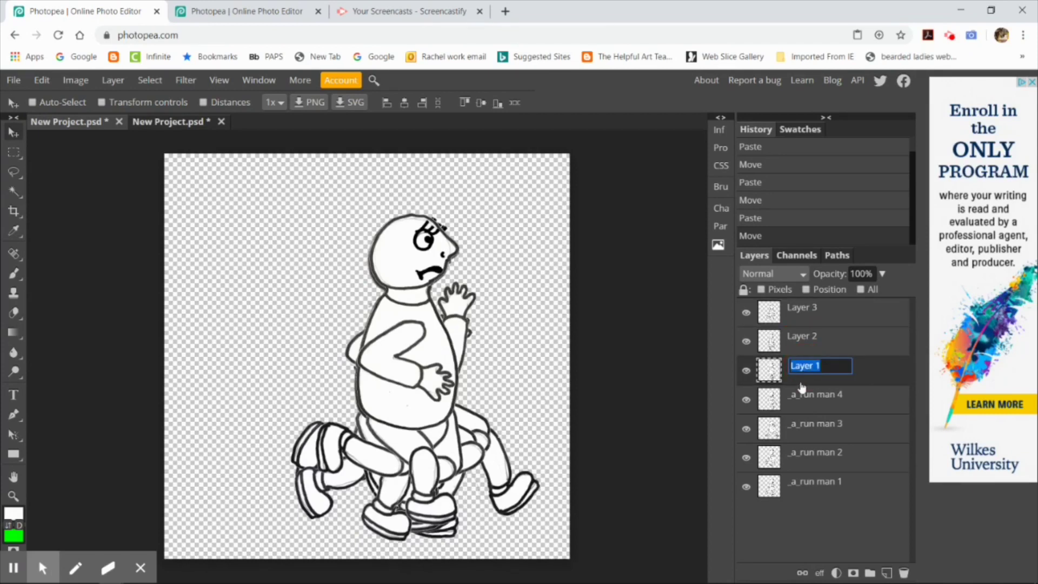
type("_a_run man 5")
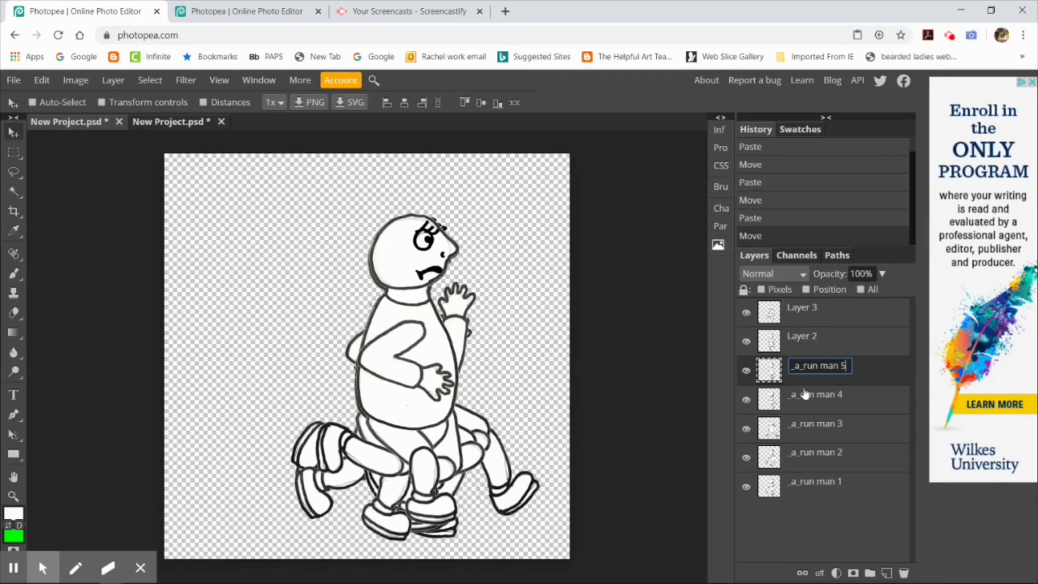
double_click(807, 336)
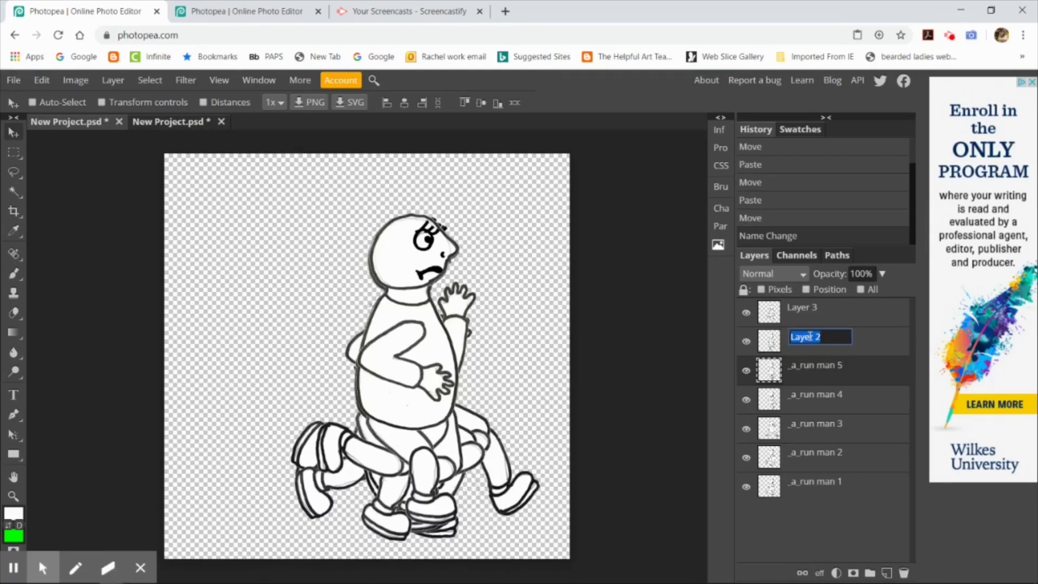
type("_a_run man 6")
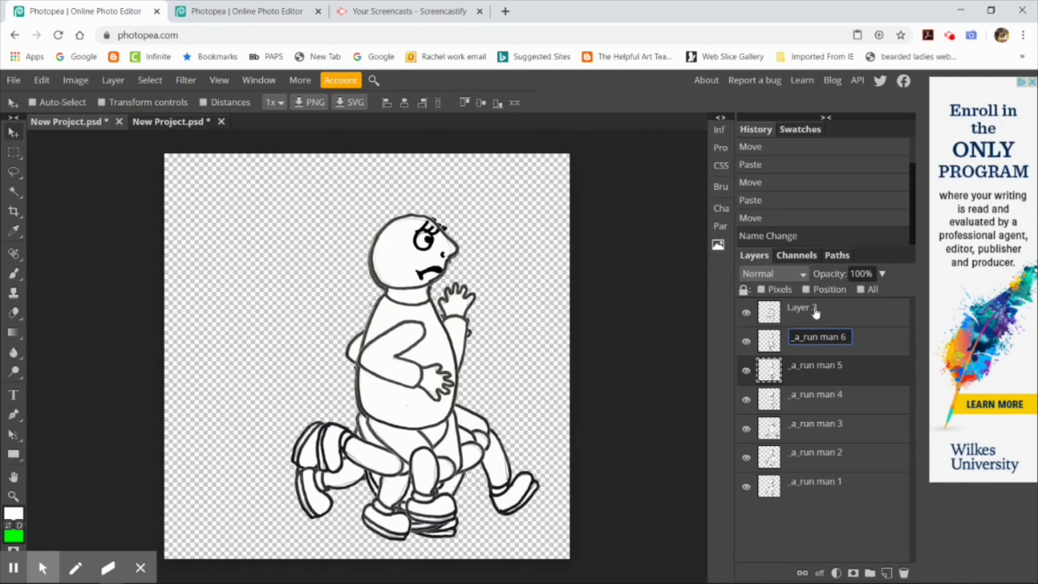
double_click(815, 308)
type("_a")
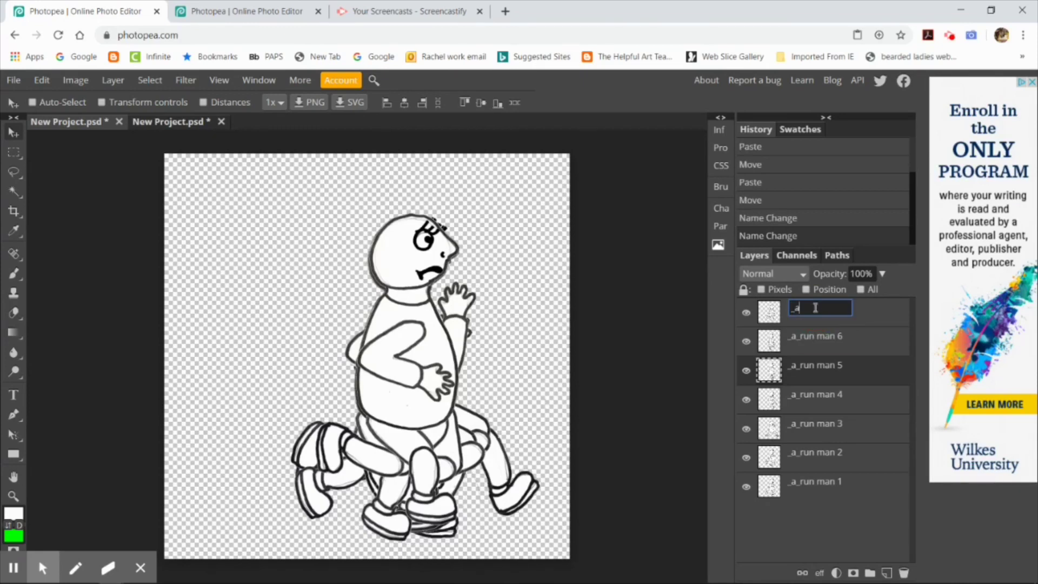
type("_run man 7")
key("Return")
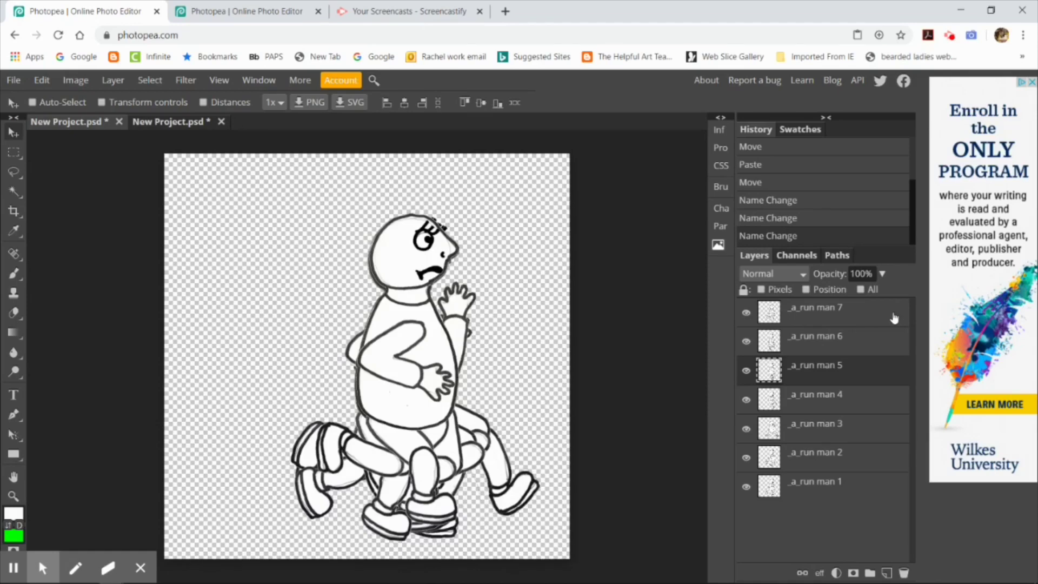
left_click(880, 316)
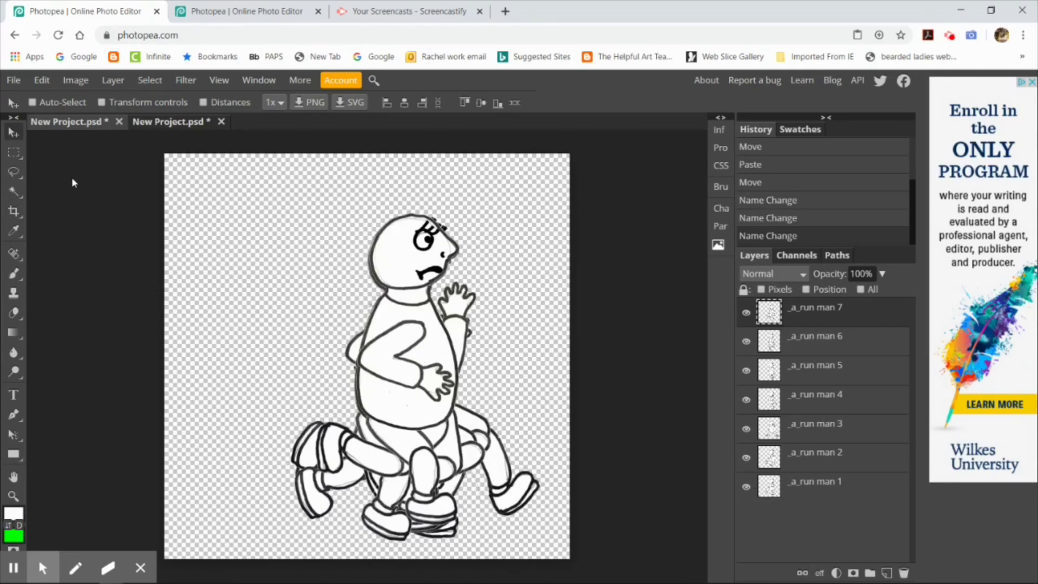
Try to export the layers as PNG at 1x size and 100% quality, keeping the "-e-" name filter, and close the export settings
left_click(13, 80)
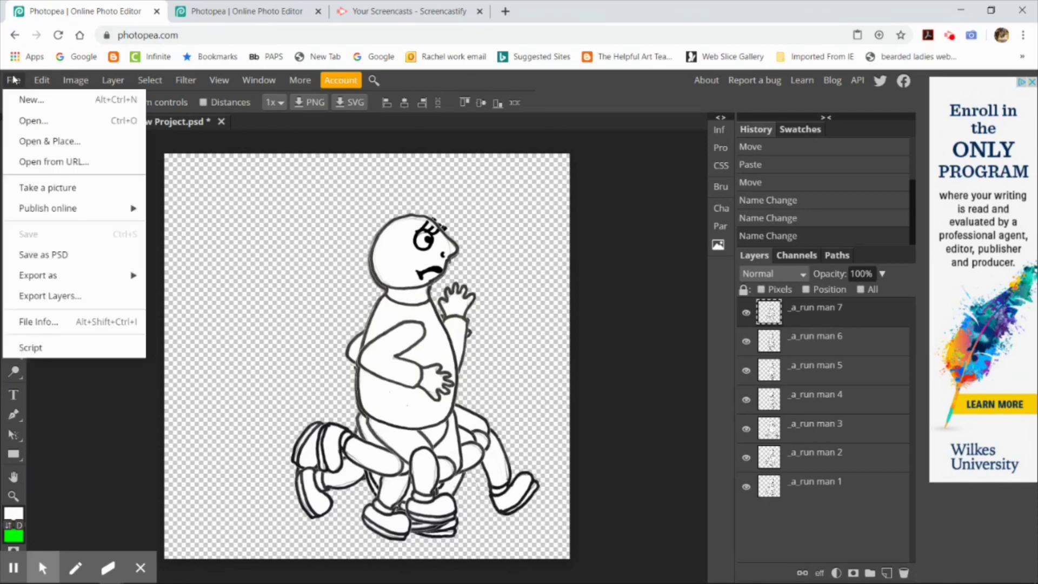
left_click(96, 303)
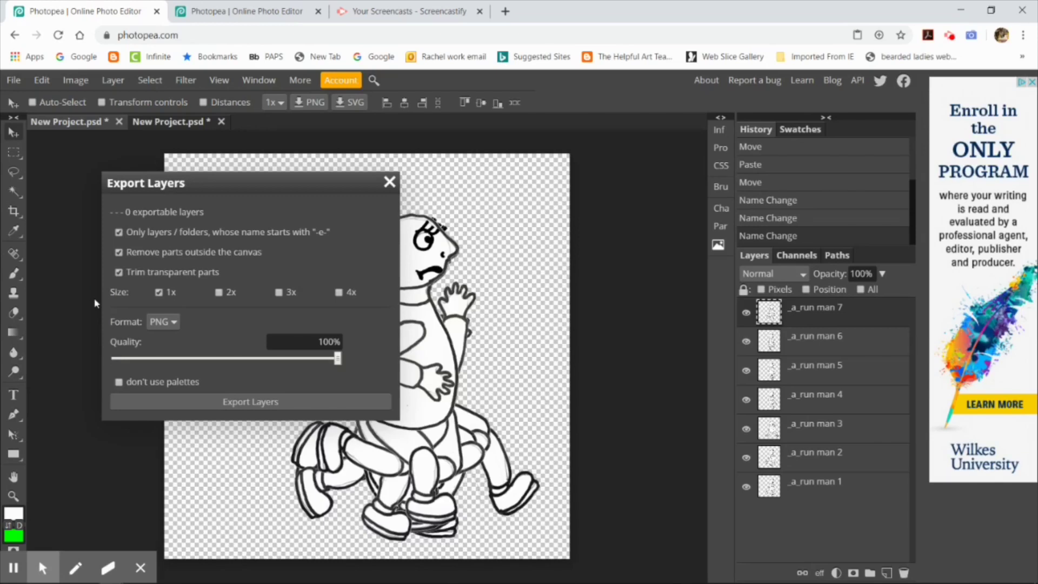
left_click(248, 402)
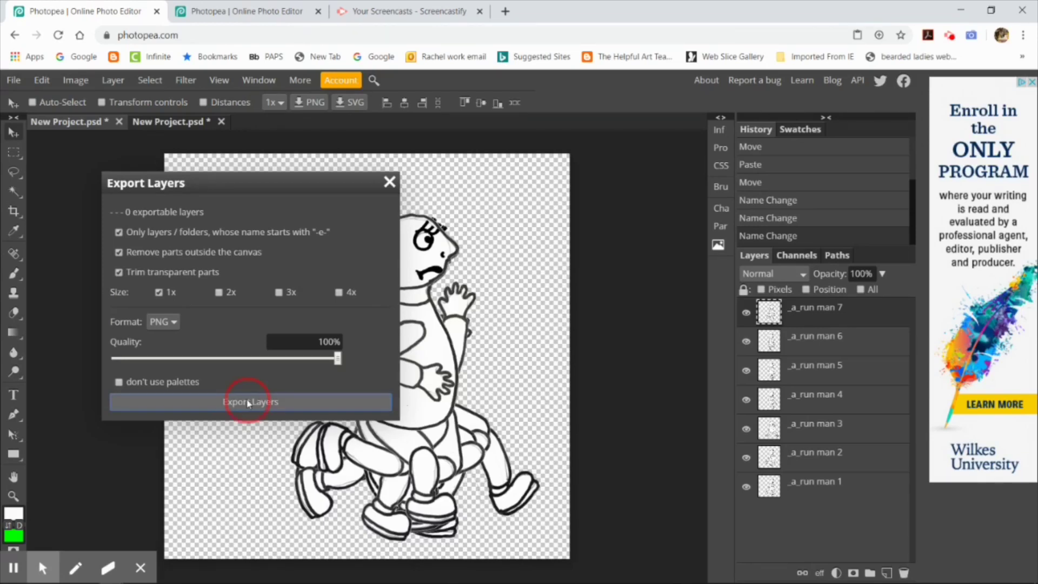
left_click(389, 182)
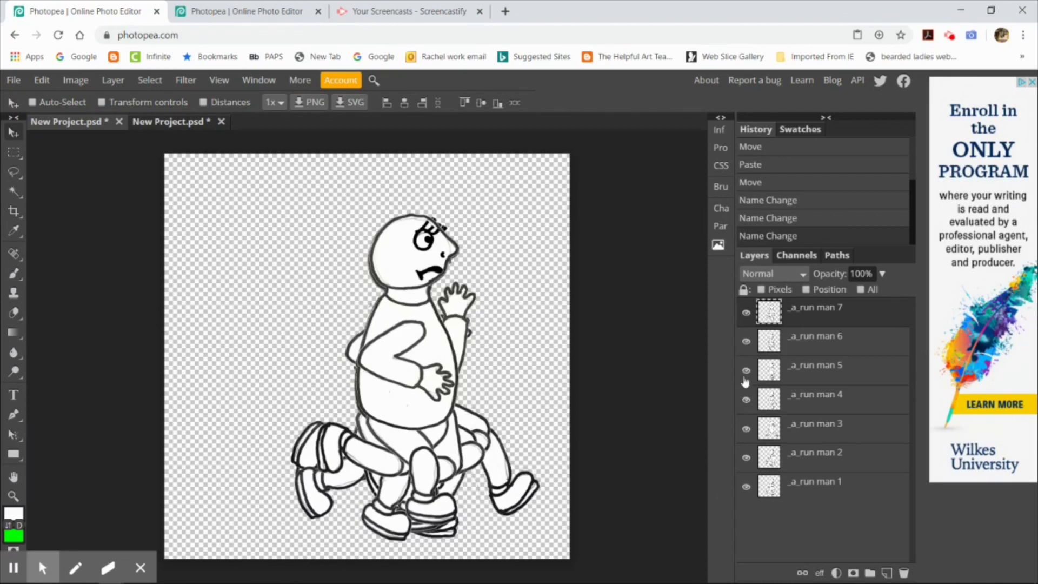
Hide the other frame layers and export _a_run man 5, _a_run man 6 and _a_run man 7 individually as PNG files
left_click(746, 486)
left_click(747, 458)
left_click(746, 429)
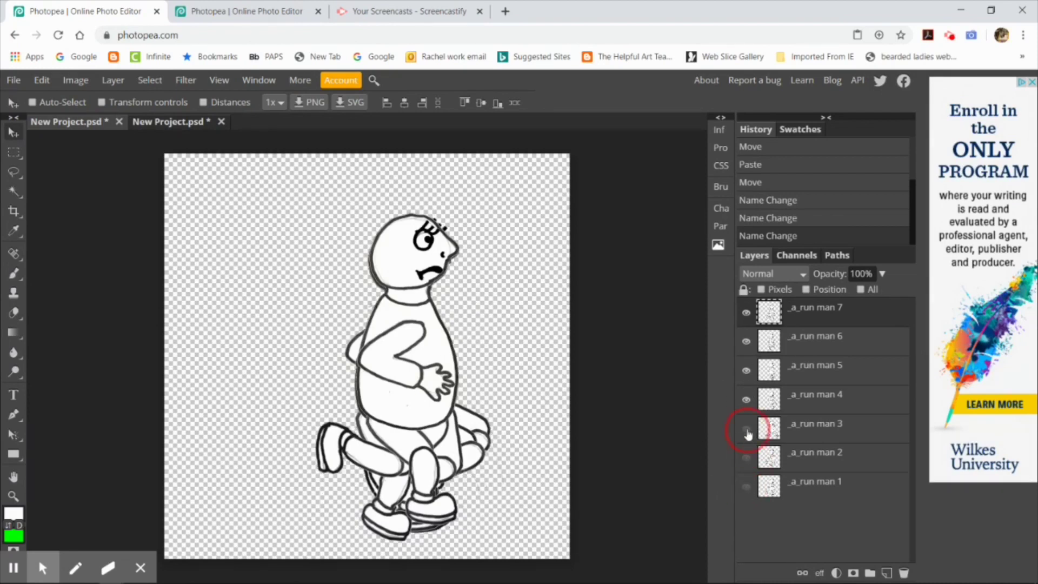
left_click(747, 400)
left_click(746, 312)
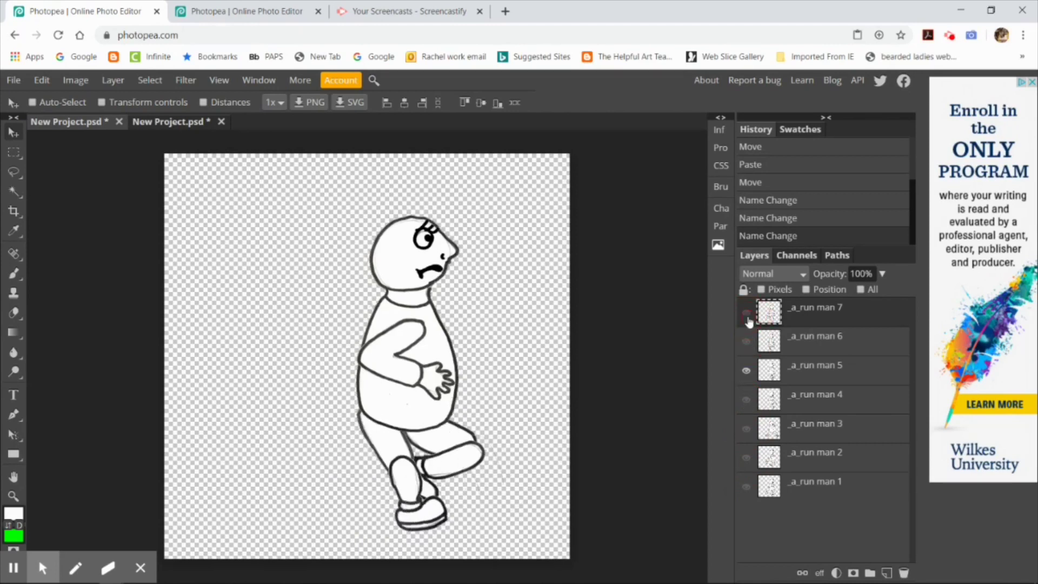
left_click(799, 373)
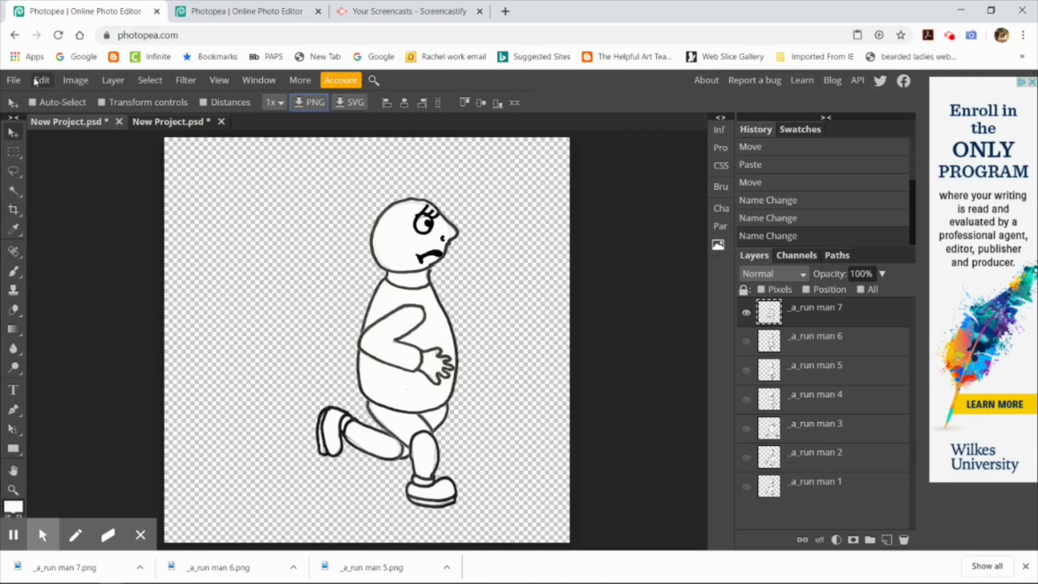
Try to publish the layered run-cycle project online as a PSD on Photopea.com
left_click(14, 80)
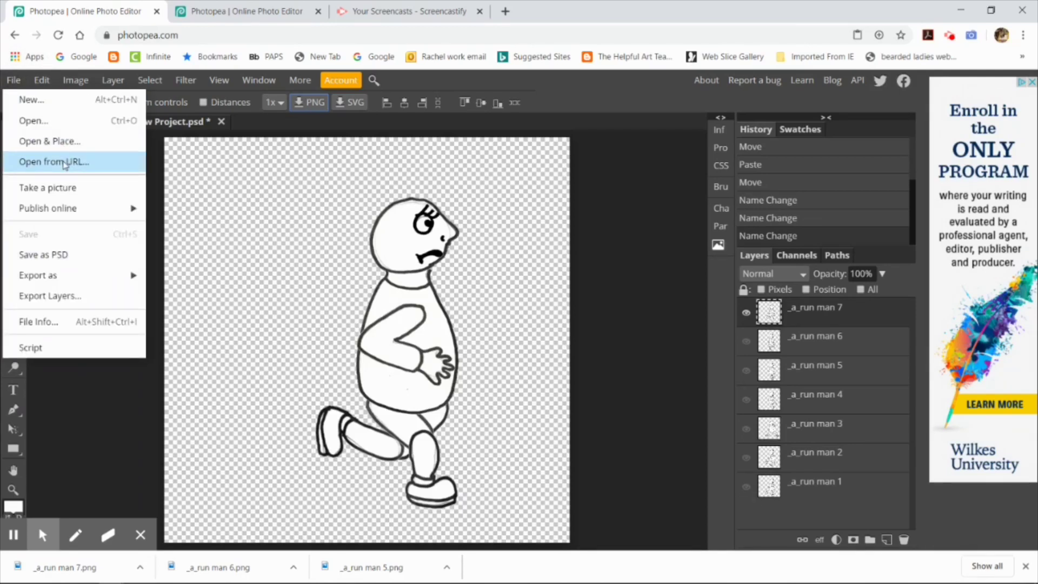
mouse_move(79, 209)
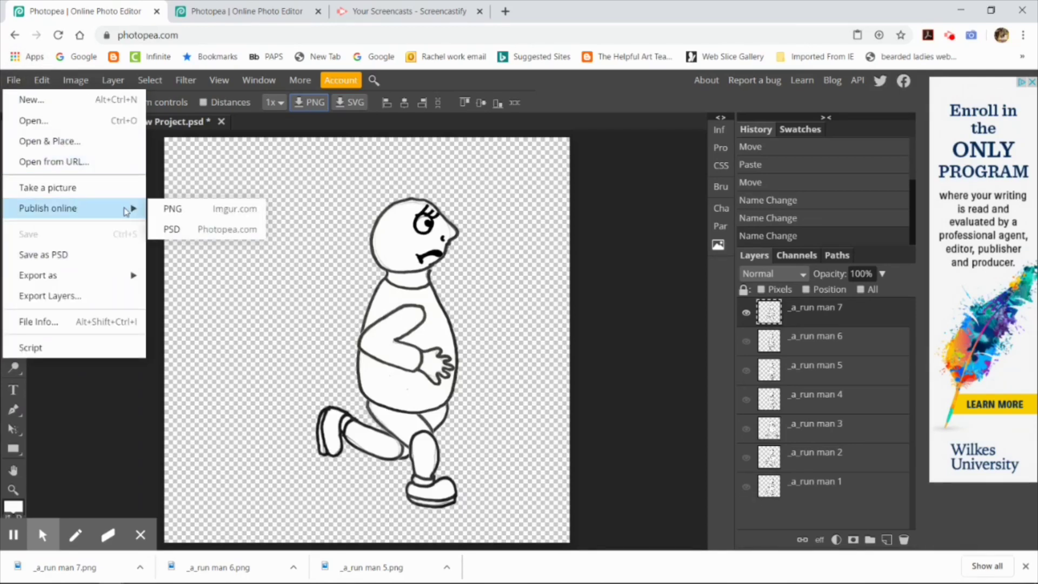
left_click(205, 231)
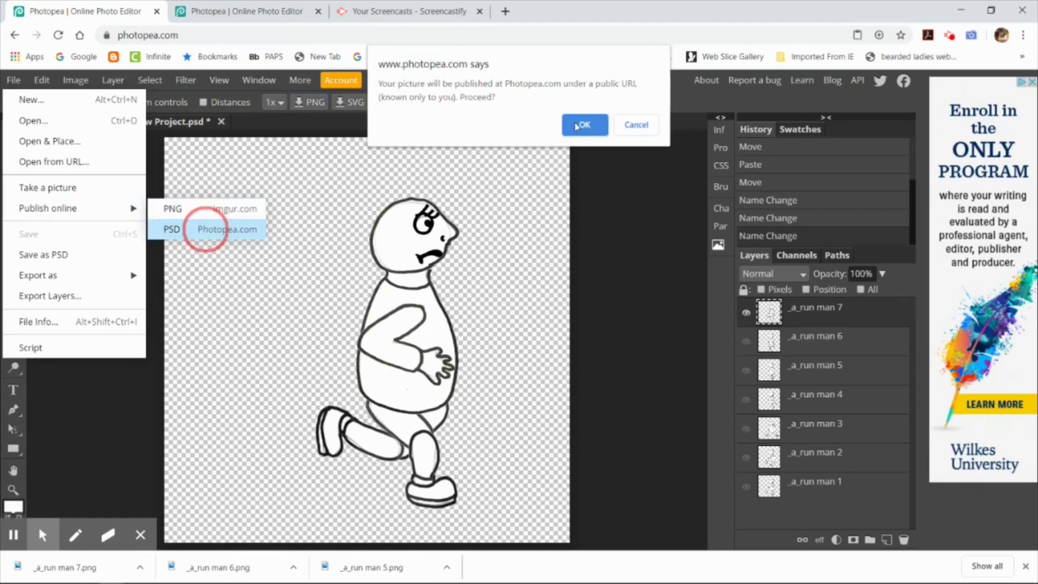
left_click(585, 125)
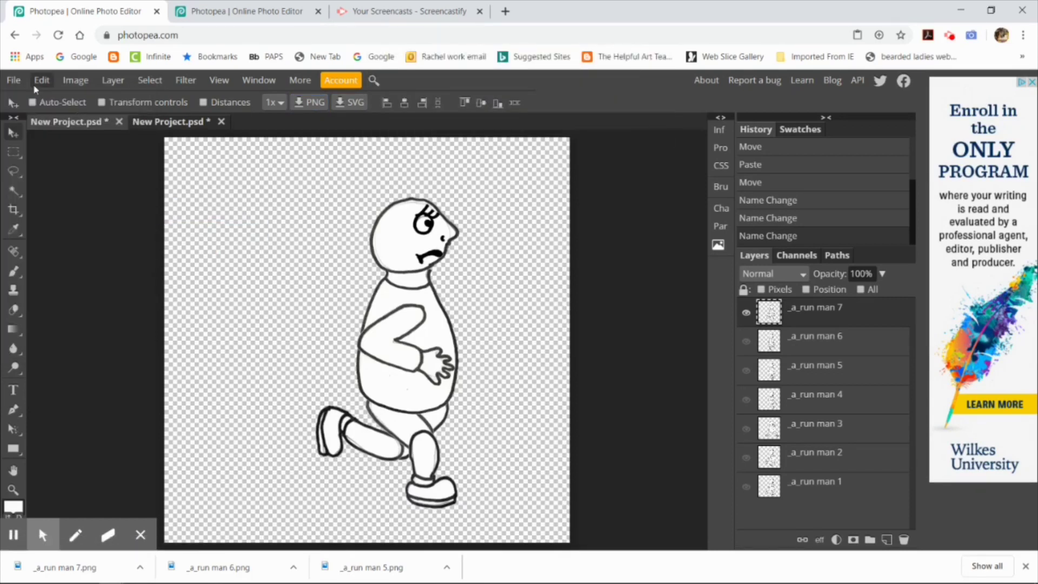
Publish the stacked frame layers online as a PSD under a public Photopea.com URL
left_click(17, 80)
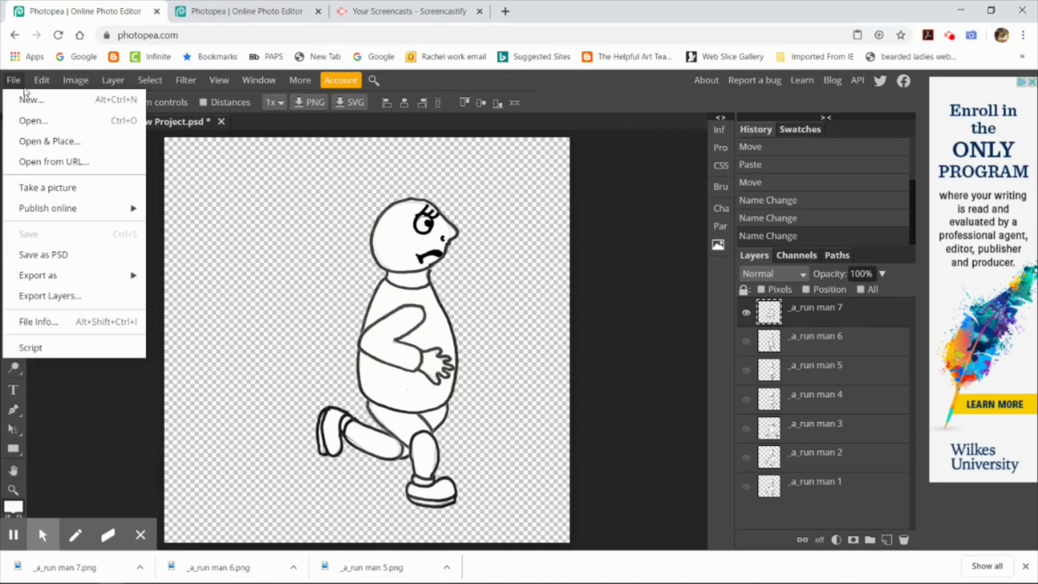
mouse_move(43, 87)
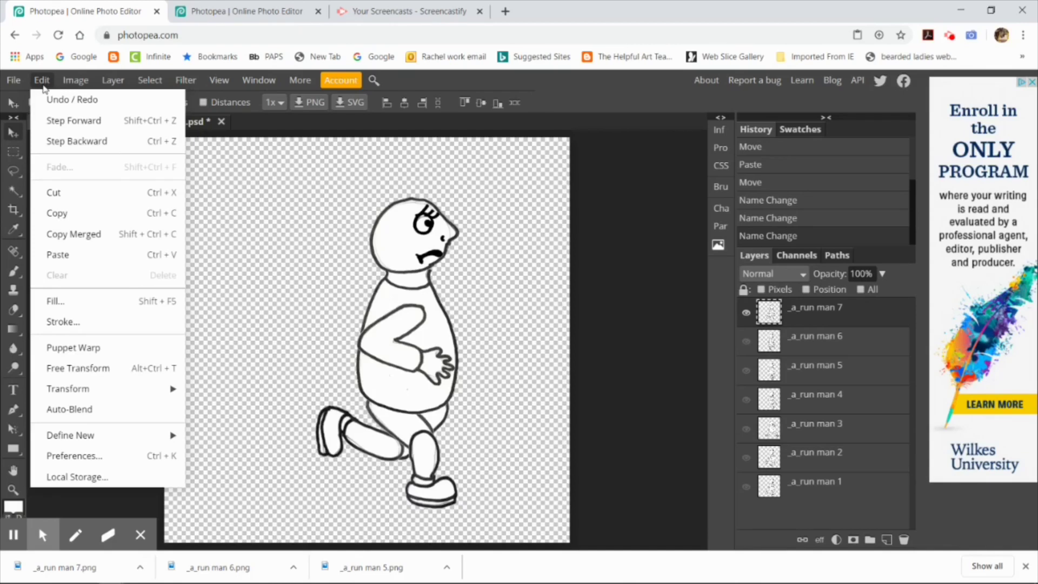
mouse_move(14, 80)
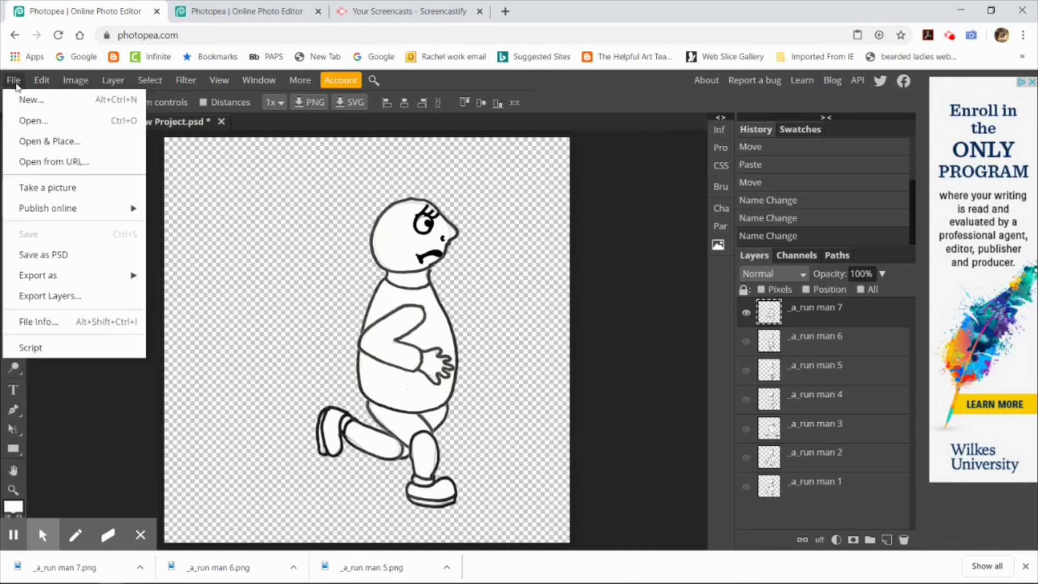
mouse_move(108, 208)
left_click(177, 230)
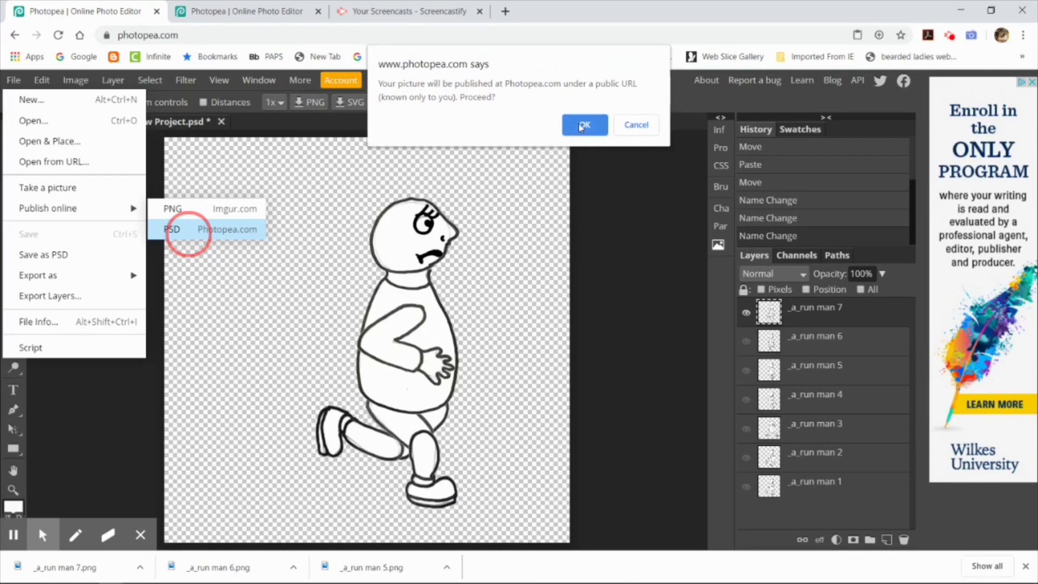
left_click(581, 126)
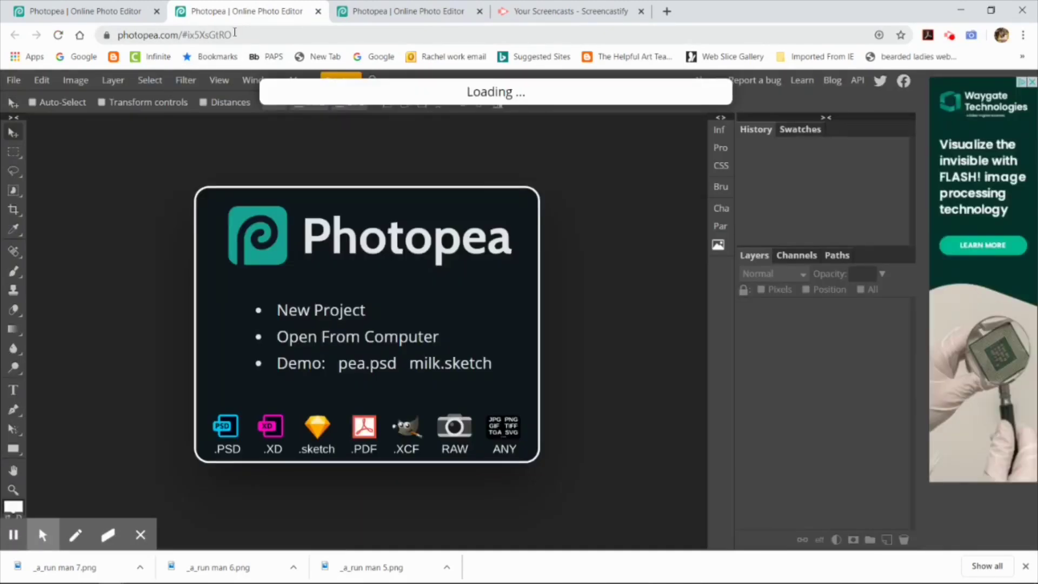
Copy the published project's web address and dismiss the browser's downloads bar
left_click(235, 34)
right_click(194, 34)
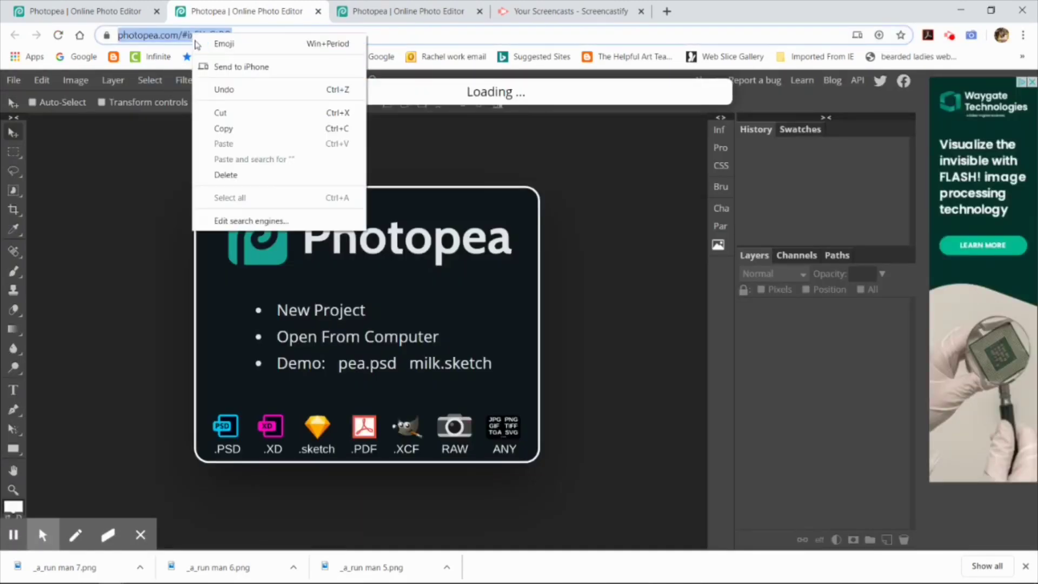
left_click(222, 130)
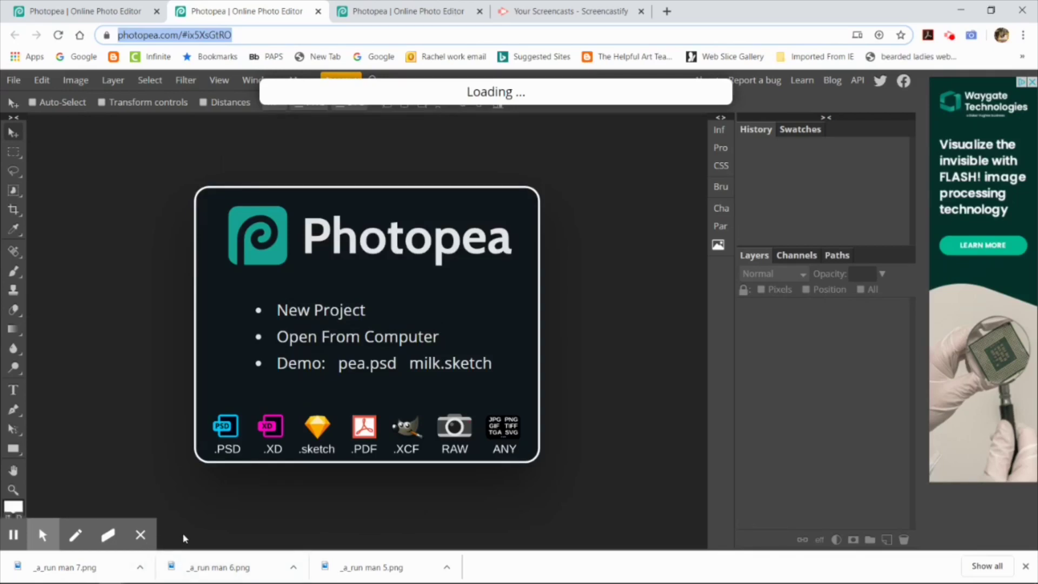
left_click(1026, 566)
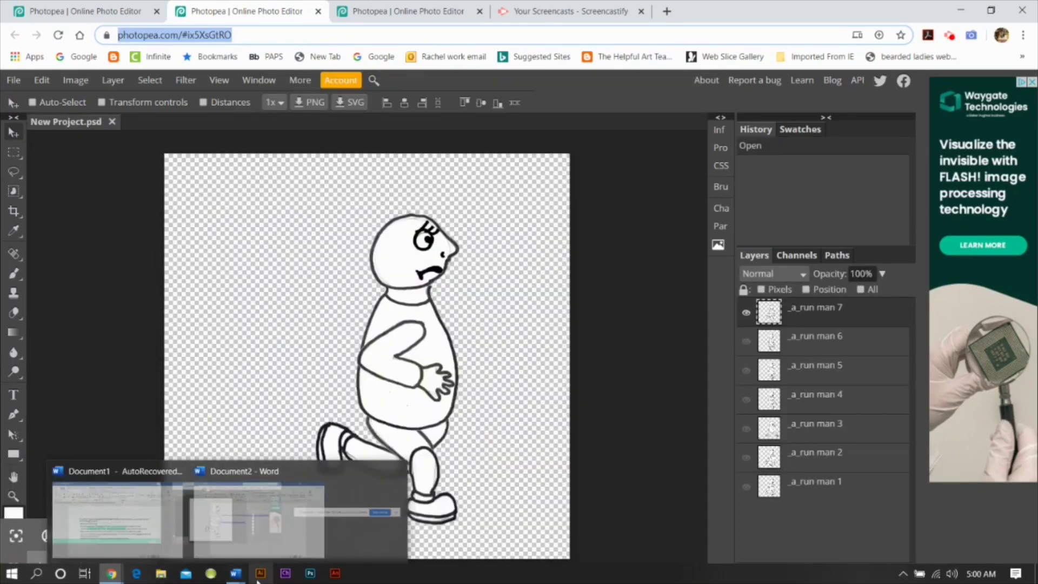
Switch to Document2 in Word and extend the first link's label to read "Link to my layered PSD file parts of the puppet"
left_click(258, 519)
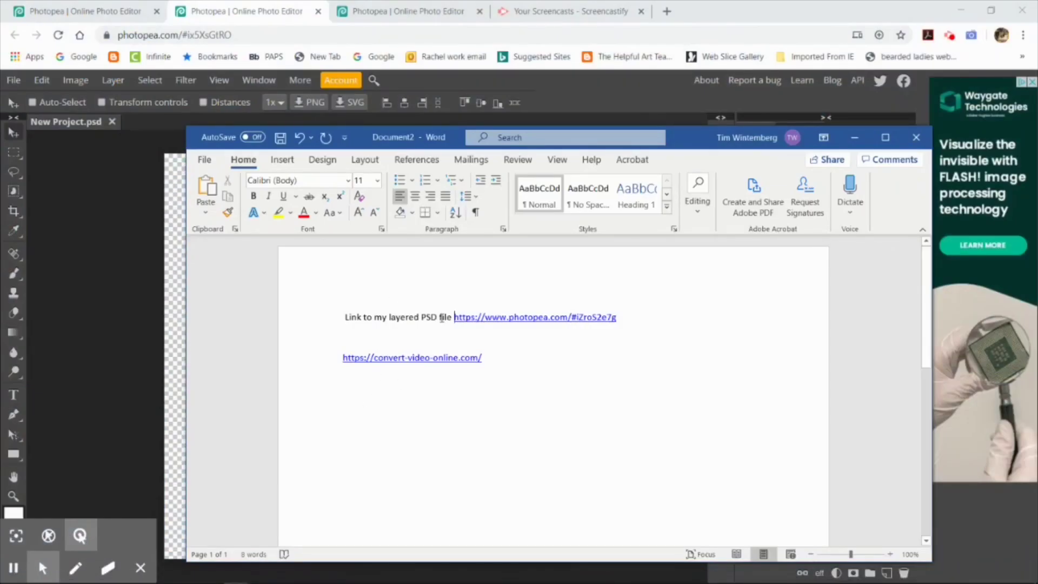
key("BackSpace")
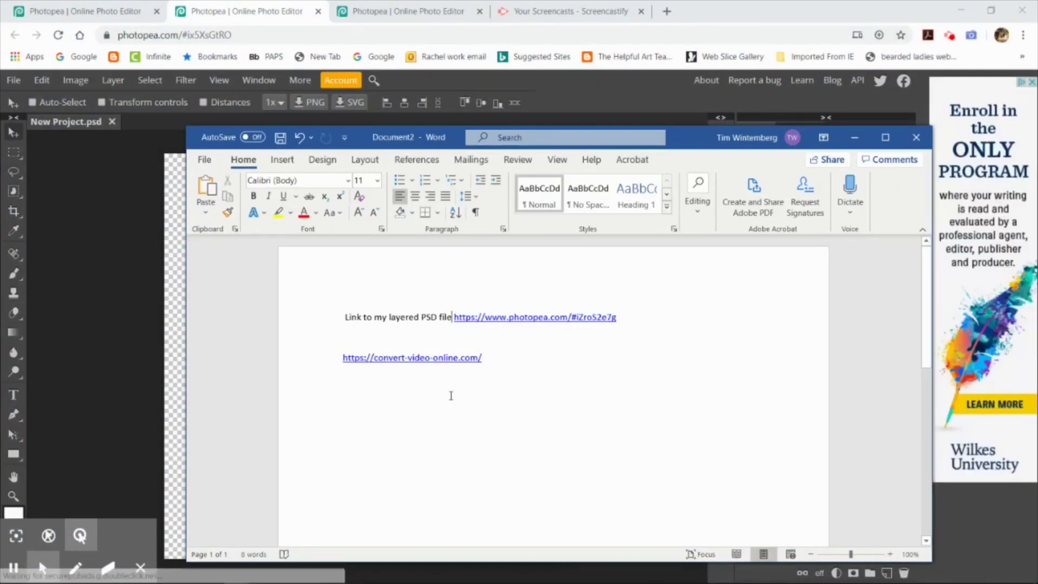
type("parts of ")
type("the puppet")
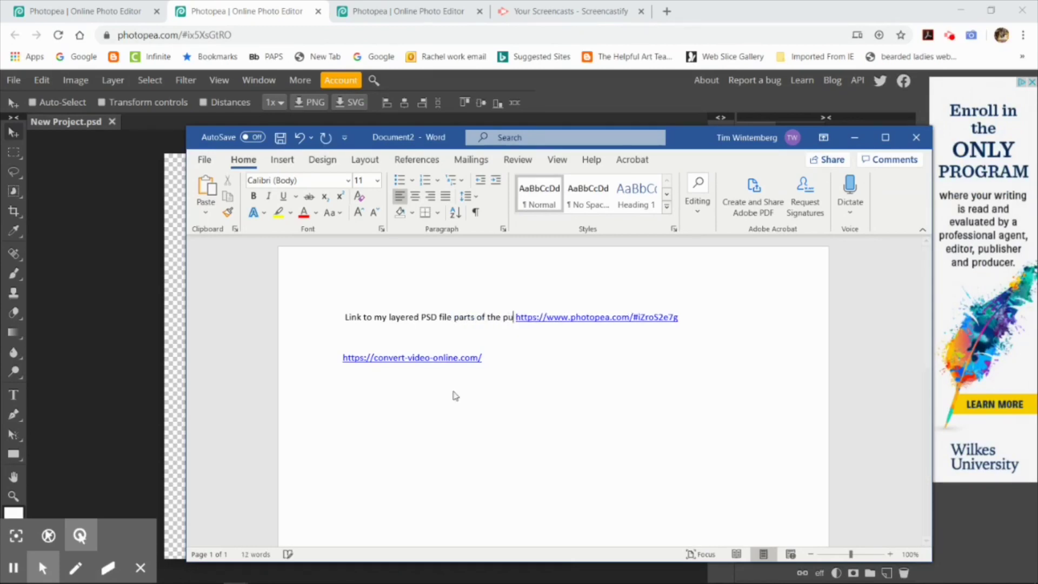
Add a line below reading "Link to my layered PSD file stack of puppets" and paste the copied project URL after it
left_click(706, 317)
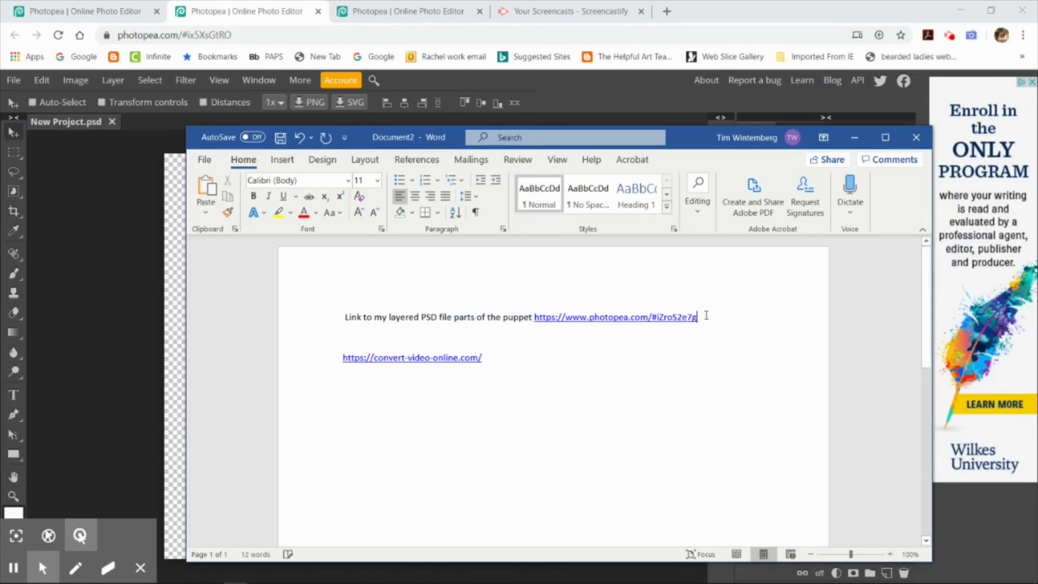
key("Return")
key("Return")
type("Link to my la")
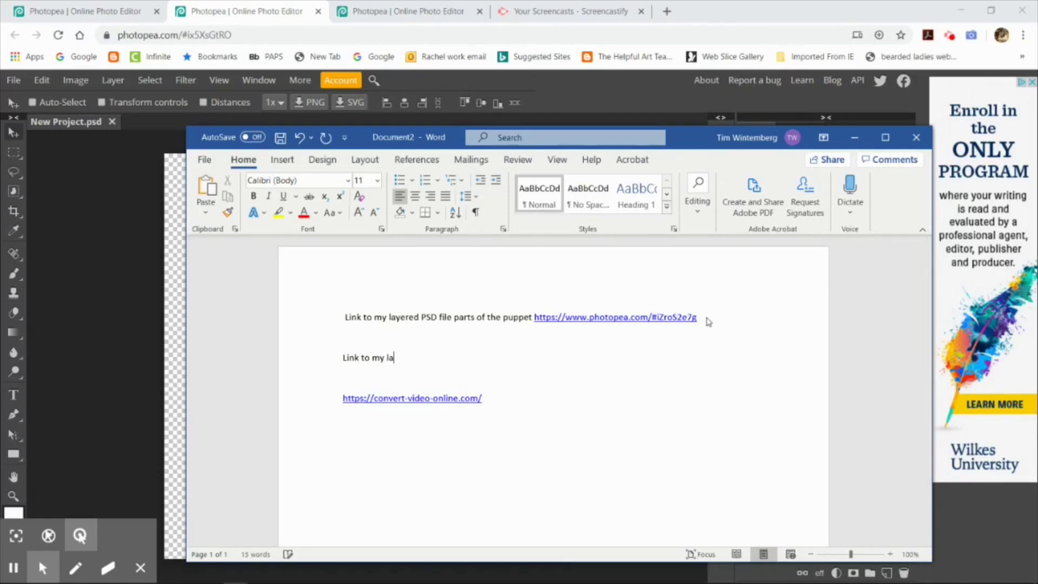
type("yerd PSD")
key("BackSpace")
key("BackSpace")
key("BackSpace")
key("BackSpace")
key("BackSpace")
key("BackSpace")
type("ed PSD file stack pf puppets")
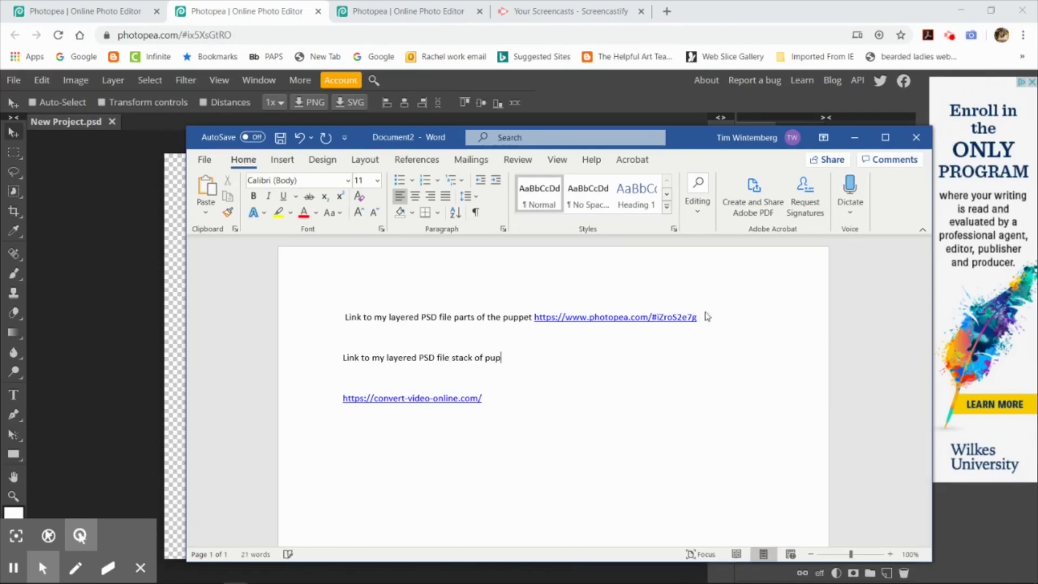
right_click(530, 358)
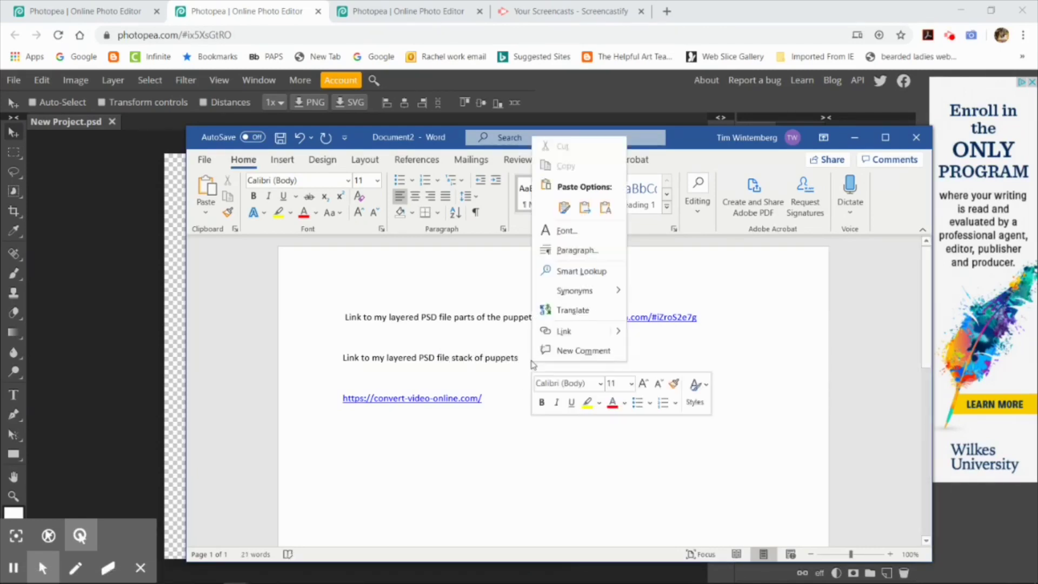
left_click(542, 206)
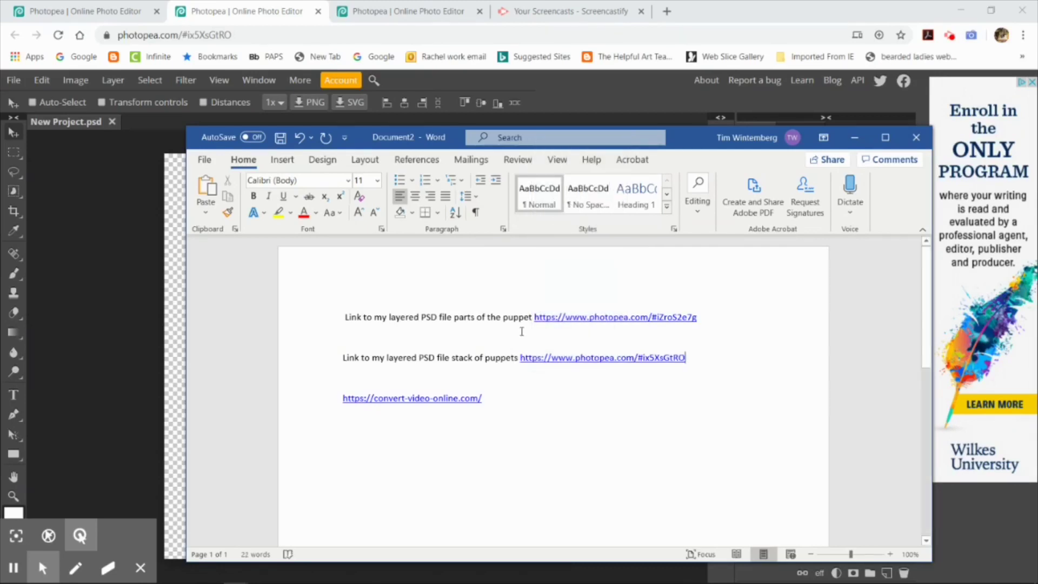
Insert the label "Link to online video converter:" on its own line above the convert-video-online.com link
left_click(355, 383)
key("Return")
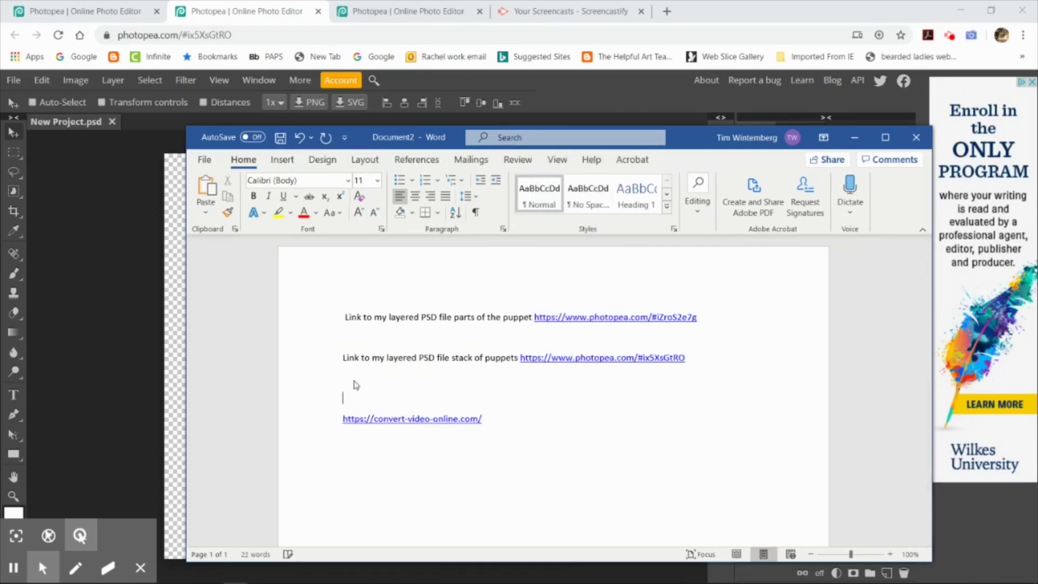
type("Link to online v")
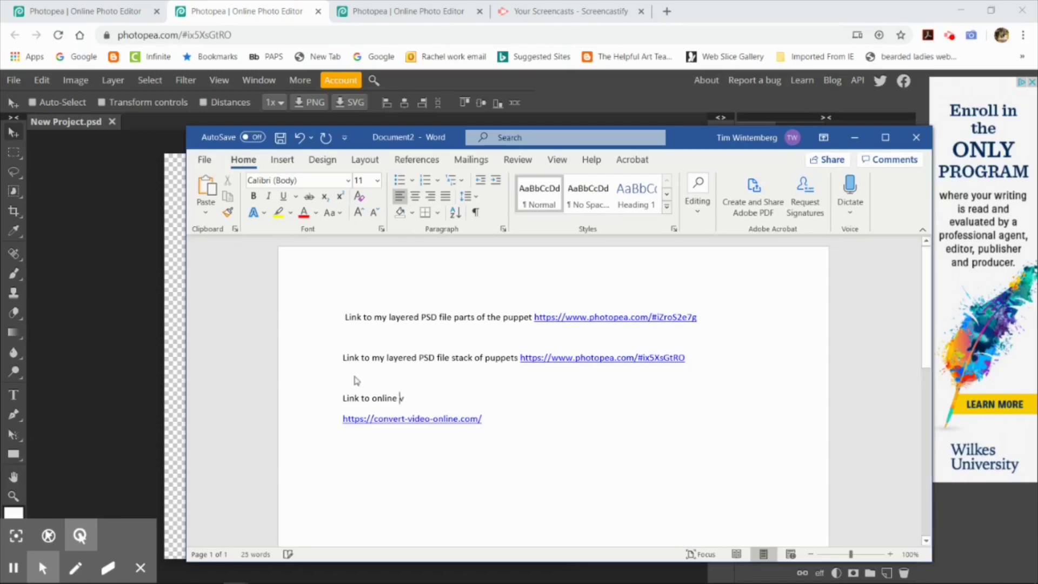
type("ideo converter:")
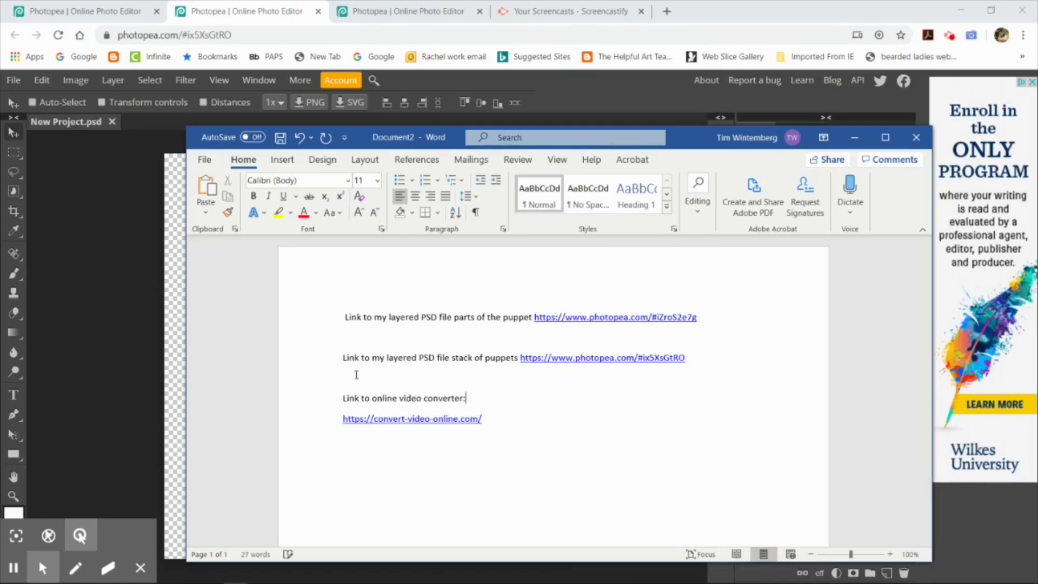
Return to Photopea, export all layers as 1x PNG at 100% quality with the "-e-" name filter off, and open assets (2).zip
left_click(156, 160)
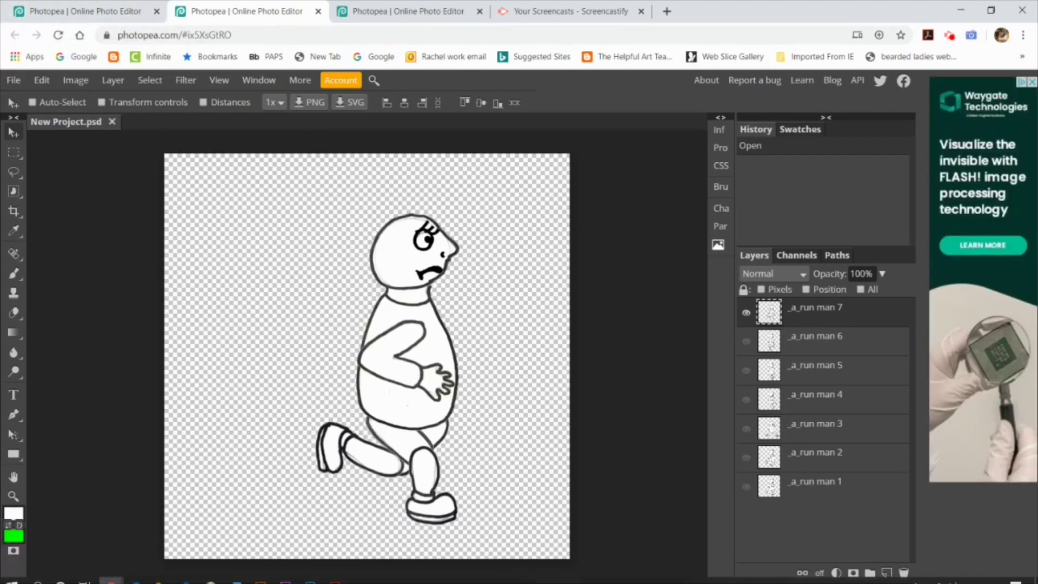
right_click(76, 574)
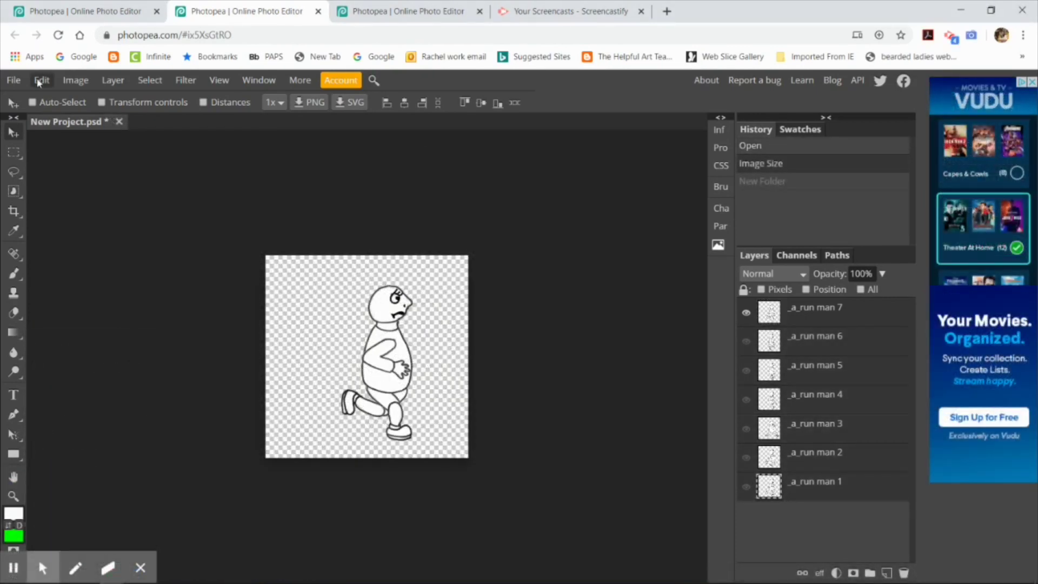
left_click(38, 81)
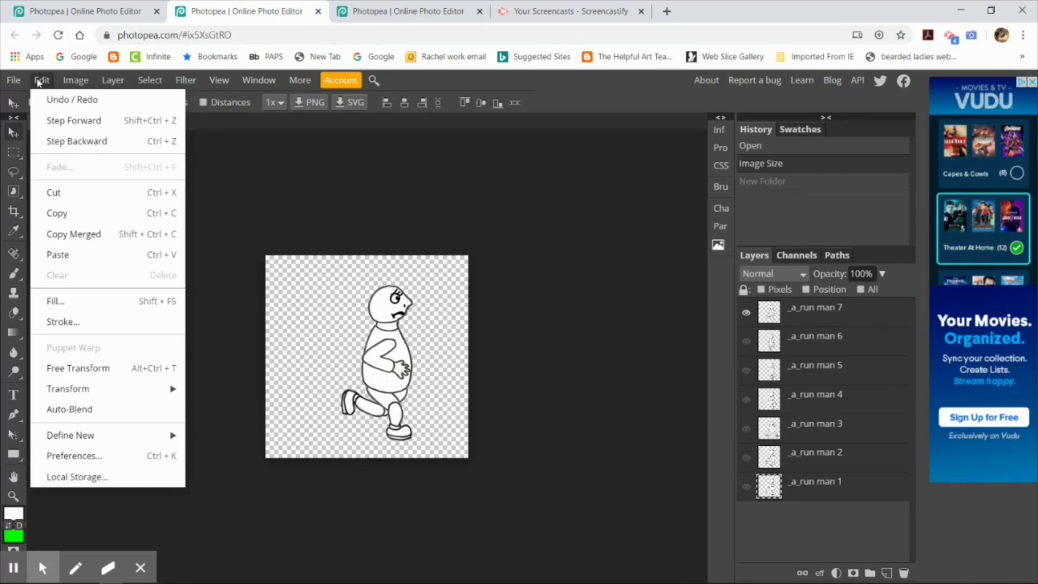
mouse_move(19, 81)
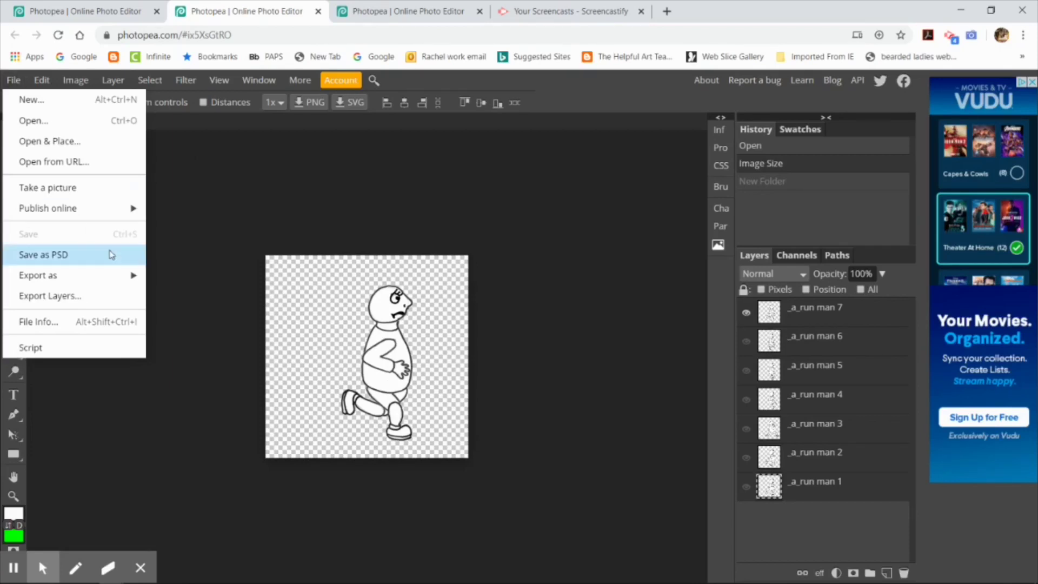
mouse_move(119, 279)
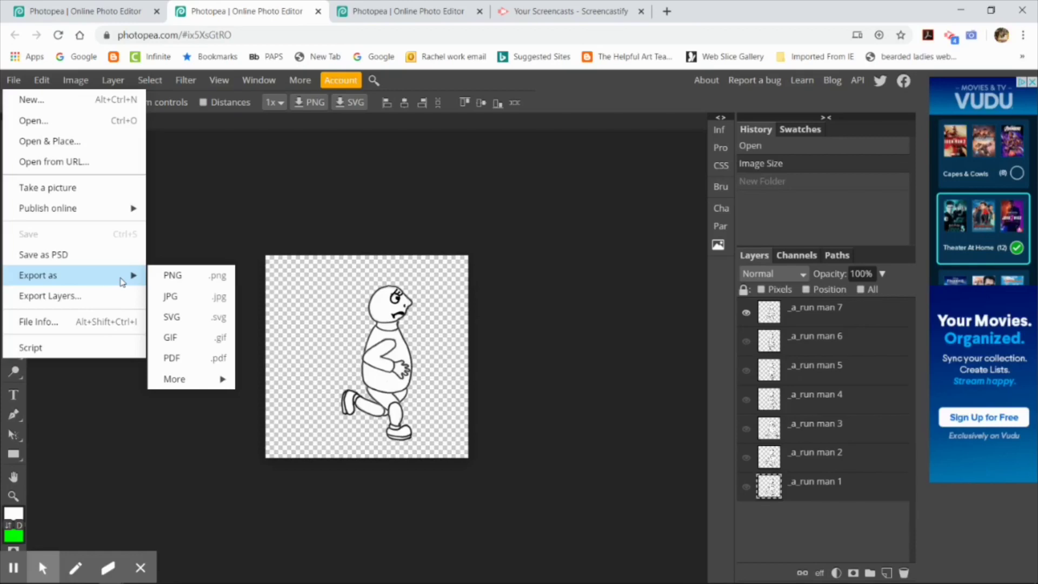
left_click(100, 301)
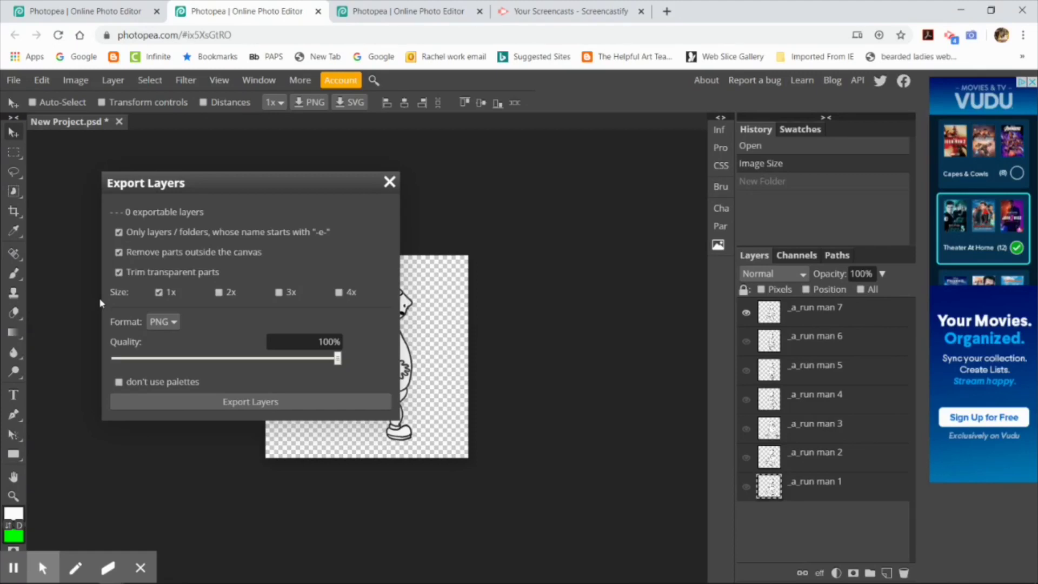
left_click(118, 233)
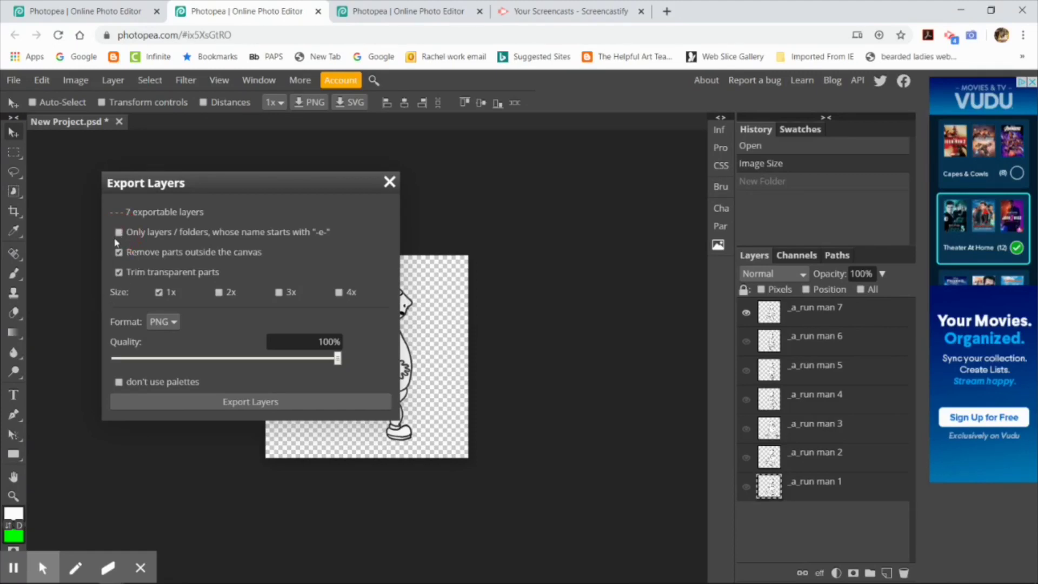
left_click(258, 403)
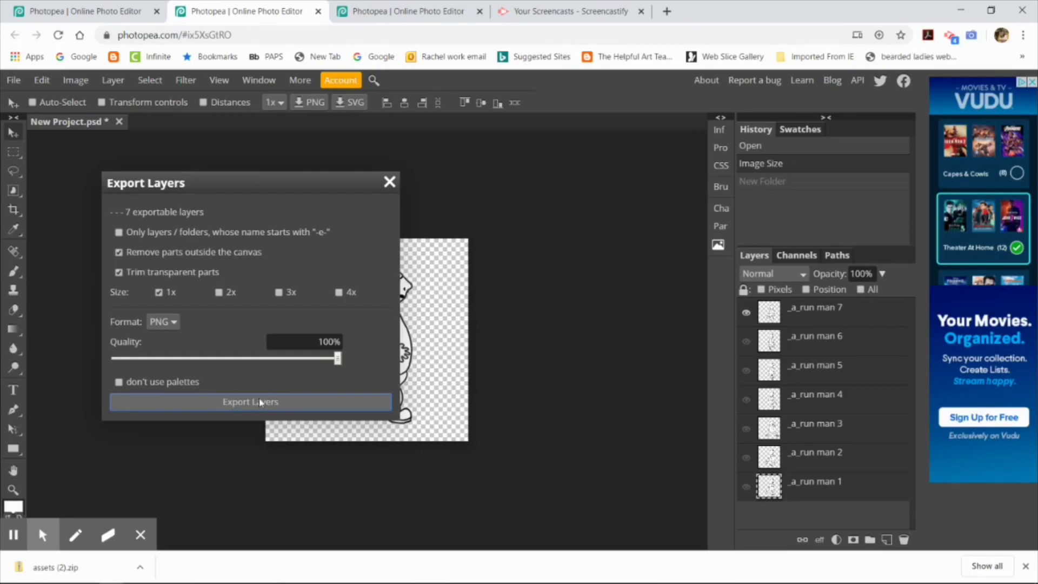
left_click(55, 572)
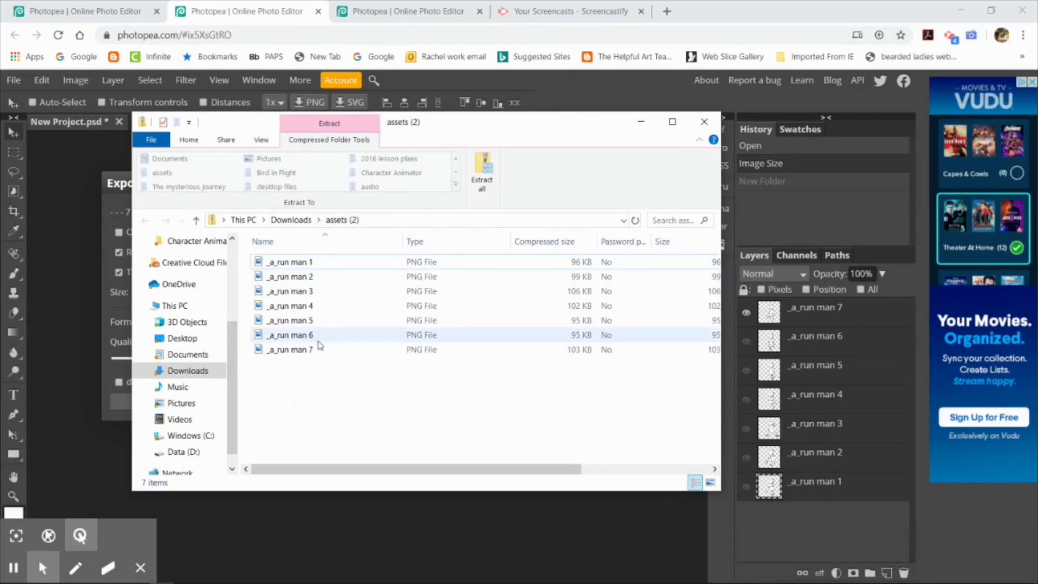
Extract all PNG frames from assets (2).zip into the assets (2) folder in Downloads
left_click(482, 173)
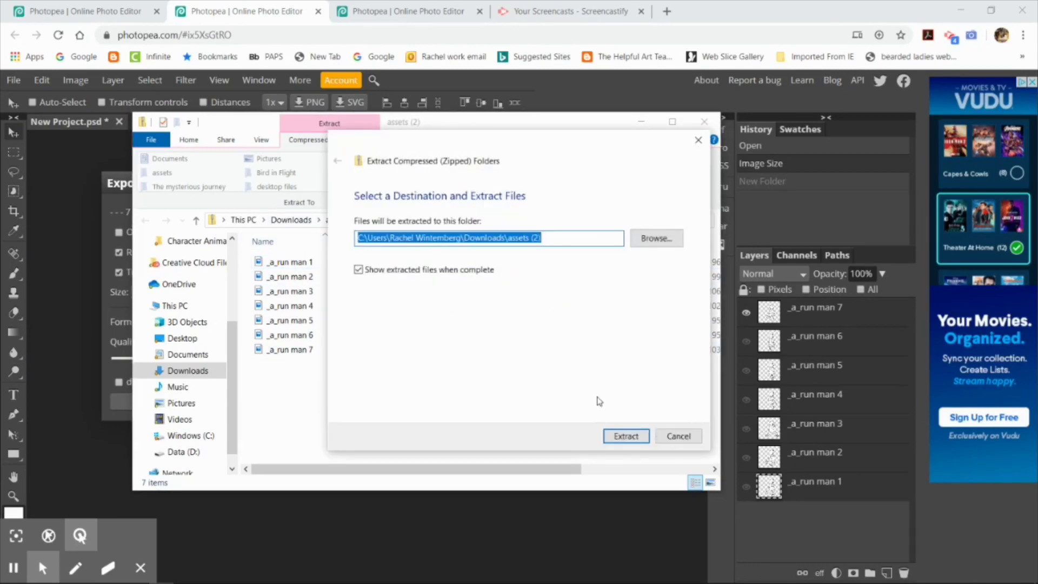
left_click(622, 435)
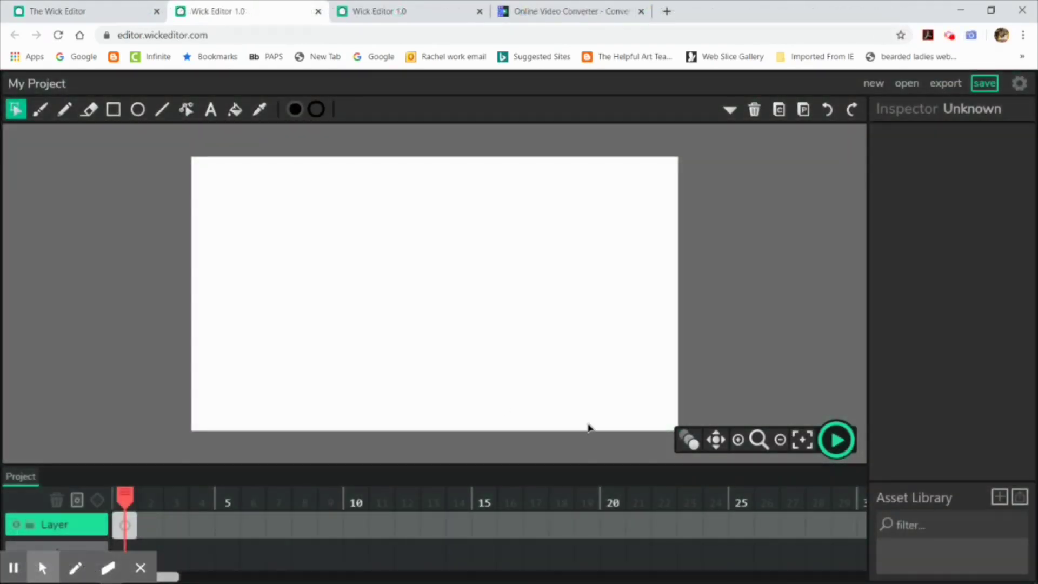
Switch to Wick Editor and upload _e_run man 1 through _e_run man 4 from Downloads into the asset library
left_click(1019, 498)
scroll(160, 156, "down", 3)
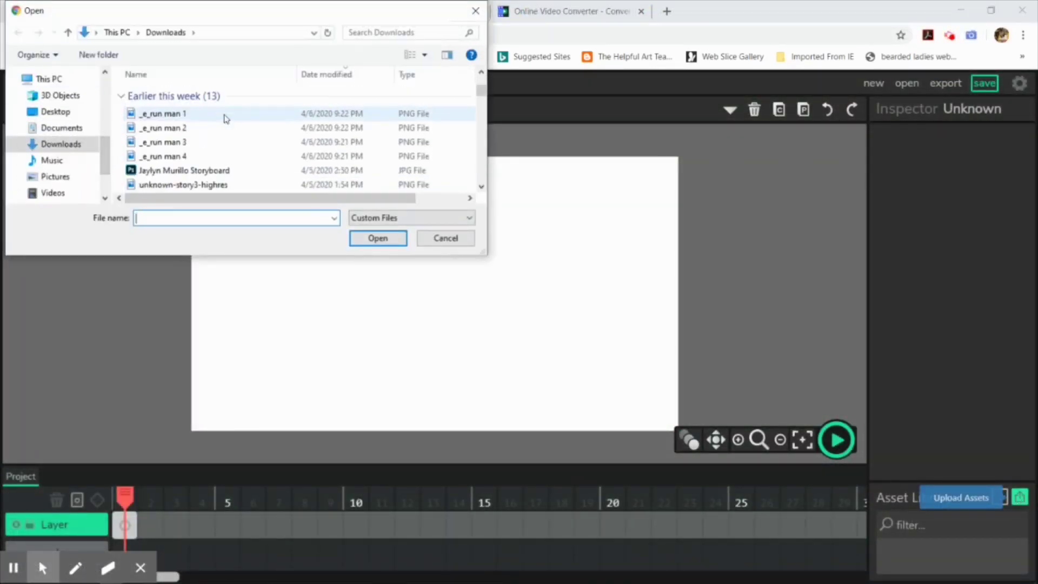
left_click(160, 155)
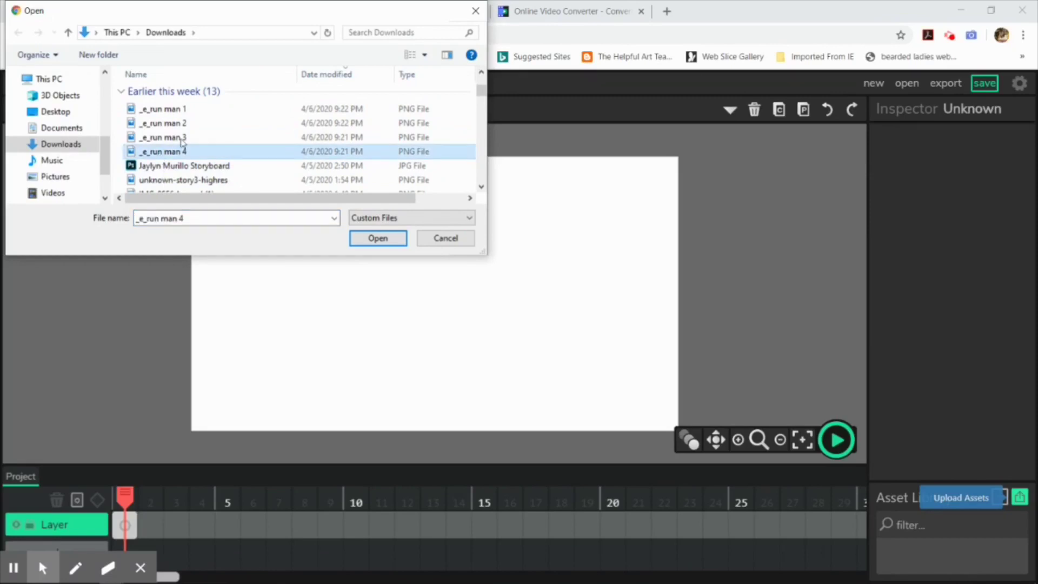
left_click(184, 109)
left_click_drag(184, 110, 181, 153)
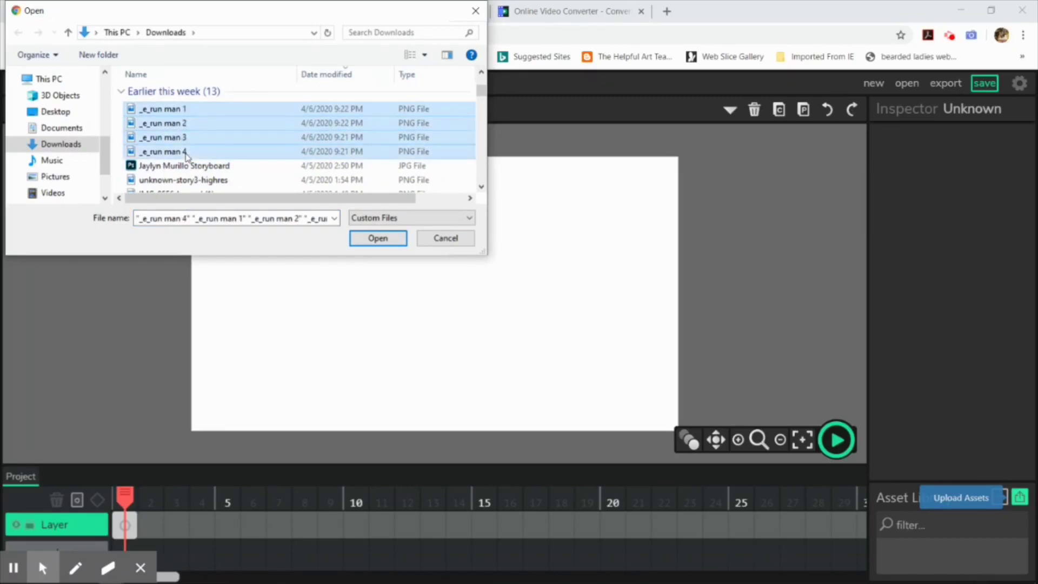
left_click(378, 239)
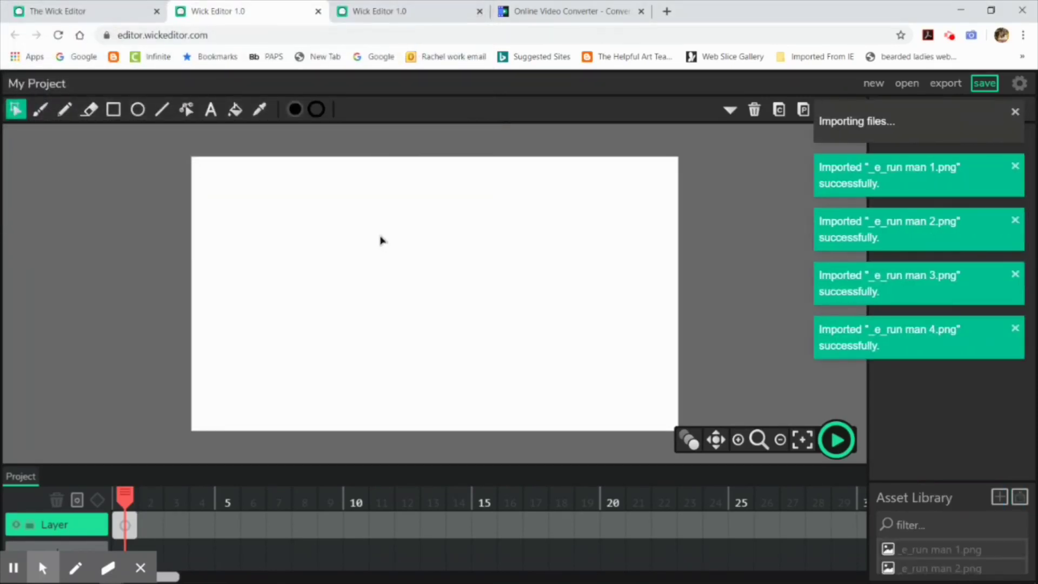
left_click(2, 6)
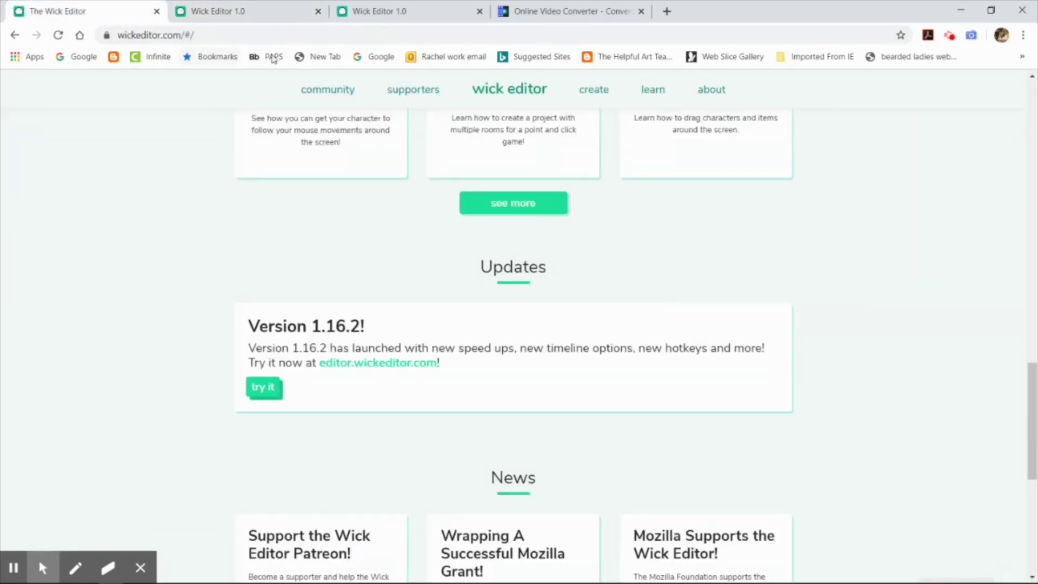
left_click(289, 19)
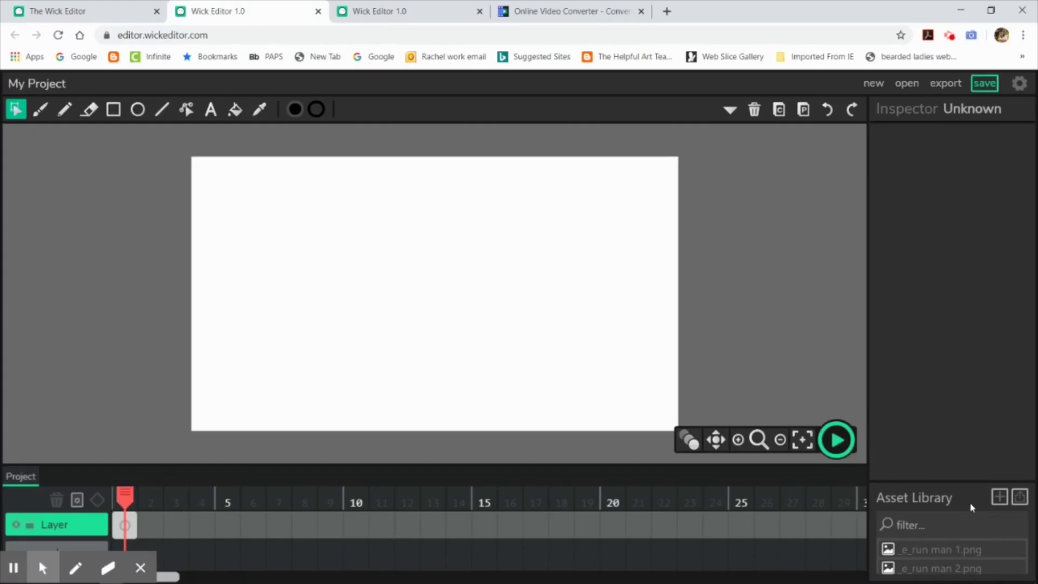
Upload _a_run man 5, _a_run man 6 and _a_run man 7 from Downloads into the asset library
left_click(1020, 501)
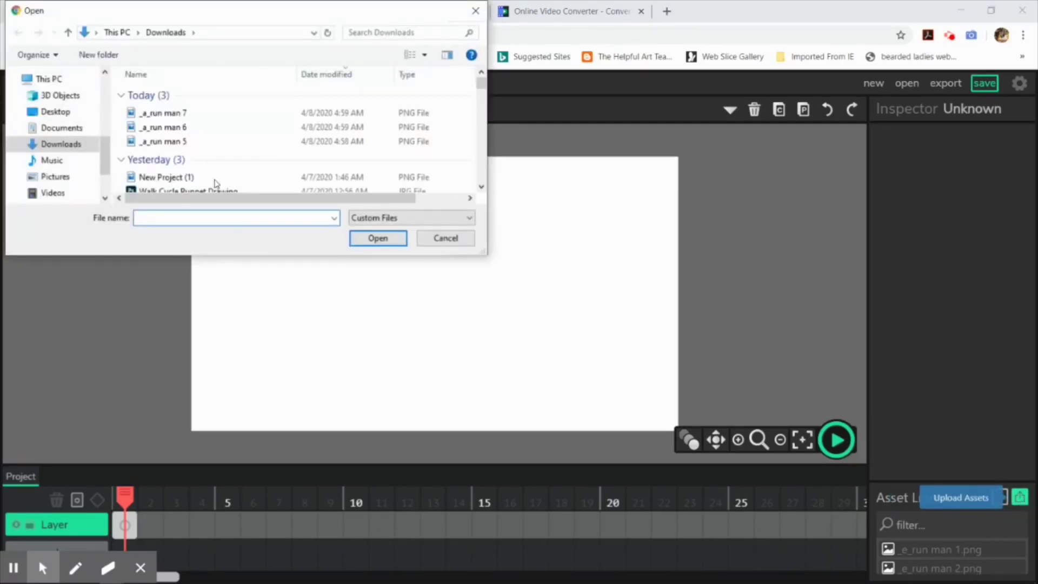
left_click(176, 140)
left_click(163, 126, "ctrl")
left_click(163, 113, "ctrl")
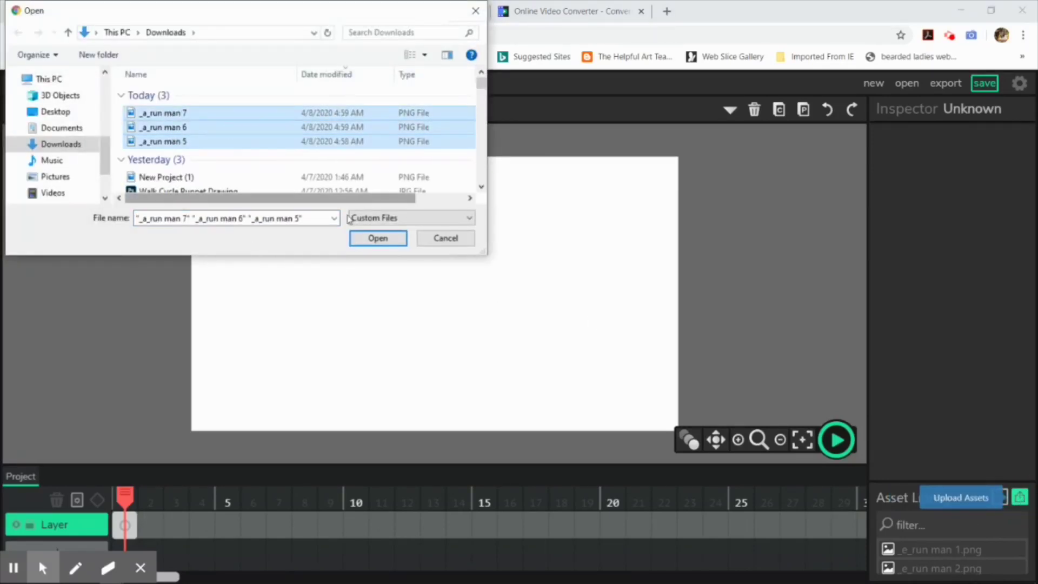
left_click(378, 238)
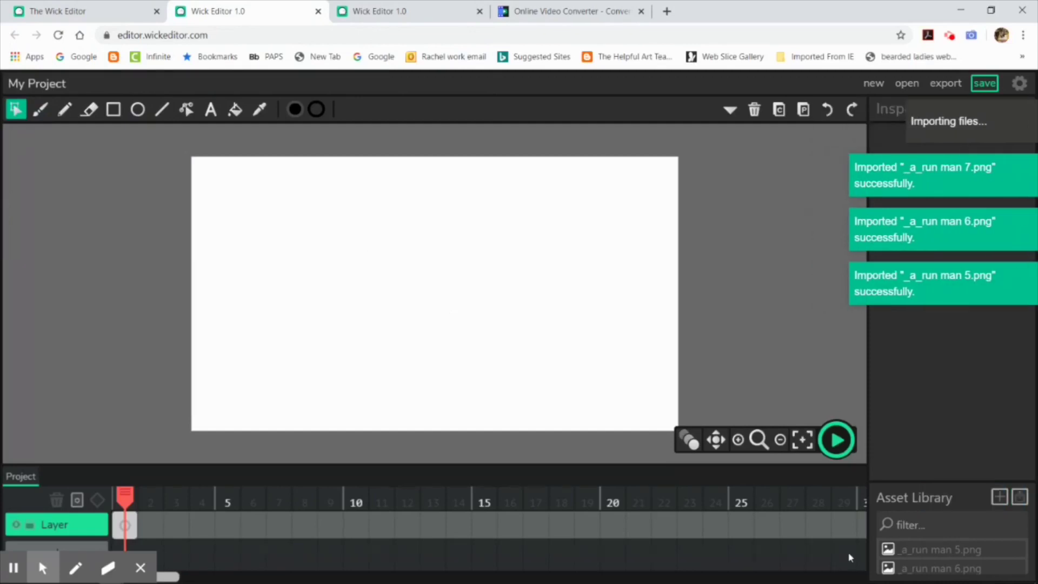
Place _e_run man 1.png from the asset library onto the canvas on frame 1
scroll(923, 560, "down", 2)
scroll(930, 557, "up", 2)
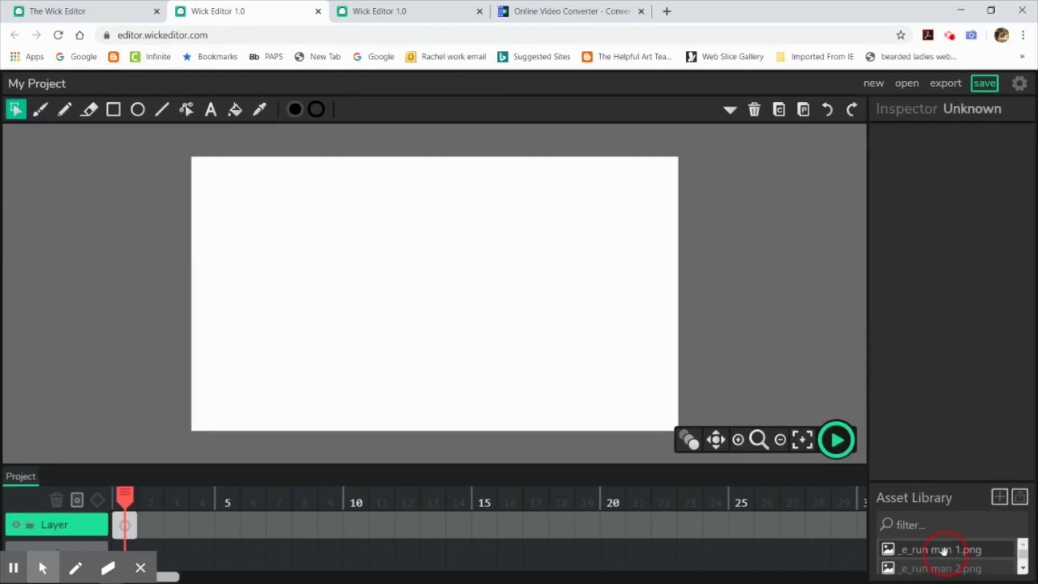
left_click_drag(944, 550, 379, 292)
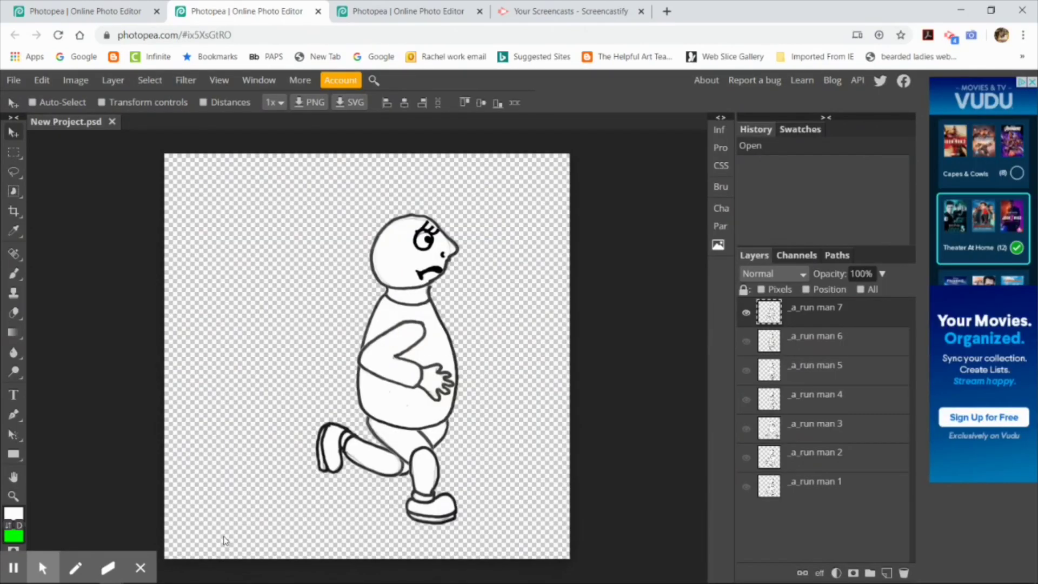
Switch to Photopea and resize New Project.psd to 2.50 by 2.50 inches, keeping resampling on with bilinear interpolation
left_click(70, 80)
left_click(101, 235)
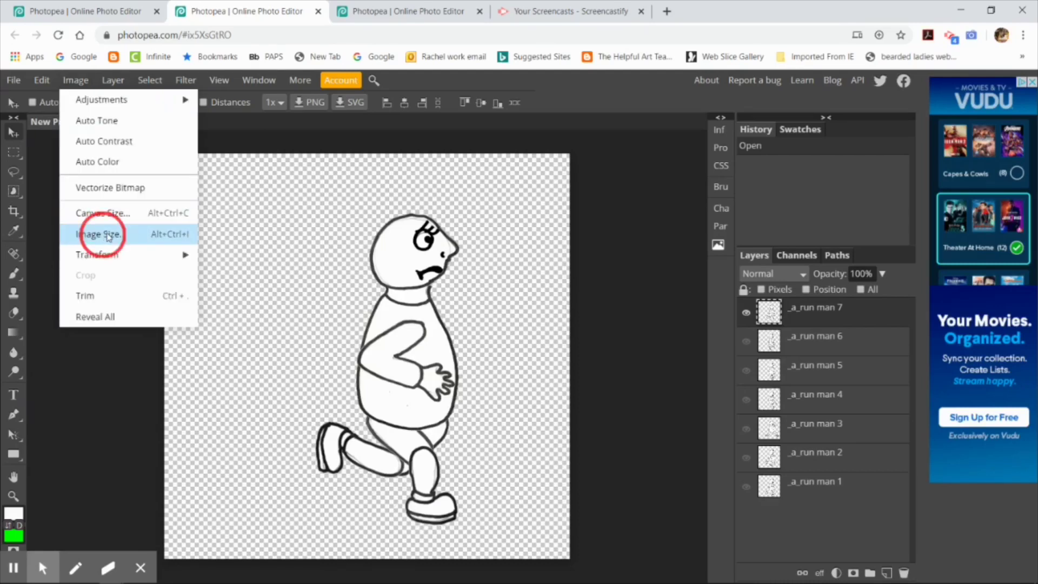
left_click(209, 219)
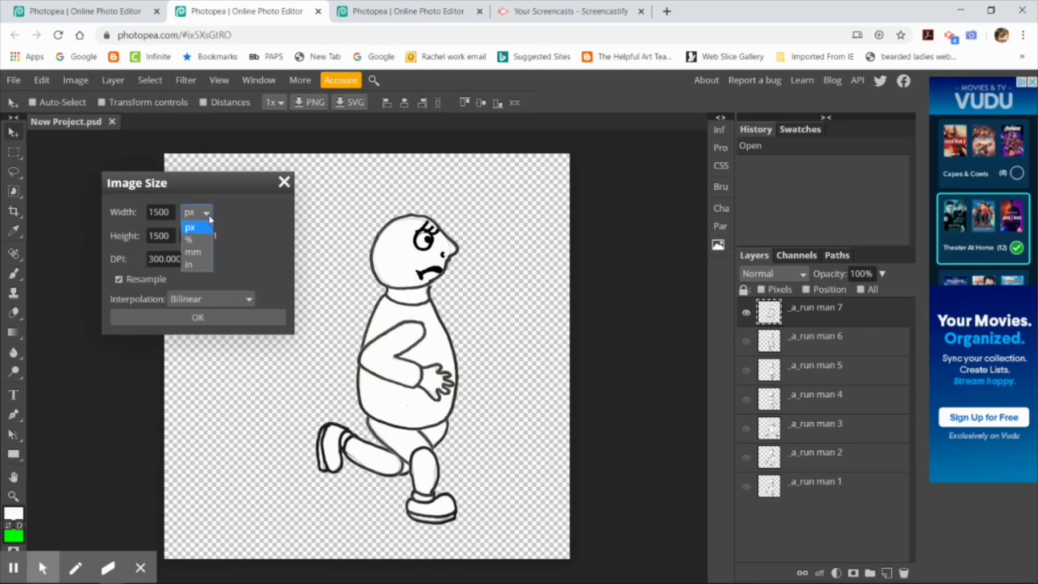
left_click(194, 226)
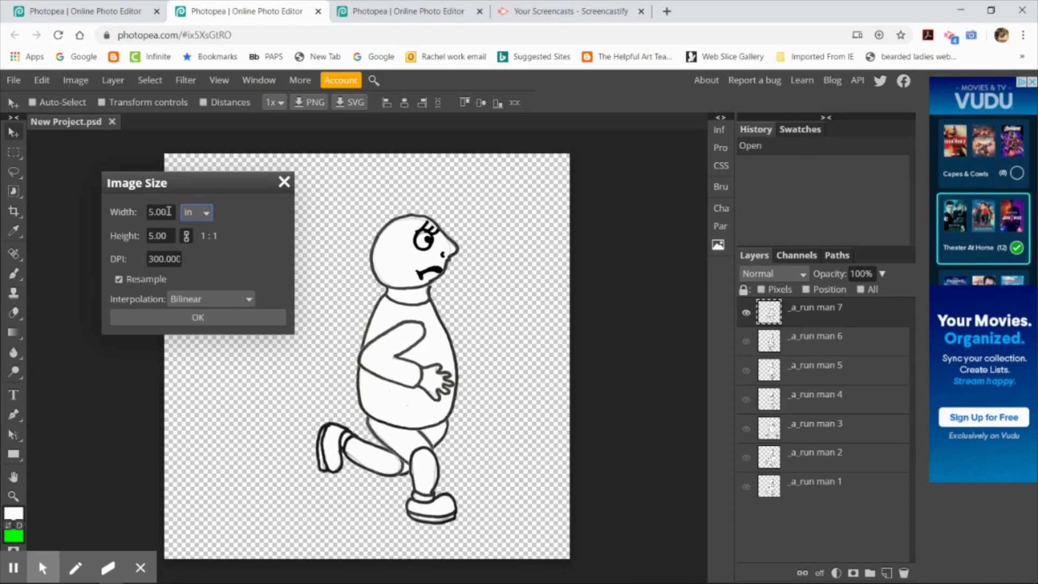
left_click_drag(168, 211, 130, 205)
type("2")
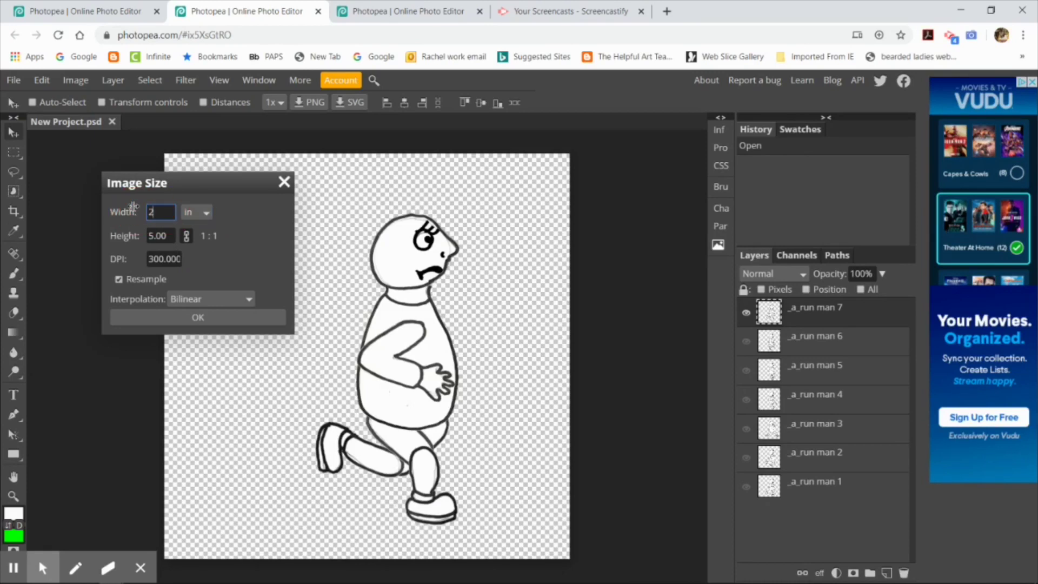
type(".50")
left_click(187, 238)
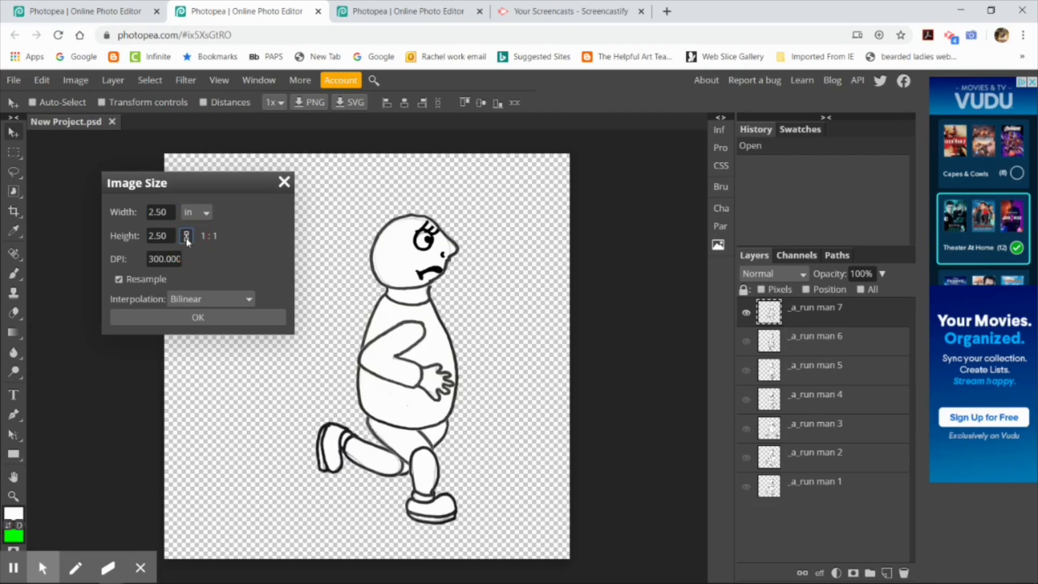
left_click(204, 318)
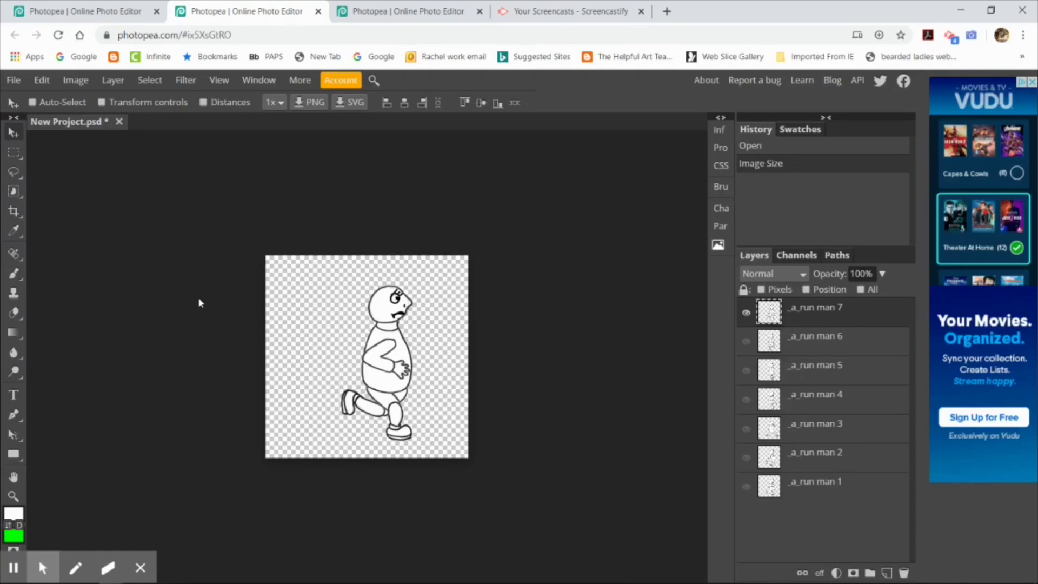
Export all layers as 1x PNG at 100% quality with the "-e-" name filter off, trimming transparent parts
left_click(48, 80)
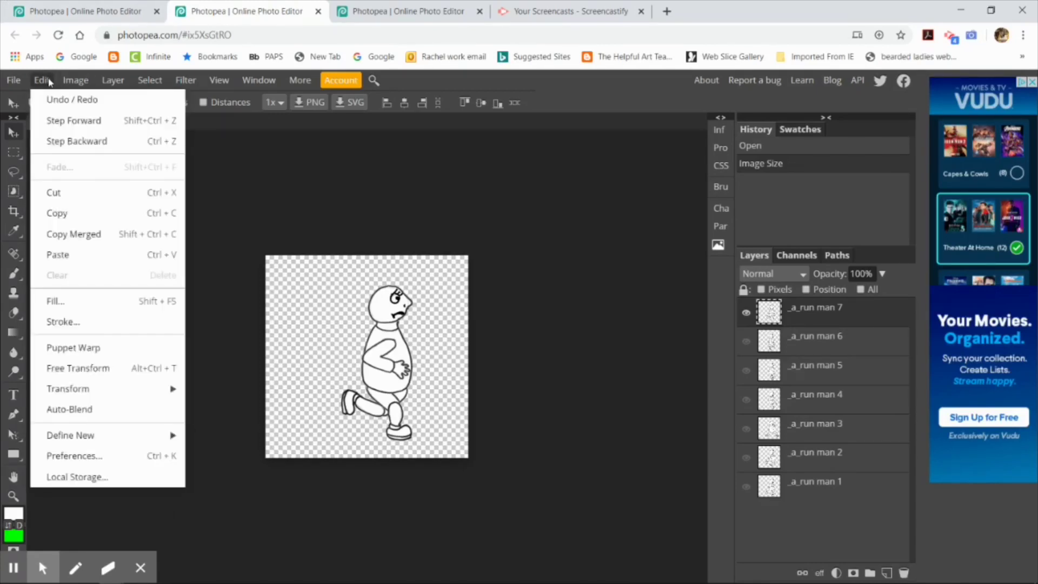
mouse_move(14, 80)
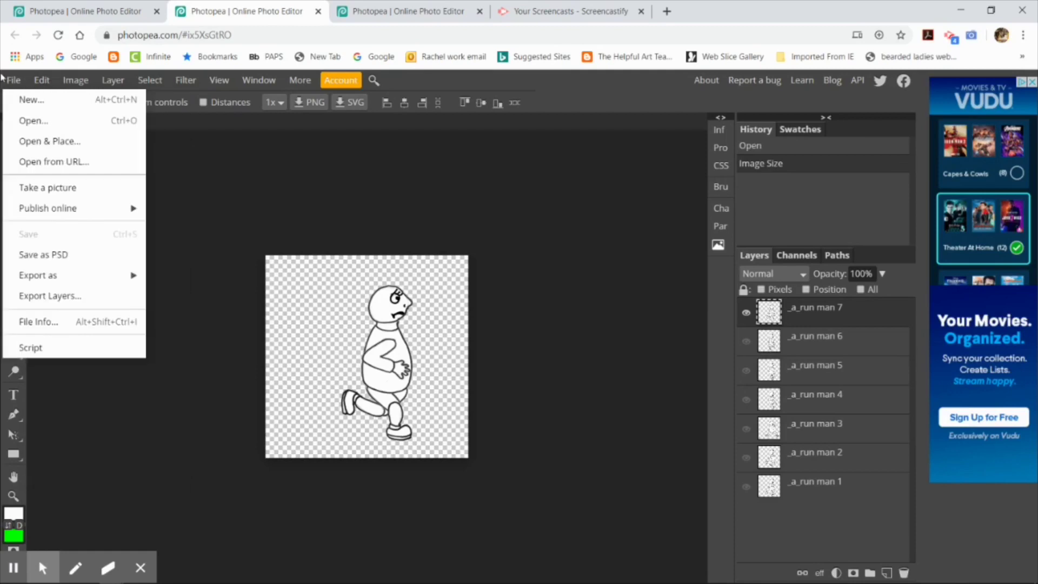
left_click(58, 297)
key("Return")
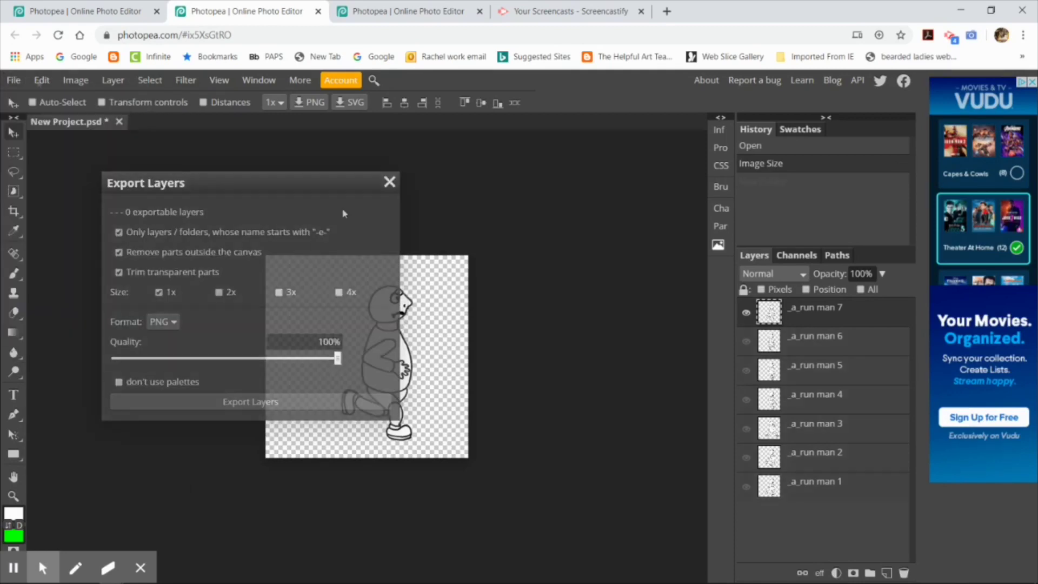
left_click(38, 81)
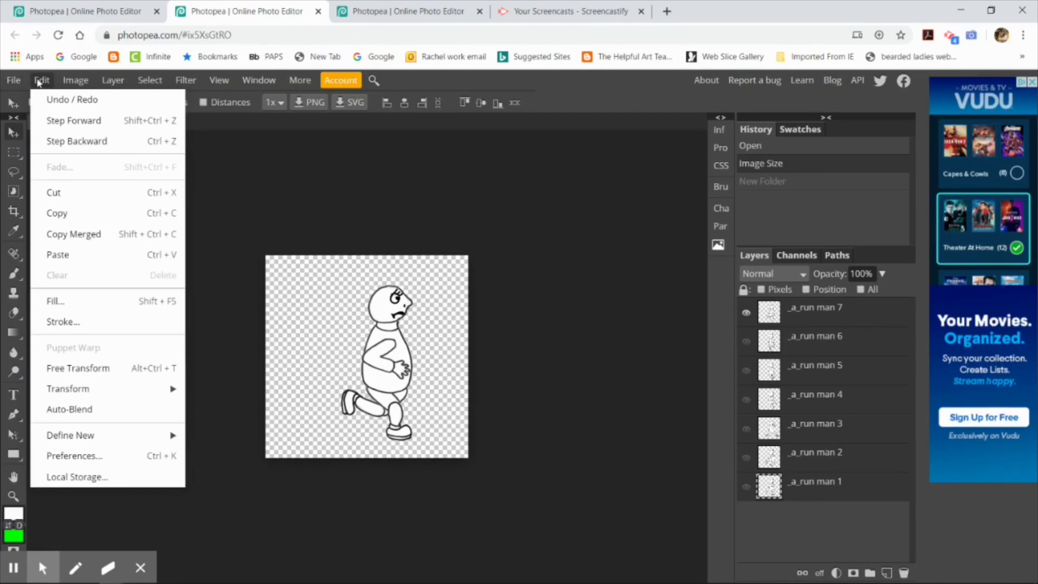
left_click(18, 81)
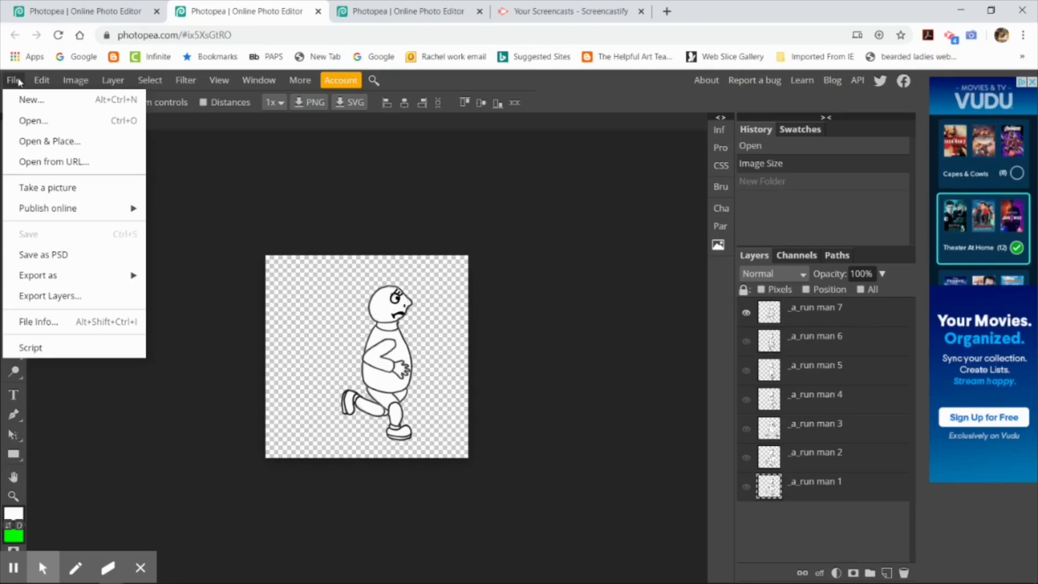
mouse_move(121, 284)
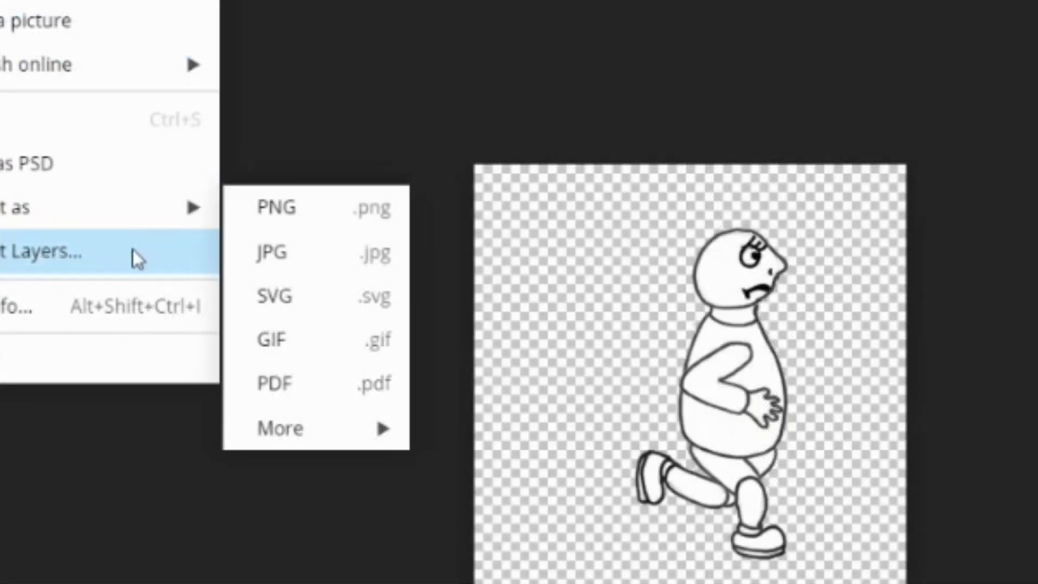
left_click(117, 296)
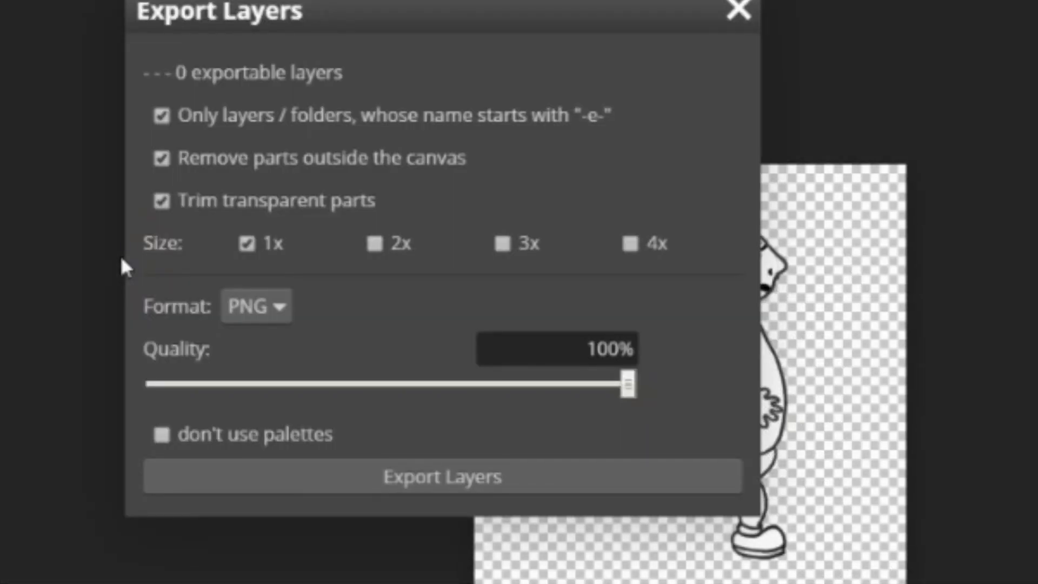
left_click(161, 116)
left_click(455, 475)
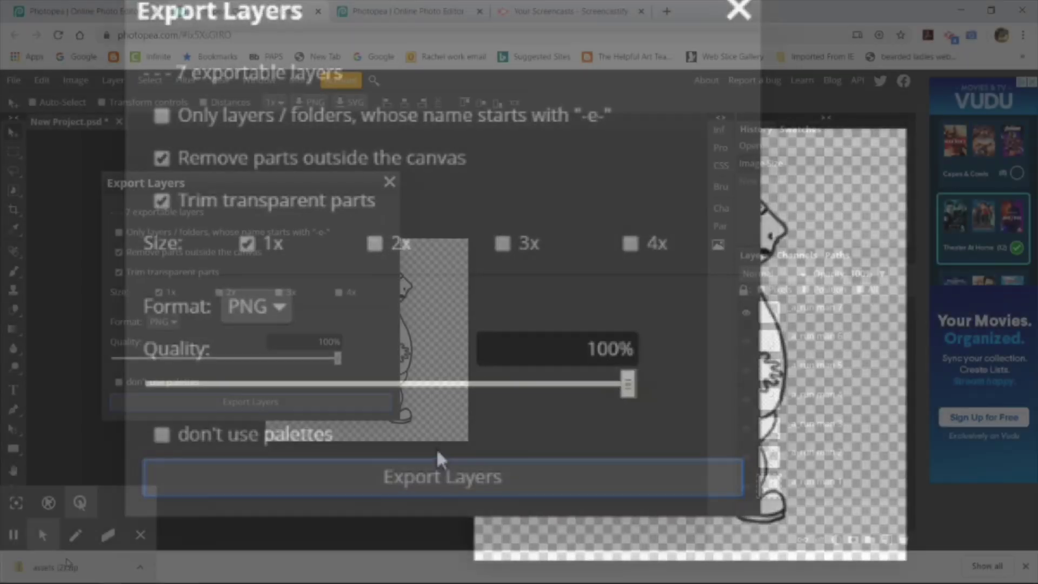
Open the downloaded assets (2).zip and extract its contents to the default assets (2) folder, showing the files when complete
left_click(54, 568)
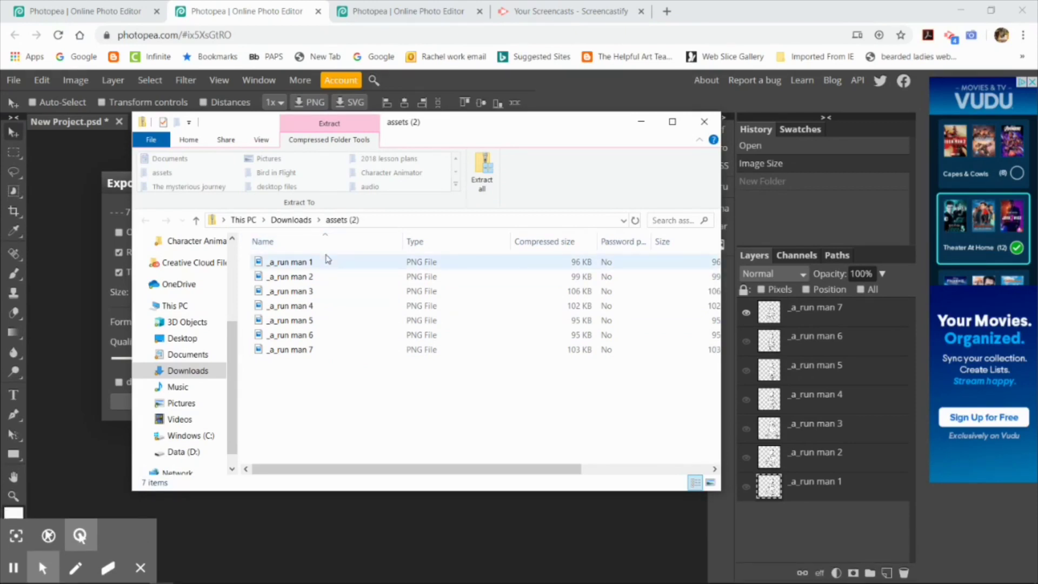
left_click(340, 220)
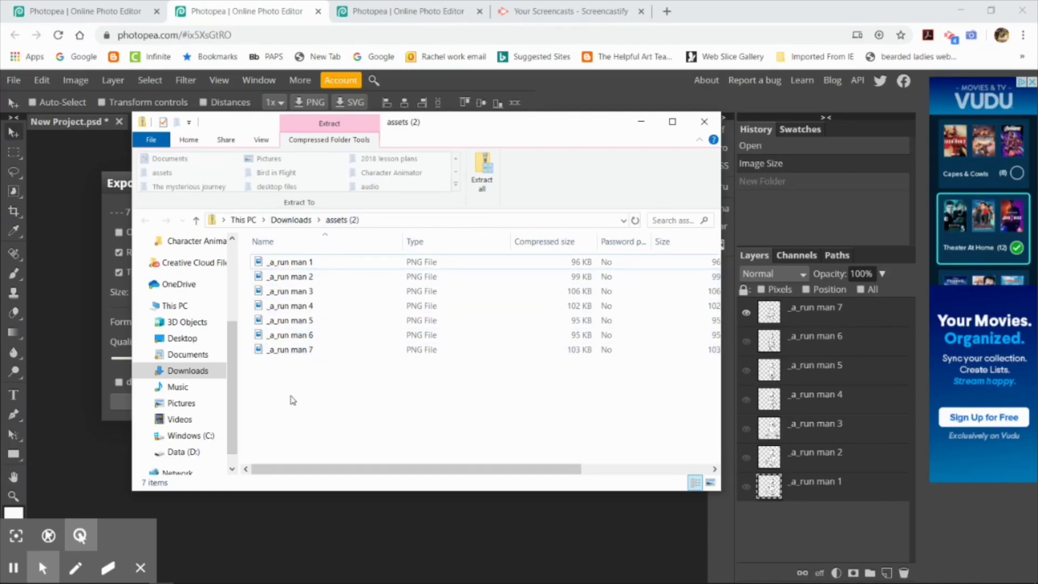
left_click(473, 169)
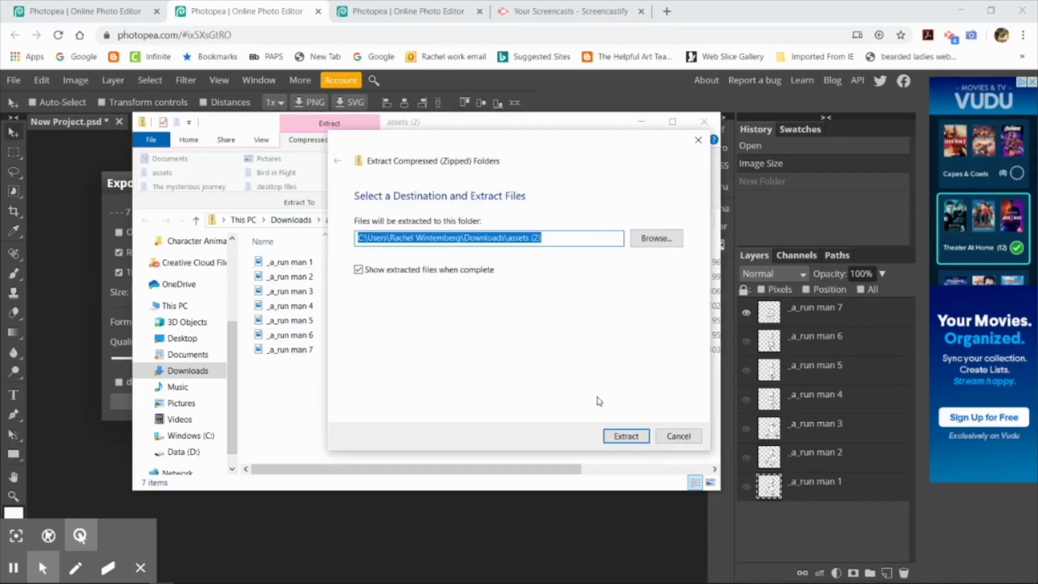
left_click(624, 434)
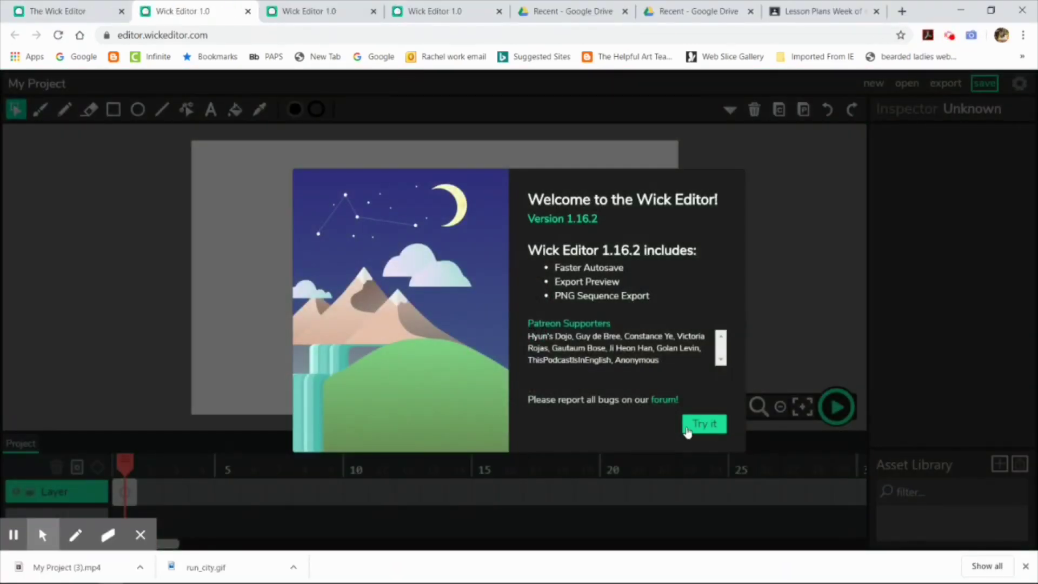
Import the seven _a_run man PNGs from the assets (2) folder into Wick Editor's library and try placing _a_run man 1.png on the canvas
left_click(703, 424)
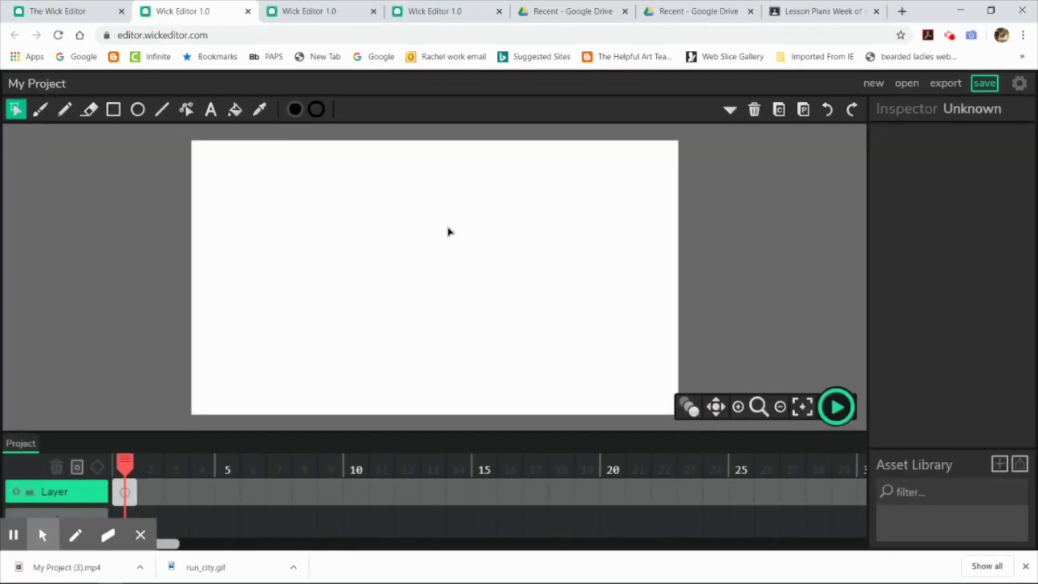
left_click(1024, 468)
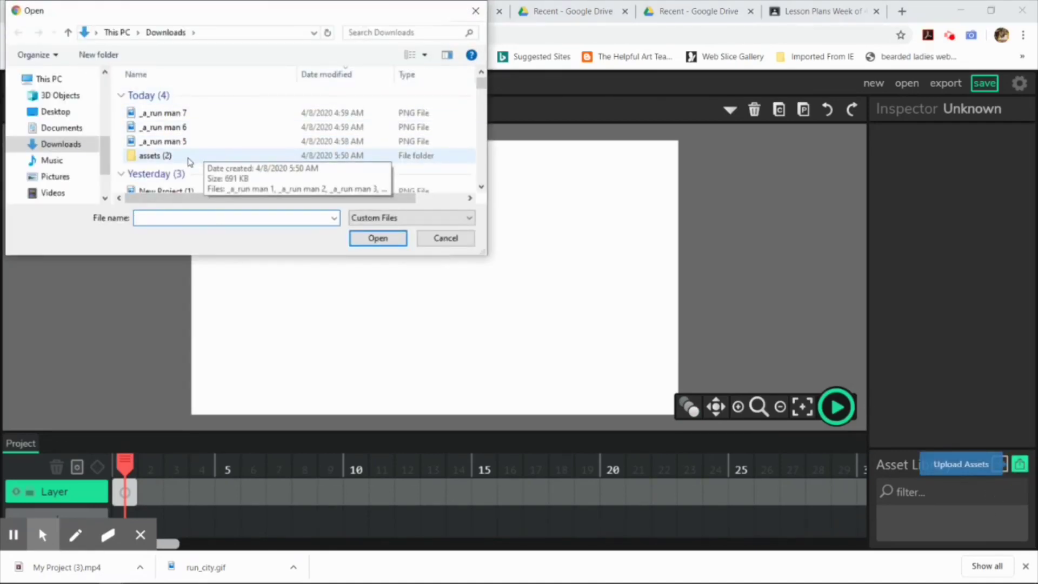
double_click(188, 158)
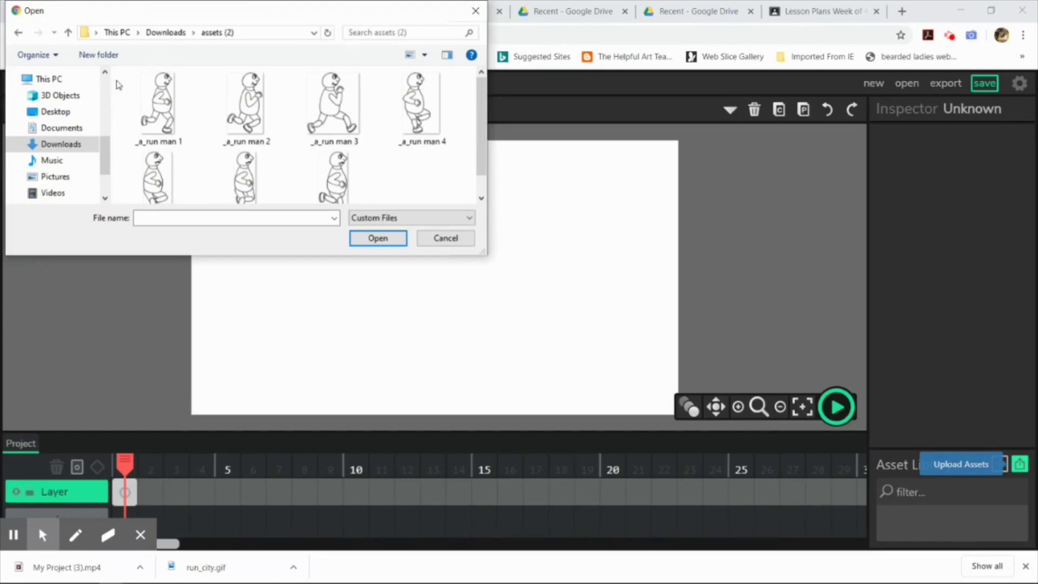
scroll(119, 84, "down", 1)
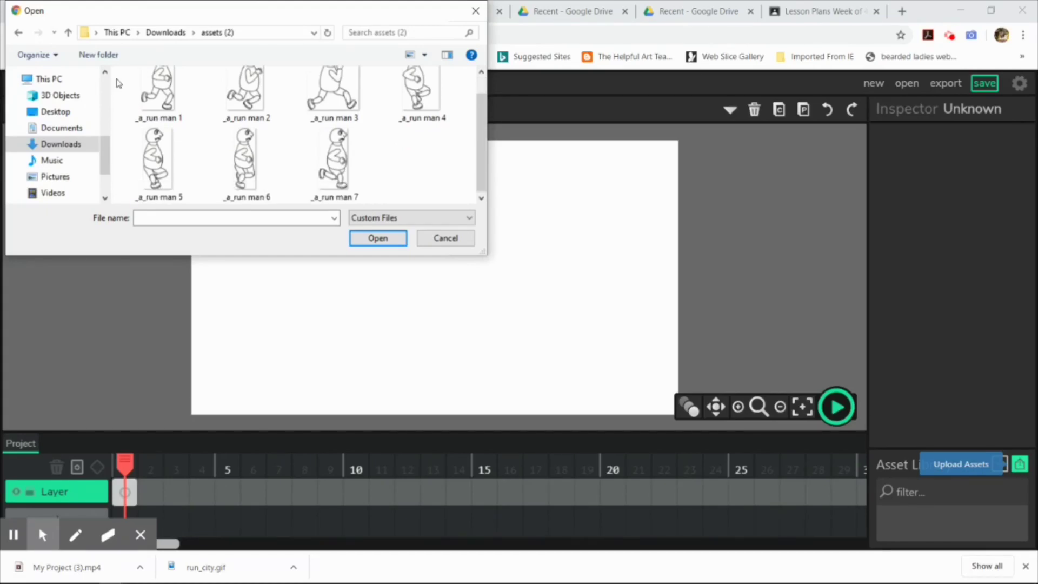
left_click_drag(121, 79, 425, 250)
left_click(395, 238)
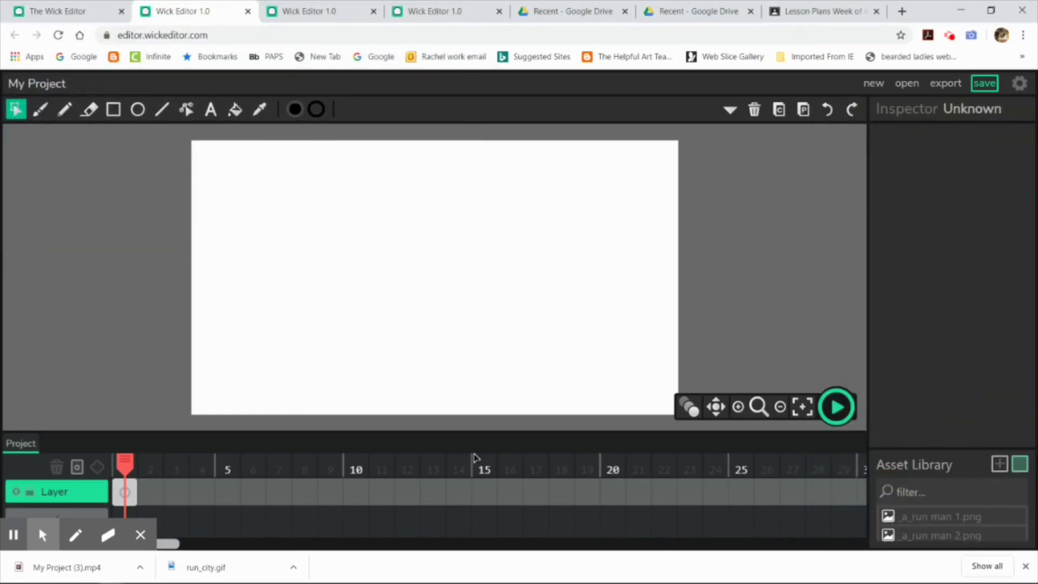
left_click_drag(919, 514, 295, 307)
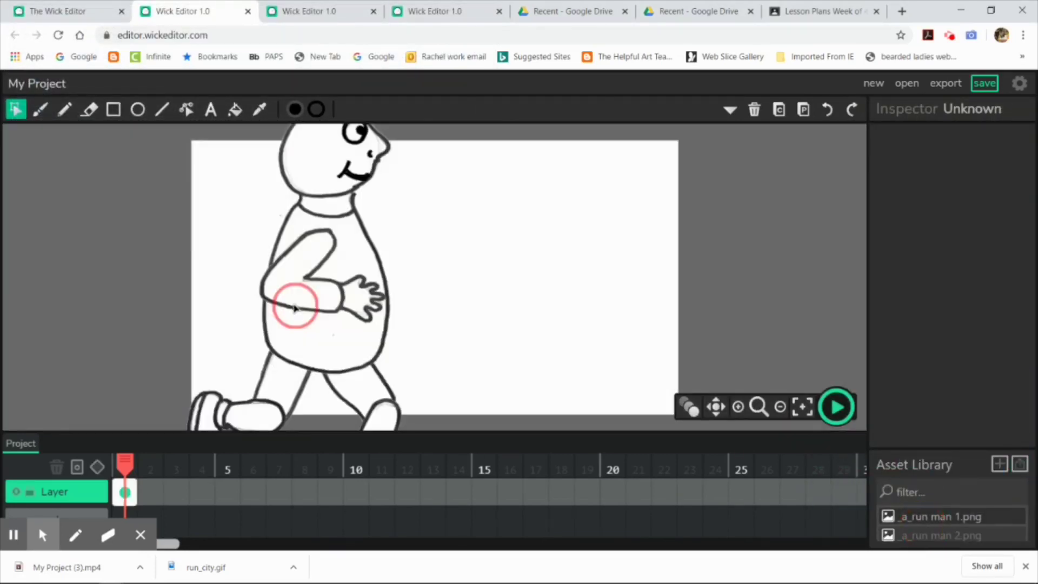
key("ctrl+z")
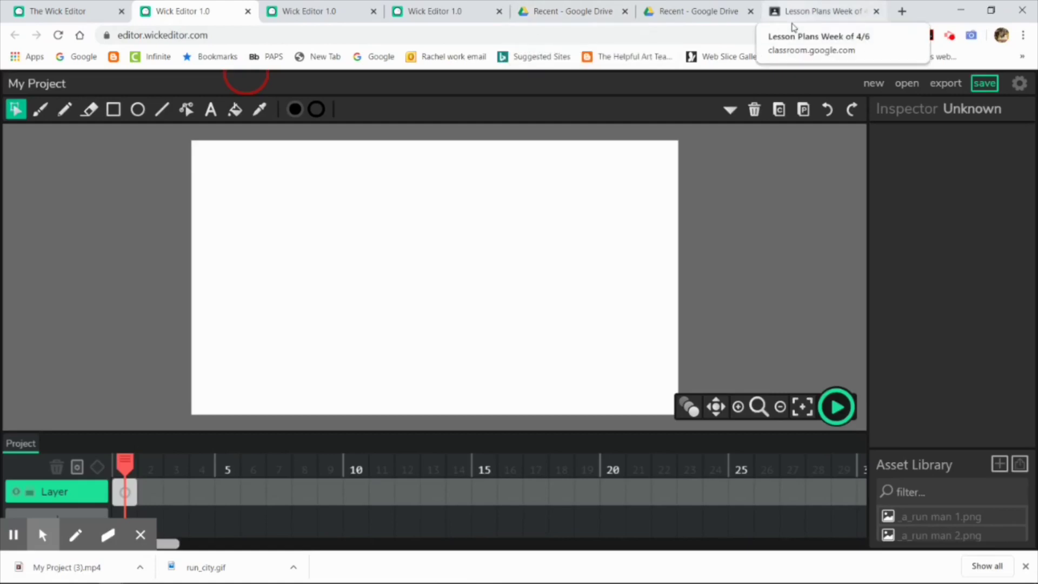
Switch to Photopea and resize the New Project.psd holding the seven _a_run man layers to 1 by 1 inch, resampled with bilinear interpolation
left_click(108, 537)
left_click(218, 514)
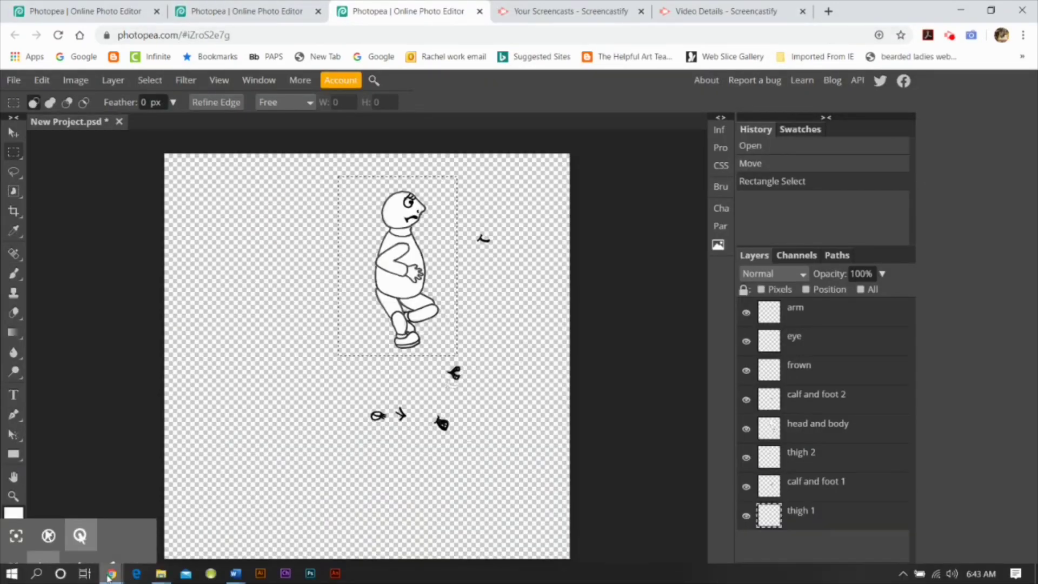
mouse_move(110, 574)
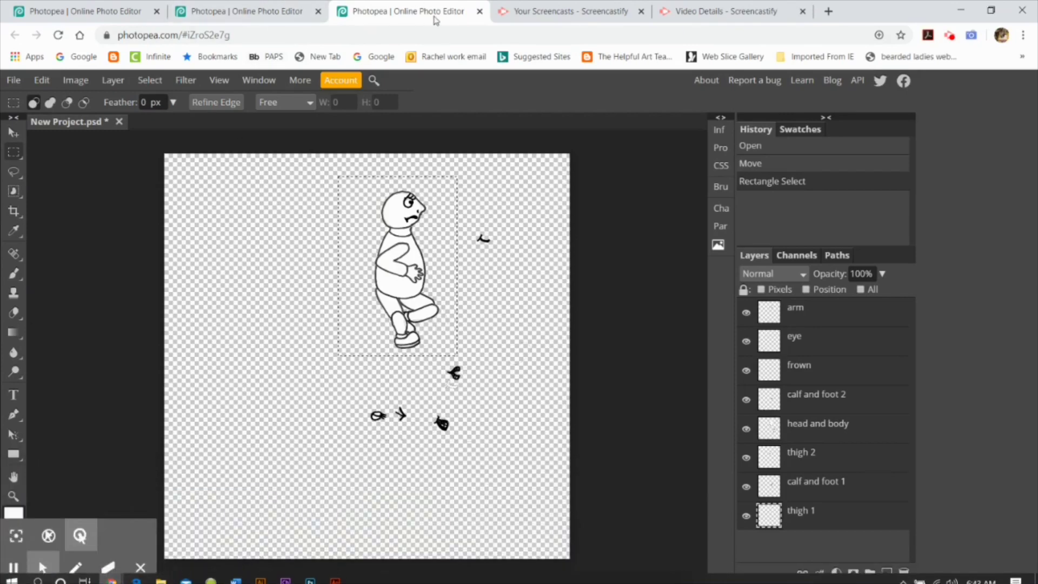
left_click(291, 14)
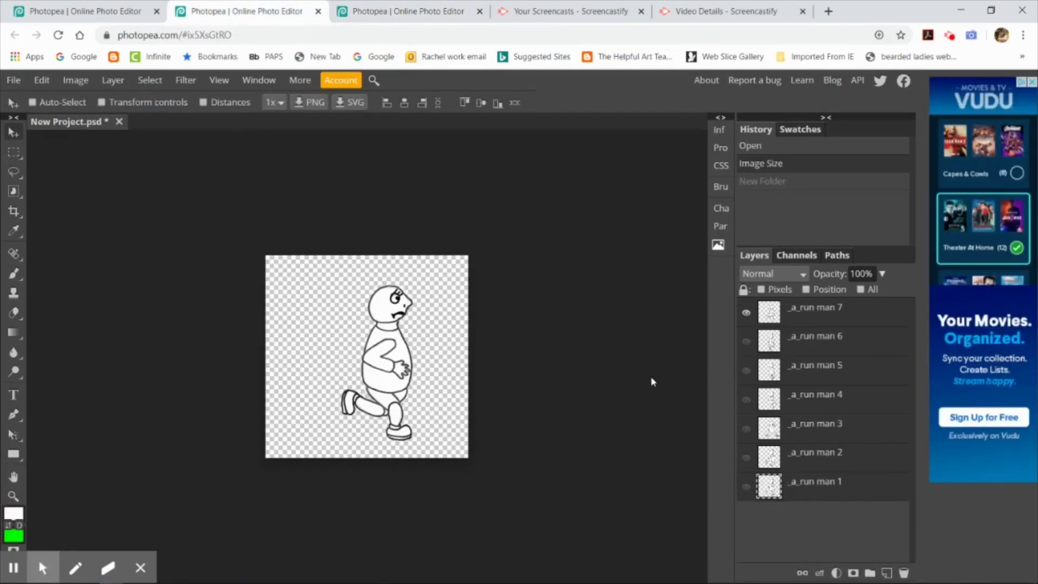
left_click(75, 80)
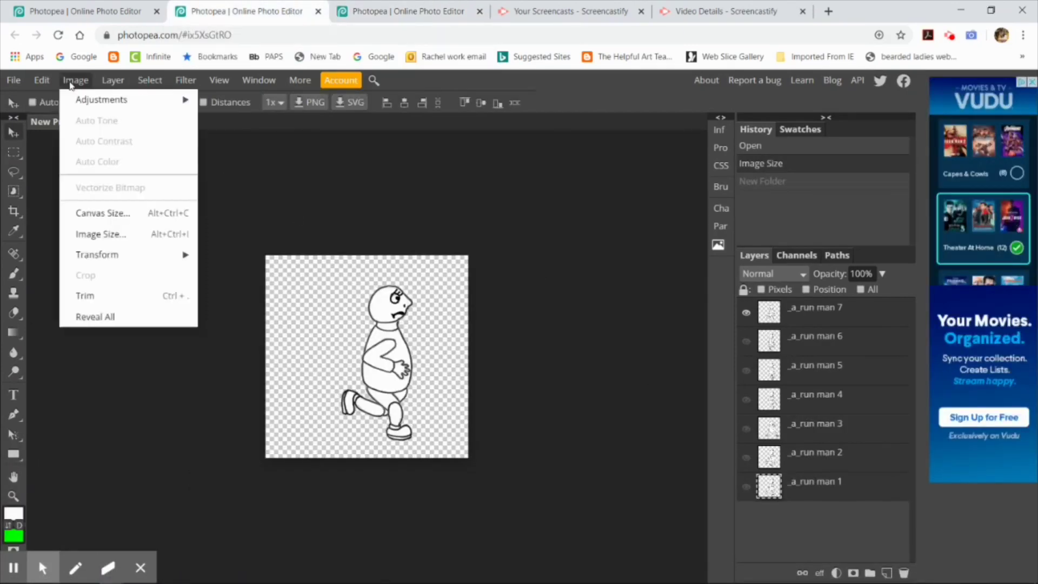
left_click(161, 234)
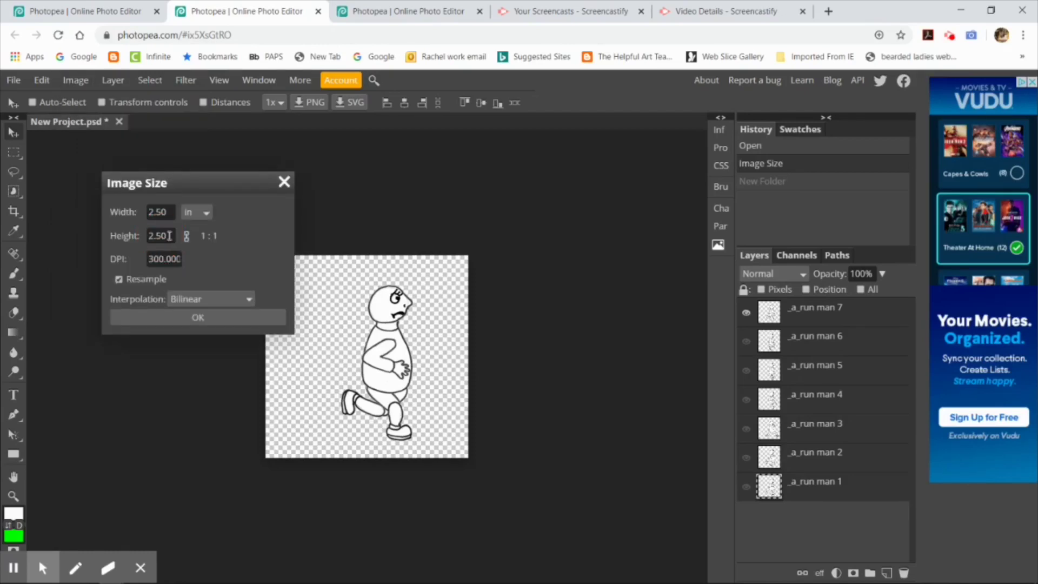
left_click(165, 212)
type("1")
left_click(187, 236)
left_click(165, 213)
type("1")
left_click(164, 235)
left_click(198, 318)
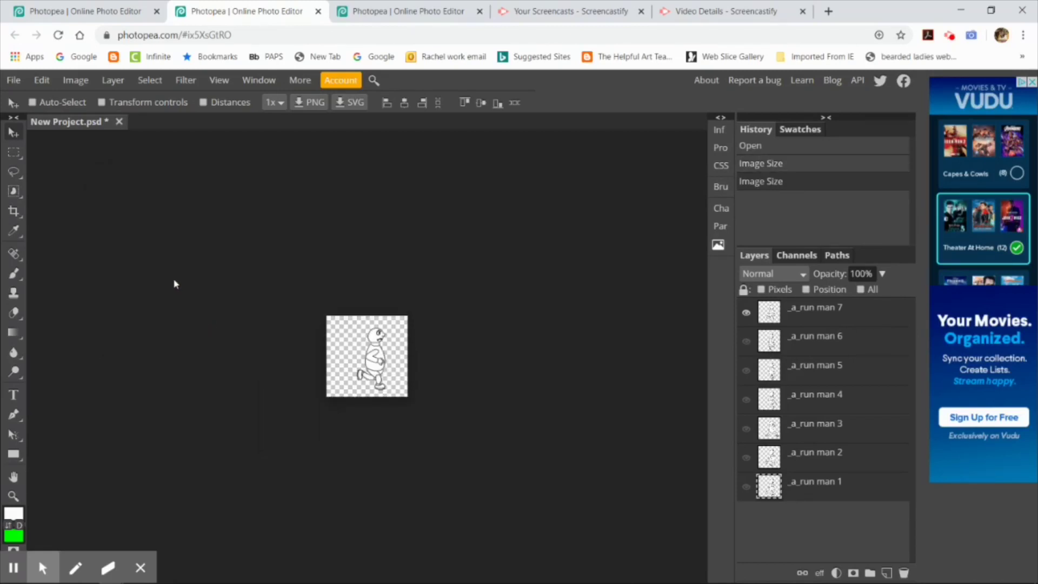
Export all seven layers as 1x PNG at 100% quality with transparent parts trimmed and parts outside the canvas removed
left_click(14, 81)
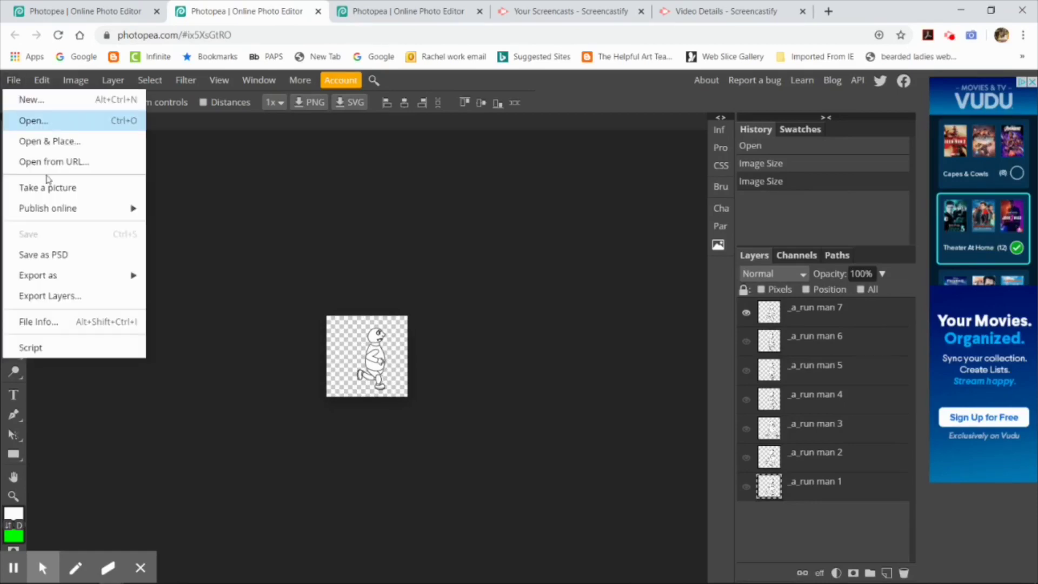
left_click(100, 295)
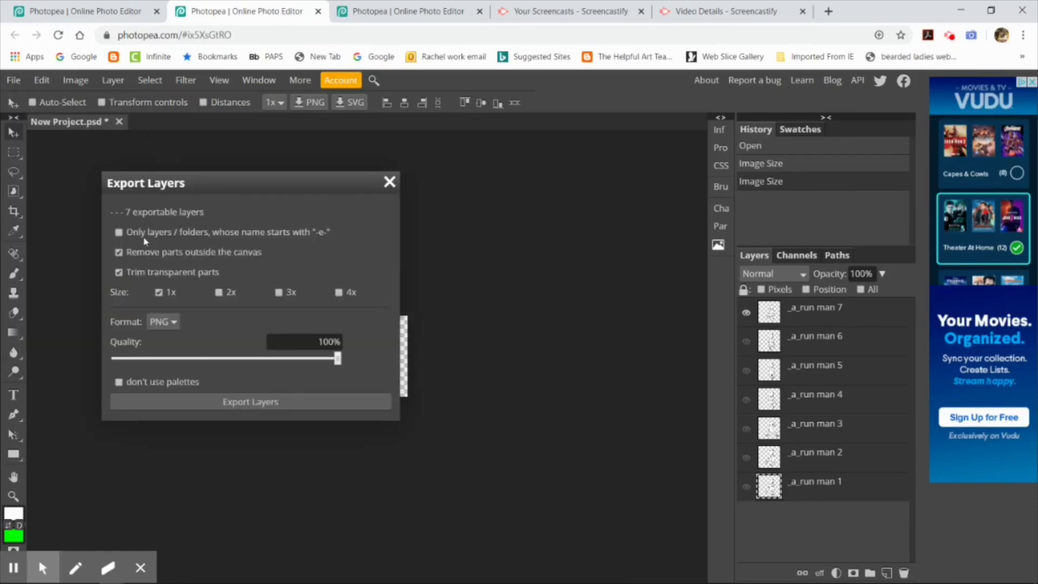
left_click(281, 404)
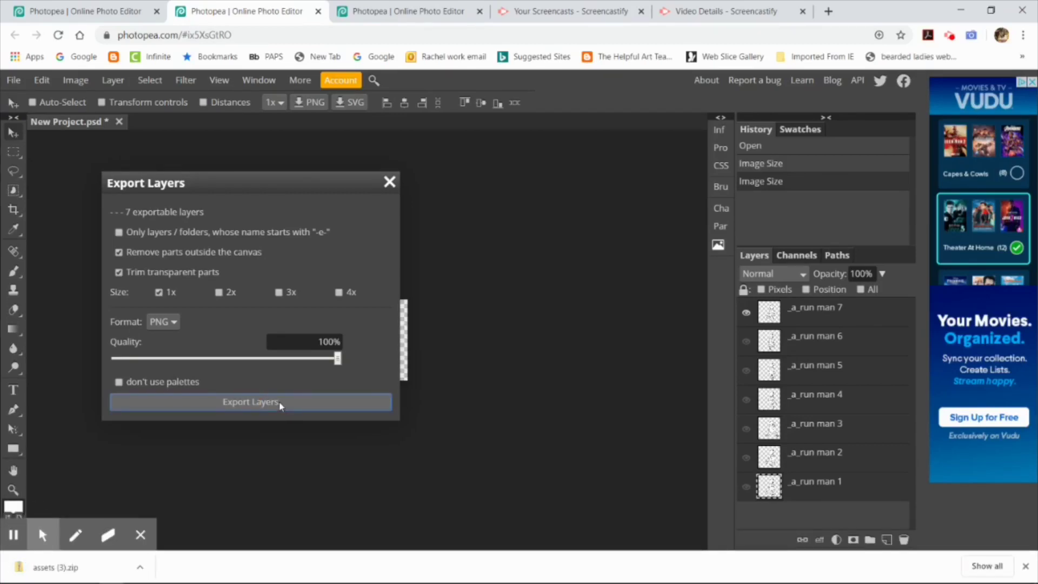
Extract the downloaded assets (3).zip to the default assets (3) folder, and close both folder windows
left_click(59, 567)
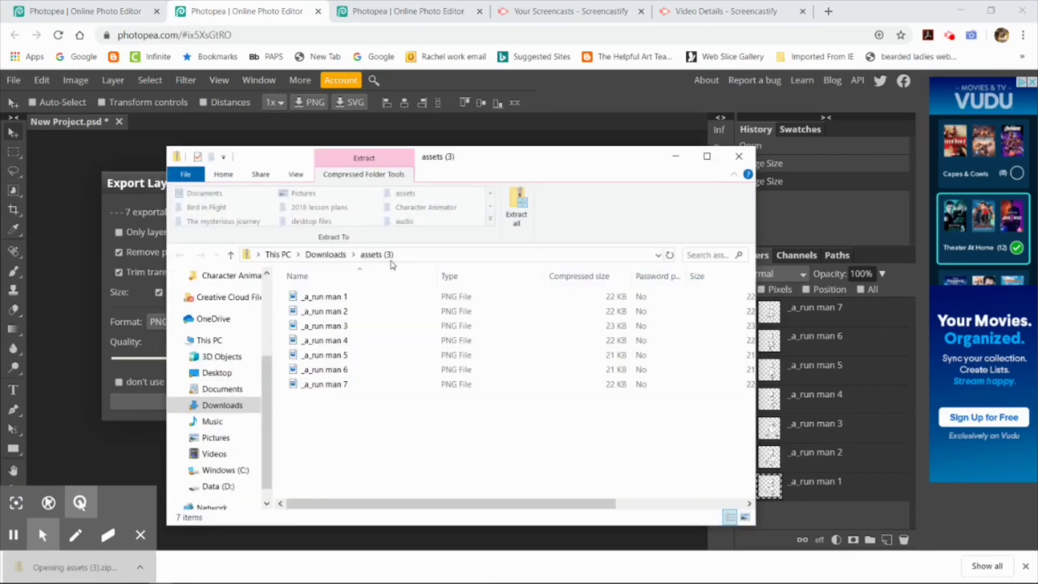
left_click(517, 208)
left_click(622, 435)
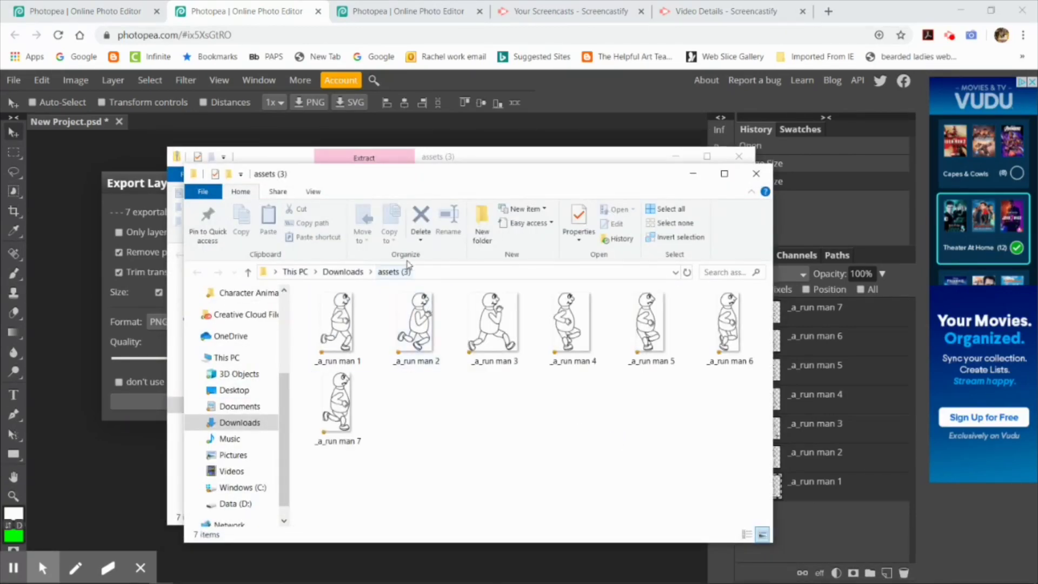
left_click(756, 174)
left_click(738, 156)
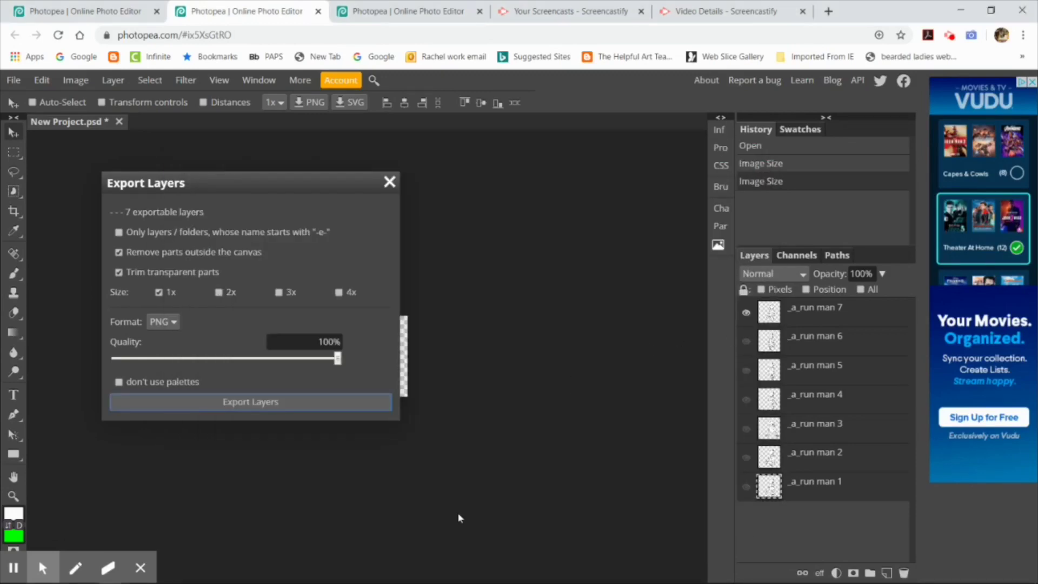
Switch to Wick Editor and import all seven _a_run man PNGs from the assets (3) folder into the asset library
left_click(105, 16)
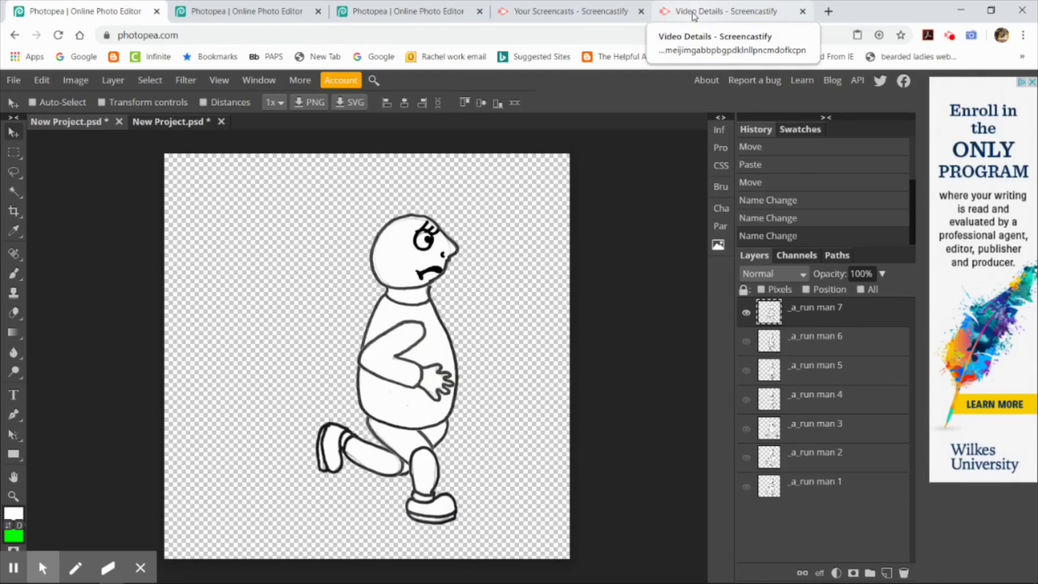
mouse_move(118, 576)
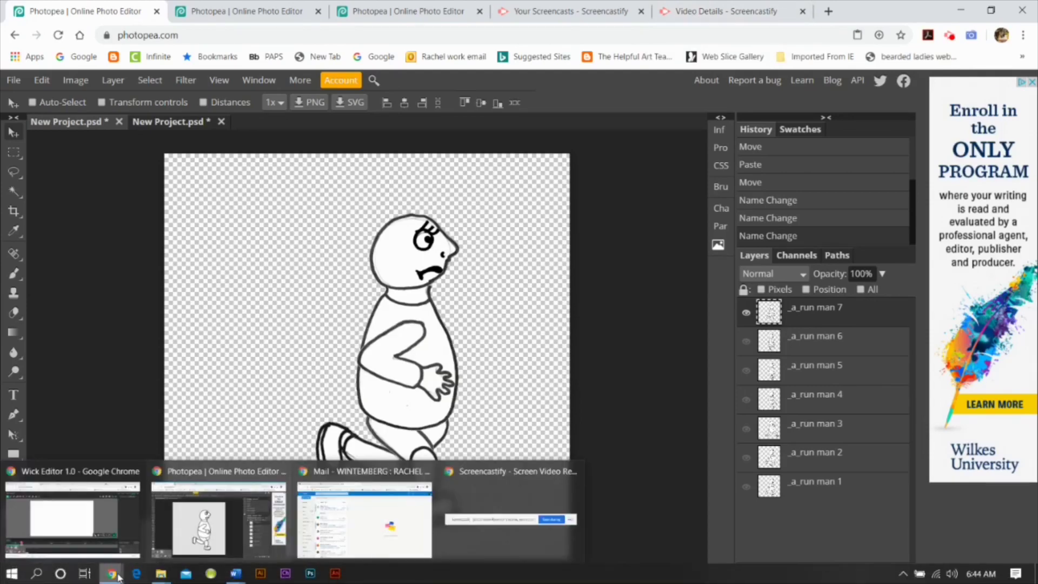
left_click(38, 524)
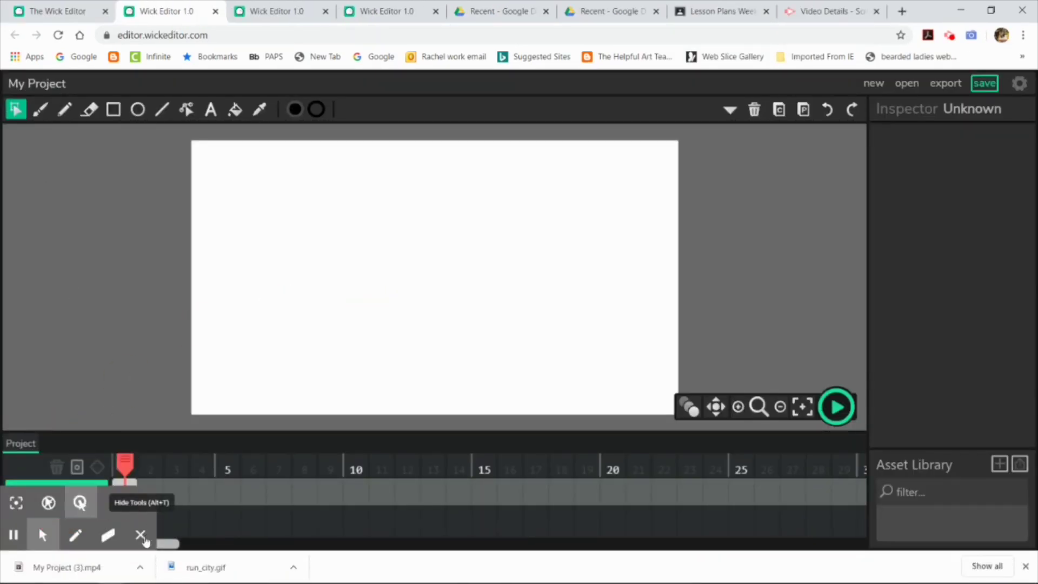
left_click(1020, 464)
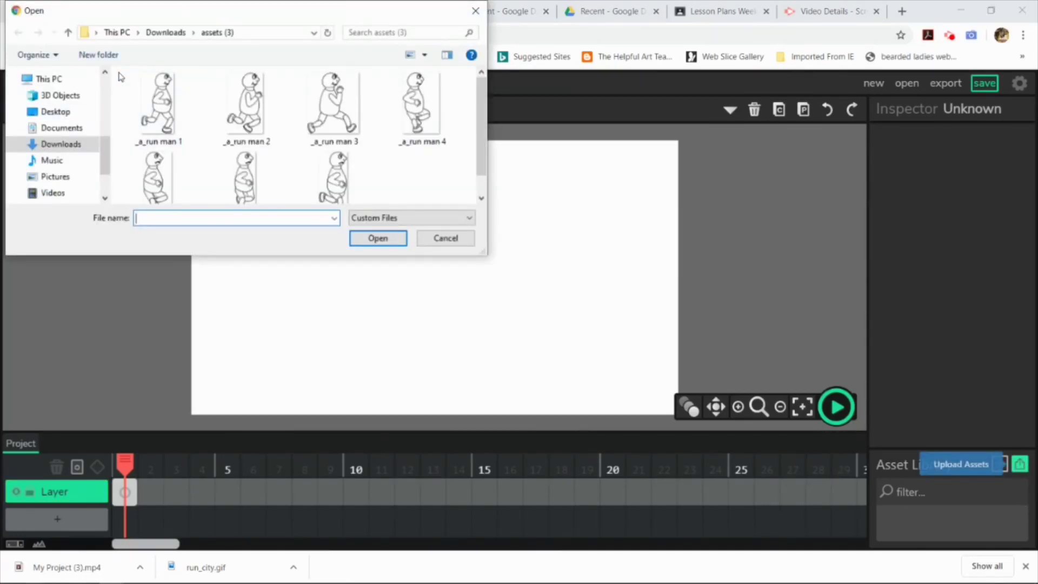
left_click_drag(120, 77, 408, 180)
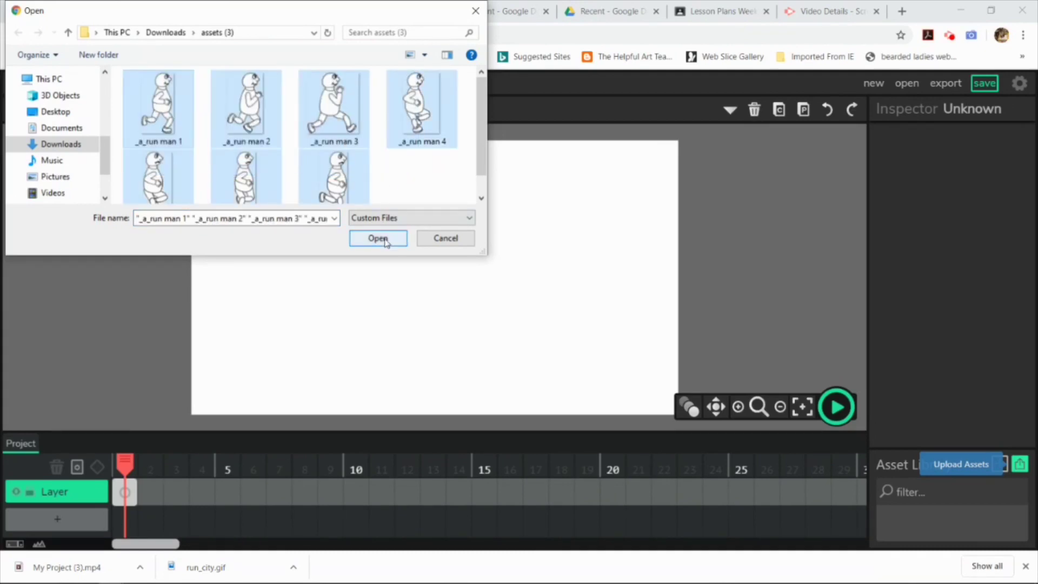
left_click(378, 238)
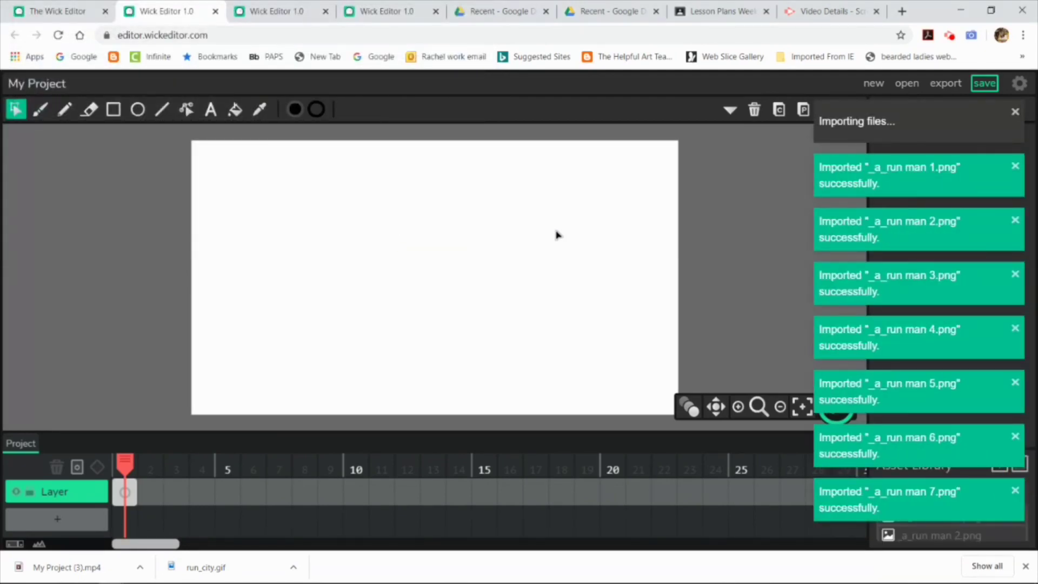
Place _a_run man 7.png from the asset library on the lower left part of the canvas on frame 1
scroll(997, 539, "down", 1)
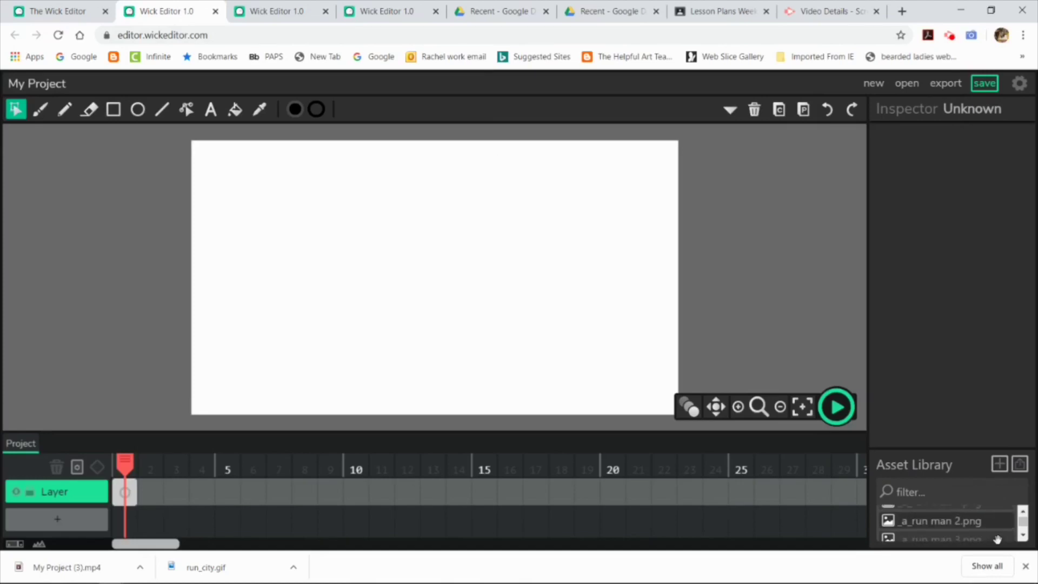
scroll(998, 539, "down", 2)
left_click_drag(981, 535, 299, 306)
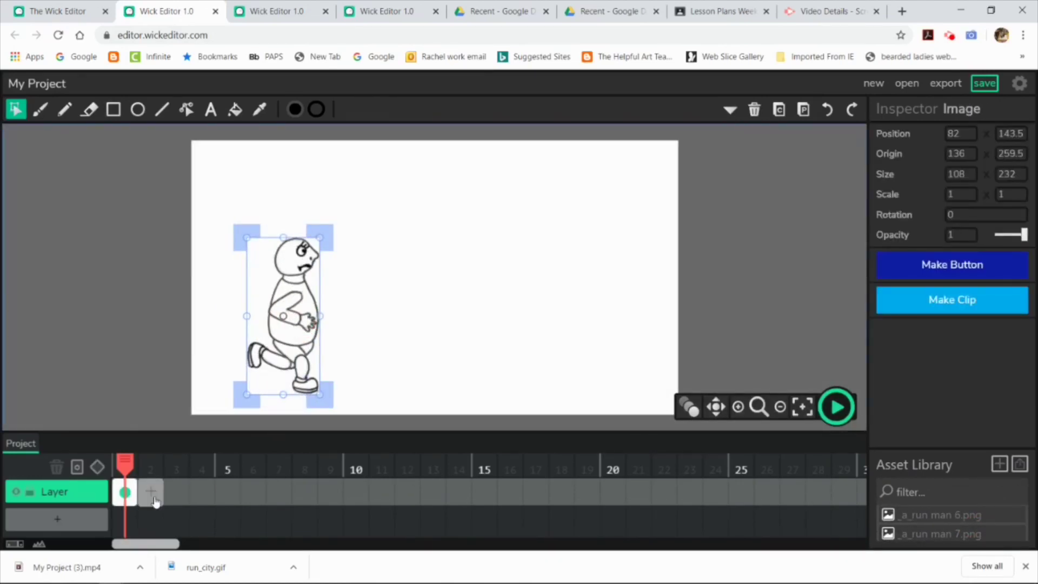
Add frame 2, turn on onion skinning, and paste the _a_run man 7 pose at the same spot
left_click(155, 502)
left_click(126, 494)
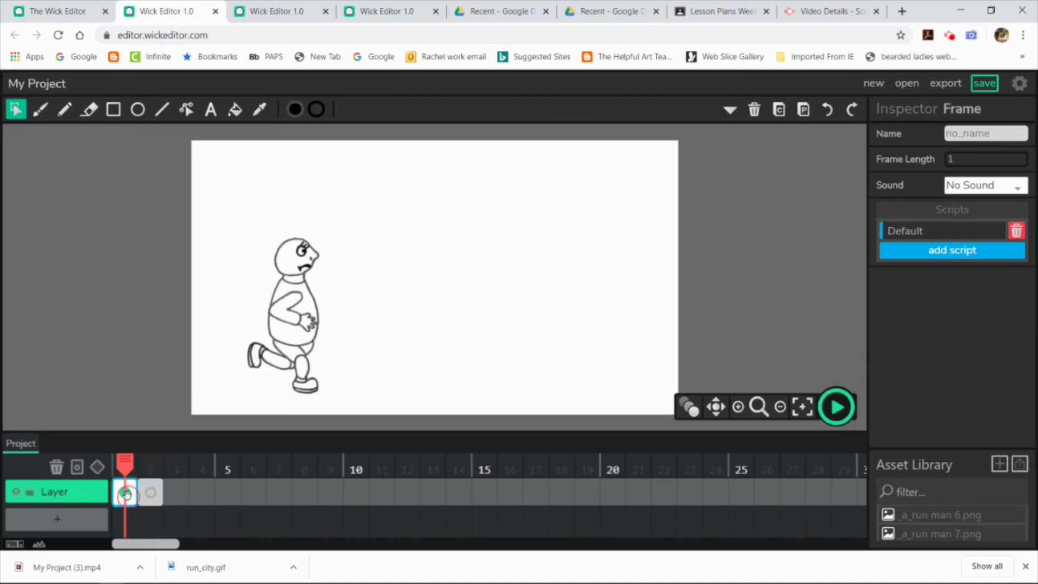
left_click(150, 492)
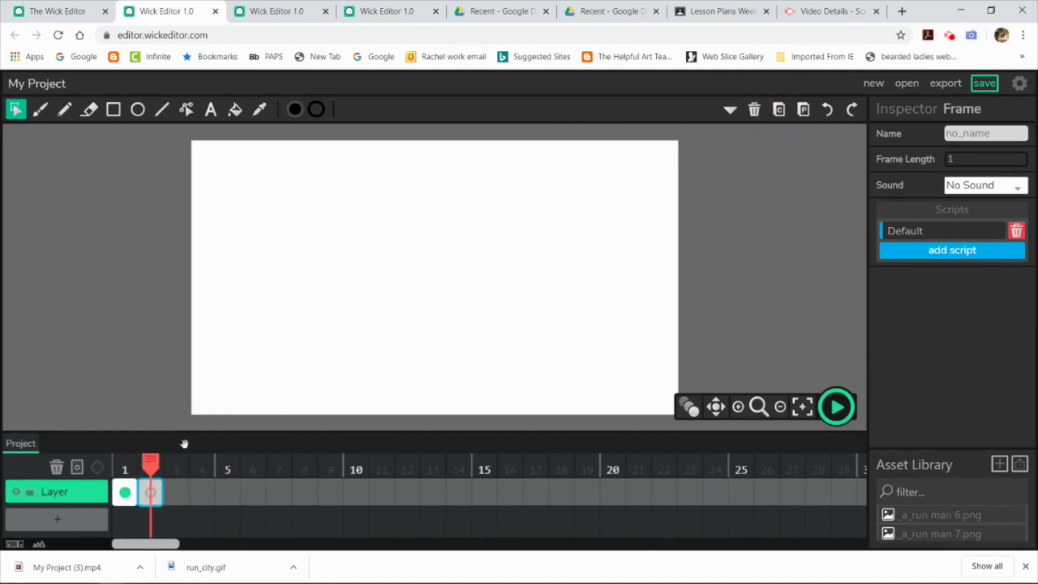
left_click(688, 407)
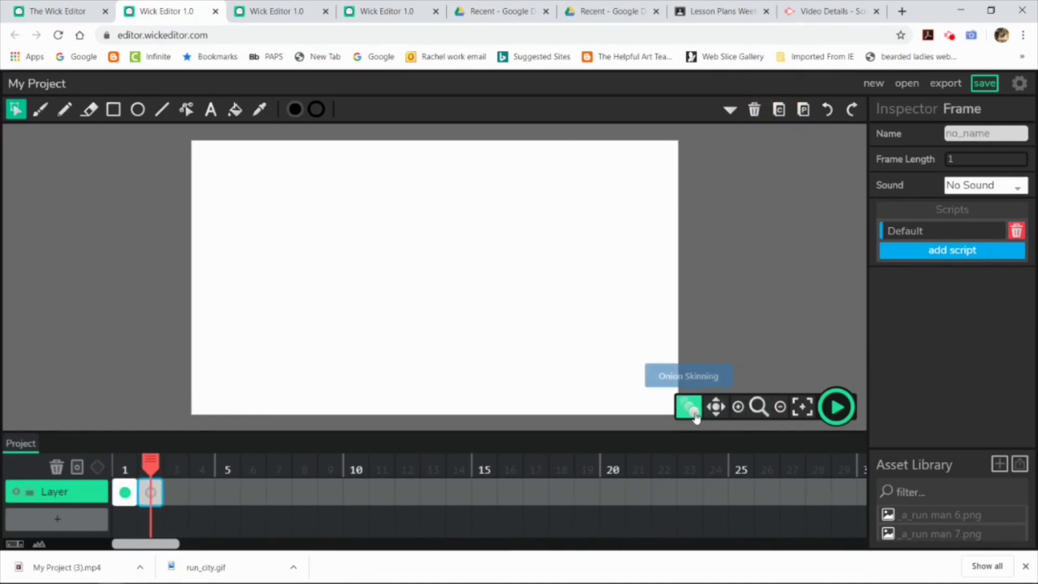
left_click(804, 110)
Place _a_run man 6.png on a new frame 3, aligned over the onion-skinned figure, and paste the same pose onto a new frame 4
left_click(184, 509)
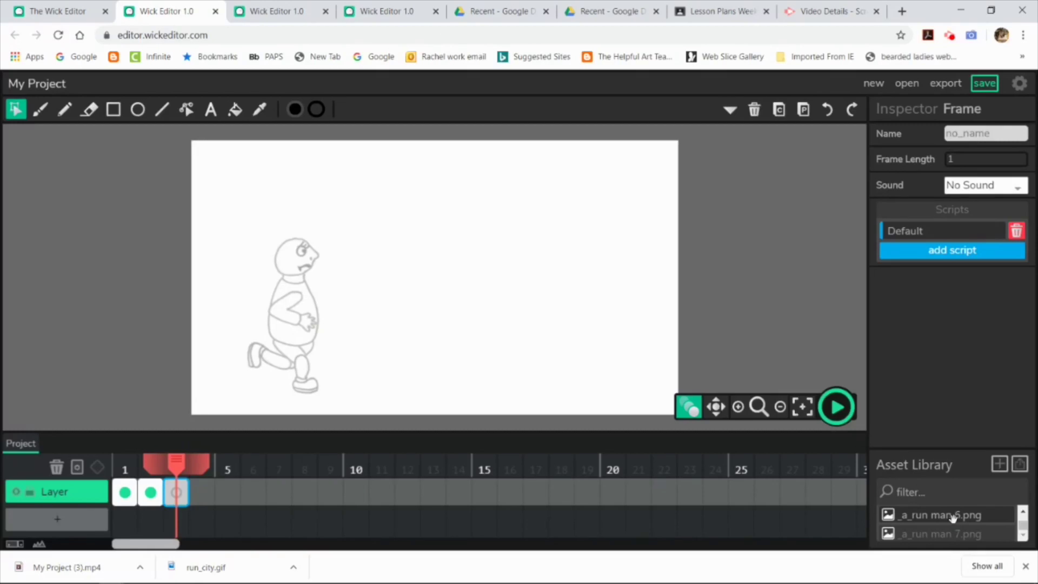
left_click_drag(952, 518, 298, 328)
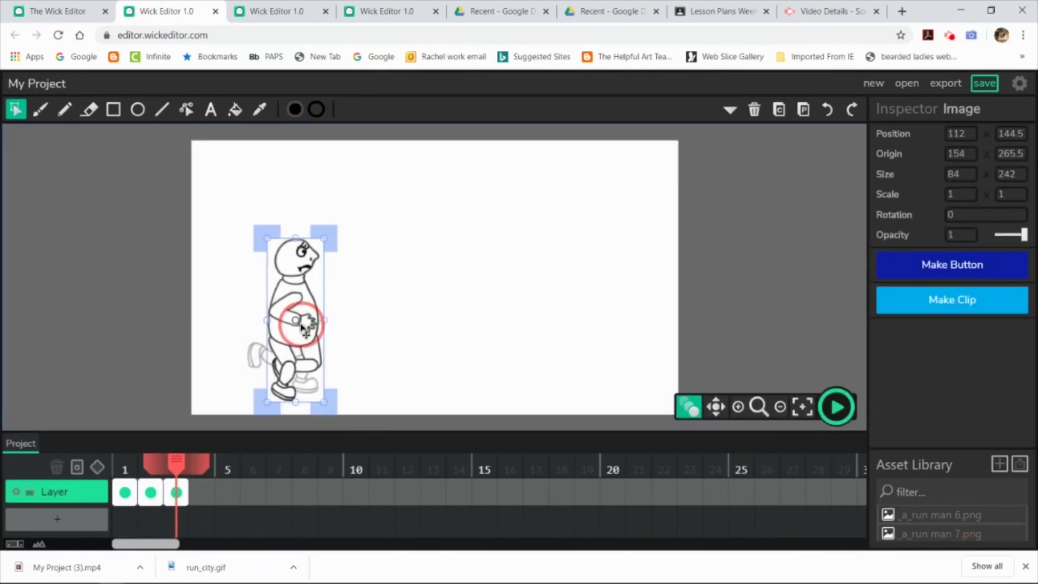
left_click(205, 491)
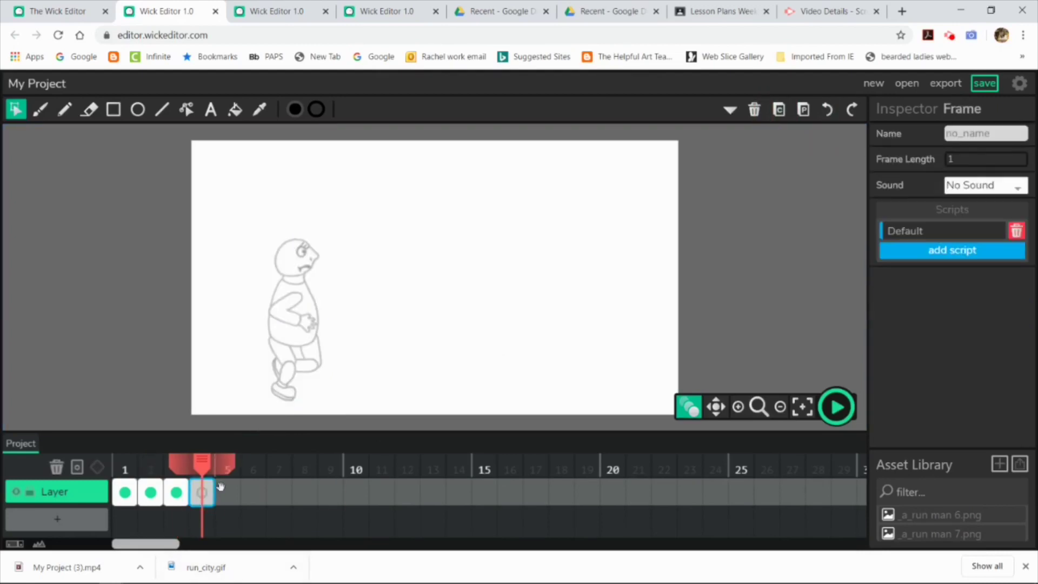
left_click(804, 110)
Add frame 5 and place _a_run man 5.png on it, aligned over the onion-skinned figure
left_click(228, 492)
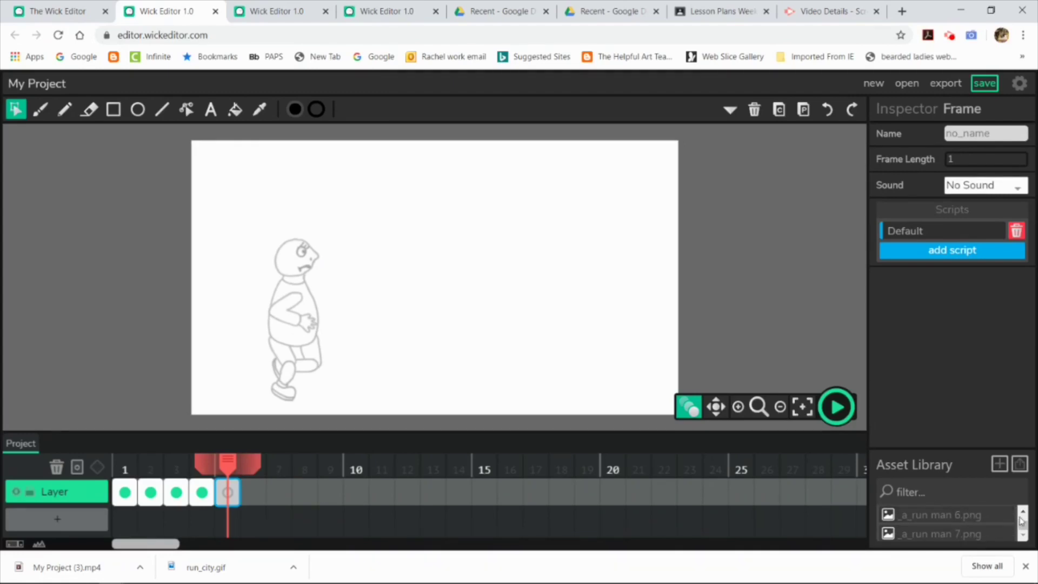
scroll(1020, 521, "up", 2)
left_click_drag(968, 523, 306, 326)
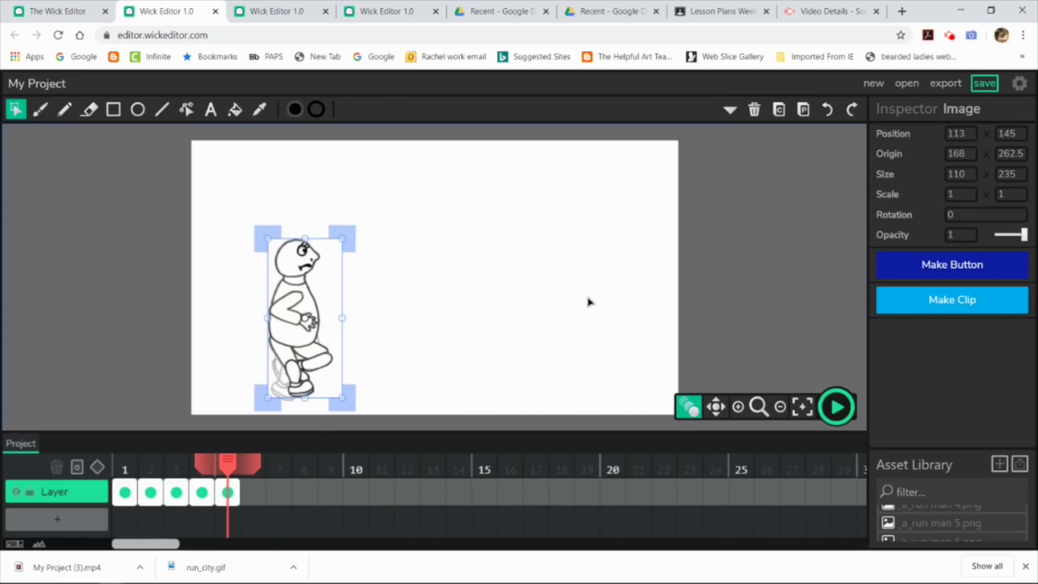
Copy the _a_run man 5 pose from frame 5 and paste it onto a new frame 6
left_click(779, 109)
left_click(253, 491)
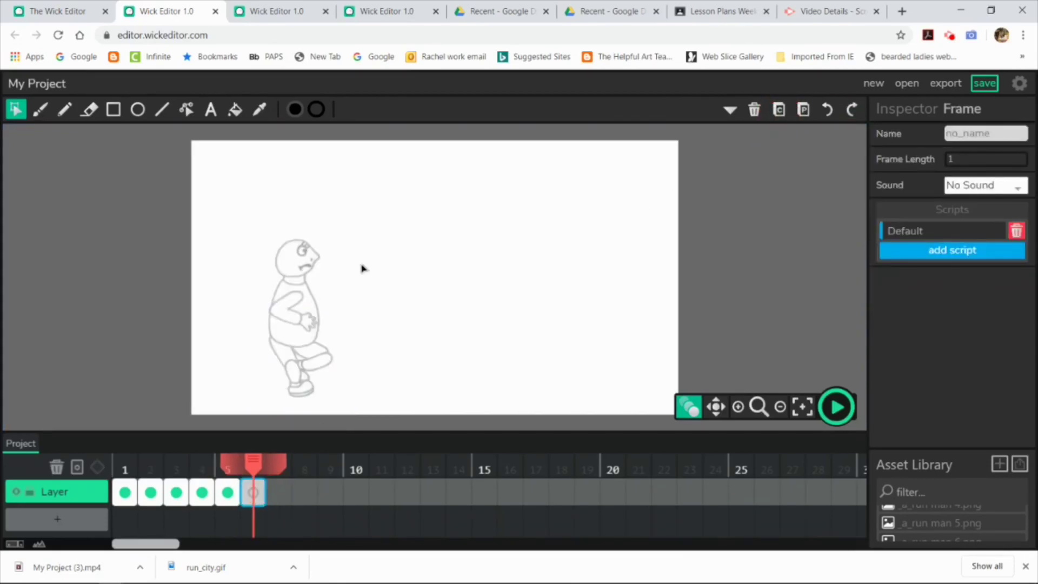
left_click(804, 110)
Add frame 7 and place _a_run man 4.png on it, aligned over the onion-skinned figure
left_click_drag(255, 469, 279, 490)
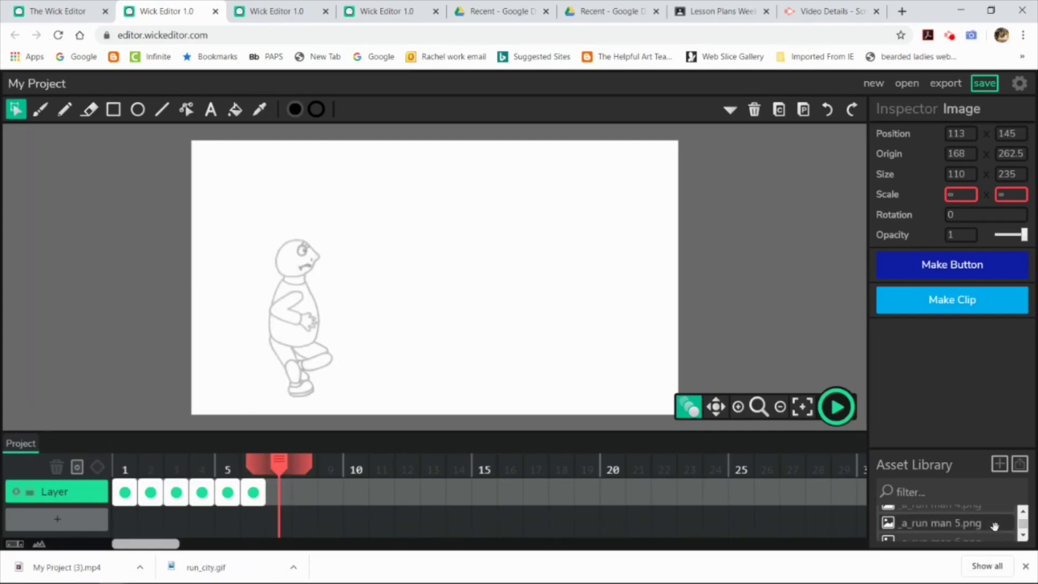
scroll(995, 525, "up", 3)
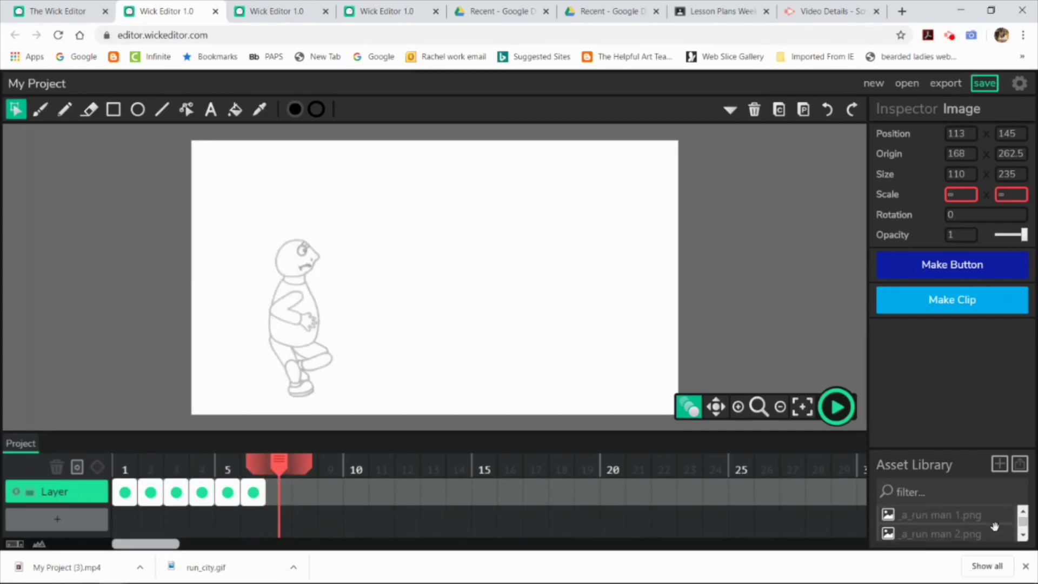
left_click(1023, 542)
left_click_drag(971, 520, 320, 341)
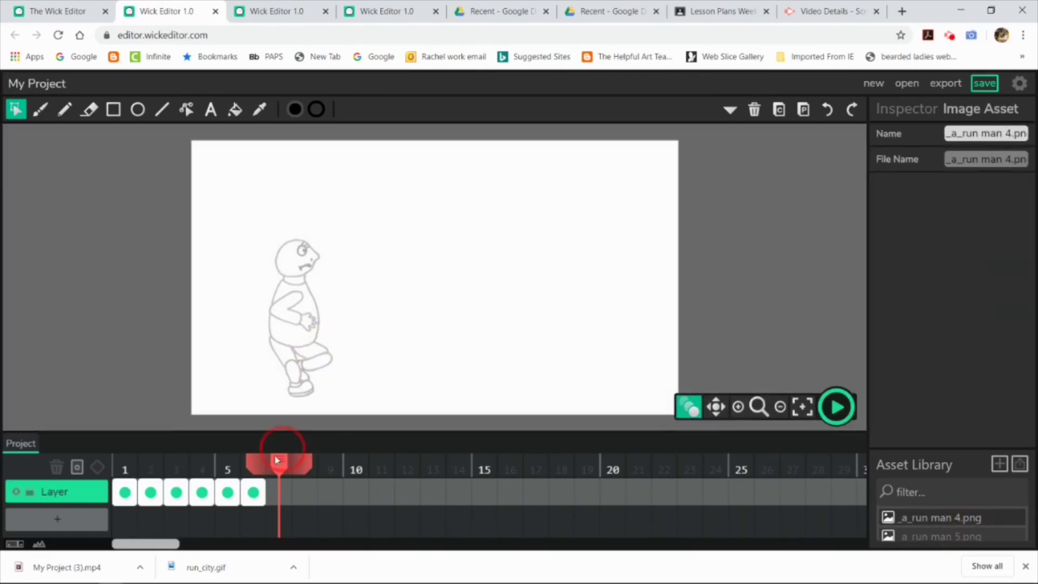
left_click(254, 494)
left_click(279, 492)
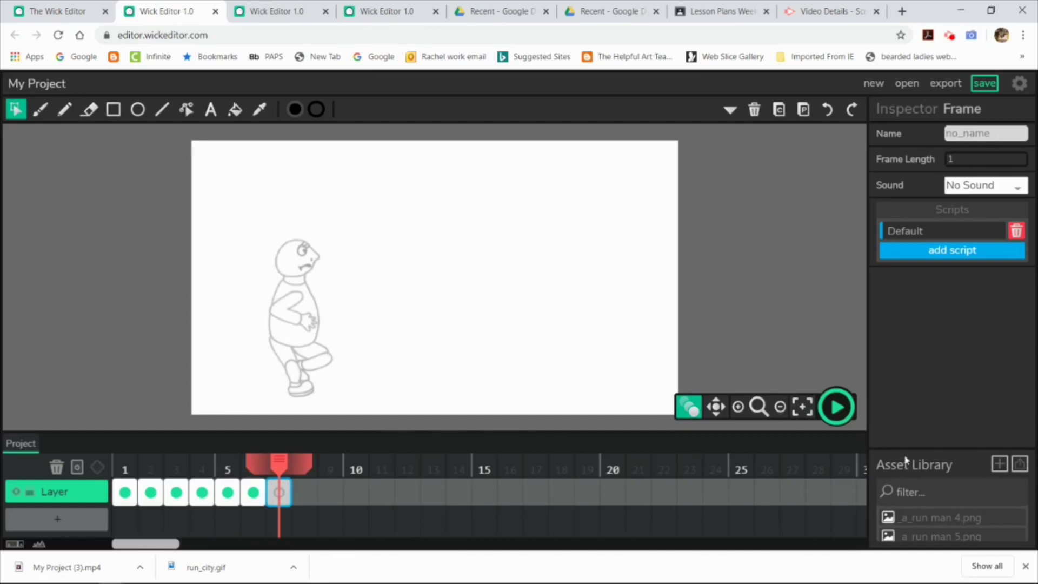
left_click_drag(945, 518, 314, 331)
Add frame 8 and paste the _a_run man 4 pose from frame 7 onto it
left_click(304, 492)
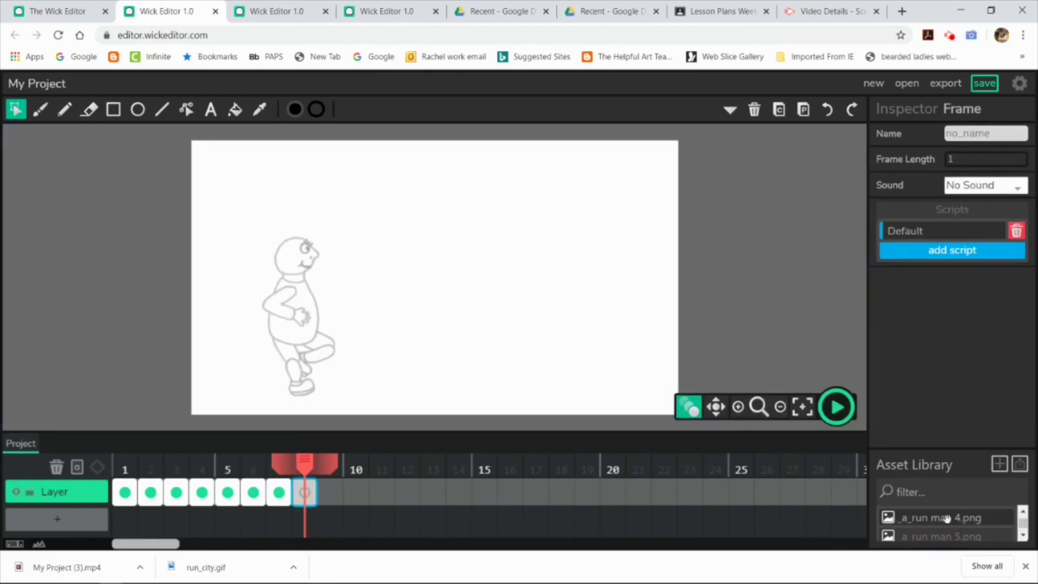
left_click(278, 492)
left_click(304, 492)
left_click(803, 109)
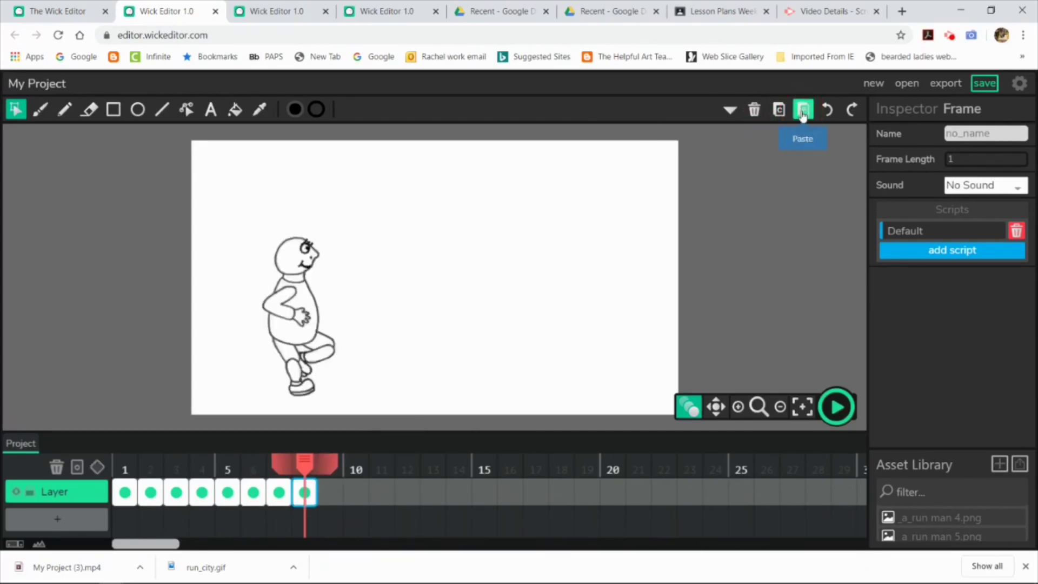
Place _a_run man 3.png on a new frame 9, aligned over the onion-skinned figure, and paste the same pose onto a new frame 10
left_click(330, 492)
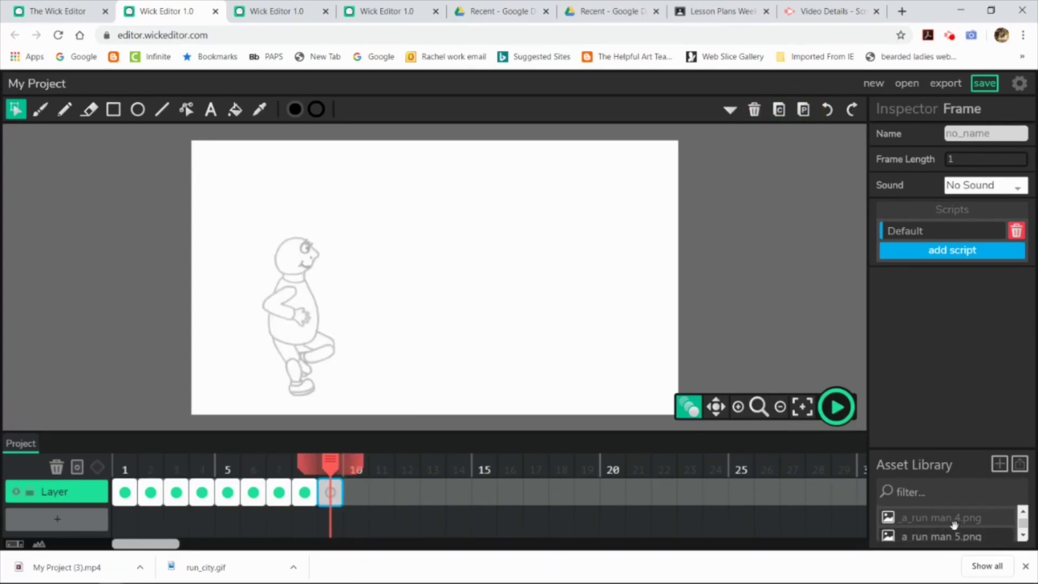
scroll(955, 523, "up", 2)
left_click_drag(966, 525, 302, 323)
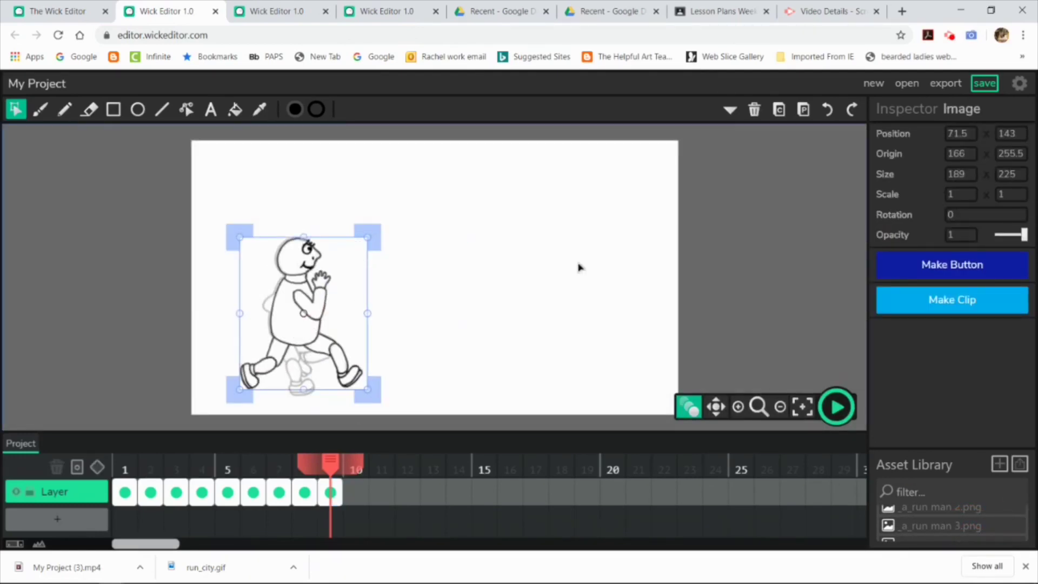
left_click(779, 111)
key("shift+period")
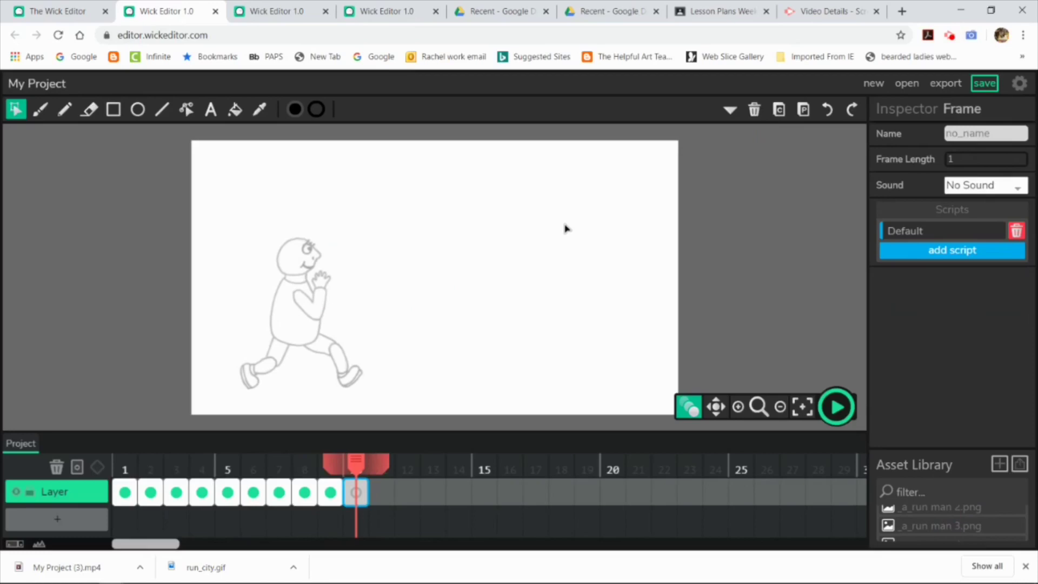
left_click(804, 111)
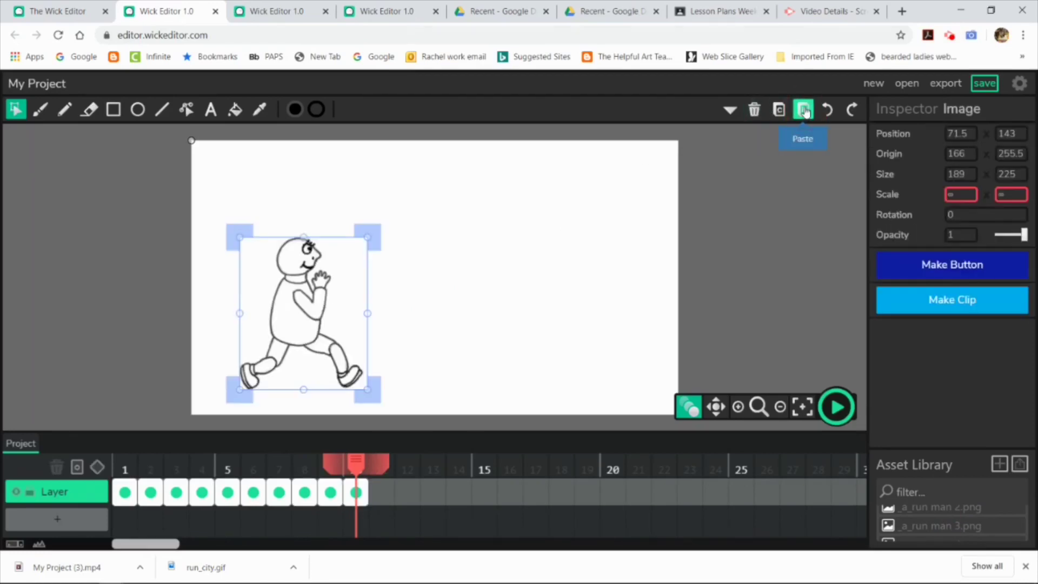
Place _a_run man 2.png on a new frame 11, aligned over the onion-skinned figure, and paste the same pose onto a new frame 12
left_click(390, 500)
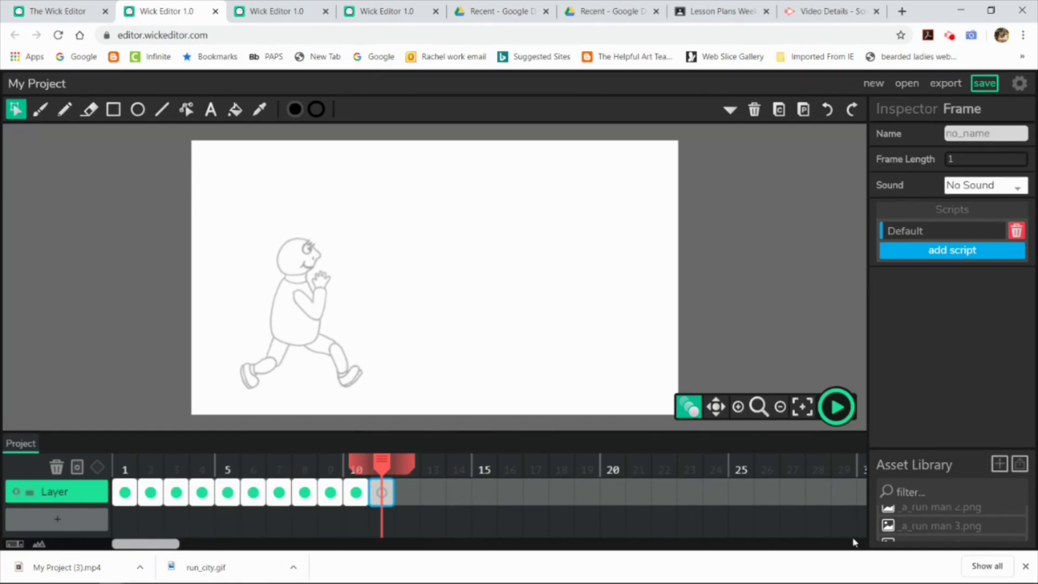
left_click(1024, 511)
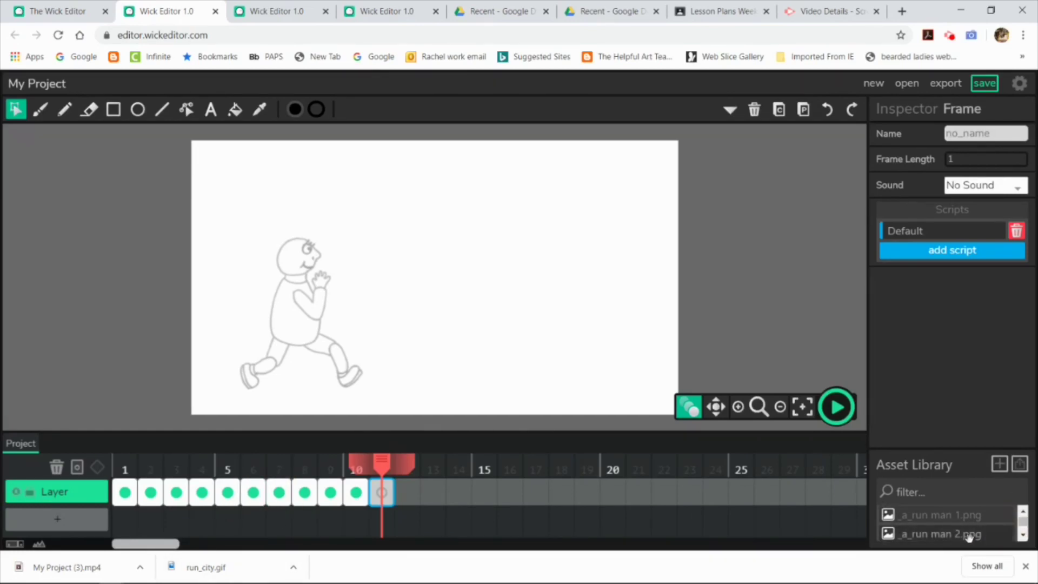
left_click(940, 534)
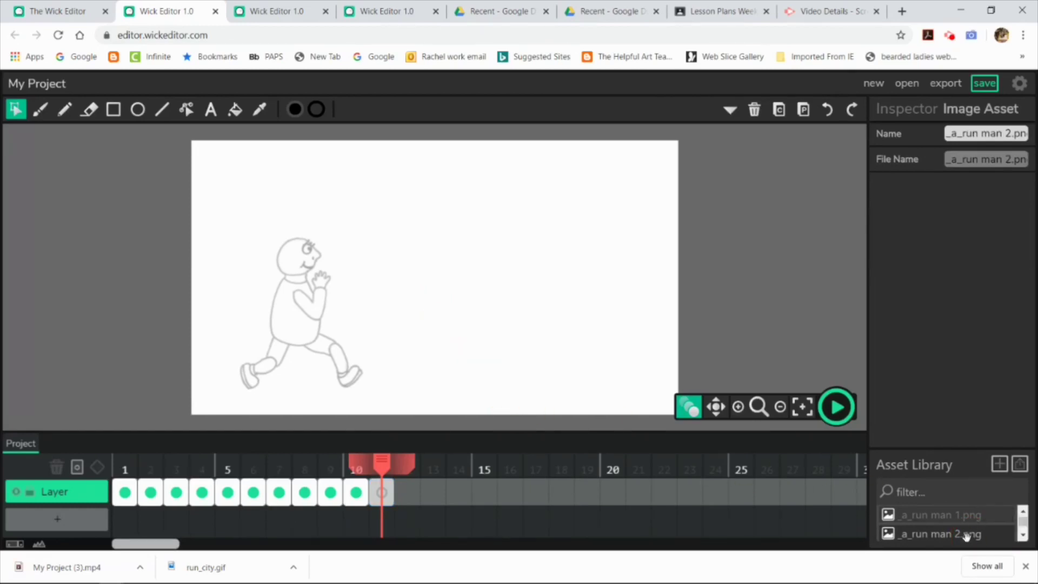
left_click_drag(966, 535, 474, 341)
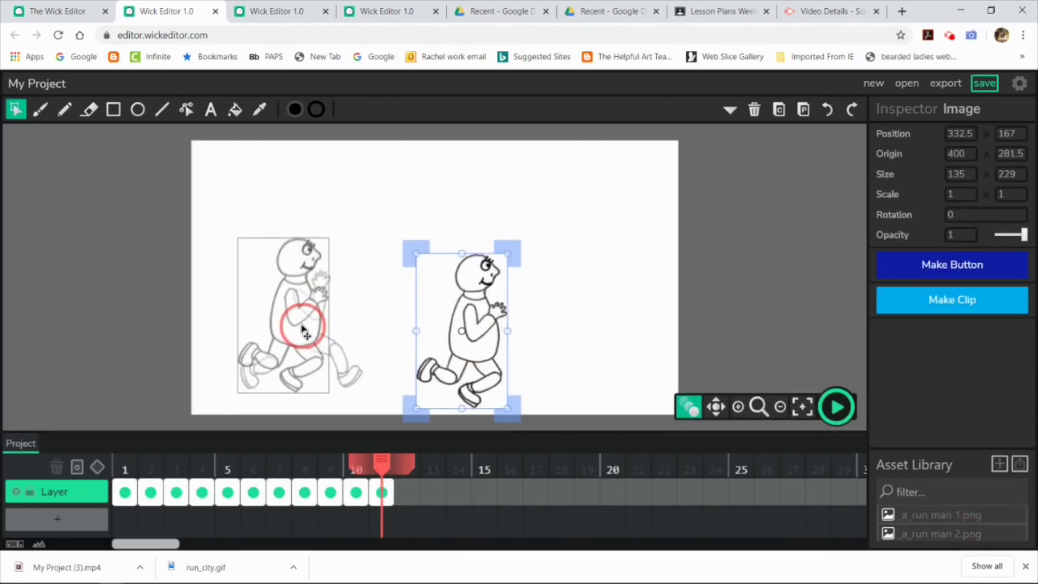
left_click_drag(304, 332, 305, 331)
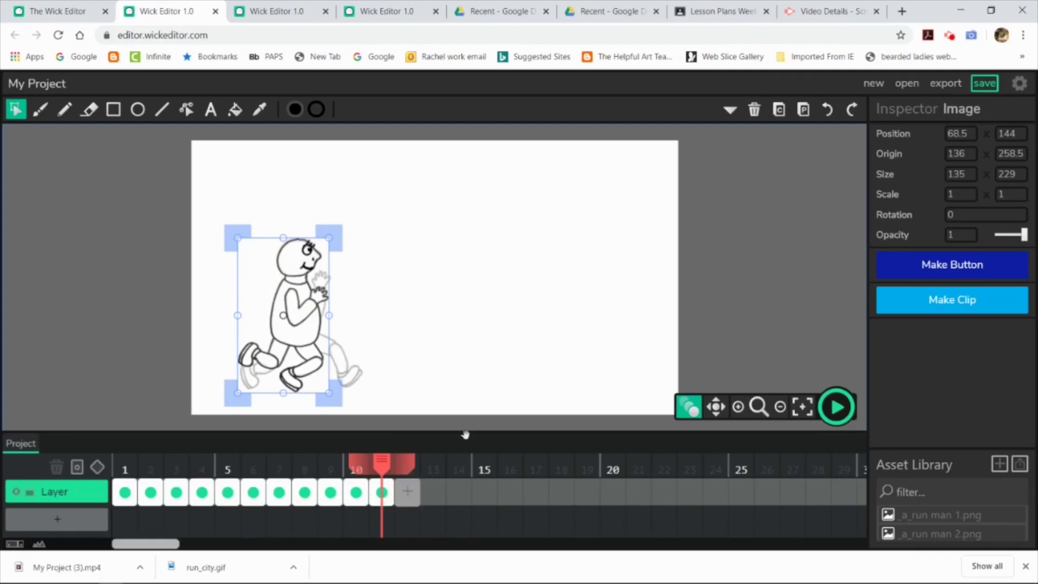
left_click(778, 109)
left_click(409, 492)
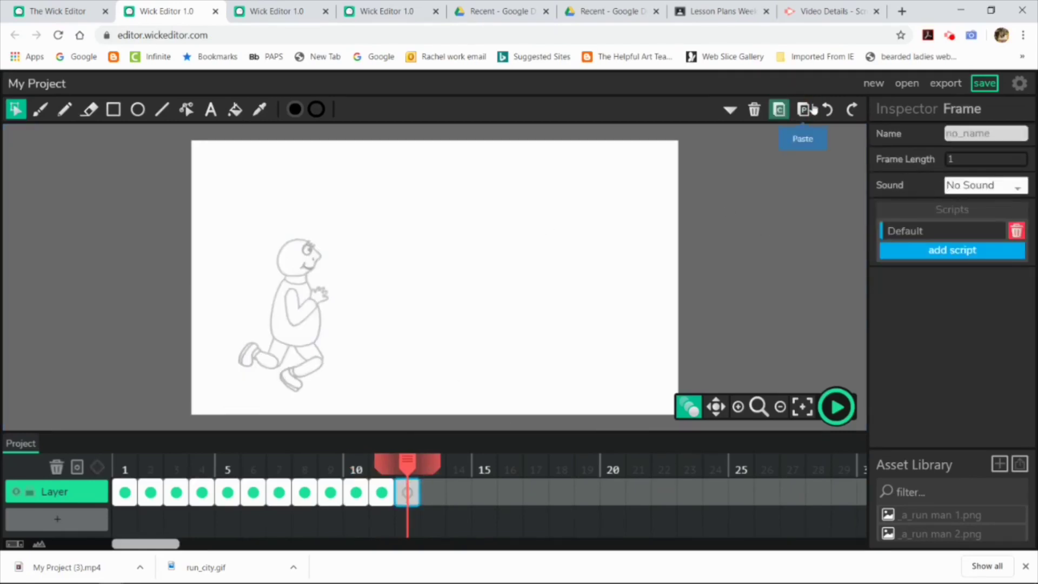
left_click(804, 109)
Play the animation from frame 1 to check the run, stop it, and scrub to frame 12
left_click_drag(409, 465, 125, 466)
left_click(843, 416)
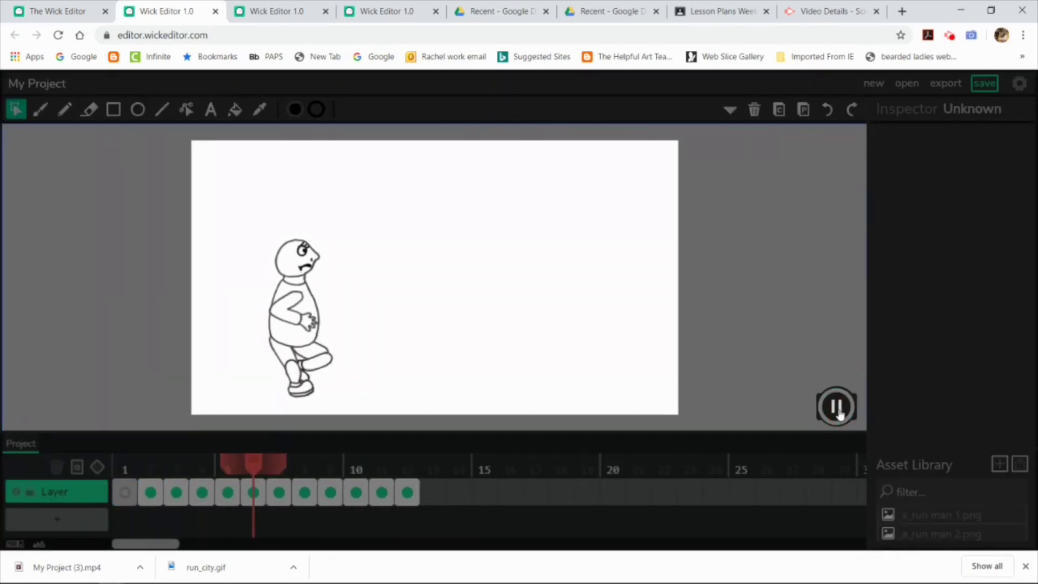
left_click(837, 411)
left_click_drag(359, 467, 412, 470)
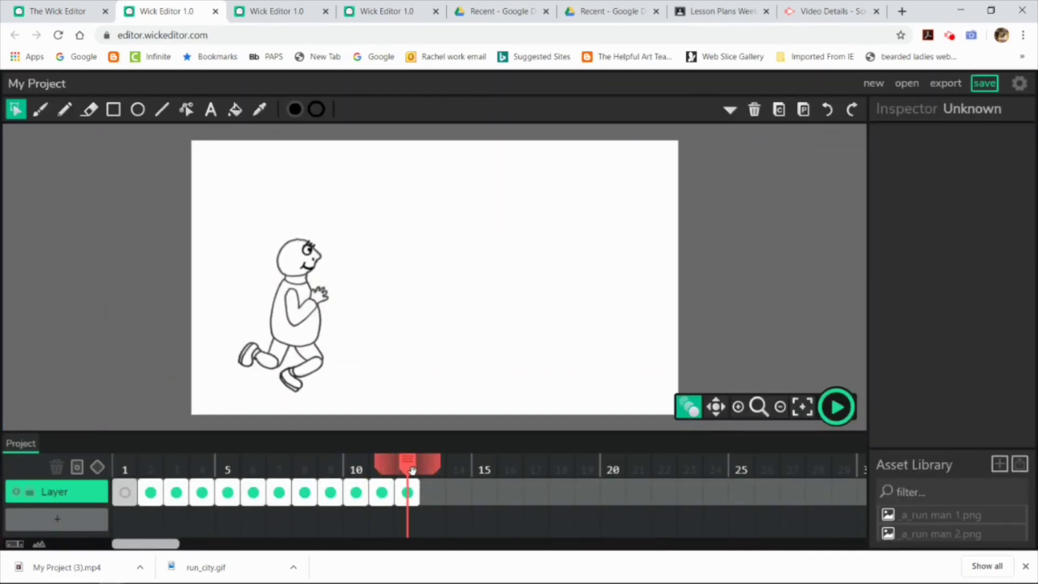
Copy the _a_run man 3 pose from frame 10 onto new frames 13 and 14
left_click(356, 492)
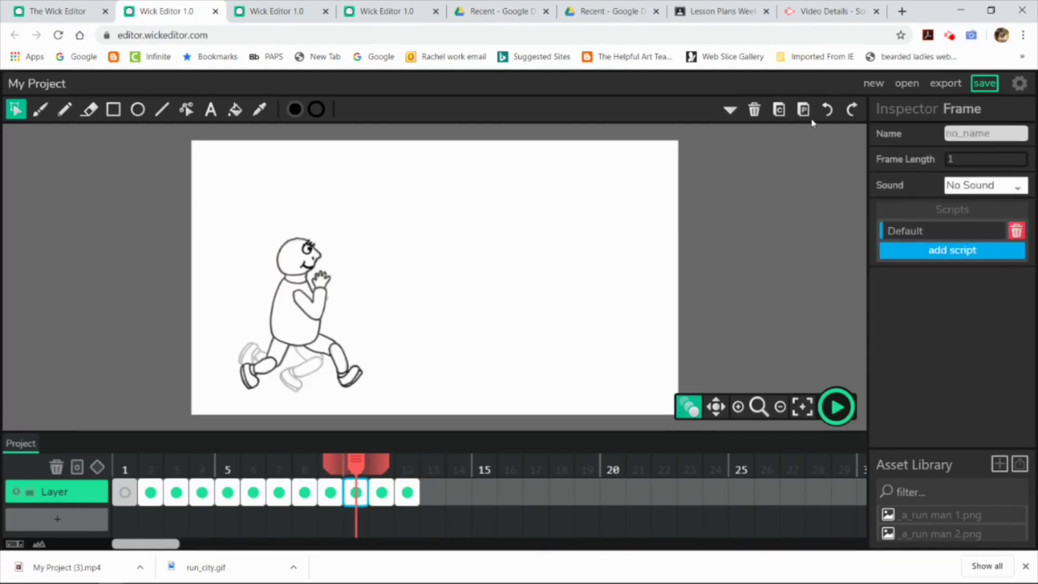
left_click(434, 491)
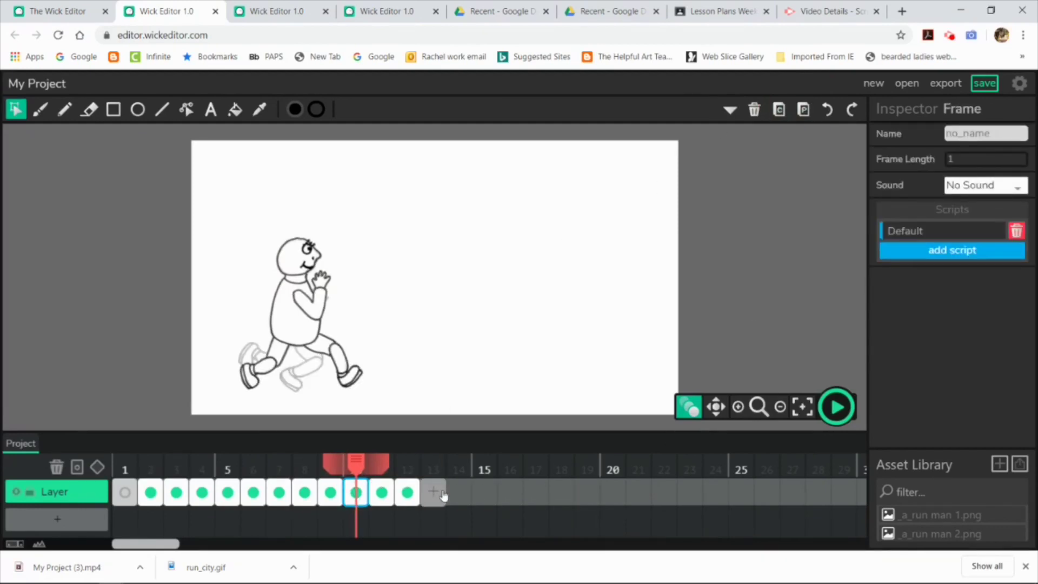
left_click(805, 110)
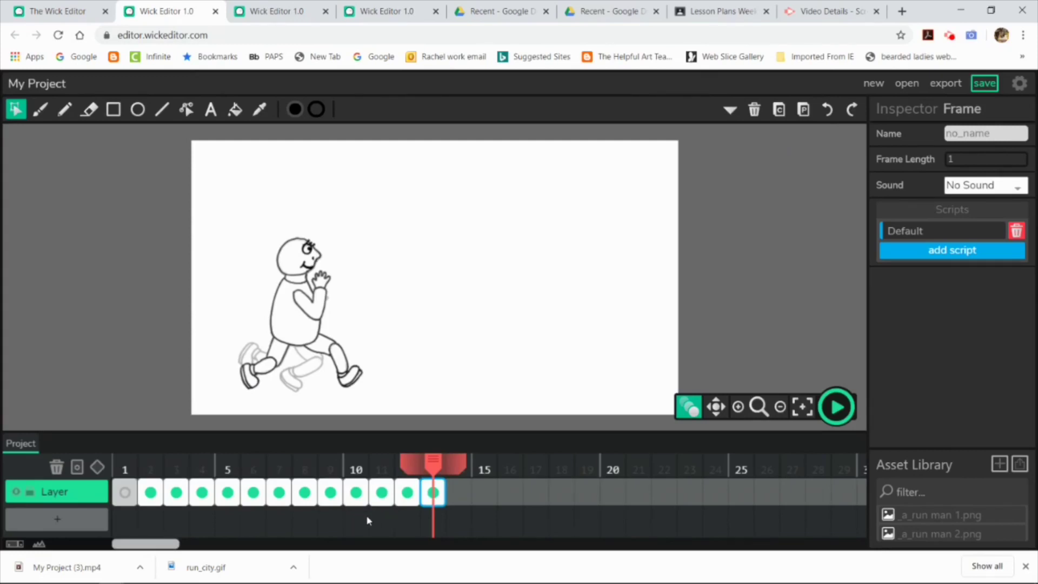
left_click(458, 493)
left_click(806, 109)
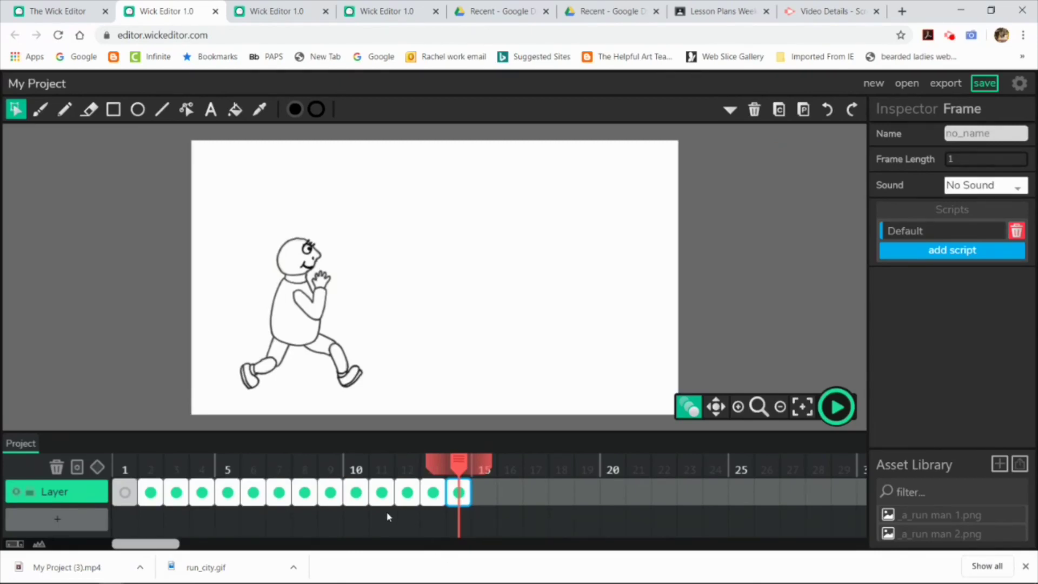
Add frames 15 and 16 and paste the copied _a_run man 3 pose onto both
left_click(279, 491)
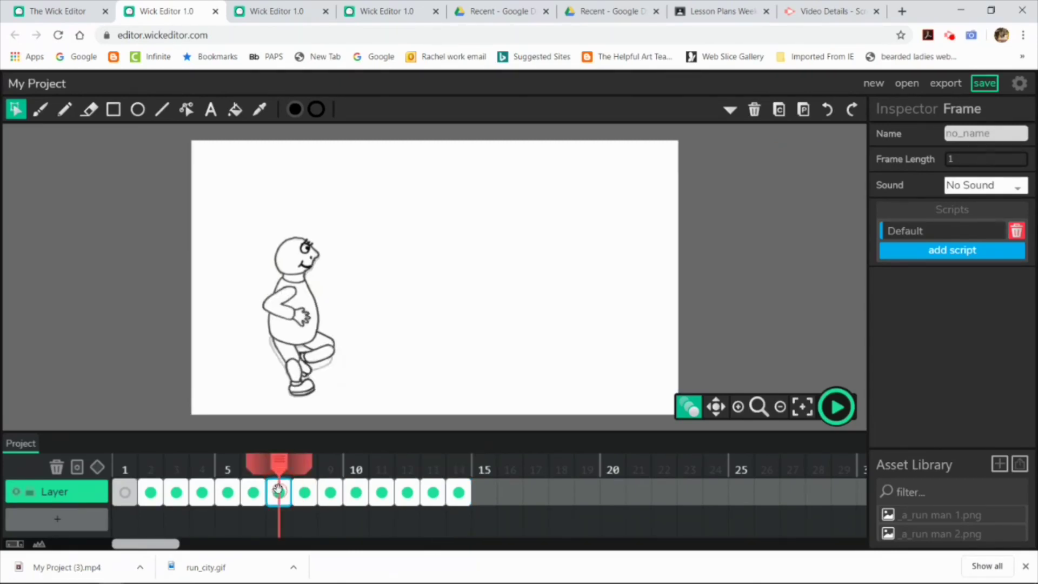
left_click(487, 493)
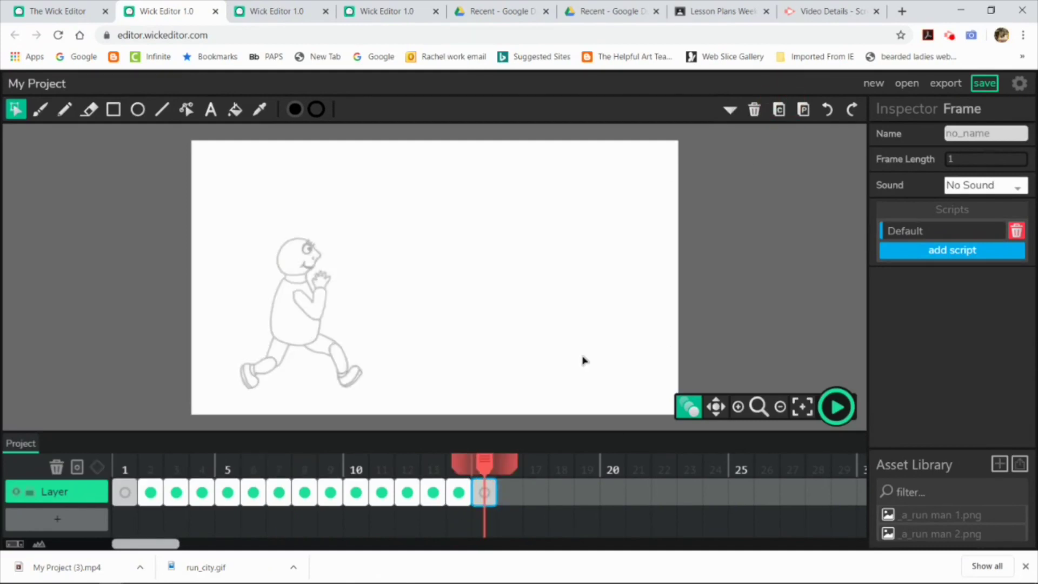
left_click(806, 112)
key("shift+=")
left_click(804, 109)
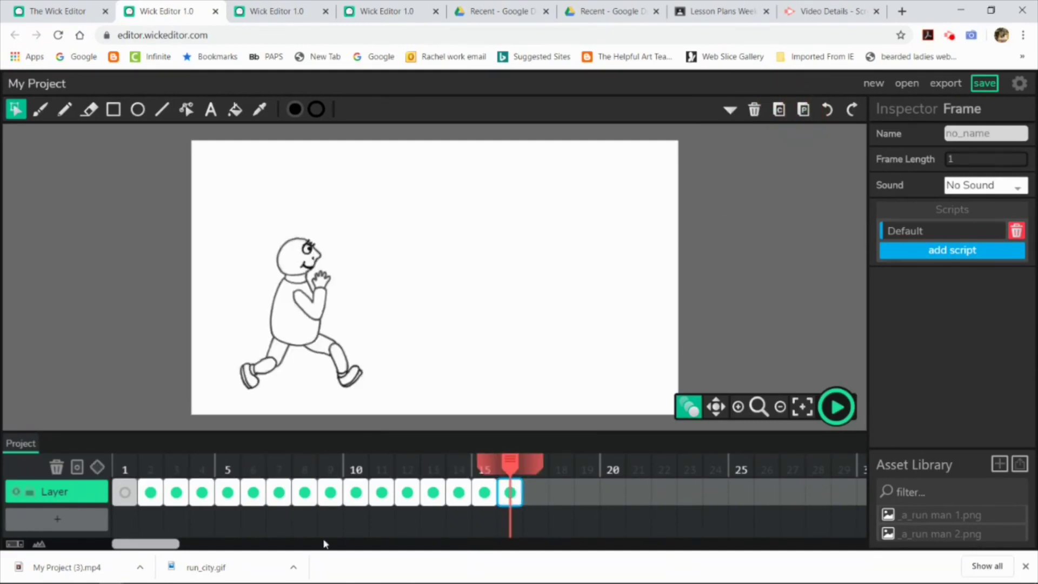
Copy the _a_run man 5 pose from frame 5 onto new frames 17 and 18
left_click(537, 500)
left_click(227, 492)
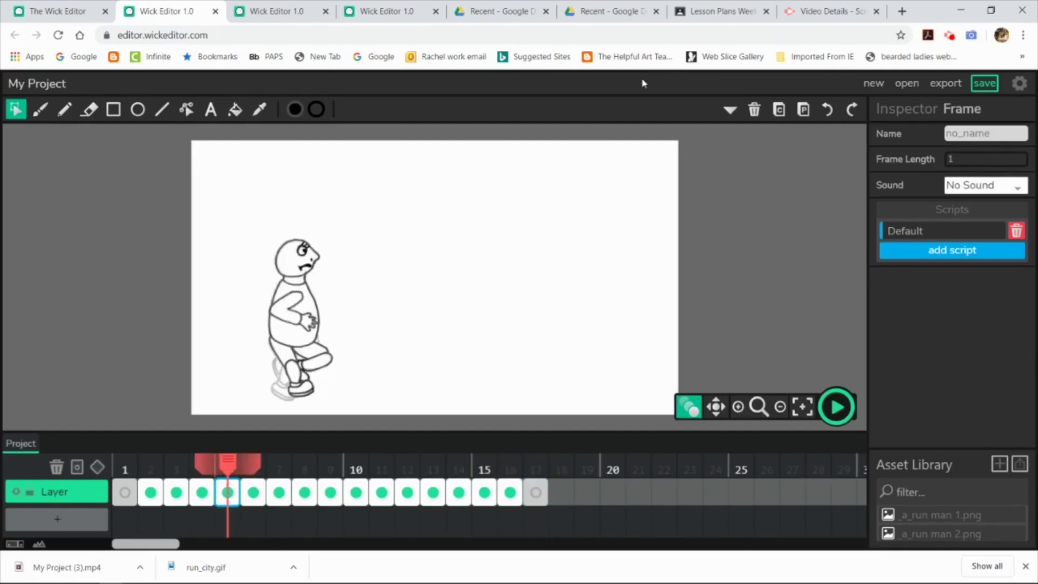
left_click(779, 109)
left_click(534, 491)
left_click(804, 110)
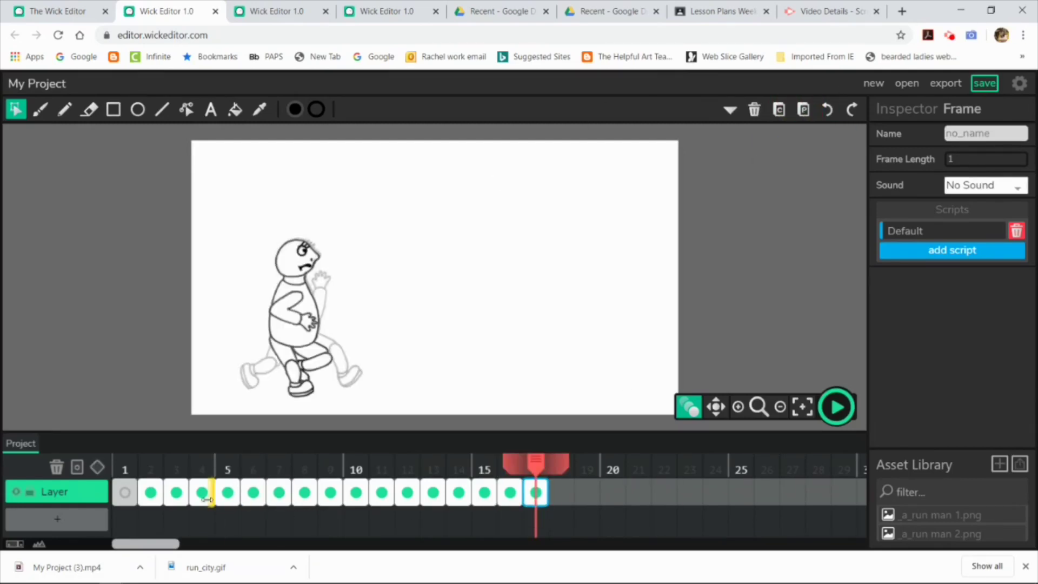
left_click(567, 498)
left_click(804, 109)
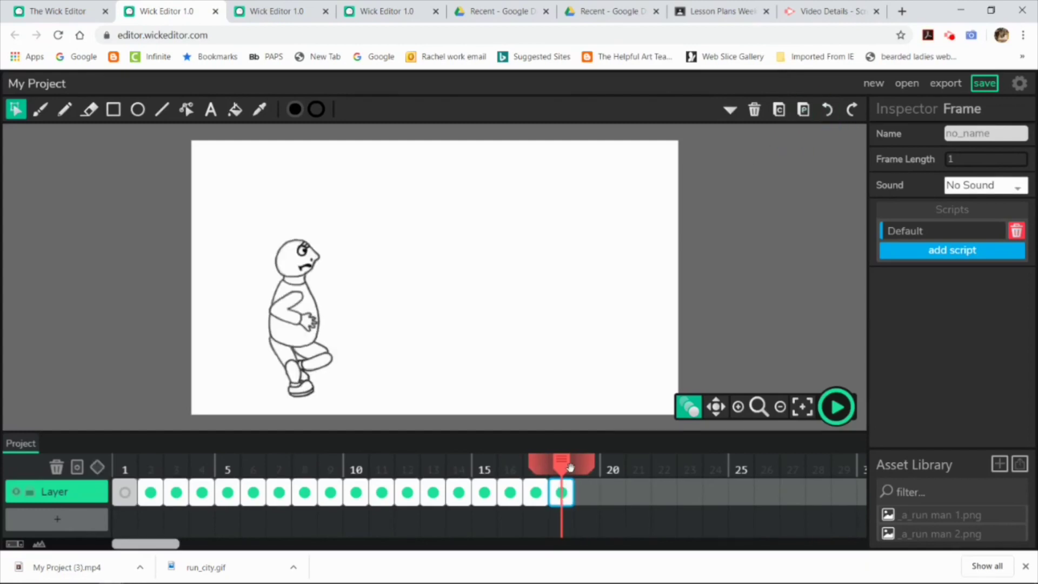
Copy the _a_run man 6 pose from frame 4 onto new frames 19 and 20
left_click(228, 454)
left_click_drag(201, 450, 560, 518)
left_click(227, 490)
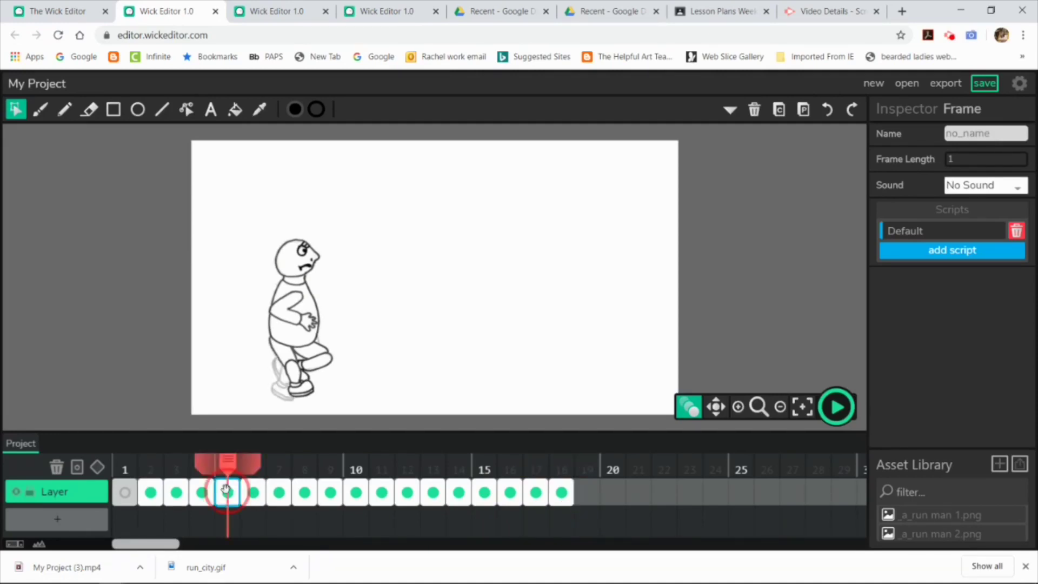
left_click(202, 494)
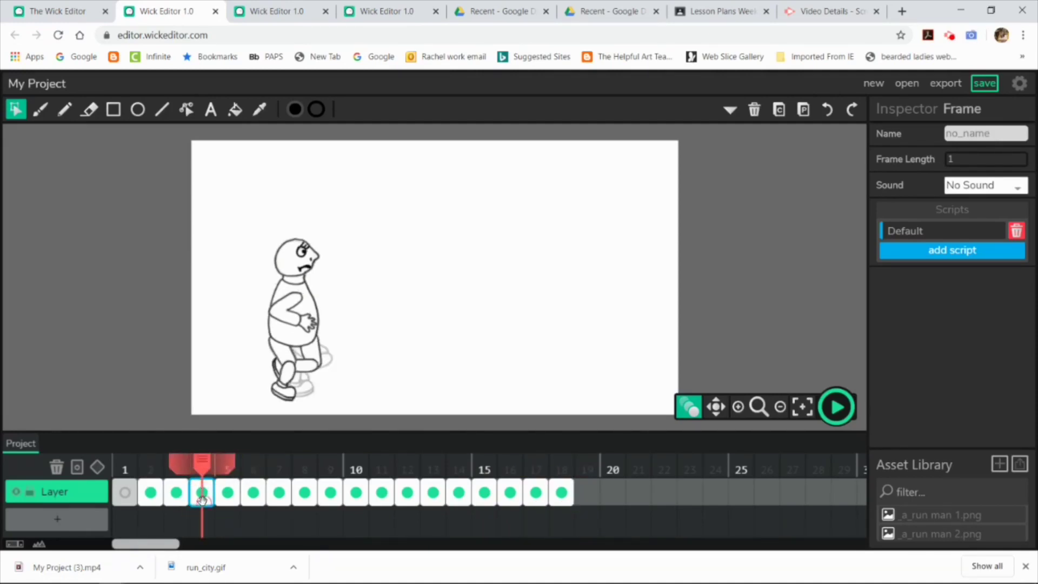
left_click(778, 110)
left_click(587, 492)
left_click(804, 110)
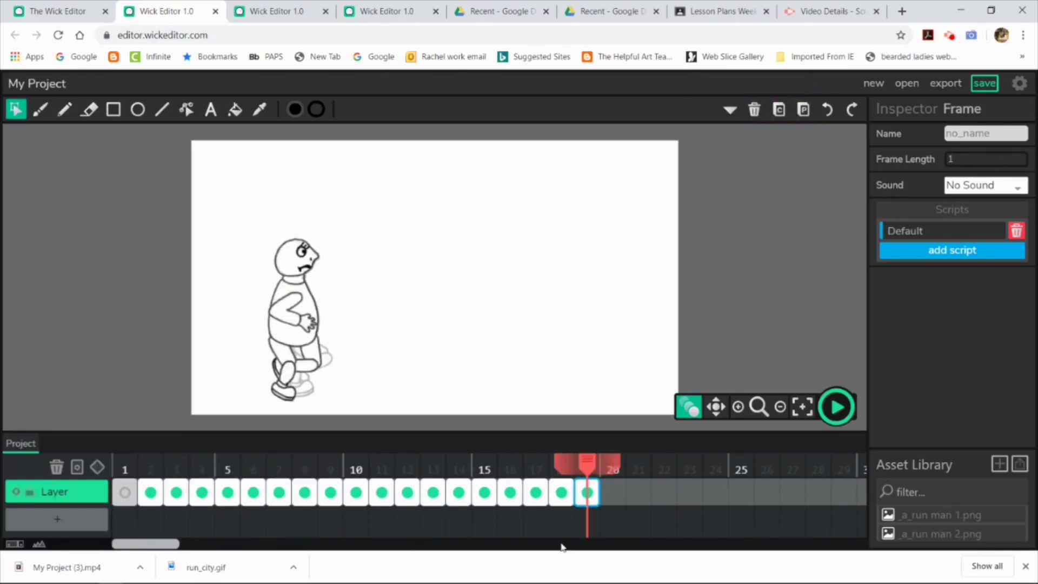
left_click(613, 492)
left_click(803, 109)
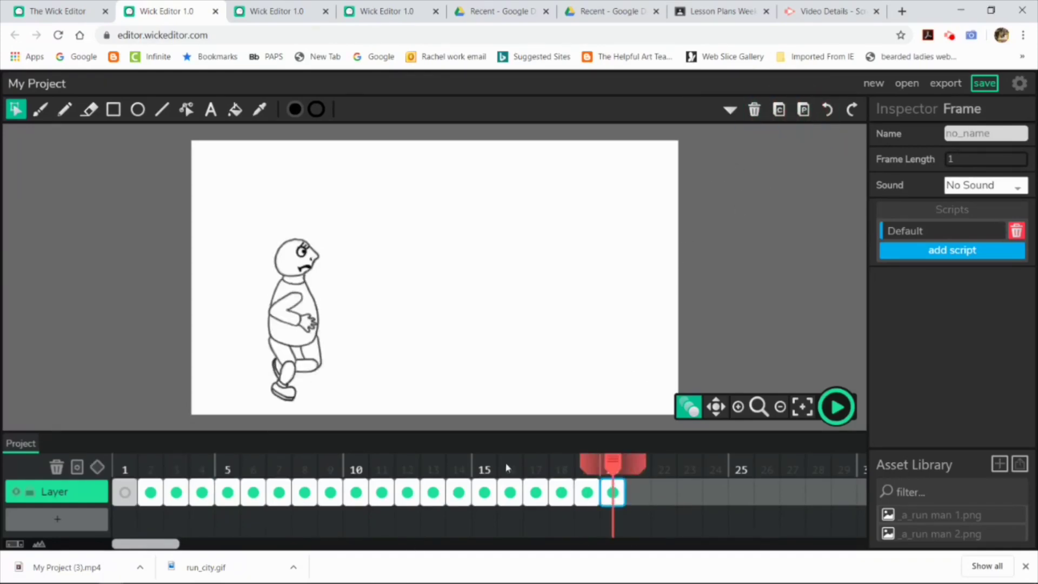
Add frame 21 and paste a copy of the pose from frame 3 onto it
left_click(639, 492)
left_click(176, 492)
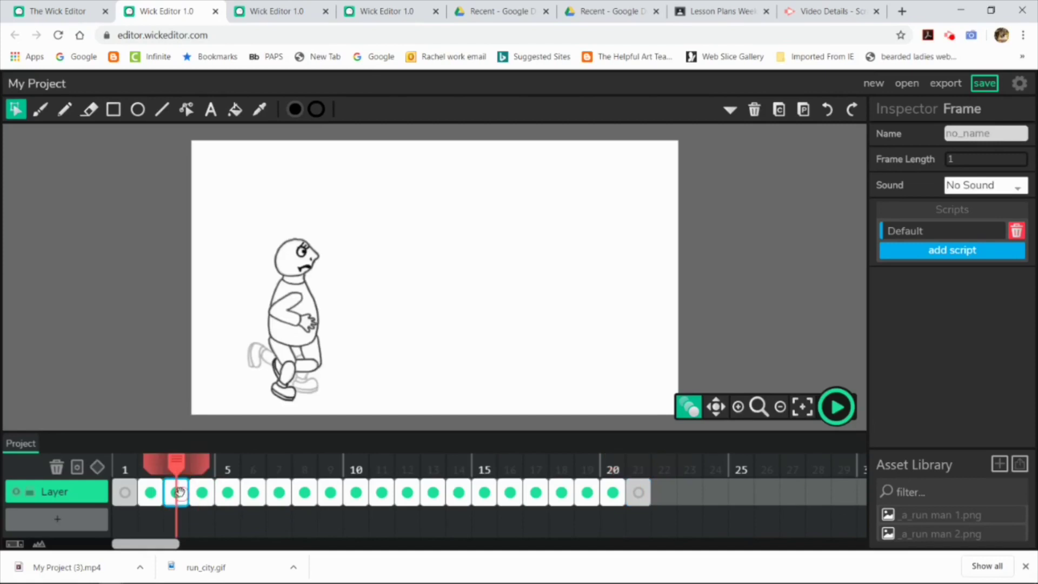
left_click(779, 110)
left_click(639, 492)
left_click(803, 109)
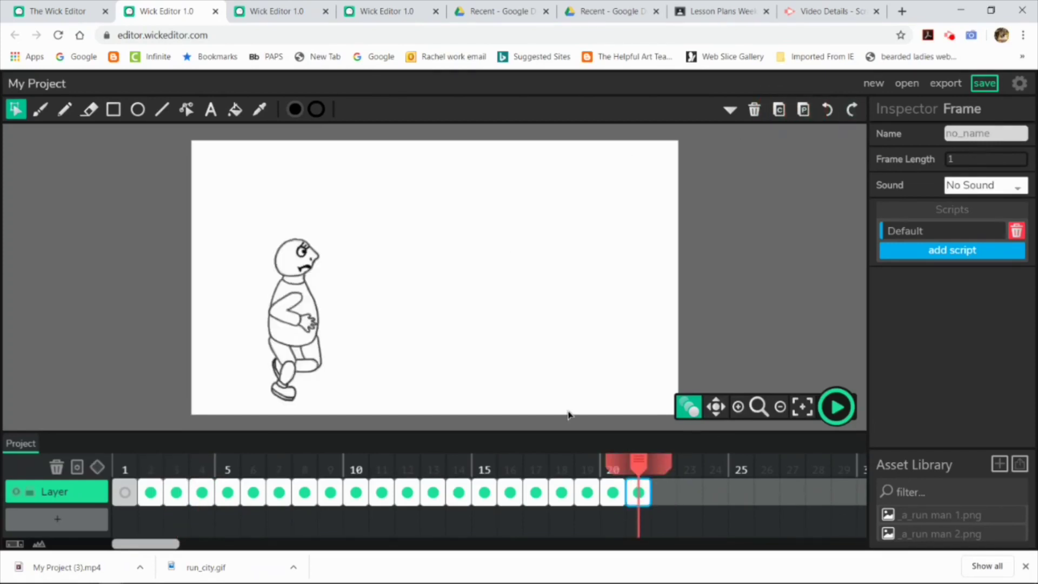
Copy the run pose from frame 2 and paste it onto new frames 22 and 23
left_click(152, 491)
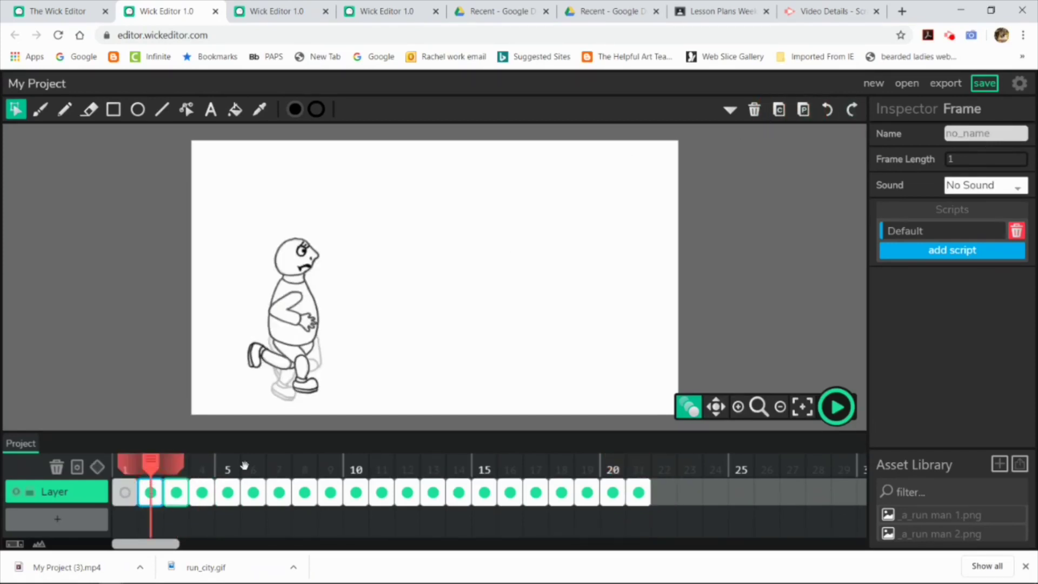
left_click(665, 491)
left_click(803, 109)
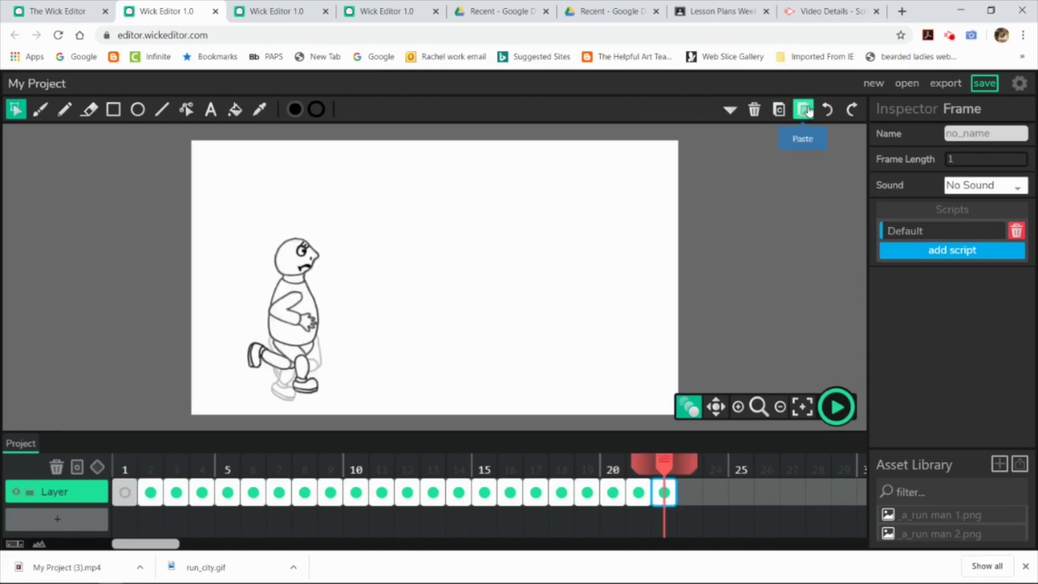
left_click(690, 492)
left_click(152, 492)
left_click(690, 492)
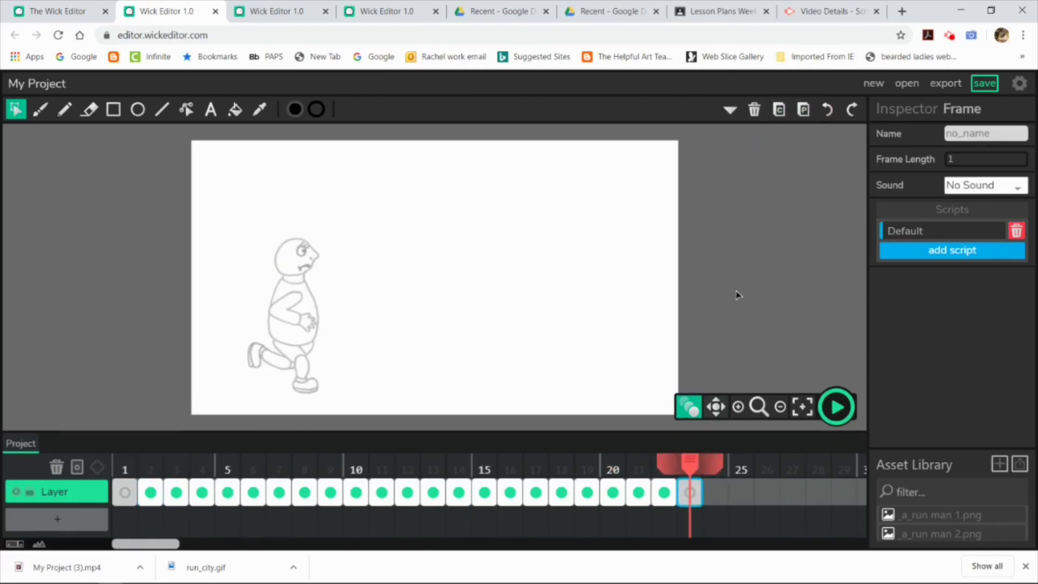
left_click(803, 109)
Paste the frame 2 pose onto the empty frame 1 and play the animation
left_click(837, 407)
left_click(125, 492)
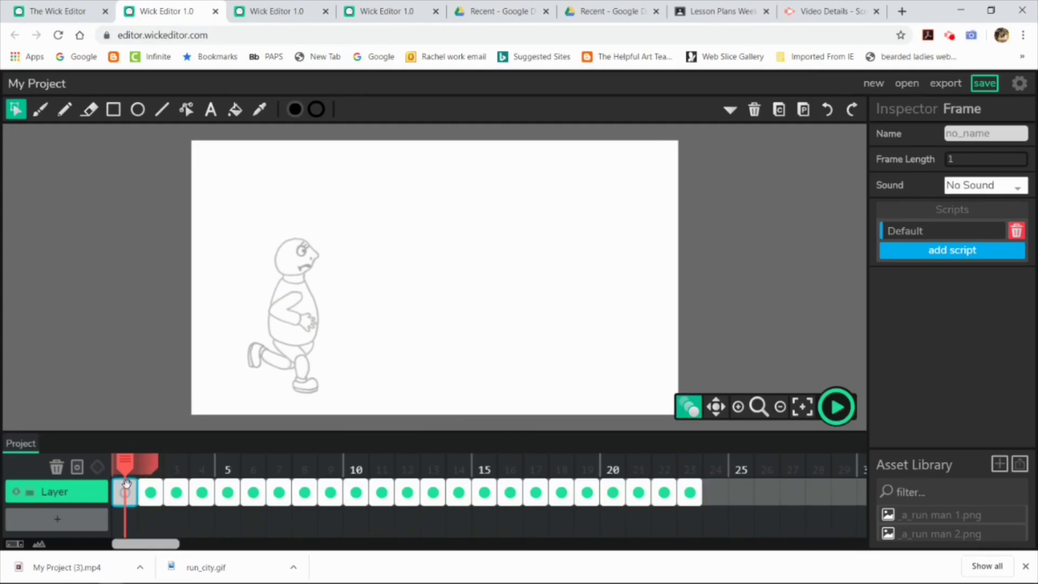
left_click(150, 492)
left_click(130, 496)
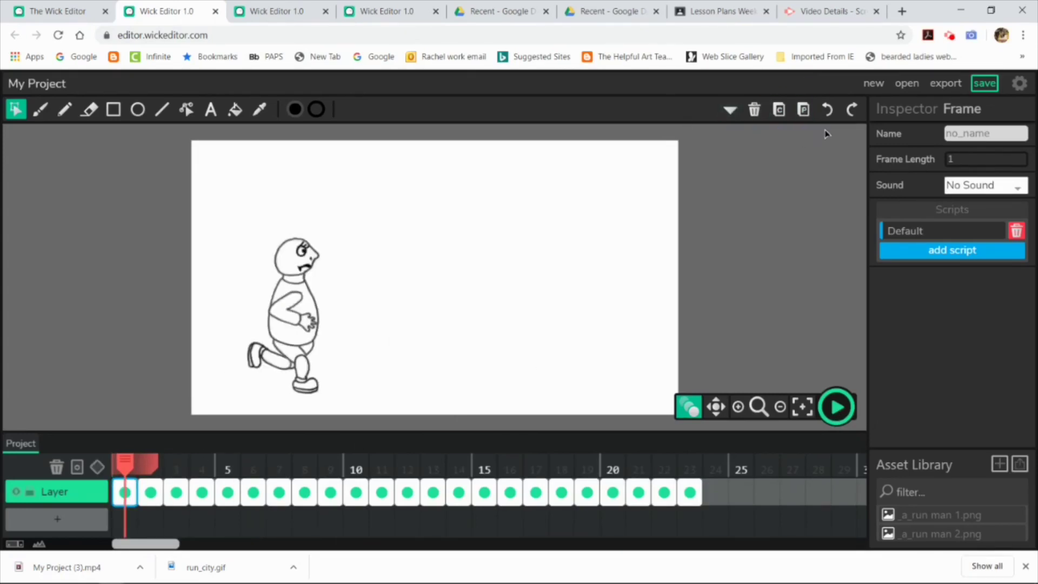
left_click(836, 409)
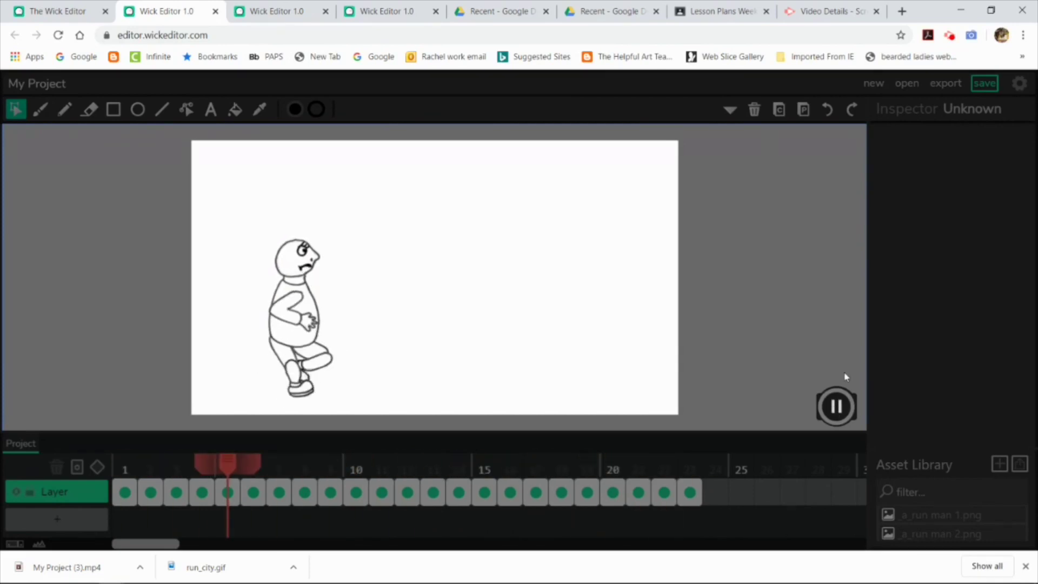
left_click(847, 391)
Set the project's framerate to 24 FPS
left_click(1019, 84)
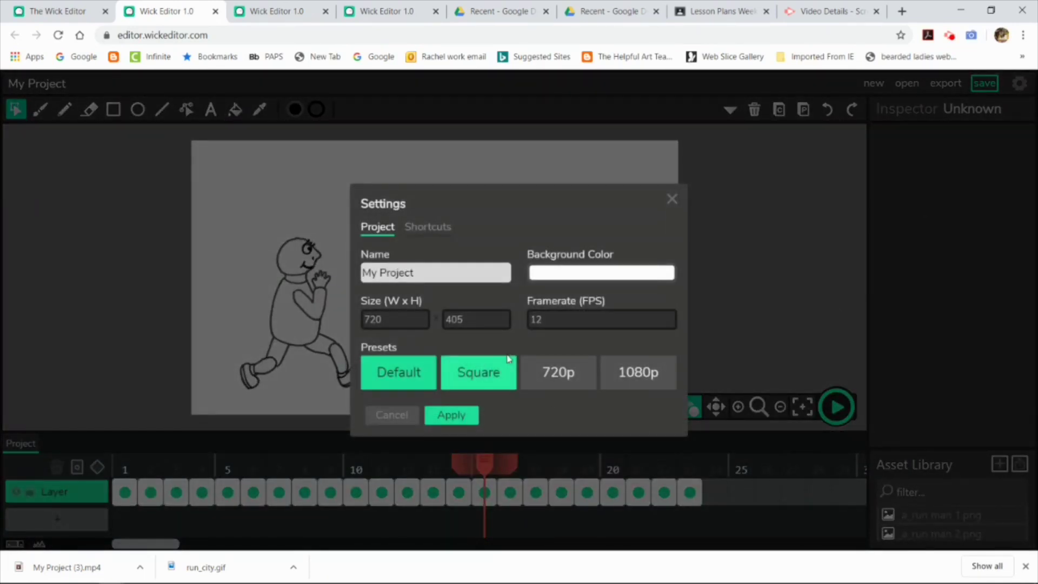
double_click(533, 321)
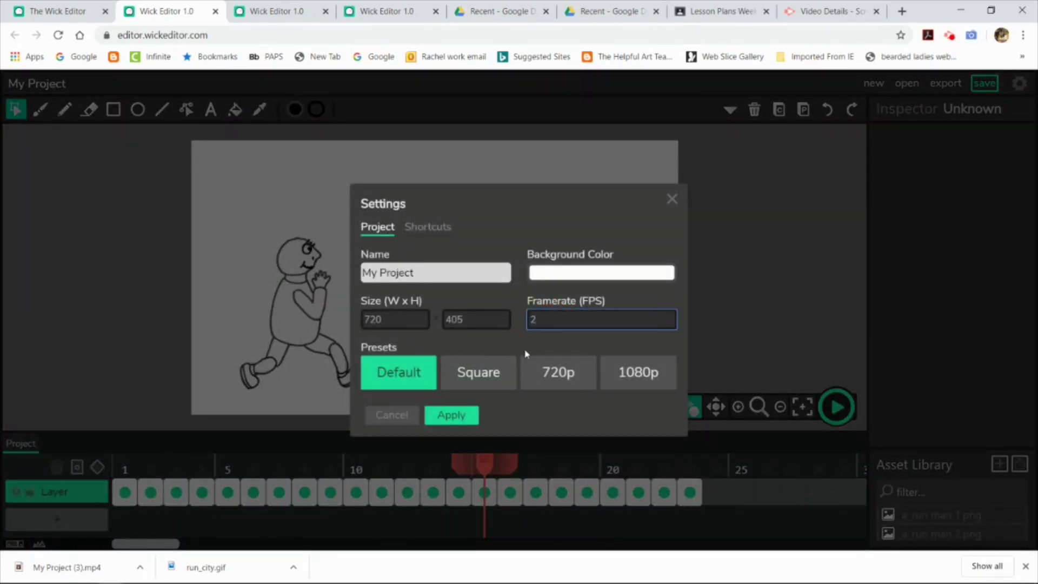
left_click(452, 416)
left_click(453, 420)
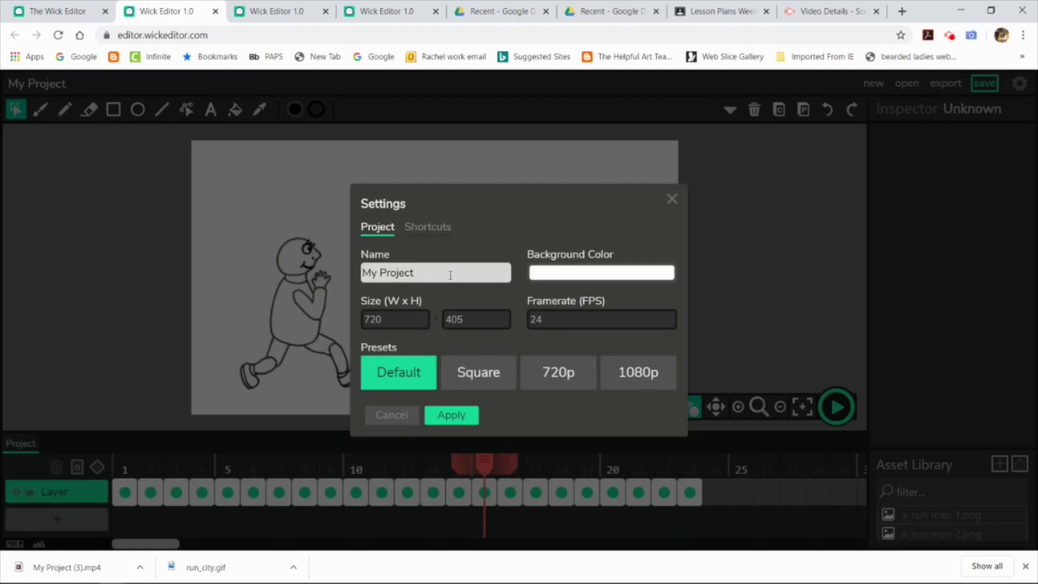
Rename the project as "walking man in city" and apply the settings
left_click_drag(451, 276, 299, 249)
type("walking man in city")
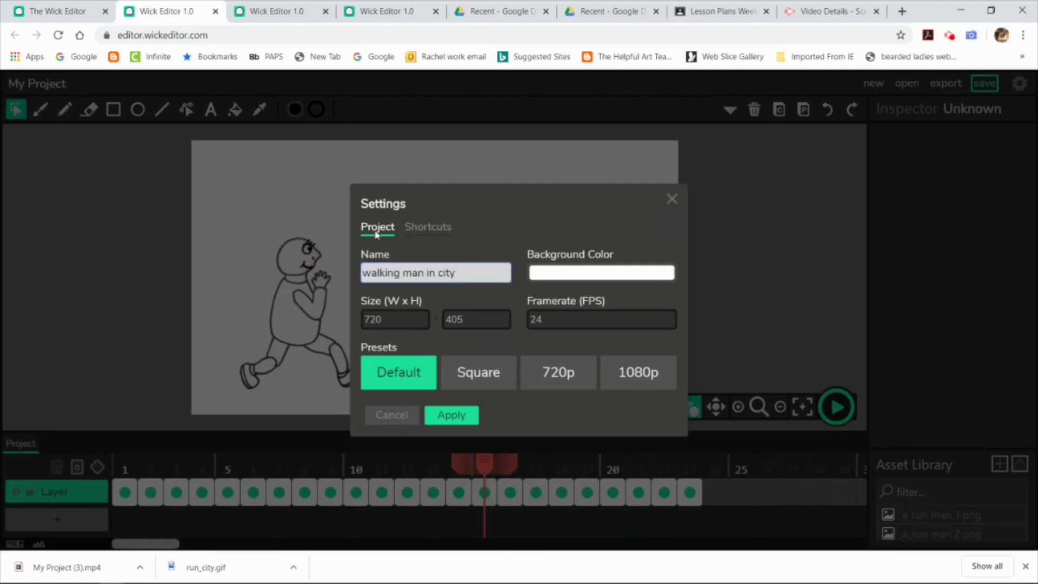
left_click(450, 417)
left_click(672, 199)
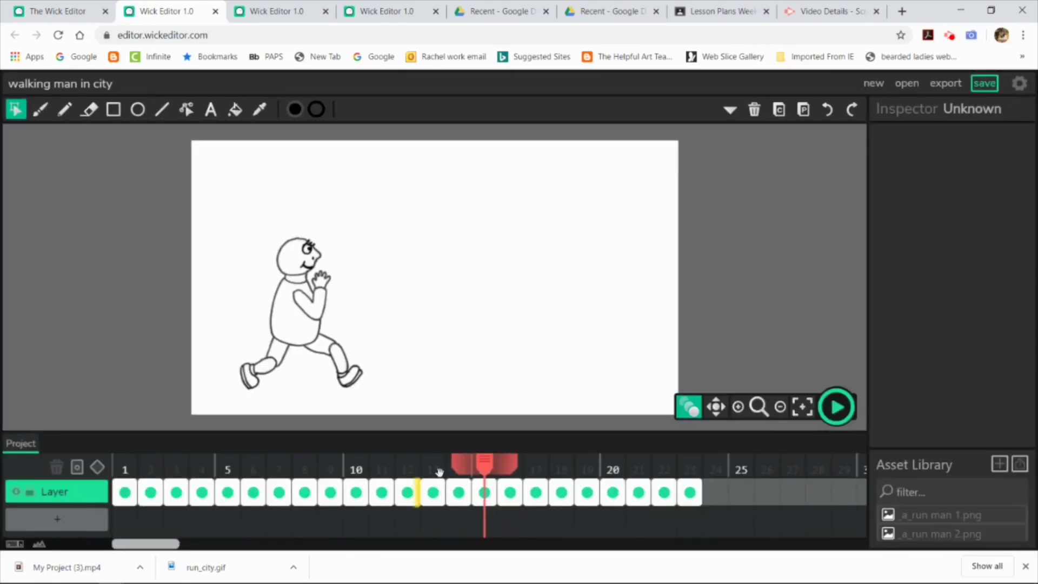
Play the run cycle from frame 1 to check its speed, and stop the playback
left_click_drag(472, 460, 125, 464)
left_click(842, 413)
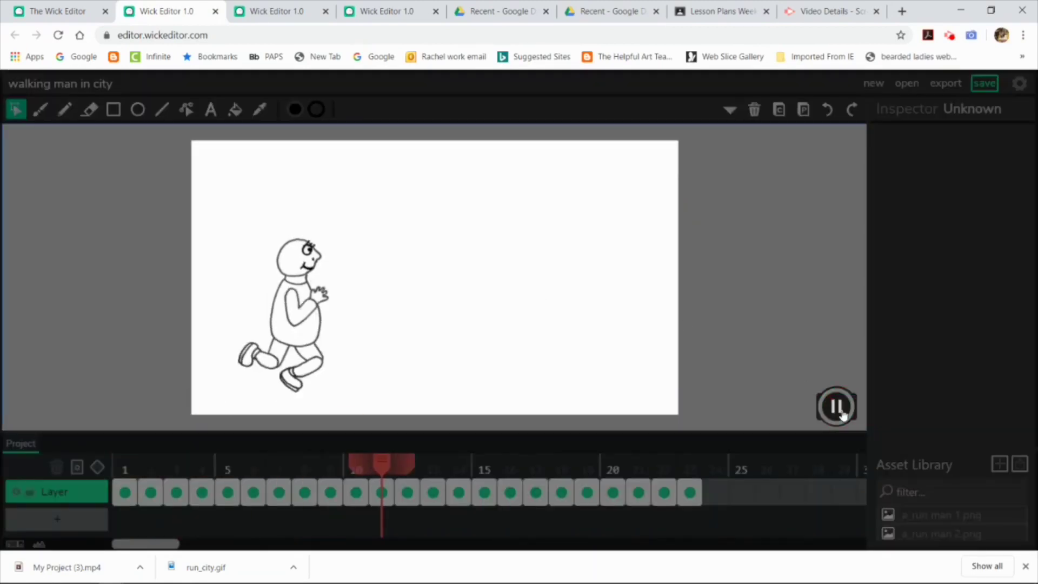
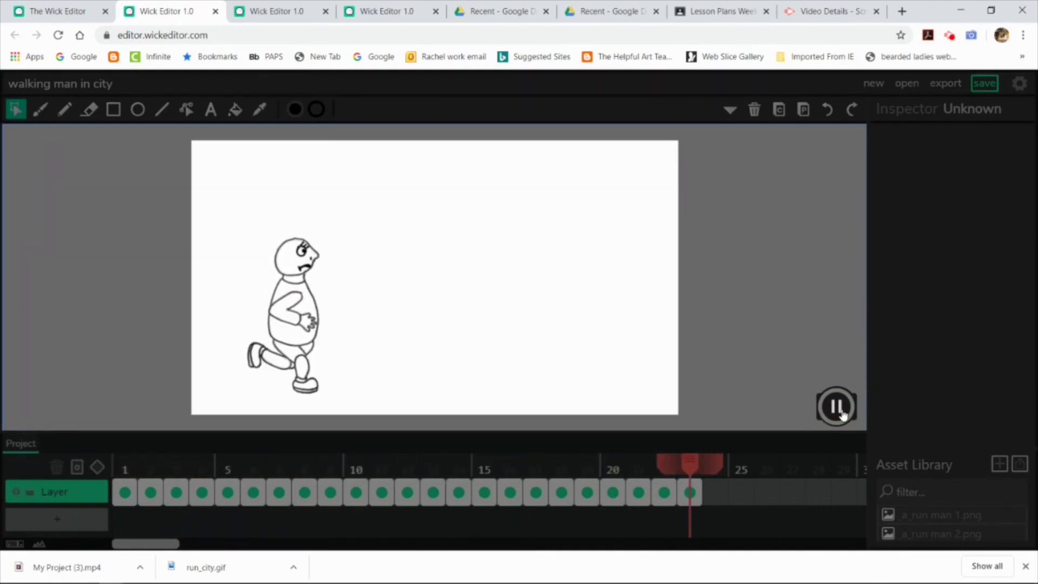
left_click(838, 414)
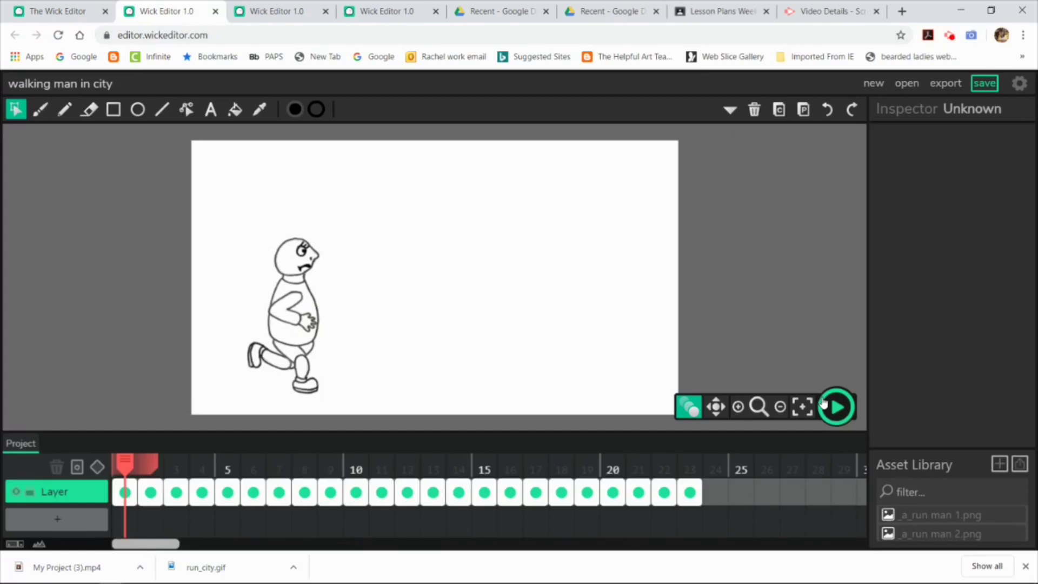
Change the project size to the 1080p preset, 1920 x 1080, and close the settings
left_click(1020, 84)
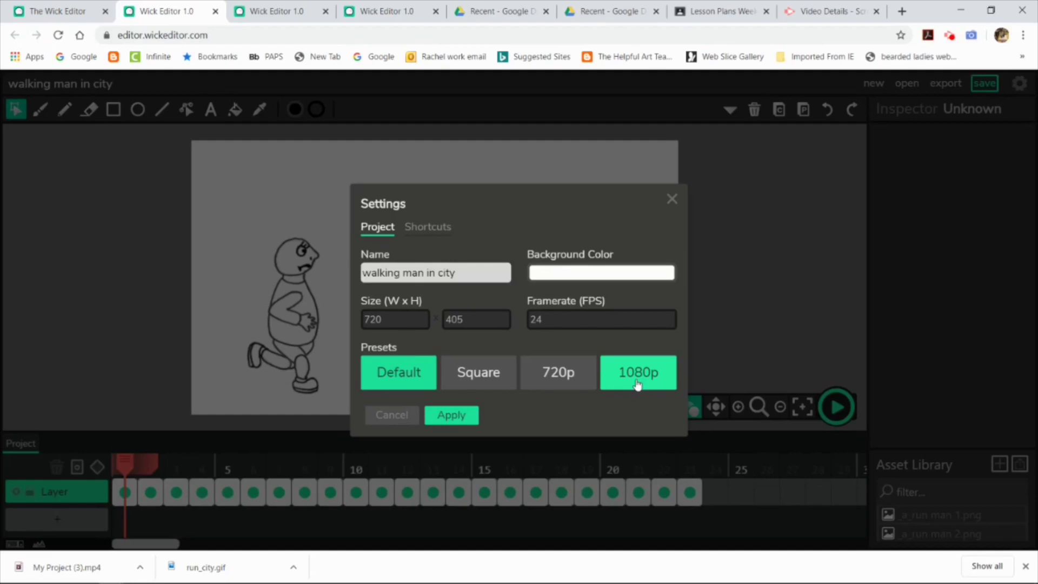
left_click(637, 385)
left_click(460, 417)
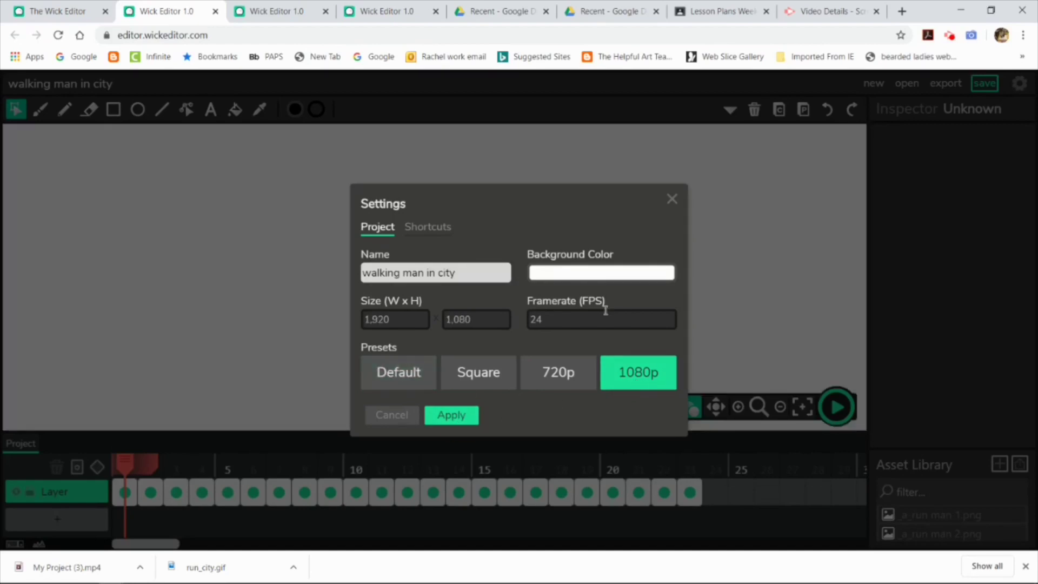
left_click(672, 199)
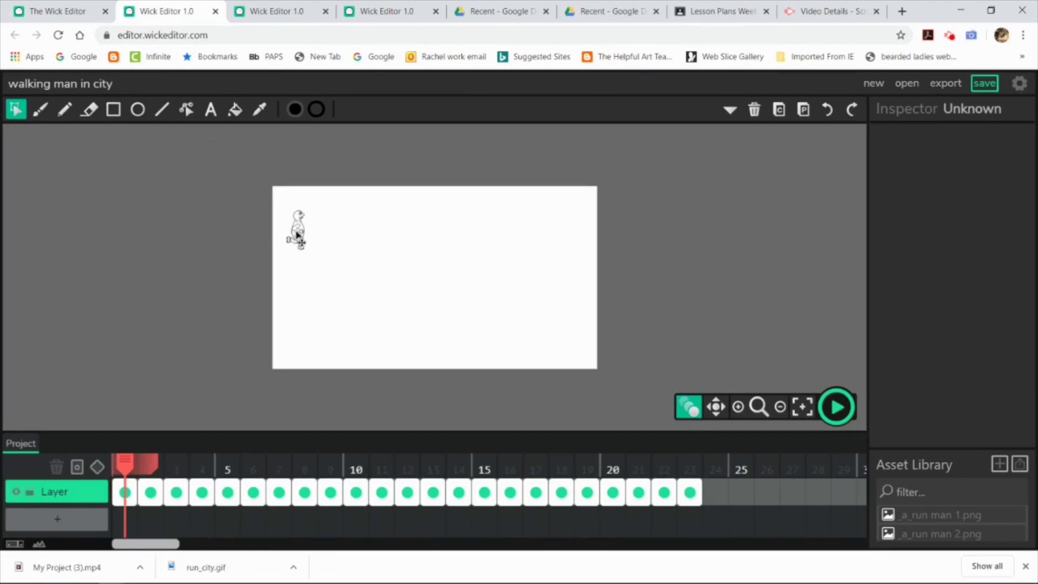
Move the man on frames 1 and 2 to the canvas's lower-left corner, with frame 2 at about x -70, y 868
left_click_drag(297, 236, 270, 356)
left_click(213, 339)
left_click(151, 493)
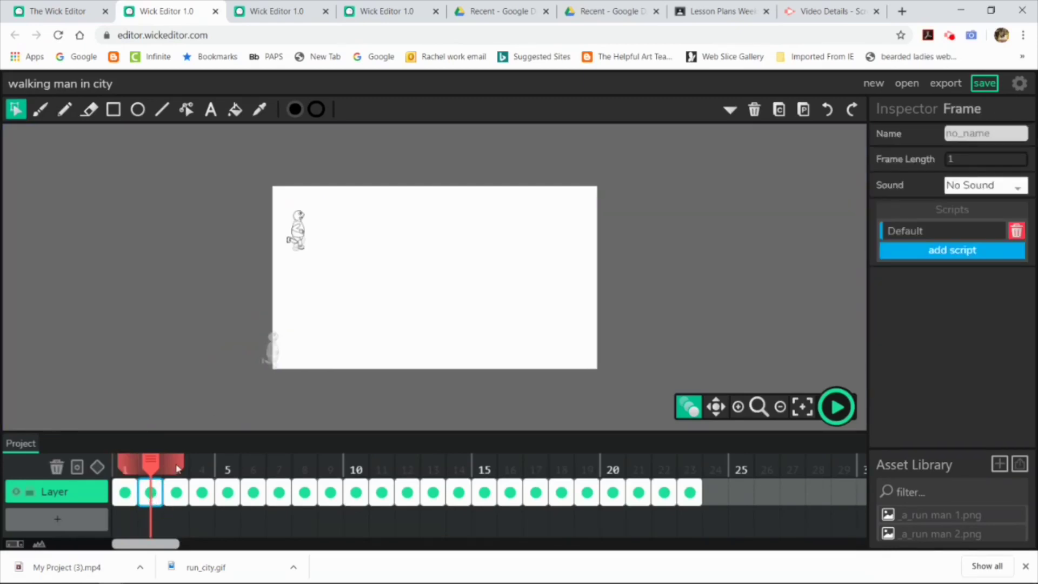
left_click_drag(301, 238, 267, 348)
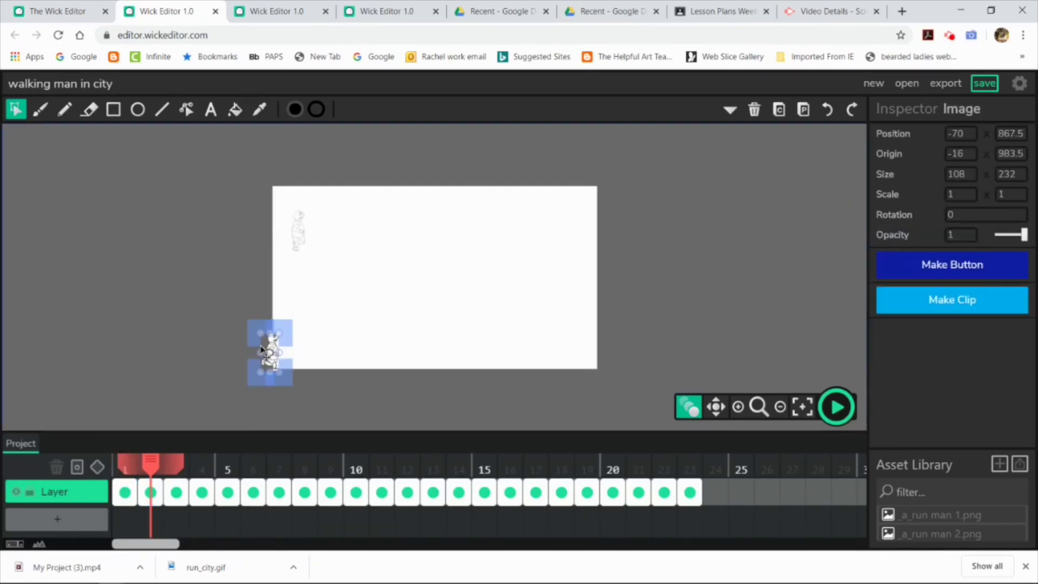
left_click(140, 289)
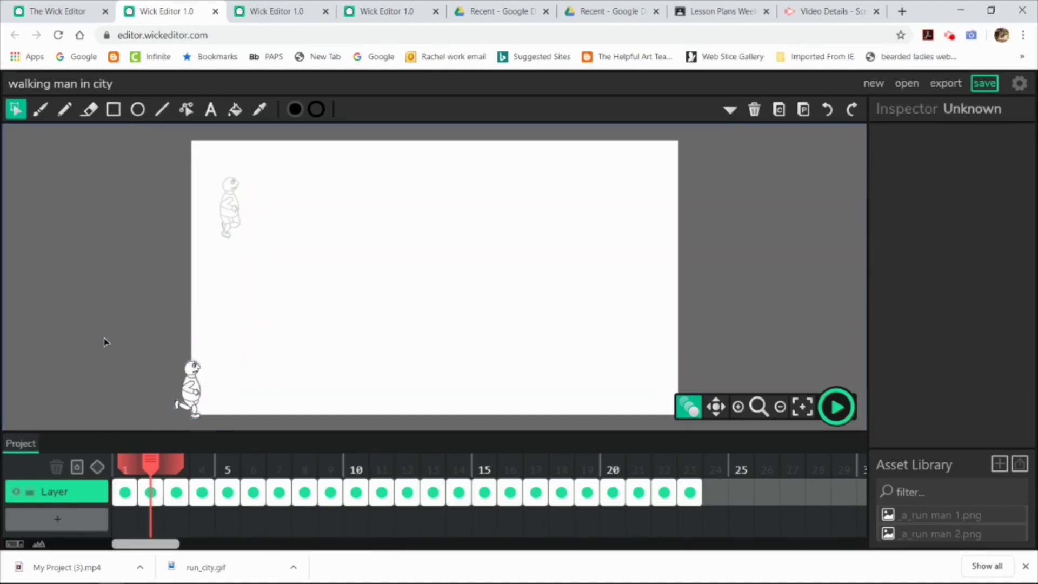
Move the man on frames 3 and 4 down to the canvas's lower-left corner, advancing him slightly to the right
left_click(178, 493)
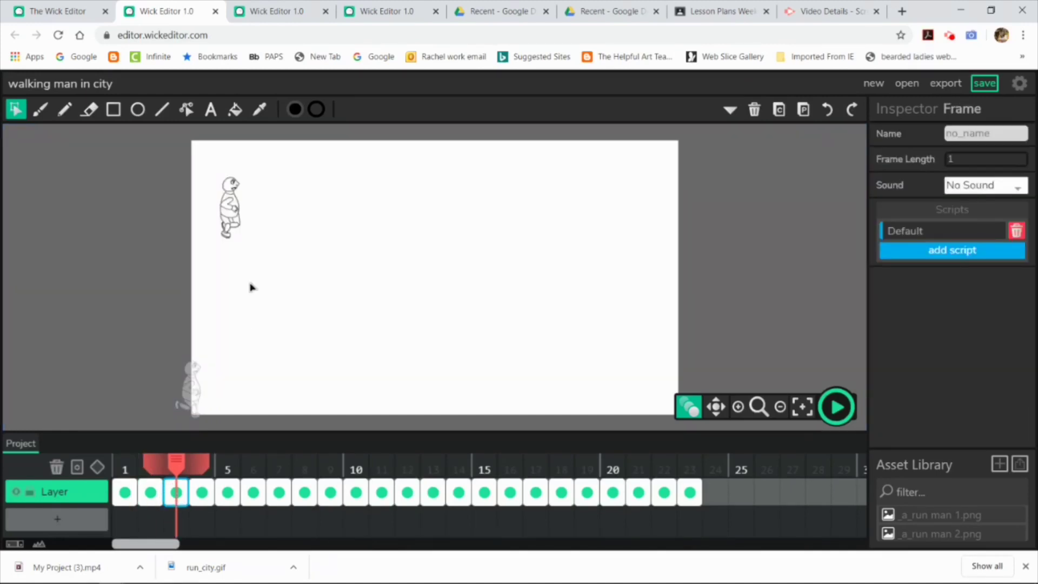
left_click(224, 246)
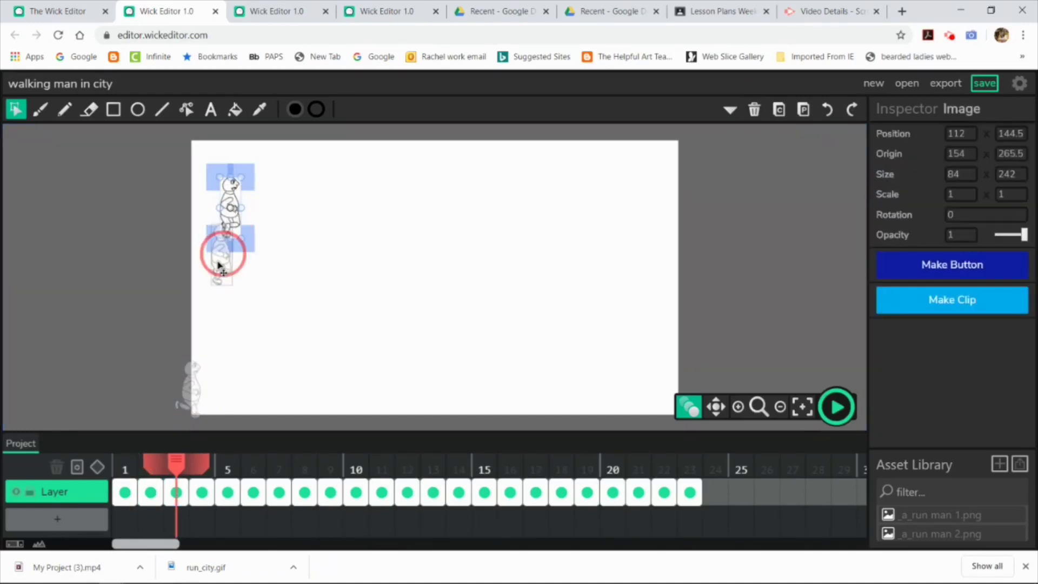
left_click(204, 388)
key("period")
left_click(229, 258)
left_click_drag(229, 259, 208, 381)
Move the man on frames 5 to 7 to the canvas's bottom edge, with frame 5 at about x 49, y 857 and each pose slightly farther right
left_click(236, 490)
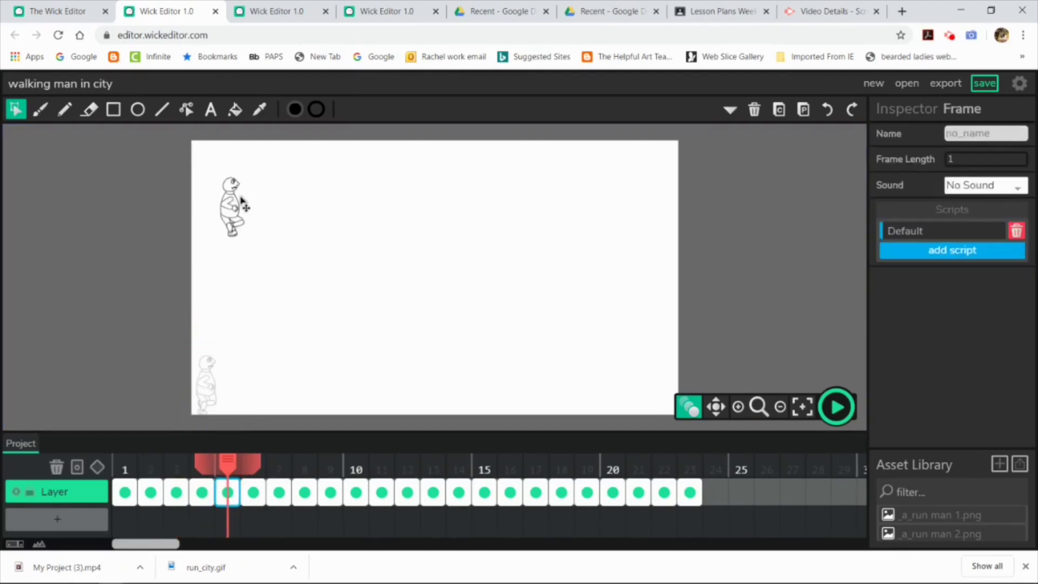
left_click_drag(241, 209, 216, 387)
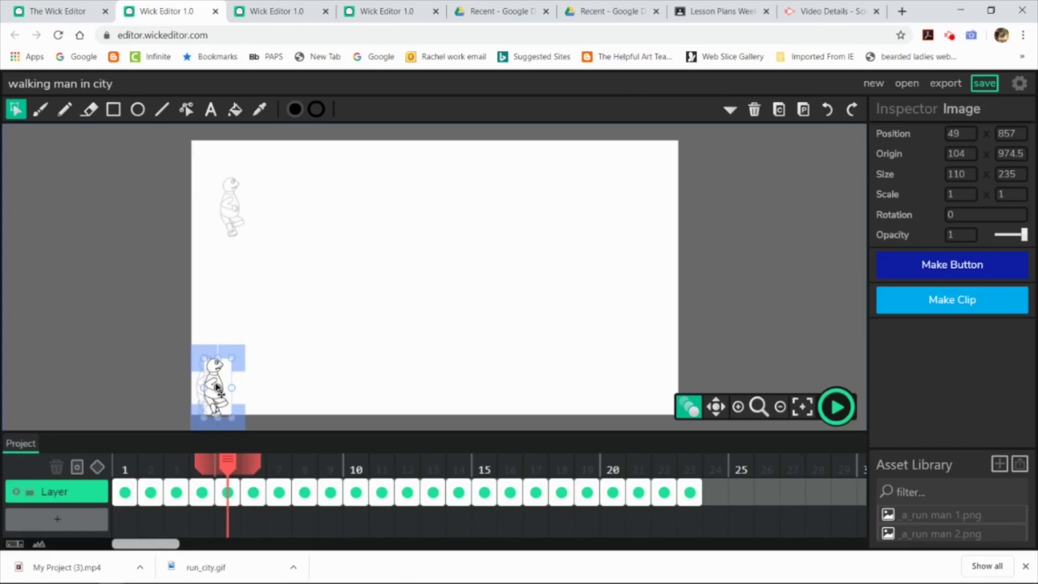
left_click(249, 483)
left_click_drag(231, 206, 232, 379)
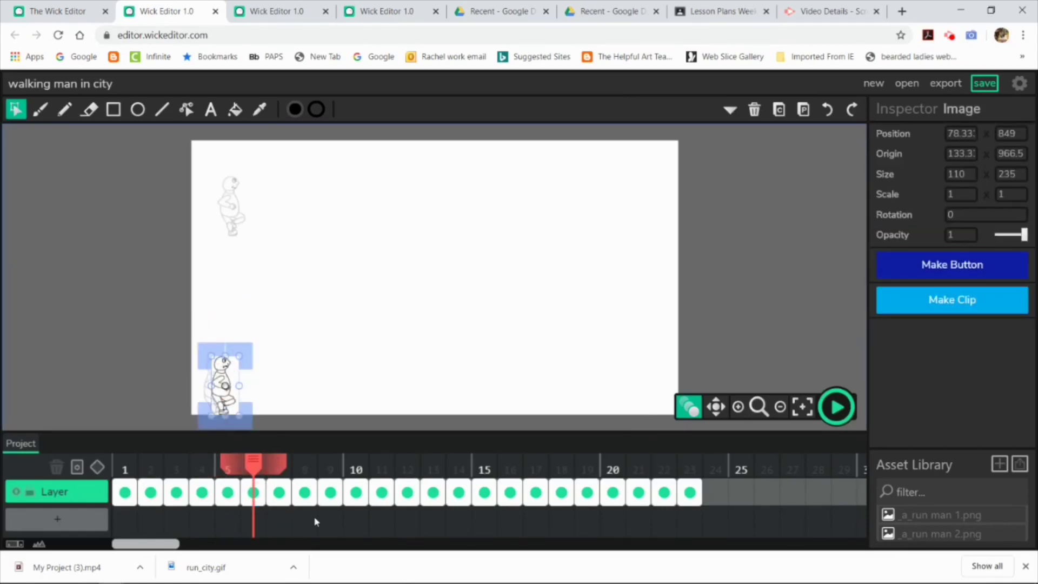
left_click(279, 489)
left_click_drag(227, 204, 232, 386)
Move the man on frames 8 to 10 down to the canvas's bottom edge, continuing the run to the right
left_click(304, 489)
left_click_drag(242, 193, 232, 381)
left_click(331, 493)
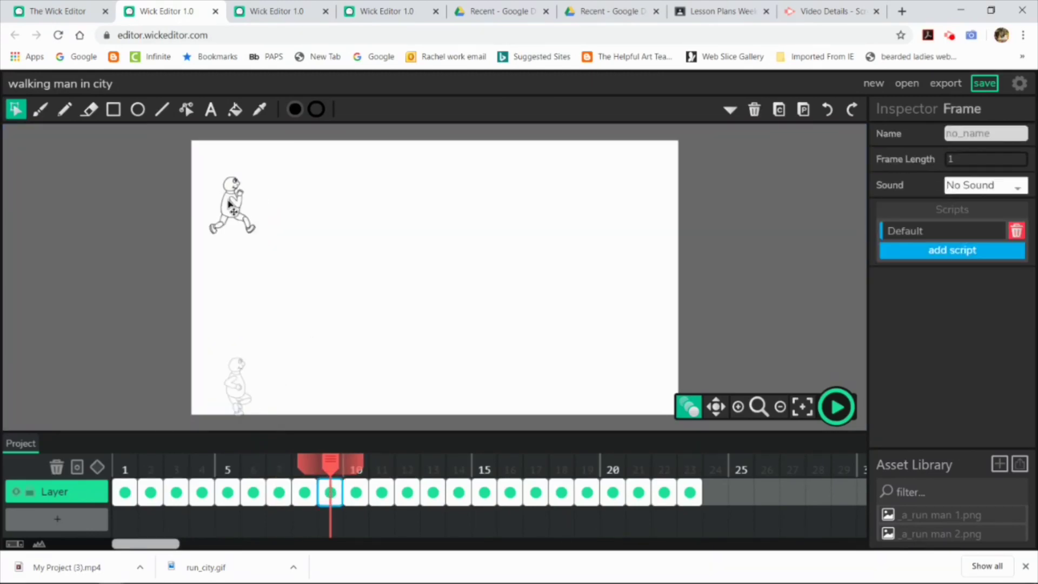
left_click_drag(228, 204, 244, 379)
left_click(355, 492)
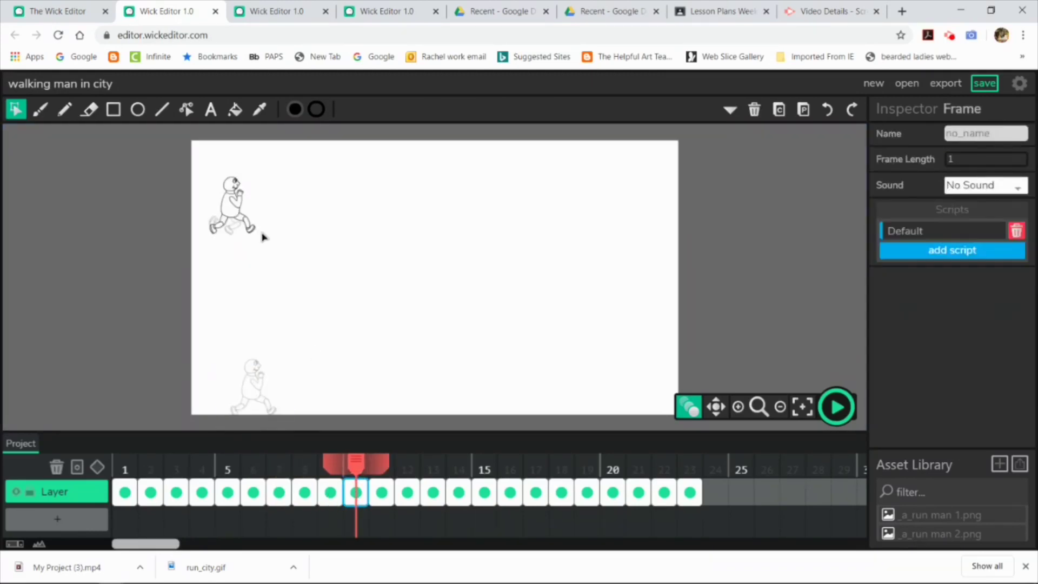
left_click_drag(232, 202, 257, 388)
Move the man on frames 11 to 13 to the canvas's bottom edge, progressing right to about x 328, y 855 on frame 13
left_click(383, 493)
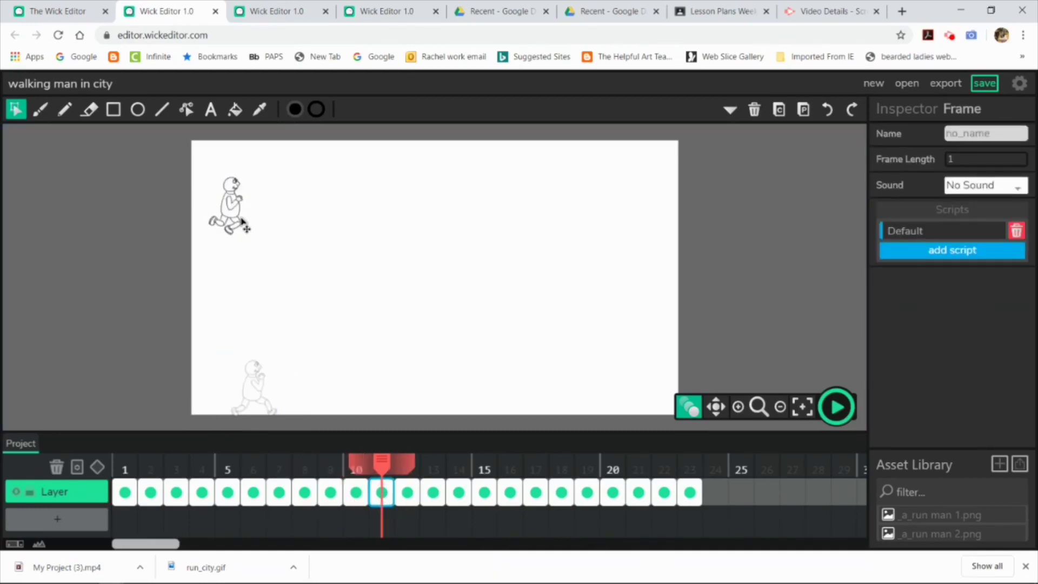
left_click_drag(244, 223, 286, 400)
left_click(407, 494)
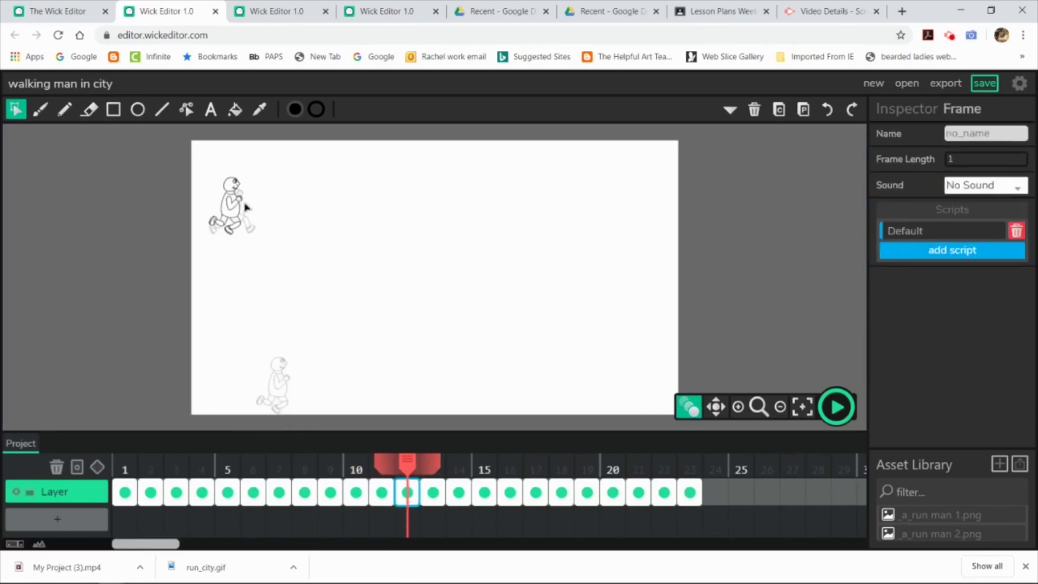
left_click_drag(246, 207, 292, 385)
left_click(433, 493)
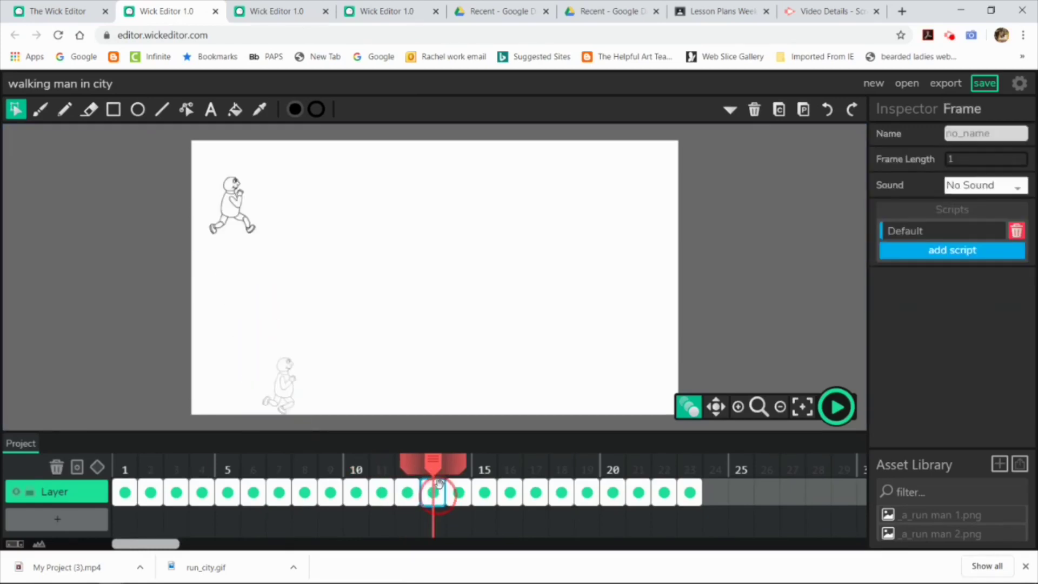
left_click_drag(232, 203, 296, 379)
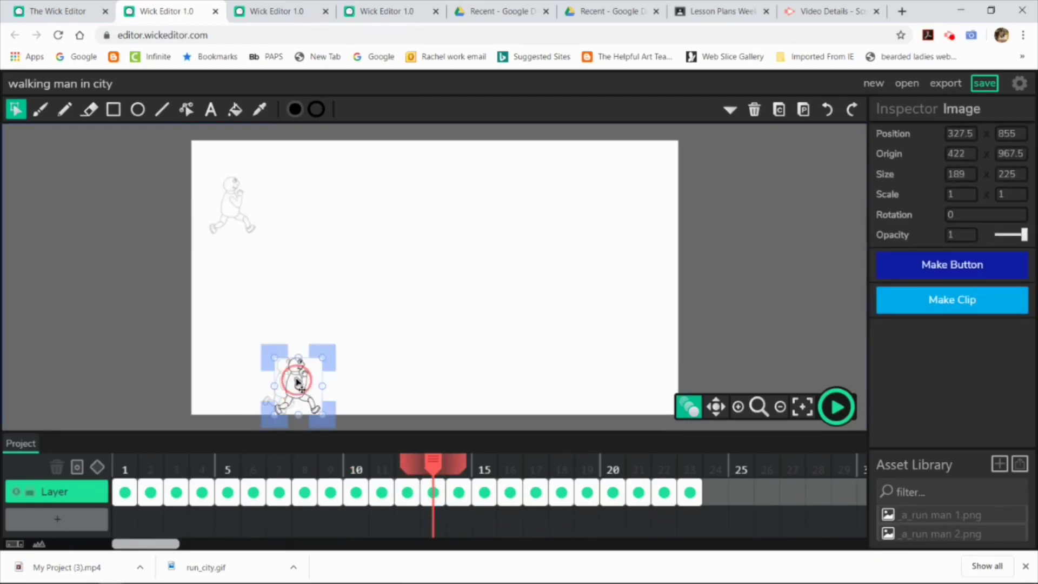
Move the man on frames 14 to 16 to the canvas's bottom edge, each slightly right of the preceding pose
left_click(454, 491)
left_click_drag(233, 205, 319, 395)
left_click(485, 490)
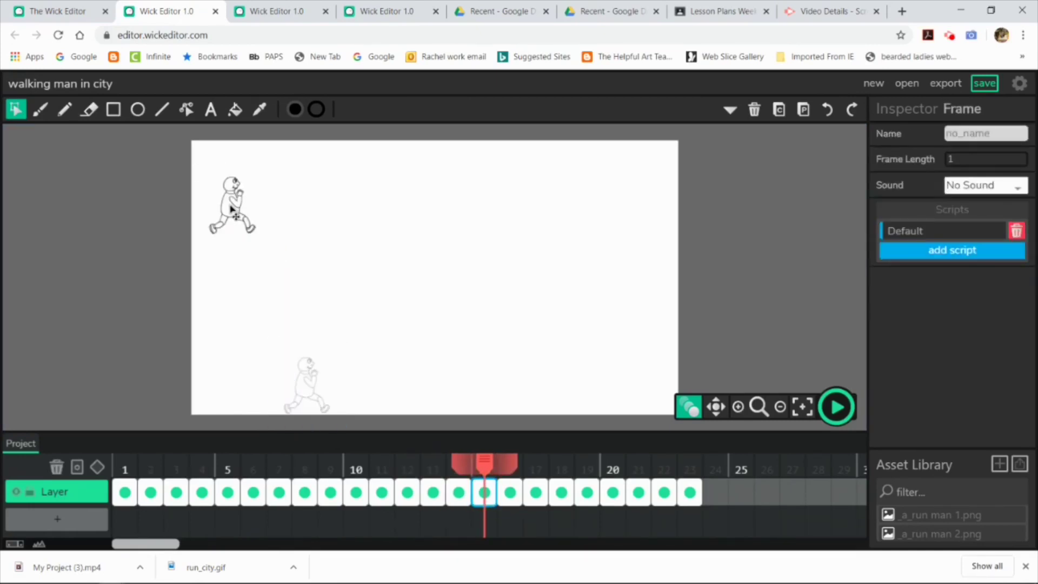
left_click_drag(232, 210, 326, 395)
left_click(510, 490)
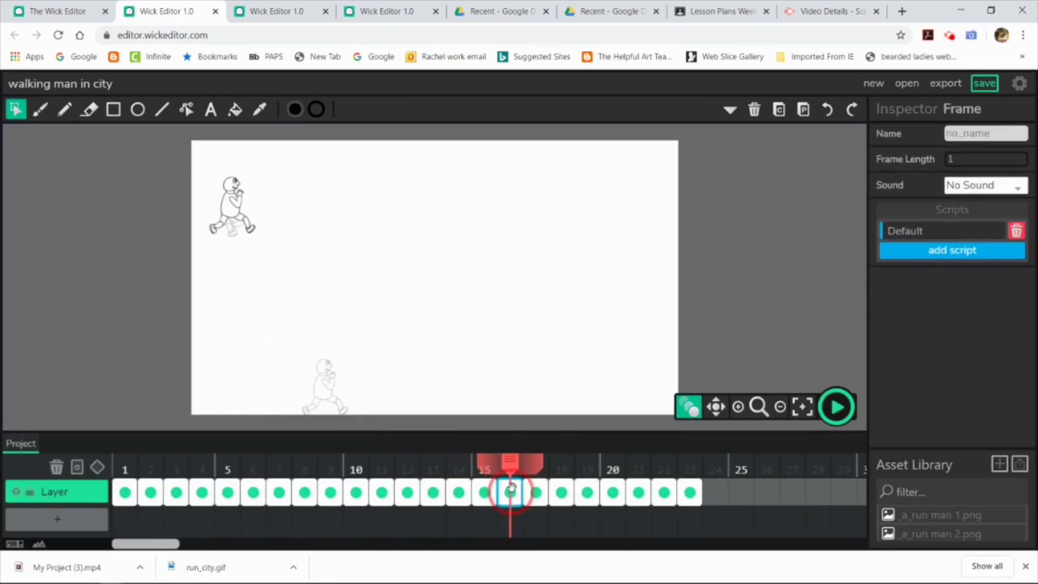
left_click_drag(244, 222, 352, 385)
Move the man on frames 17 and 18 to the bottom edge, ahead of the frame 16 pose, and advance to frame 19
left_click(534, 491)
left_click_drag(242, 218, 381, 396)
key("period")
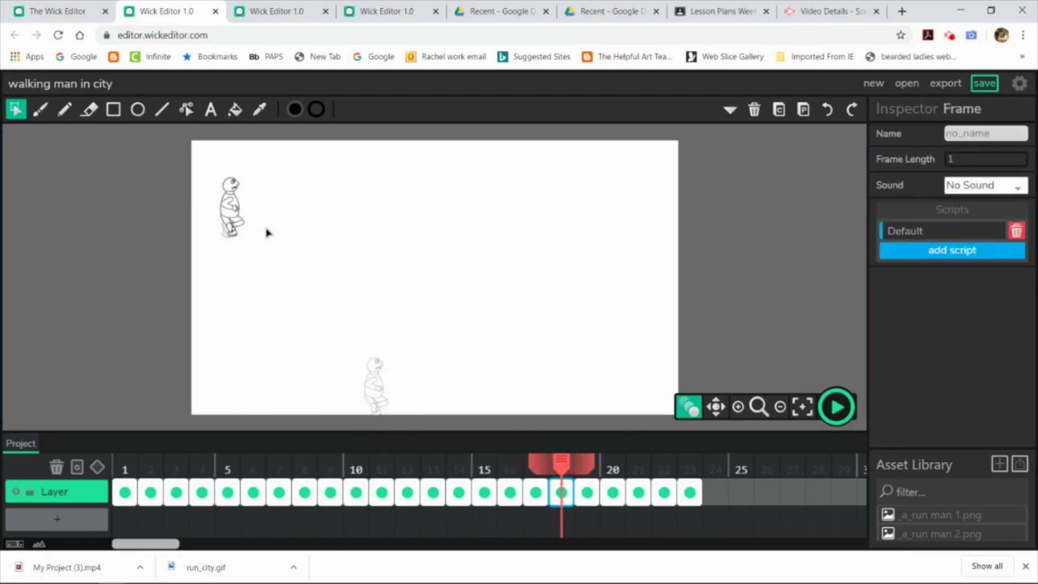
left_click_drag(233, 208, 392, 393)
key("period")
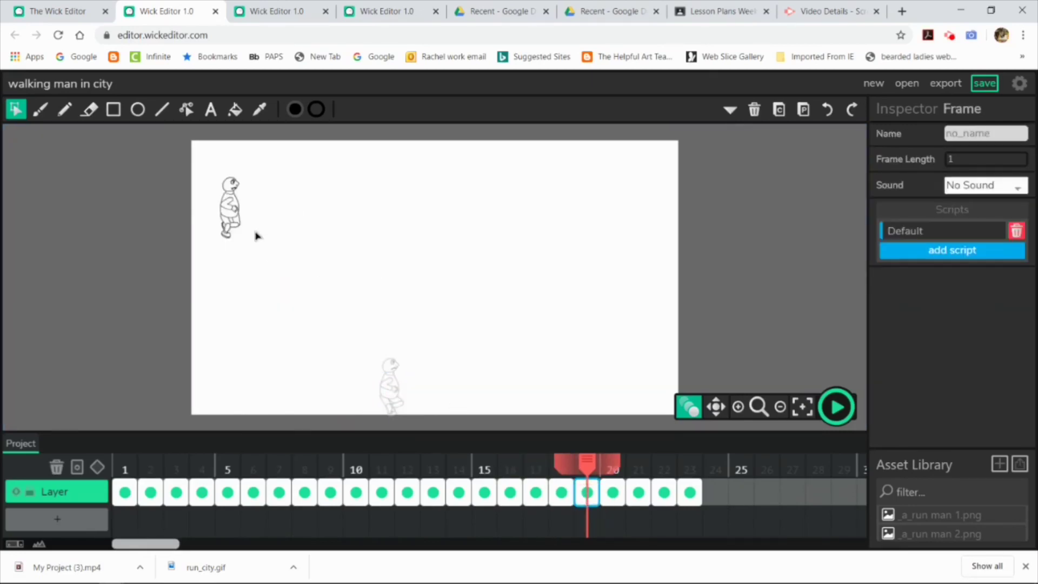
Move the man on frames 19 to 21 to the canvas's bottom edge, reaching about x 848, y 846 on frame 20
left_click_drag(233, 208, 404, 386)
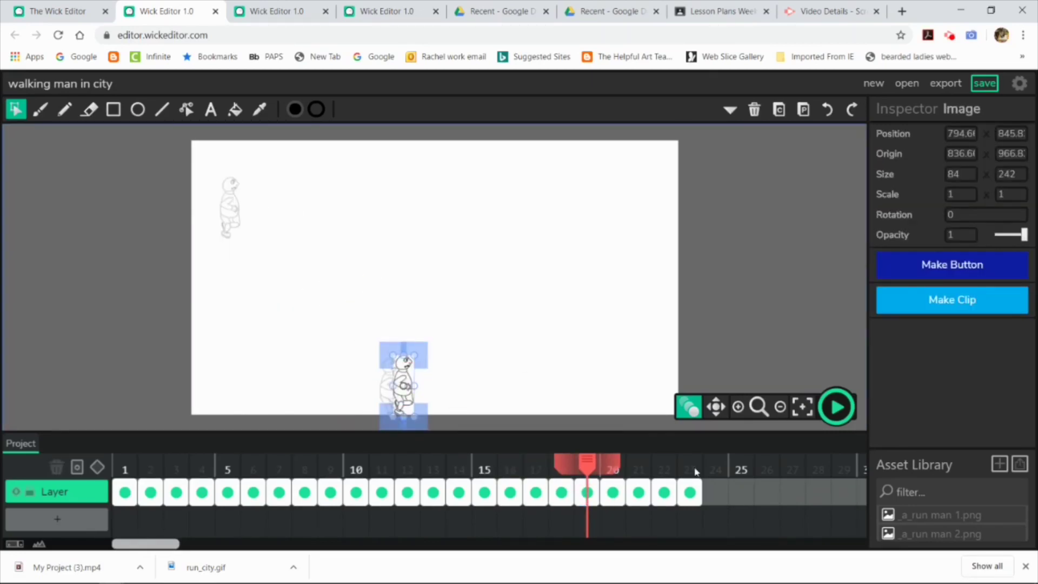
left_click(615, 498)
left_click_drag(233, 208, 417, 385)
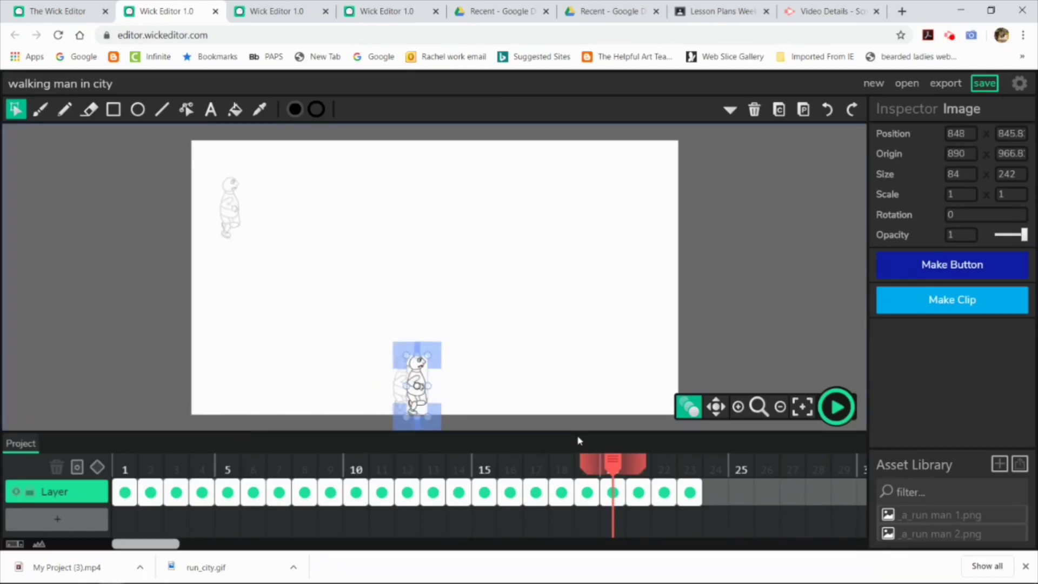
left_click(638, 493)
left_click_drag(232, 208, 433, 392)
Move the man on frames 22 and 23 down to the bottom edge, each slightly right of the preceding pose
left_click(664, 493)
left_click_drag(230, 208, 450, 384)
left_click(688, 493)
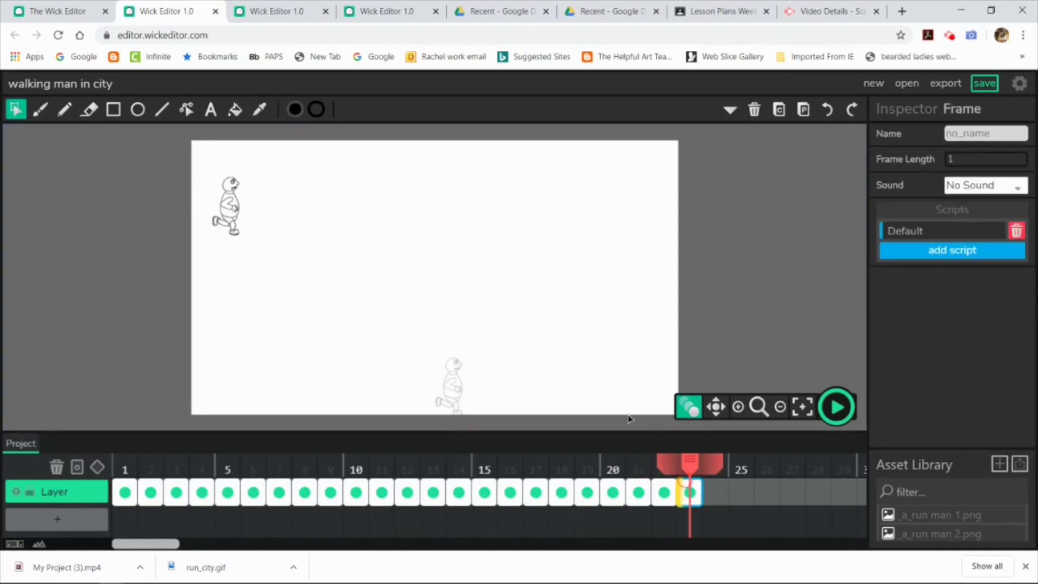
left_click_drag(268, 215, 476, 399)
left_click(714, 279)
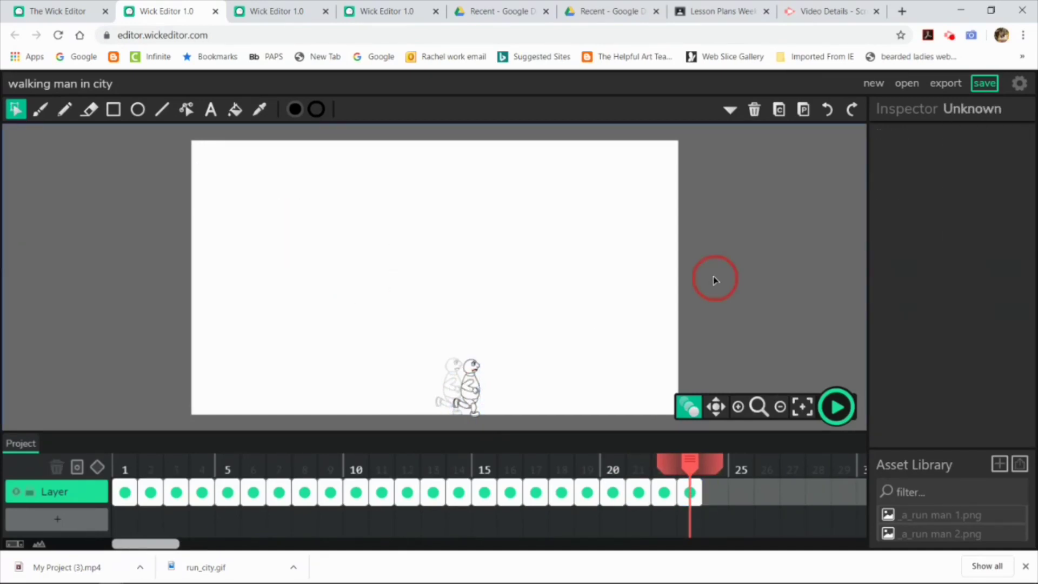
Review the earlier poses, copy the frame 14 running pose to frame 24 and move it to about x 1087, y 863
left_click(613, 494)
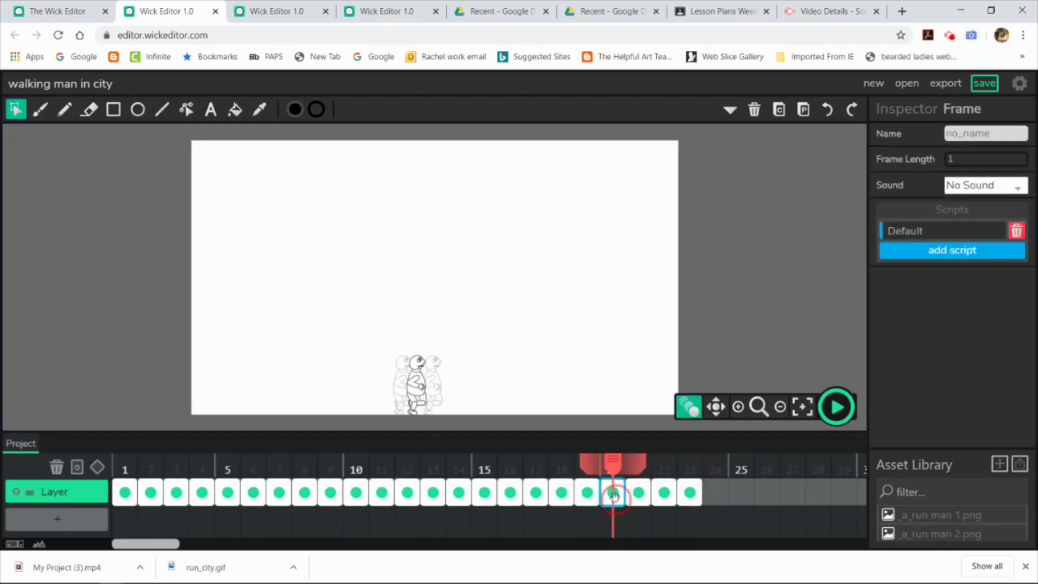
left_click(646, 500)
left_click(665, 495)
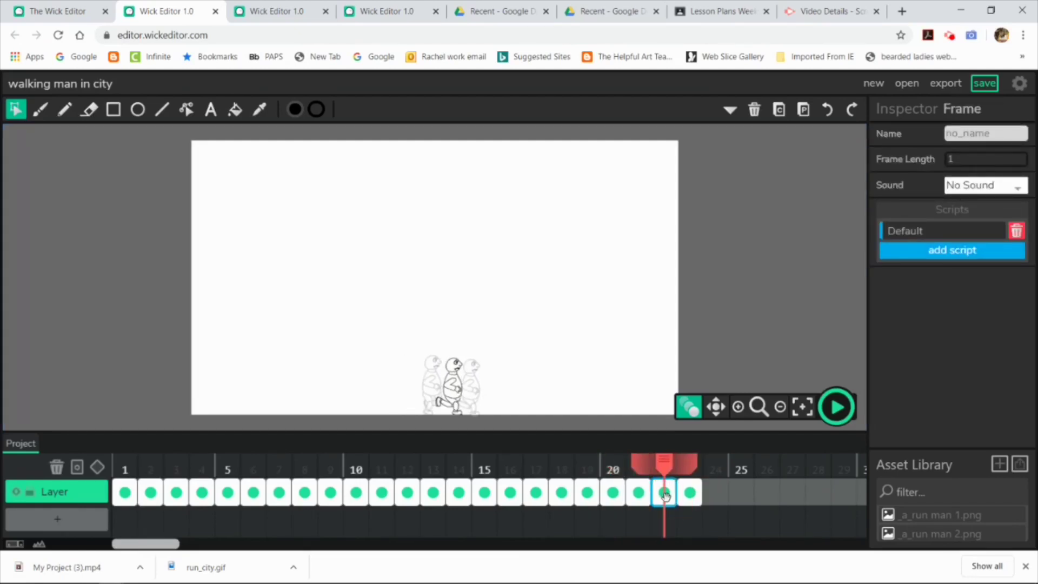
left_click(536, 493)
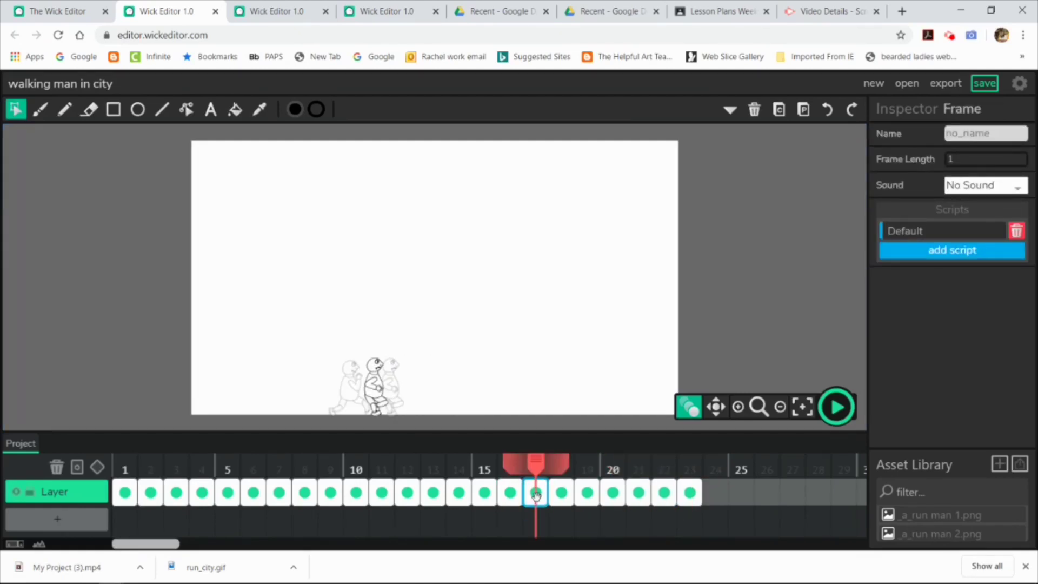
left_click(462, 493)
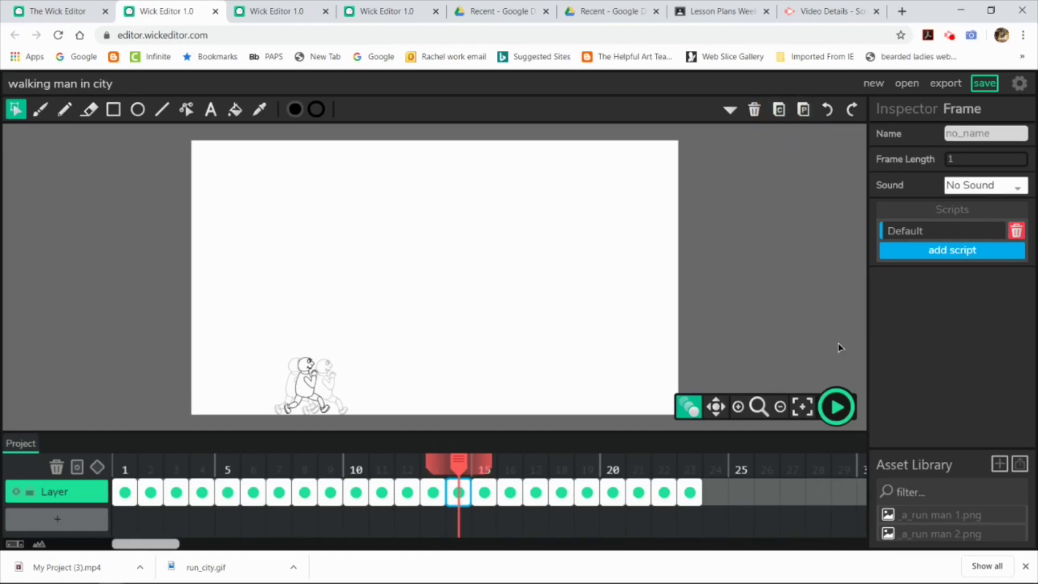
left_click(721, 494)
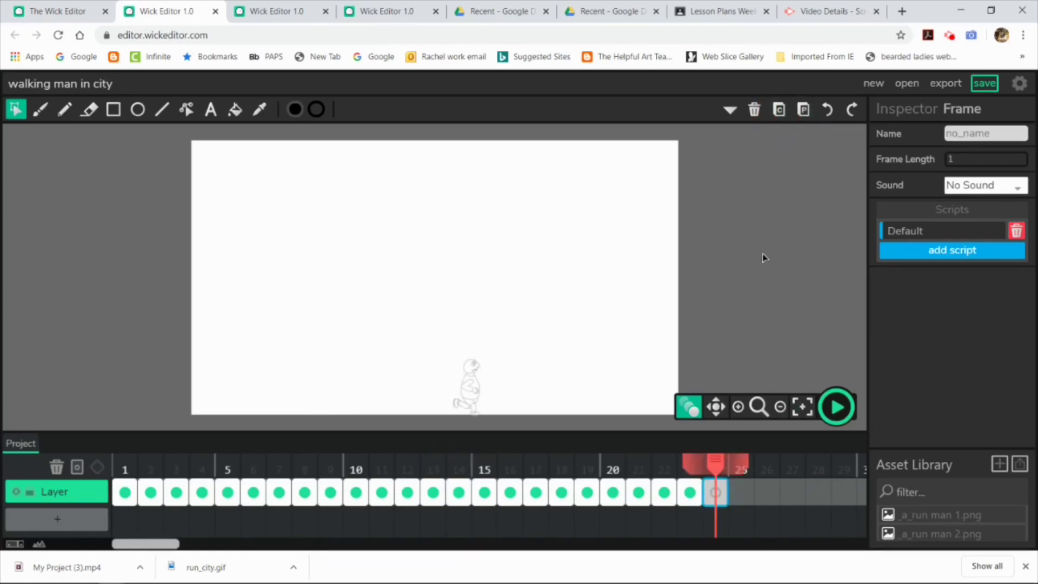
left_click(804, 111)
left_click_drag(311, 385, 494, 386)
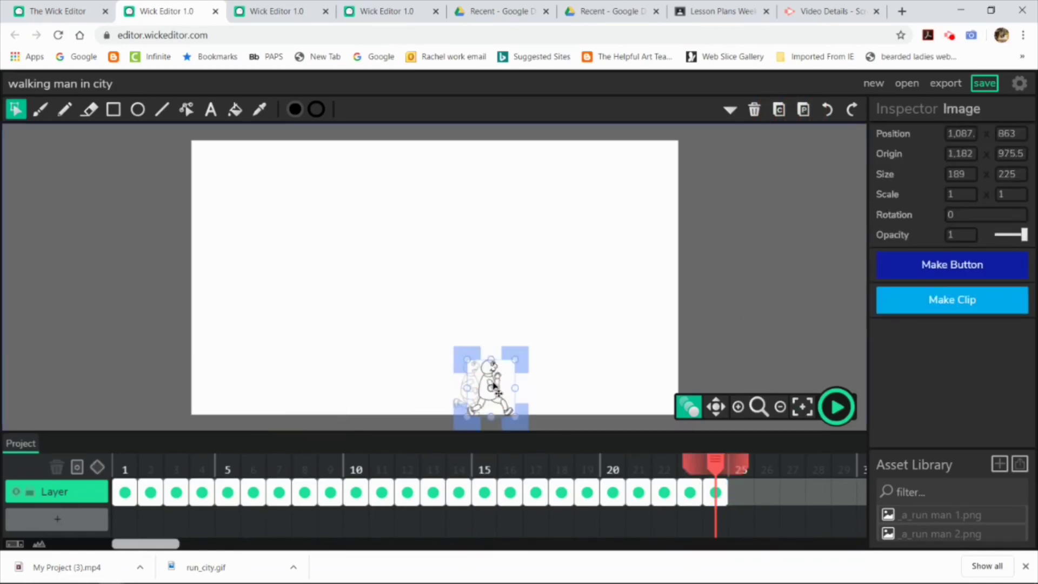
Duplicate the frame 24 running pose onto frame 25 at the same position
left_click(741, 493)
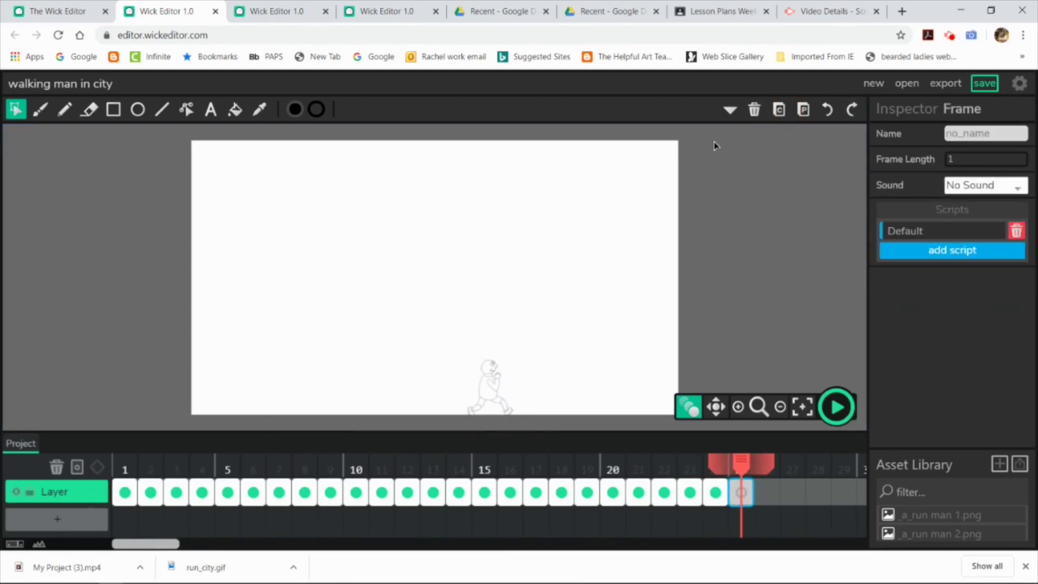
key("comma")
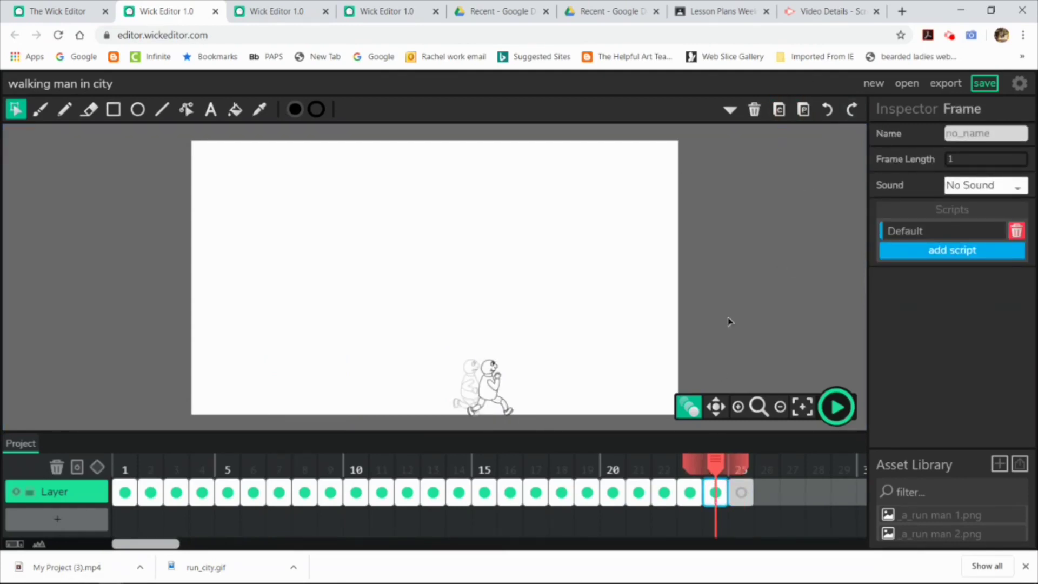
left_click(741, 493)
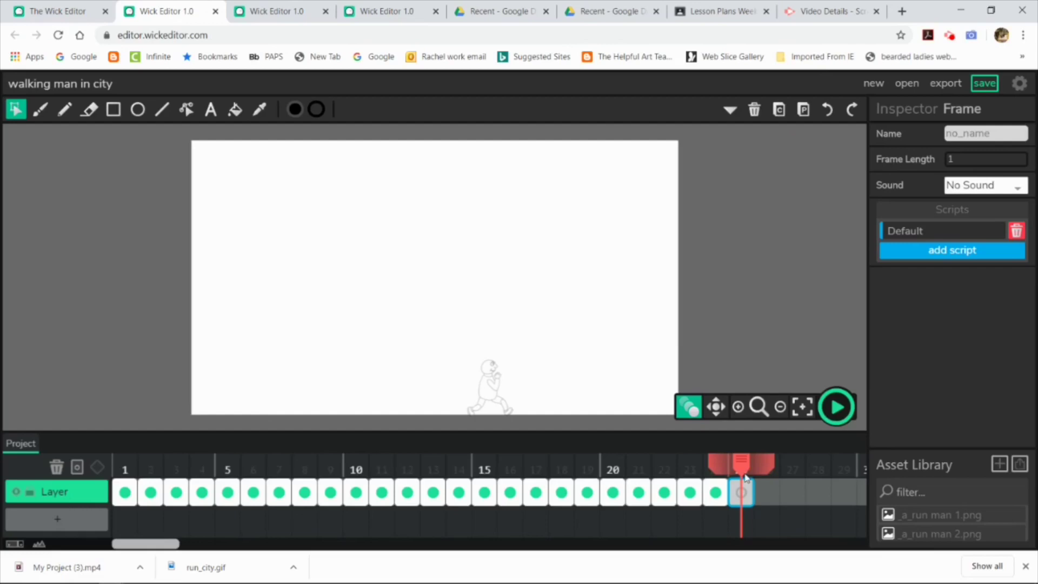
left_click(804, 110)
Copy the frame 8 pose to frame 26 and place it on the bottom edge just ahead of the frame 25 pose
left_click(305, 493)
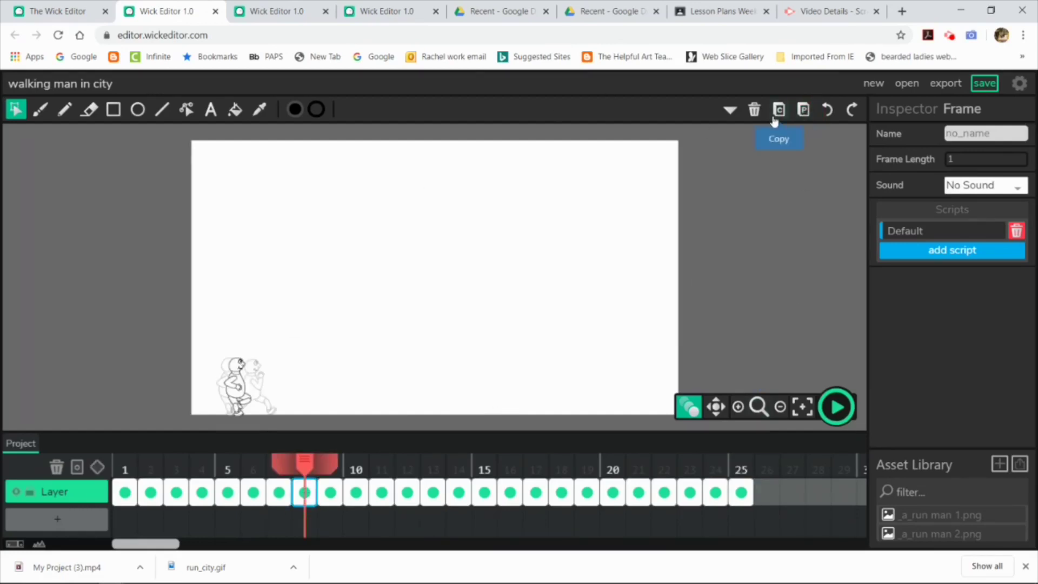
left_click(781, 112)
left_click(767, 493)
left_click(803, 110)
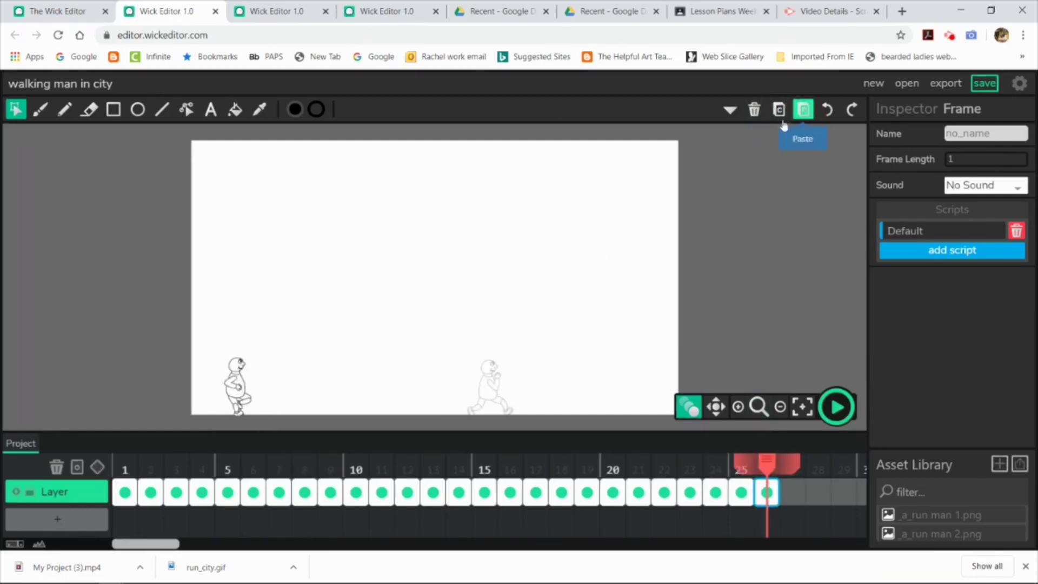
mouse_move(519, 381)
left_mouse_down()
mouse_move(510, 377)
mouse_move(529, 388)
left_mouse_up()
Duplicate the frame 26 pose onto frame 27, slightly farther right along the bottom edge
left_click(779, 110)
left_click(793, 493)
left_click(805, 111)
left_click(788, 244)
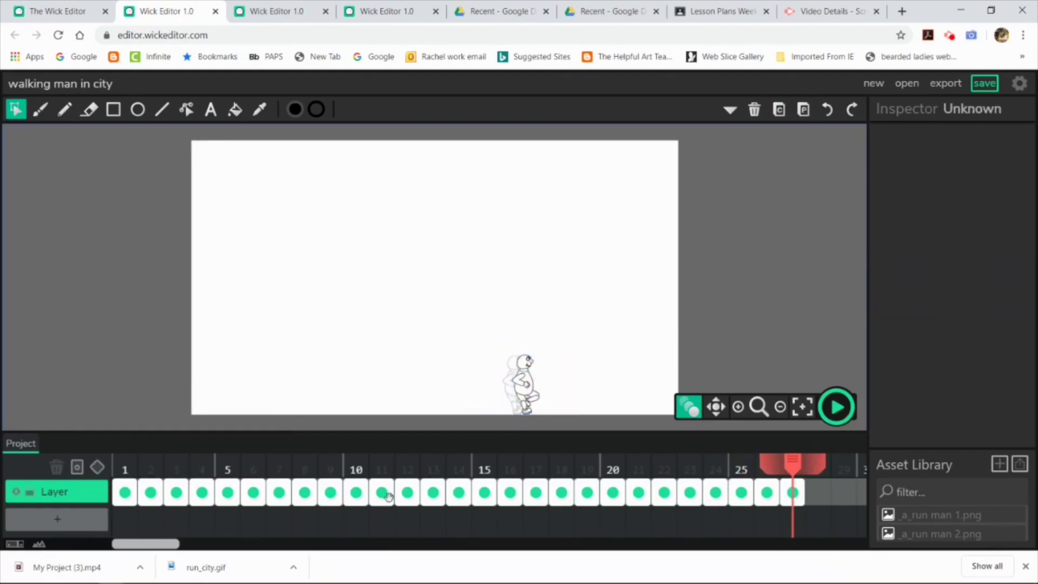
Copy the frame 9 running pose to frame 28 and move it along the bottom edge ahead of the frame 27 pose
left_click(304, 493)
left_click(331, 493)
left_click(254, 384)
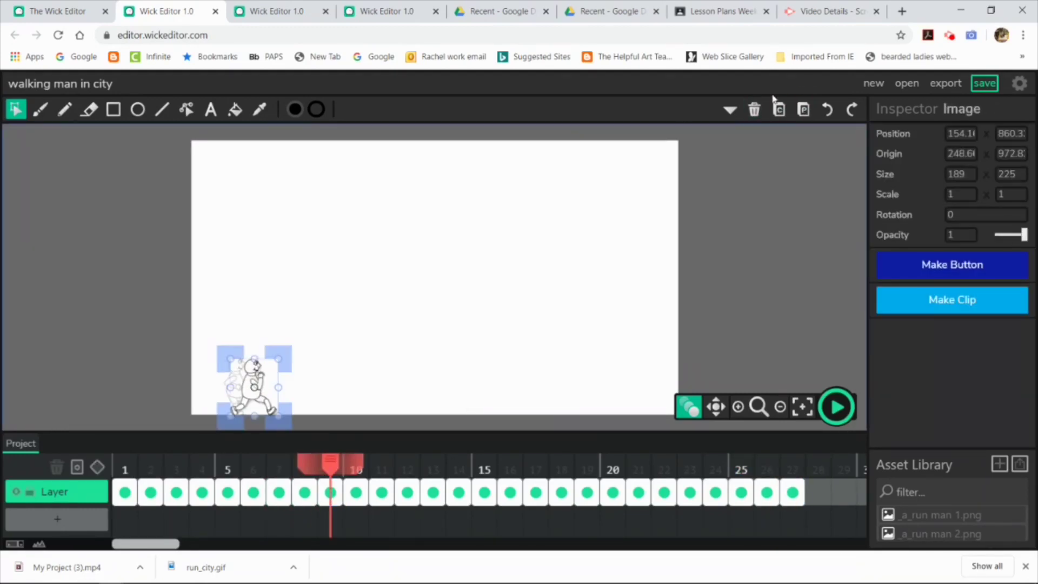
left_click(780, 110)
left_click(820, 493)
left_click(803, 110)
left_click_drag(255, 384, 559, 385)
Duplicate the frame 28 running pose onto frame 29, one stride farther right
left_click(779, 109)
left_click(844, 493)
left_click(804, 110)
left_click(822, 313)
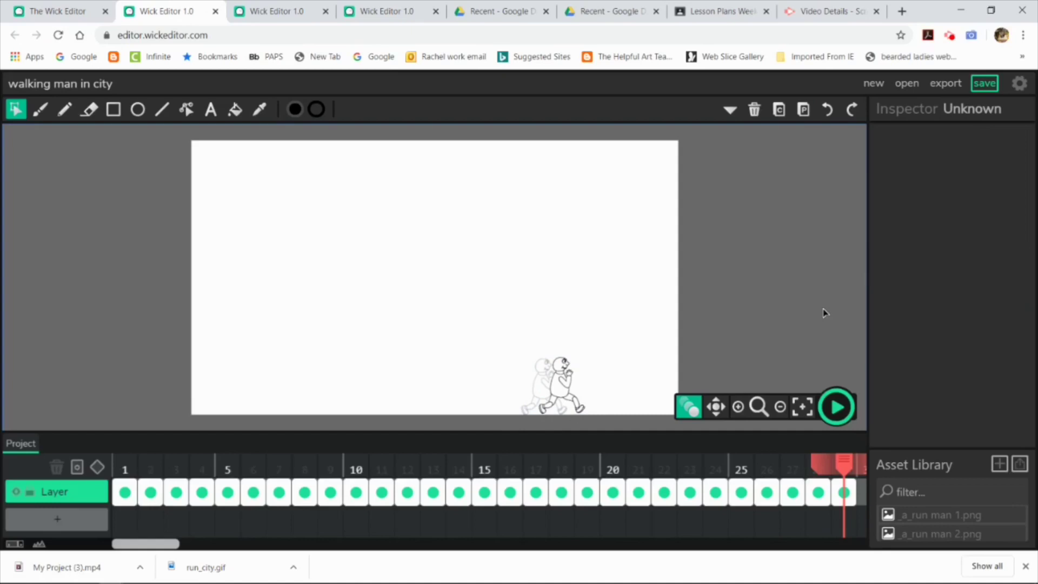
Copy the frame 8 pose to frame 30 and move it along the bottom edge ahead of the frame 29 pose
left_click(306, 492)
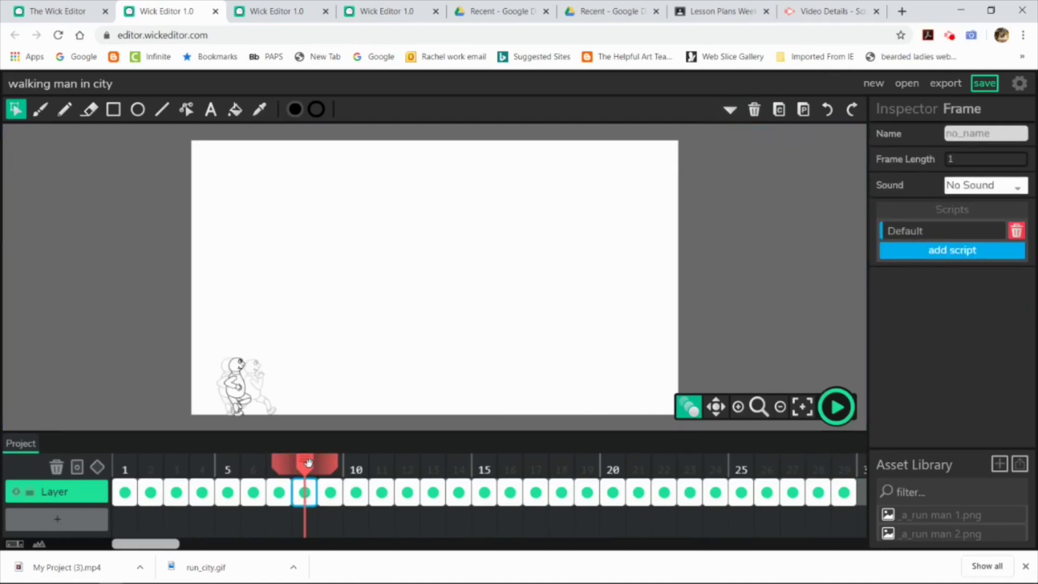
left_click_drag(308, 462, 761, 462)
left_click(804, 110)
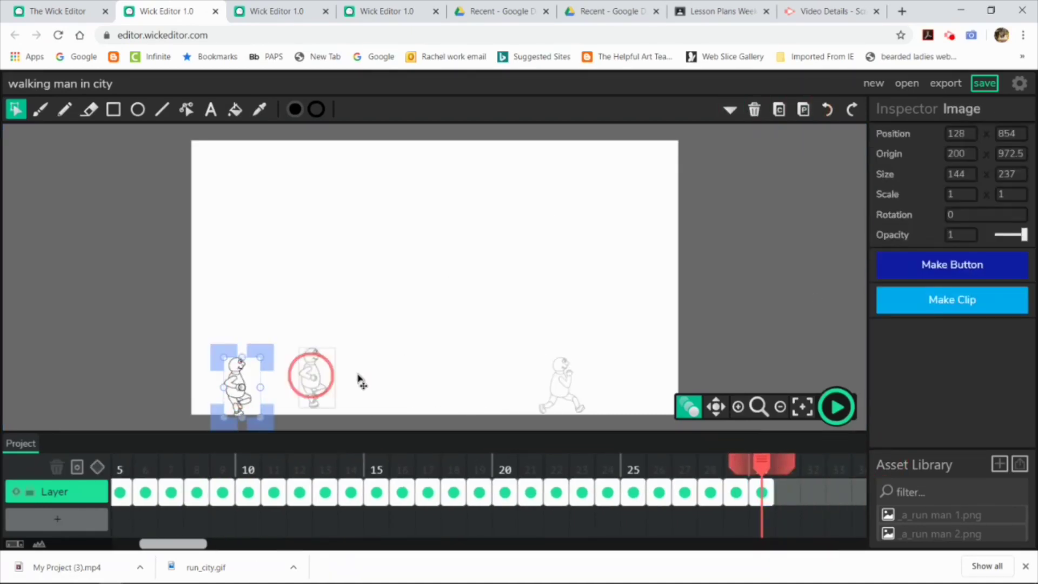
left_click(575, 382)
Copy the frame 20 pose to frame 31 and place it on the bottom edge ahead of the frame 30 pose
left_click(326, 492)
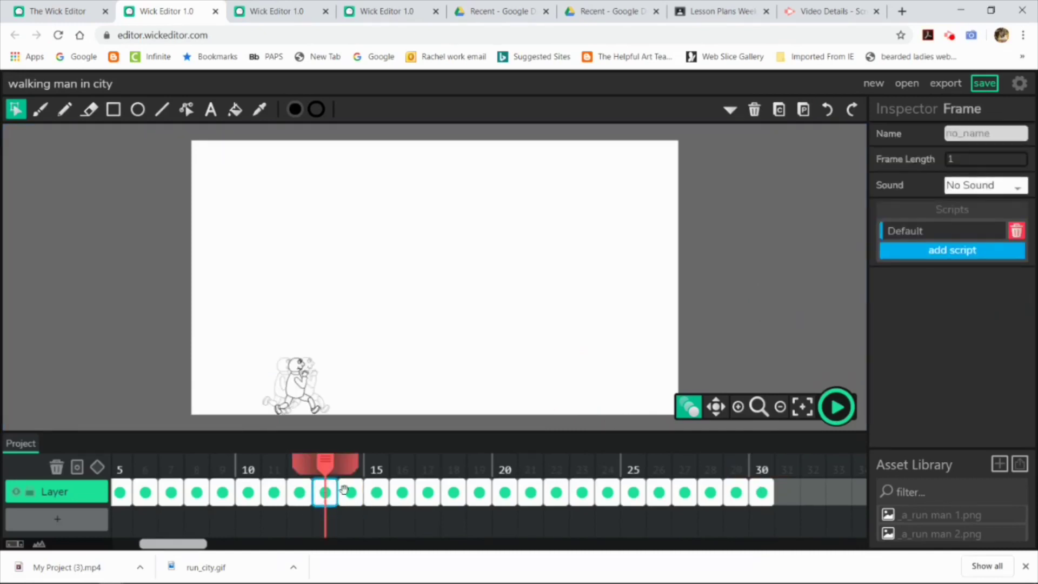
left_click(378, 493)
left_click(454, 493)
left_click(505, 492)
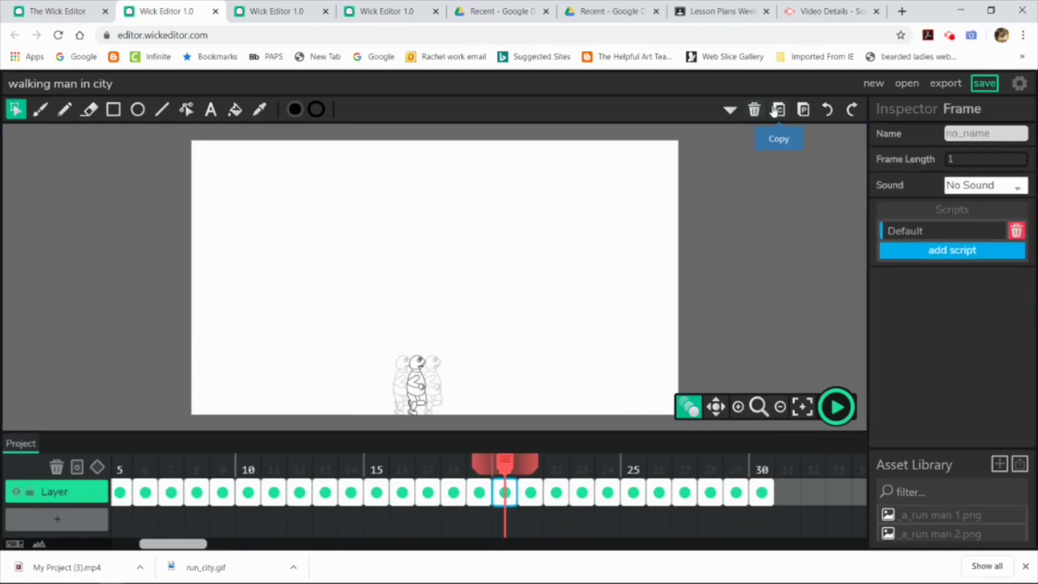
left_click(787, 493)
left_click(787, 492)
left_click(804, 109)
left_click_drag(425, 395, 612, 384)
Paste the same frame 20 pose on frame 32 and move it slightly right of the frame 31 pose
left_click(813, 492)
left_click(804, 110)
left_click_drag(413, 390, 626, 382)
Copy the frame 23 pose to frame 33 and move it along the bottom edge, slightly right of the frame 32 pose
left_click(479, 493)
left_click(531, 492)
left_click(574, 493)
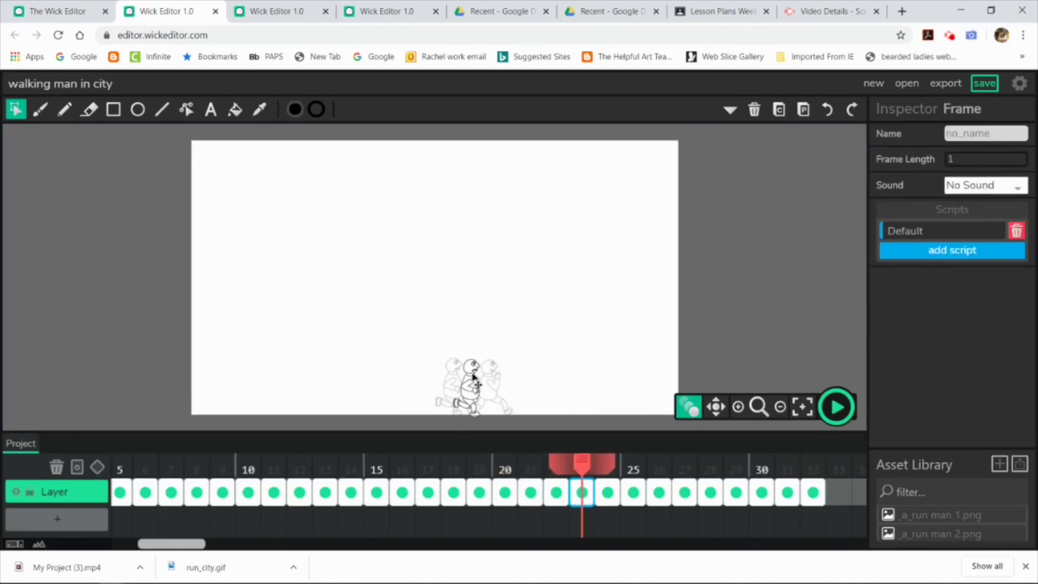
left_click(465, 384)
left_click(779, 110)
left_click(839, 492)
left_click(804, 109)
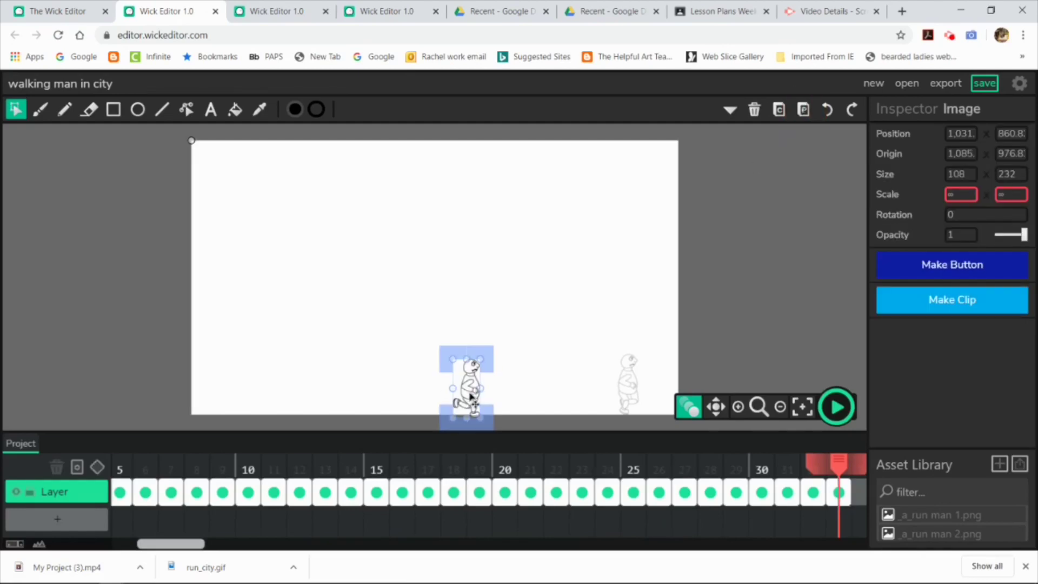
left_click_drag(475, 395, 645, 390)
left_click(767, 341)
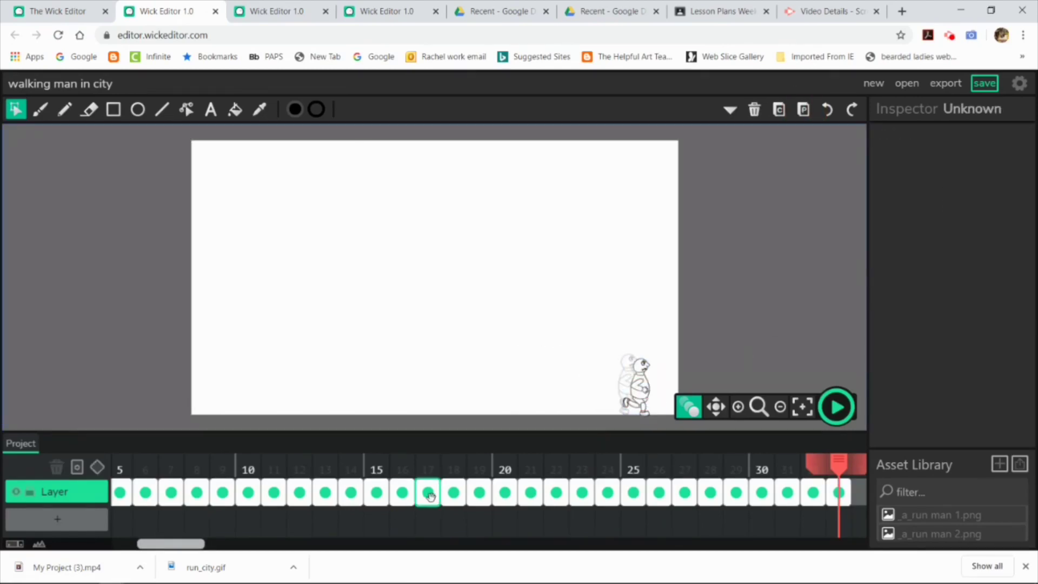
Copy the frame 12 pose to frame 34 and place it at the bottom, just inside the canvas's right edge
left_click(428, 492)
left_click(196, 492)
left_click(145, 492)
left_click(300, 492)
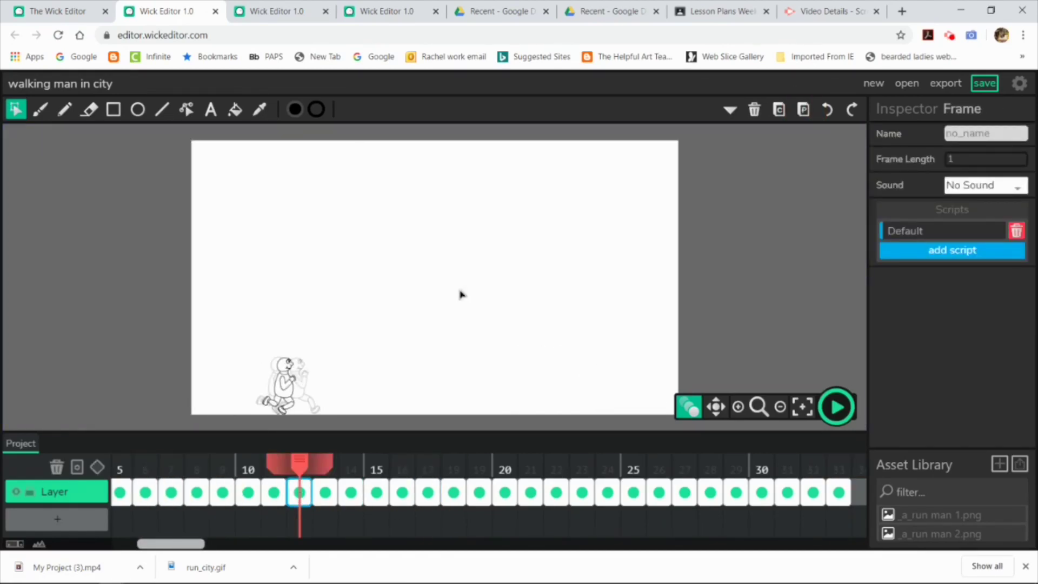
left_click(864, 492)
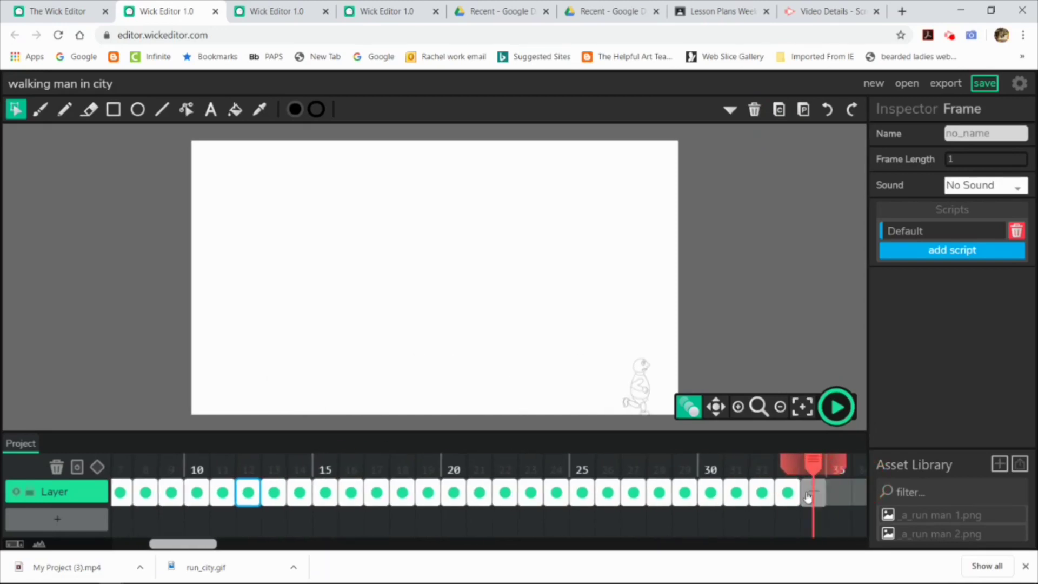
left_click(804, 110)
Paste the frame 12 pose on frame 35 and place it so it crosses the canvas's right edge
left_click(838, 492)
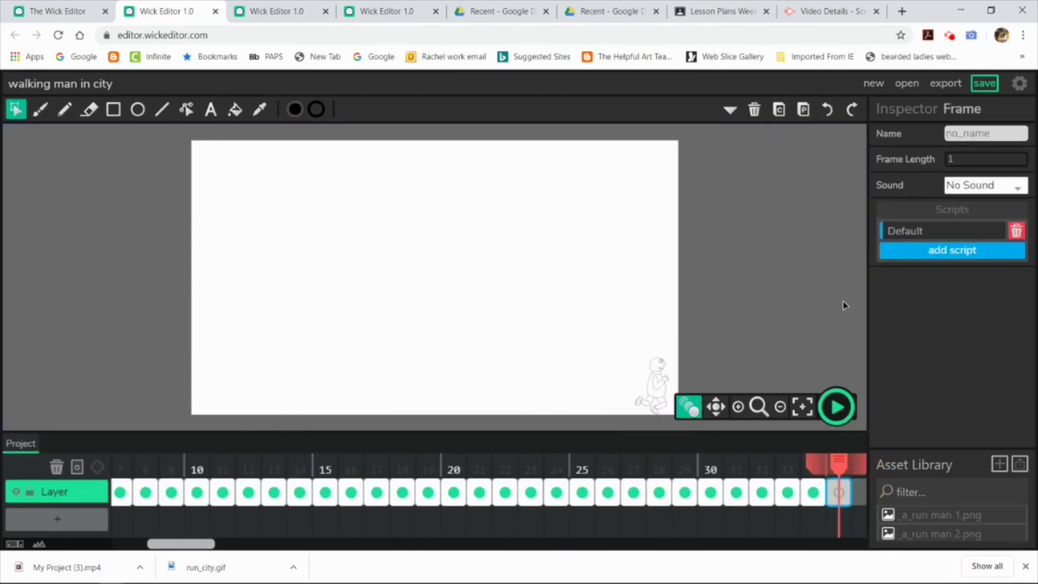
left_click(804, 110)
left_click(728, 330)
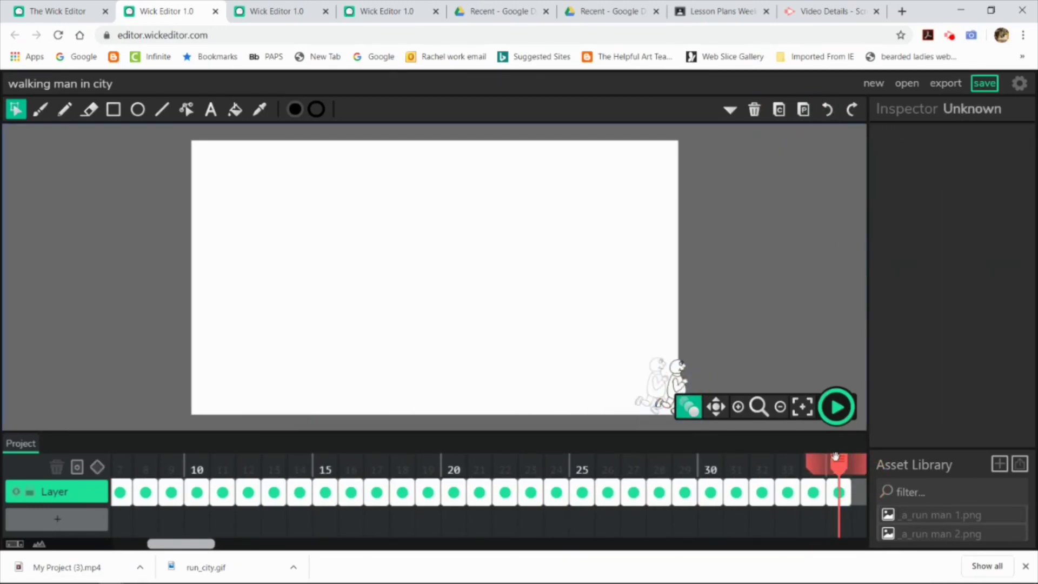
Return to the start of the timeline, play the run animation and stop it
left_click_drag(838, 462, 65, 464)
left_click(835, 409)
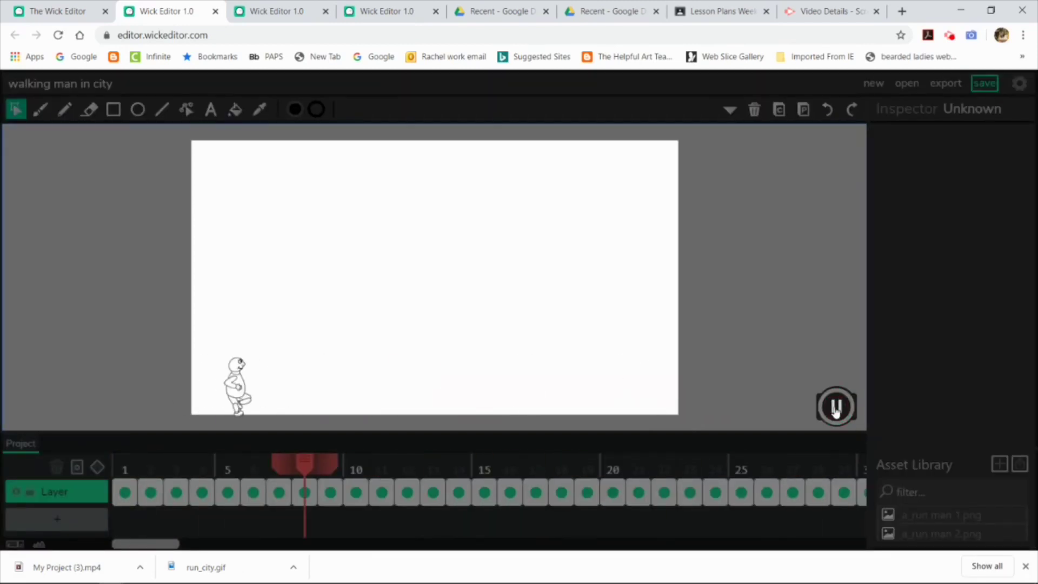
left_click(836, 409)
Add a second layer and upload the image "Layered copy of fantasy city" from the "create fantasy architecture in Photoshop" folder within desktop files on Data (D:)
left_click(76, 521)
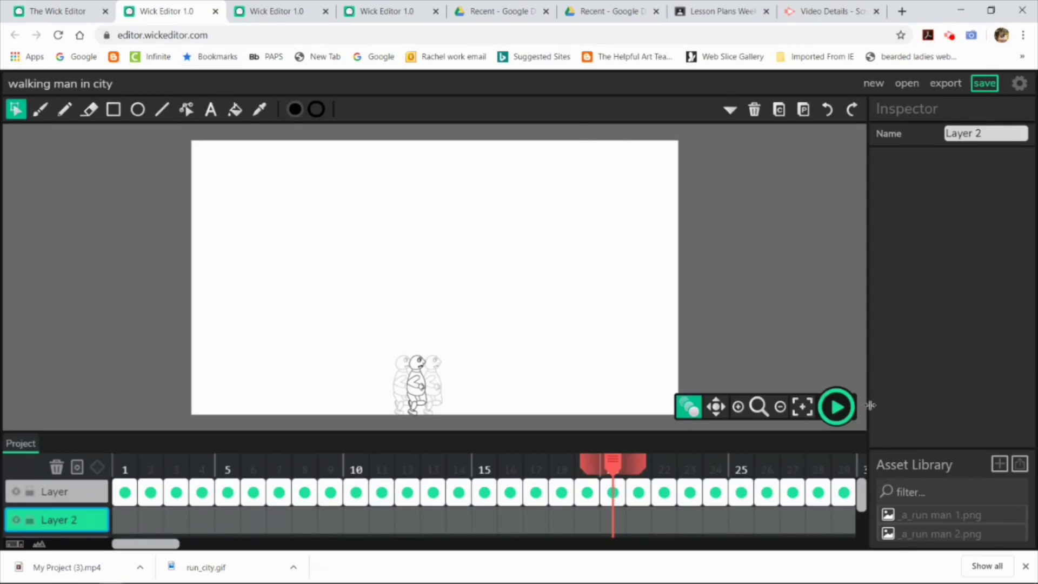
left_click(1024, 467)
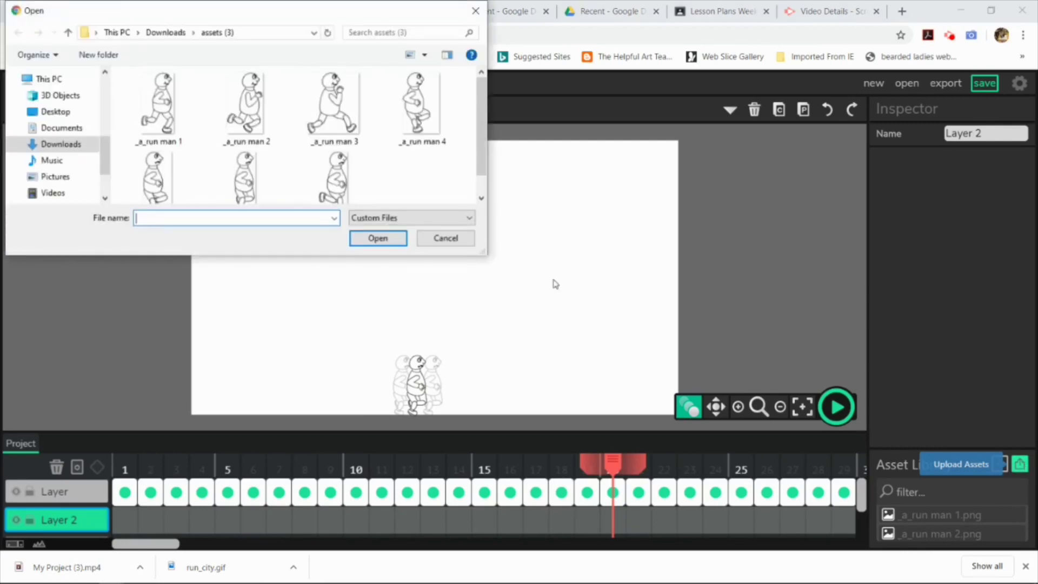
scroll(62, 143, "down", 3)
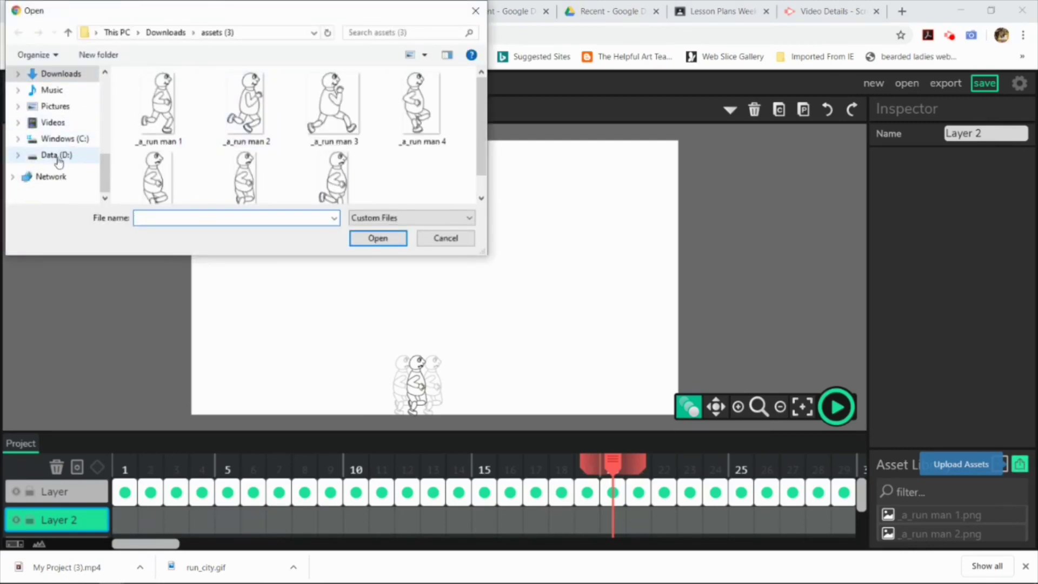
left_click(56, 157)
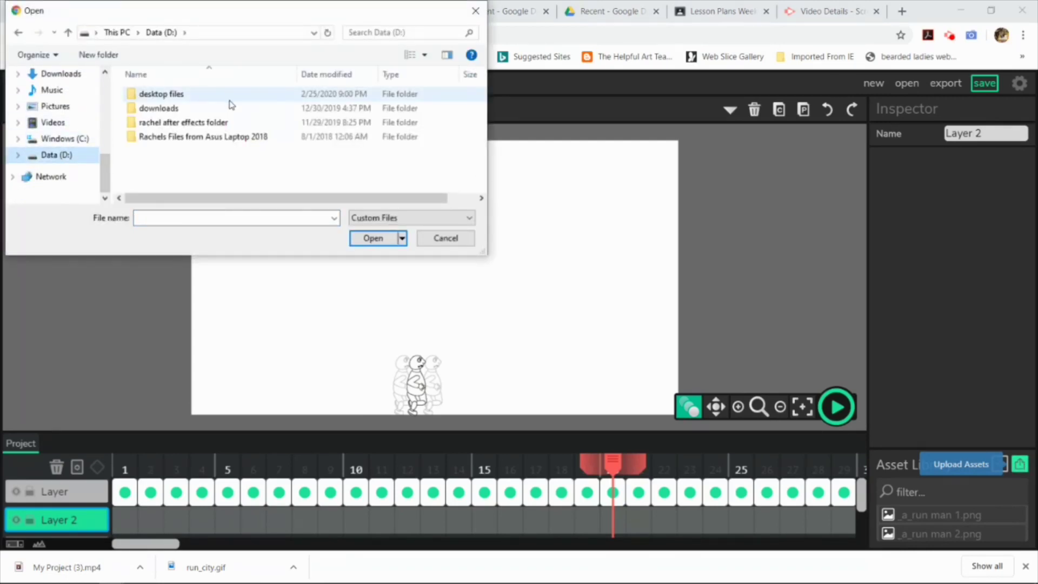
double_click(162, 96)
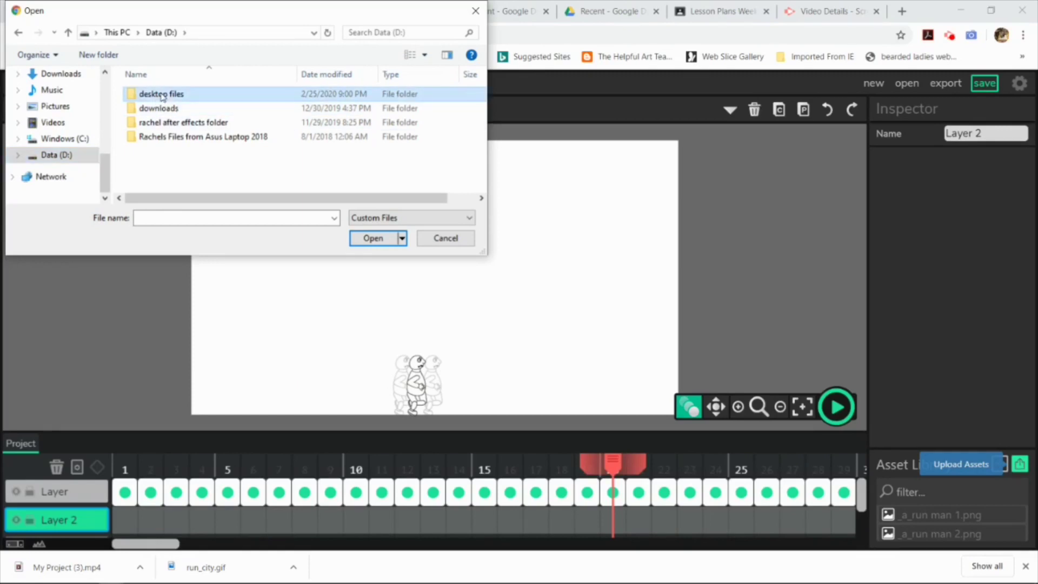
scroll(276, 94, "down", 1)
scroll(277, 94, "down", 1)
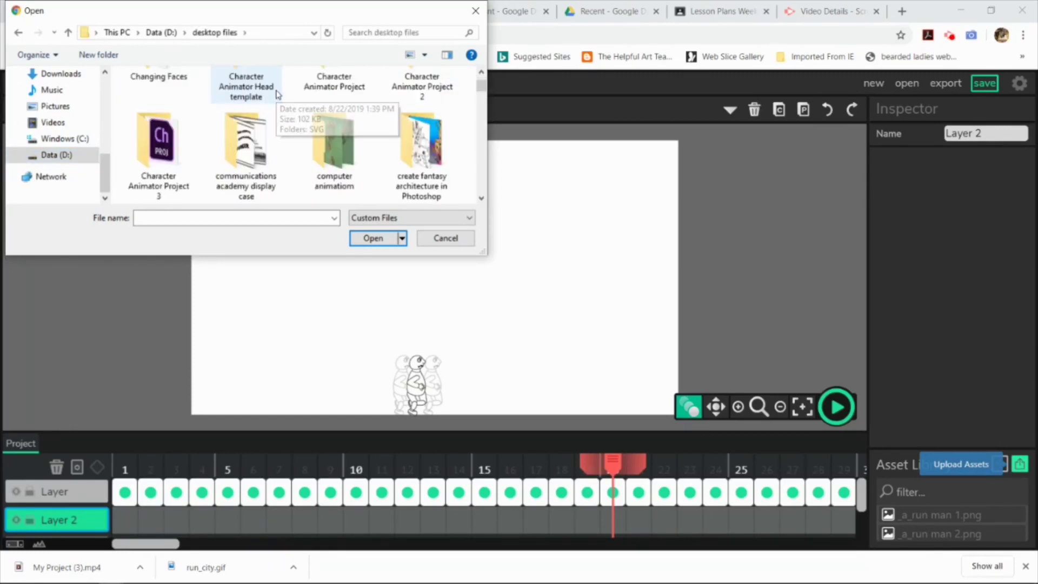
double_click(419, 145)
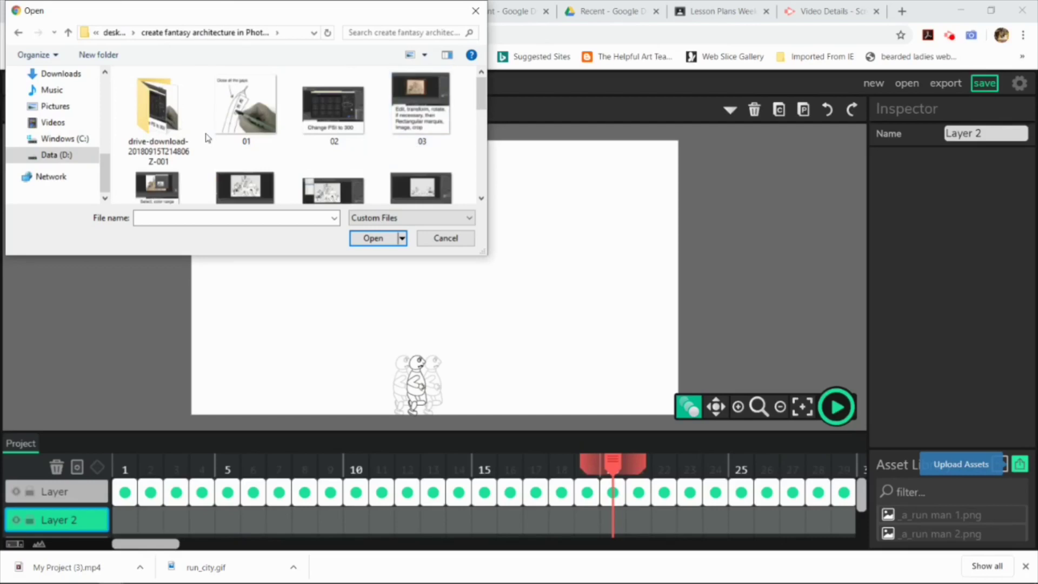
scroll(351, 162, "down", 5)
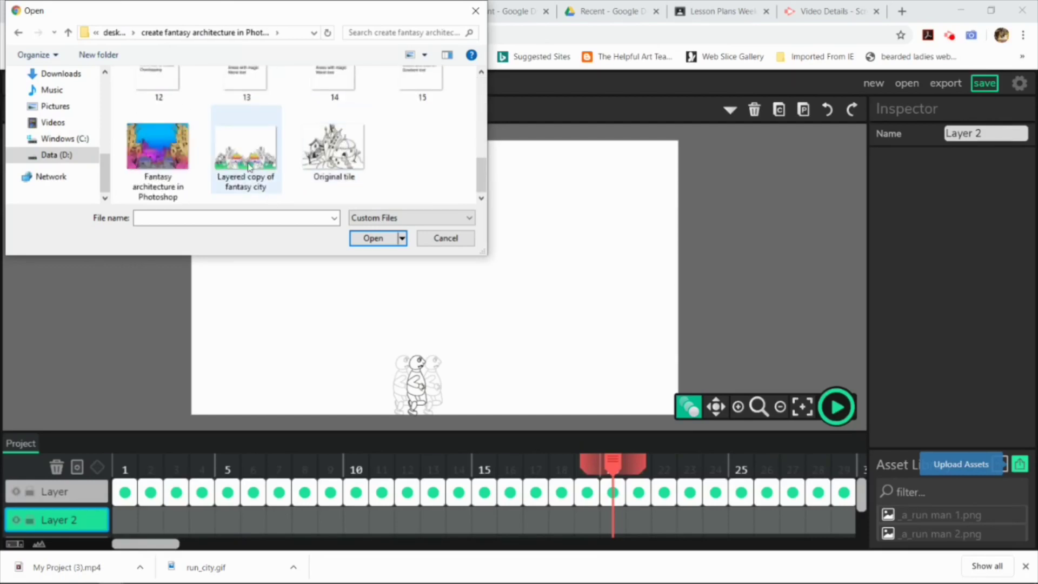
left_click(249, 165)
left_click(378, 238)
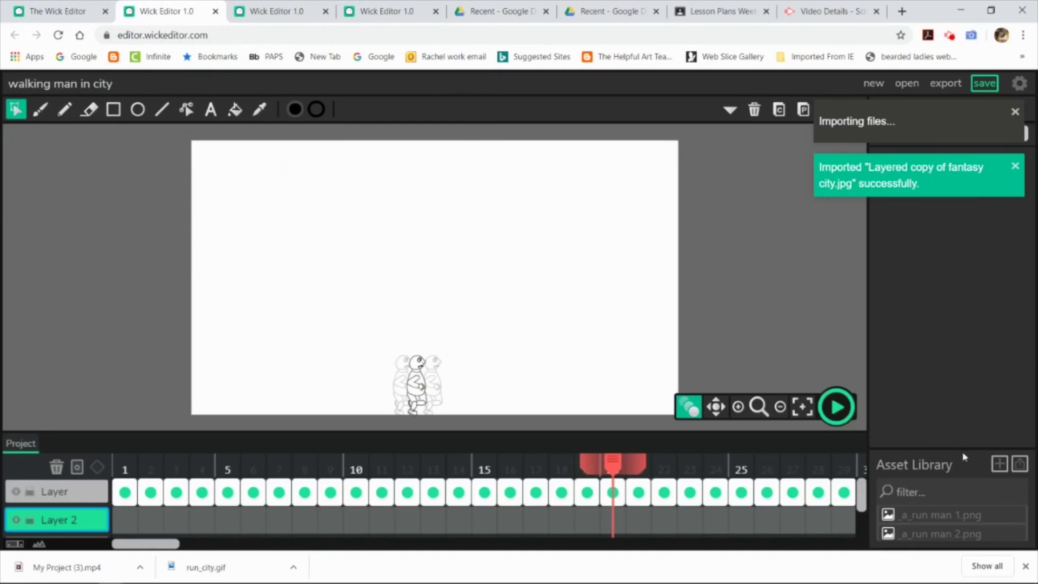
Create frame 1 on Layer 2 and place the "Layered copy of fantasy city" asset on its canvas
scroll(959, 519, "down", 3)
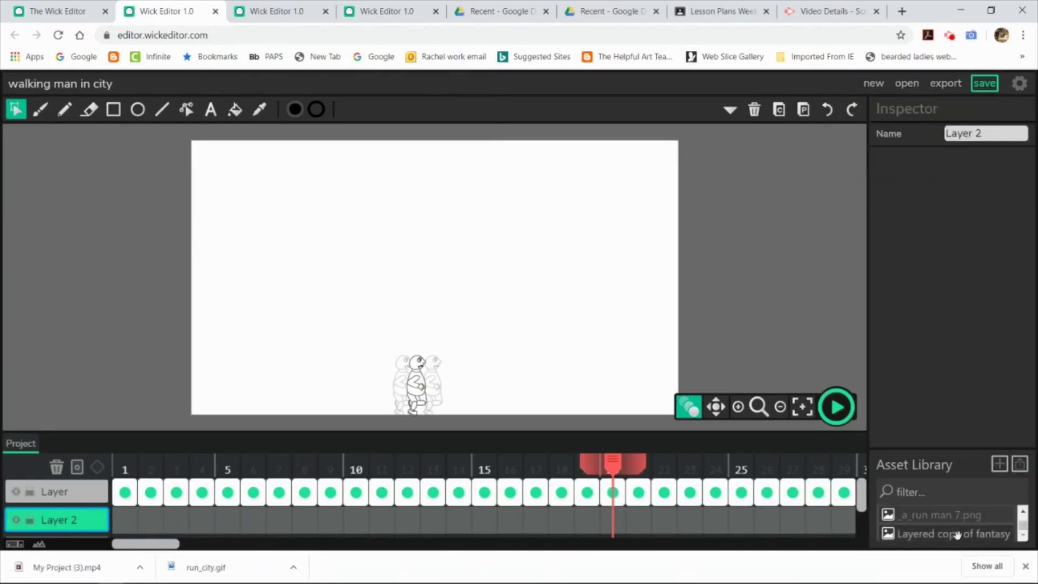
left_click(957, 534)
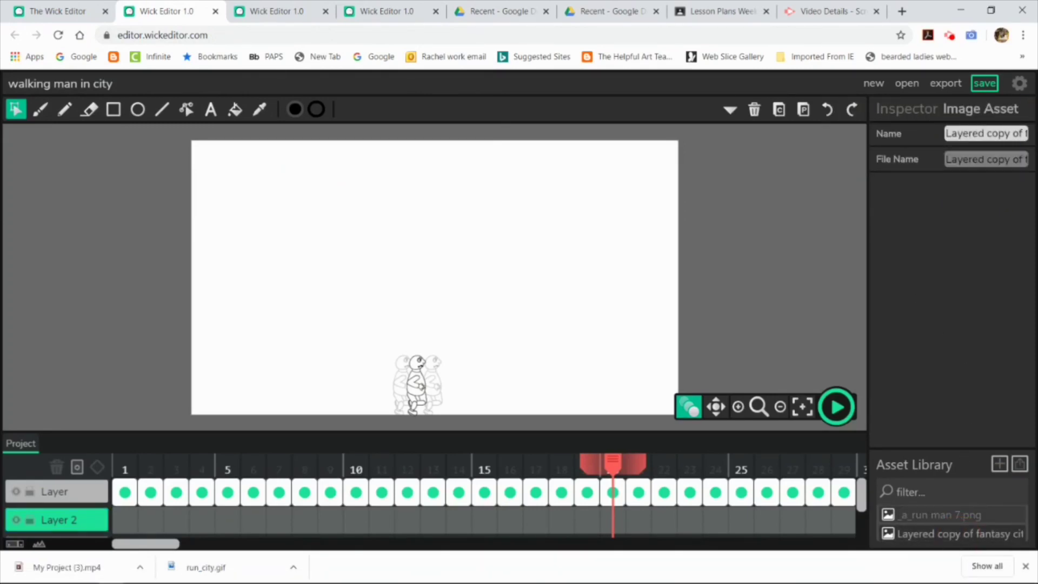
left_click(125, 521)
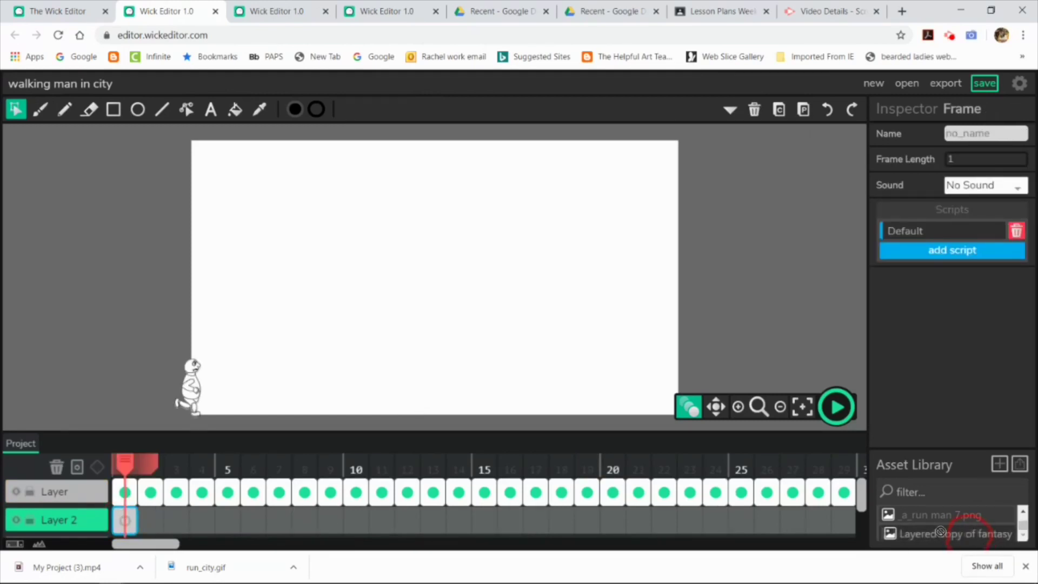
left_click_drag(957, 534, 373, 319)
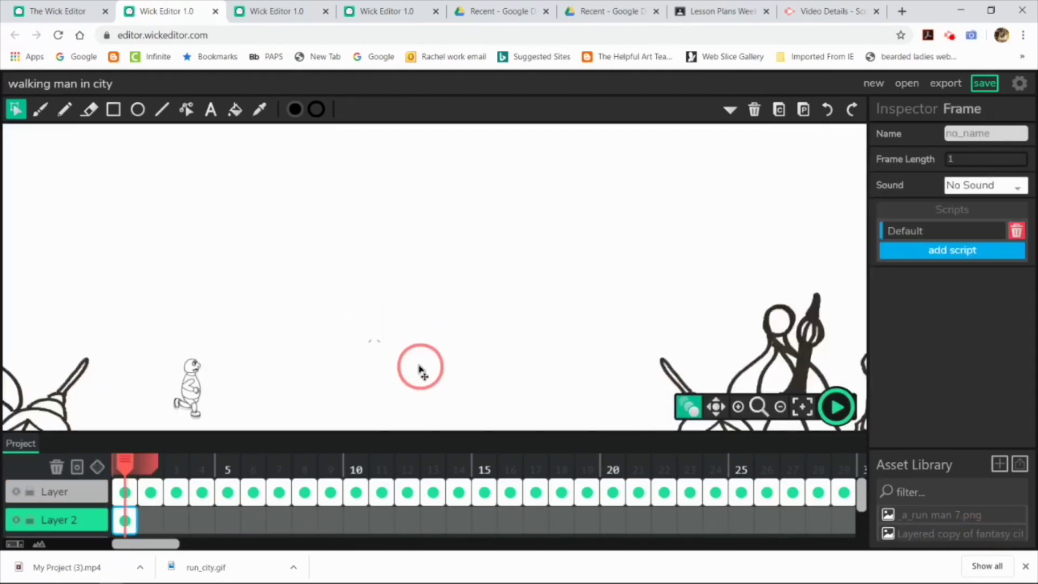
Move the city image to the right, clear of the canvas, and shrink it proportionally to about 2369 by 1647 px
left_click(430, 365)
left_click_drag(505, 346, 709, 209)
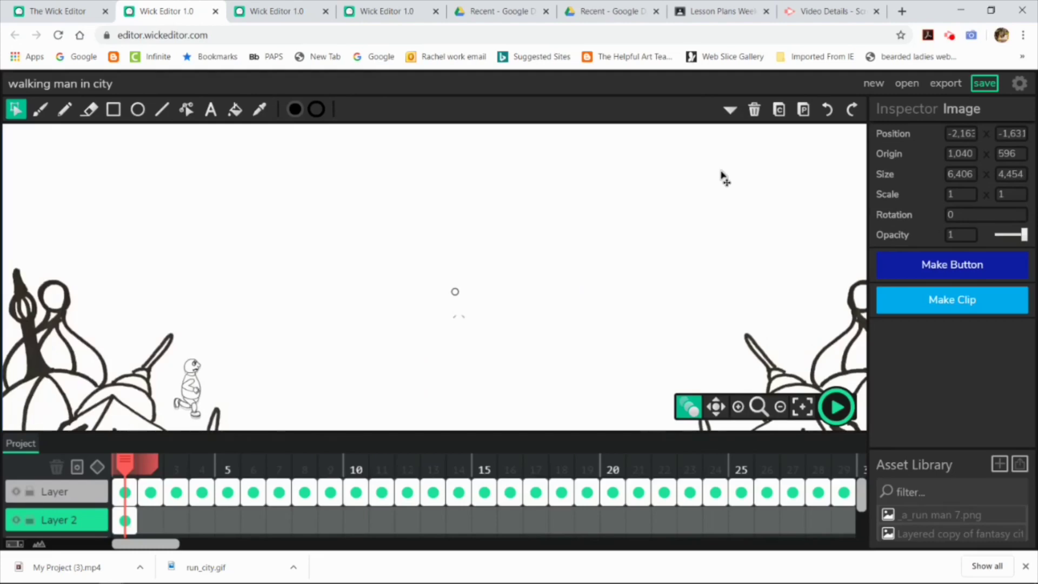
scroll(549, 251, "down", 4)
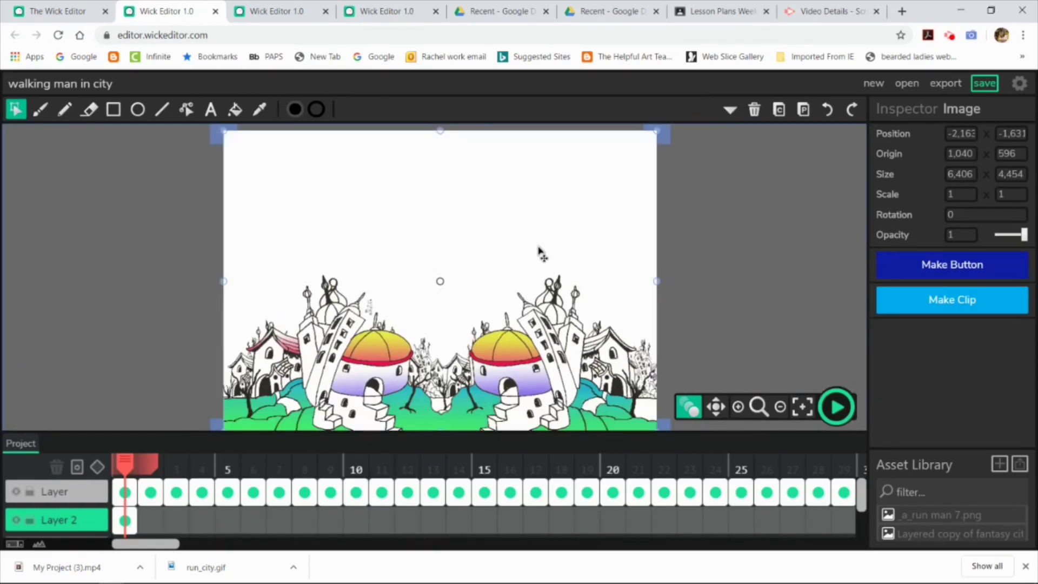
left_click_drag(438, 333, 667, 303)
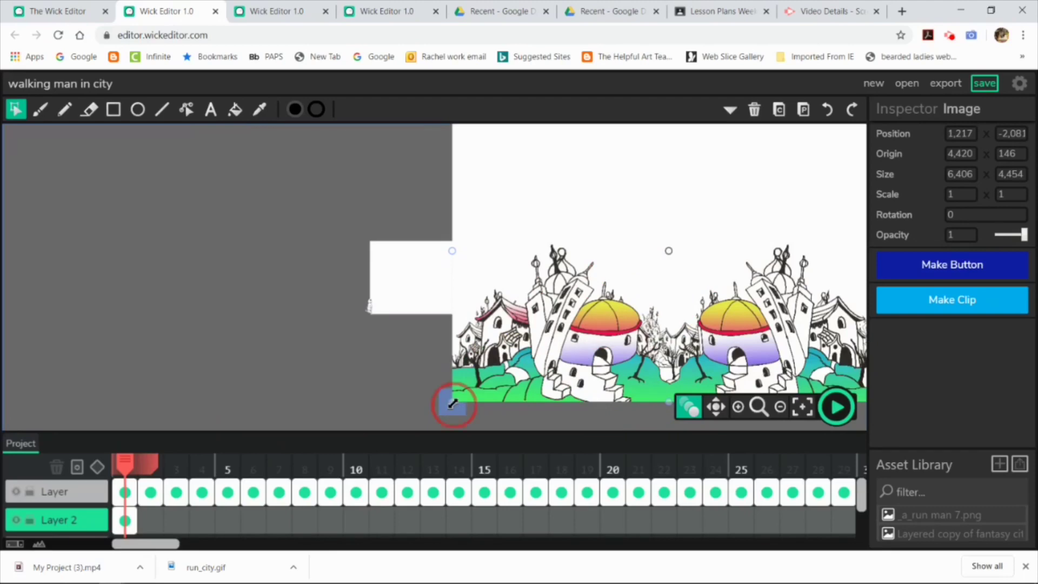
left_click_drag(453, 402, 567, 286)
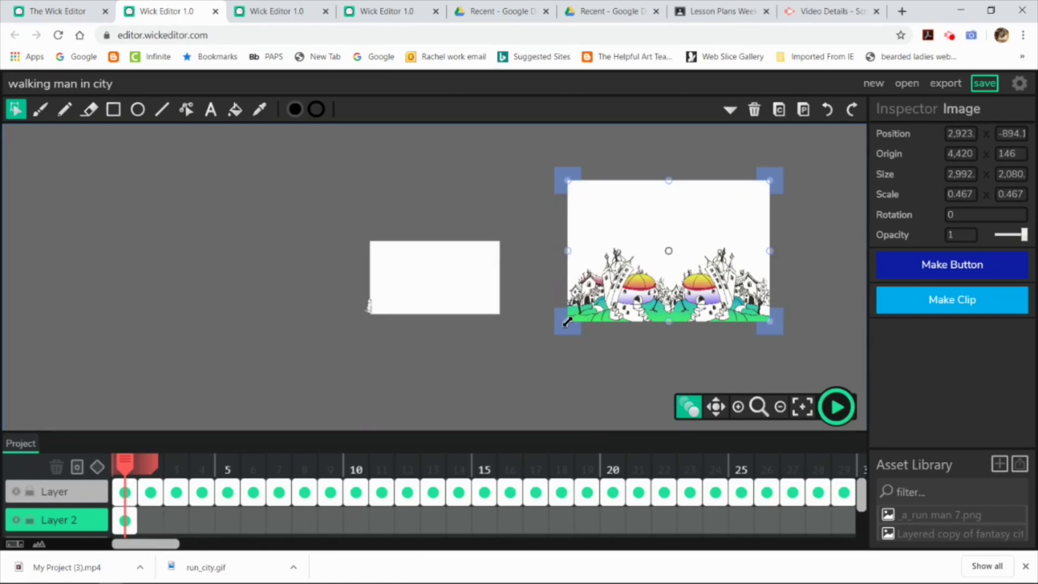
left_click_drag(567, 322, 588, 306)
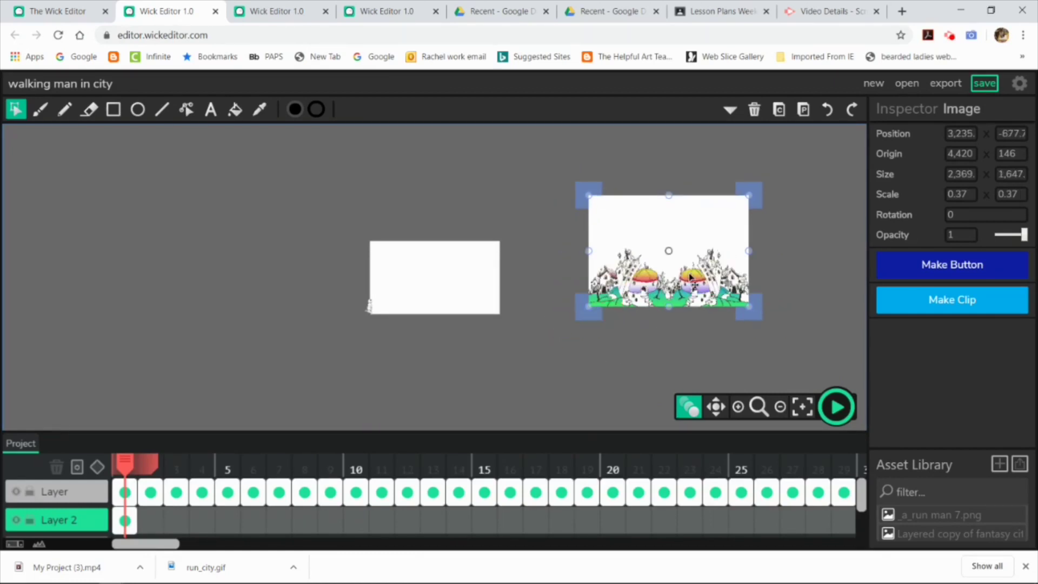
Shrink the city image to about 2022 by 1406 px and move it over the canvas to position about 0, -311
left_click_drag(715, 274, 498, 282)
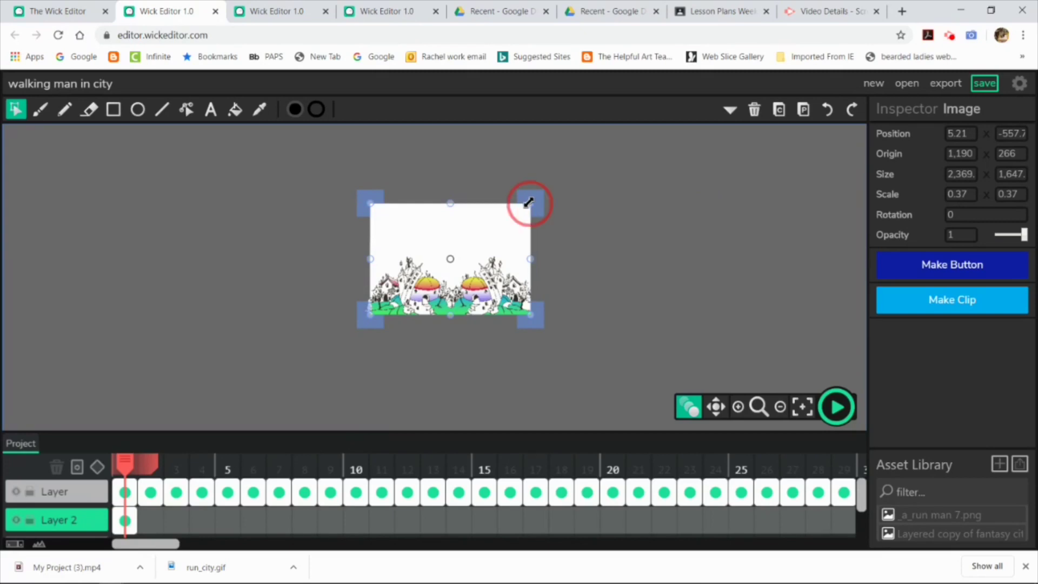
left_click_drag(528, 203, 517, 215)
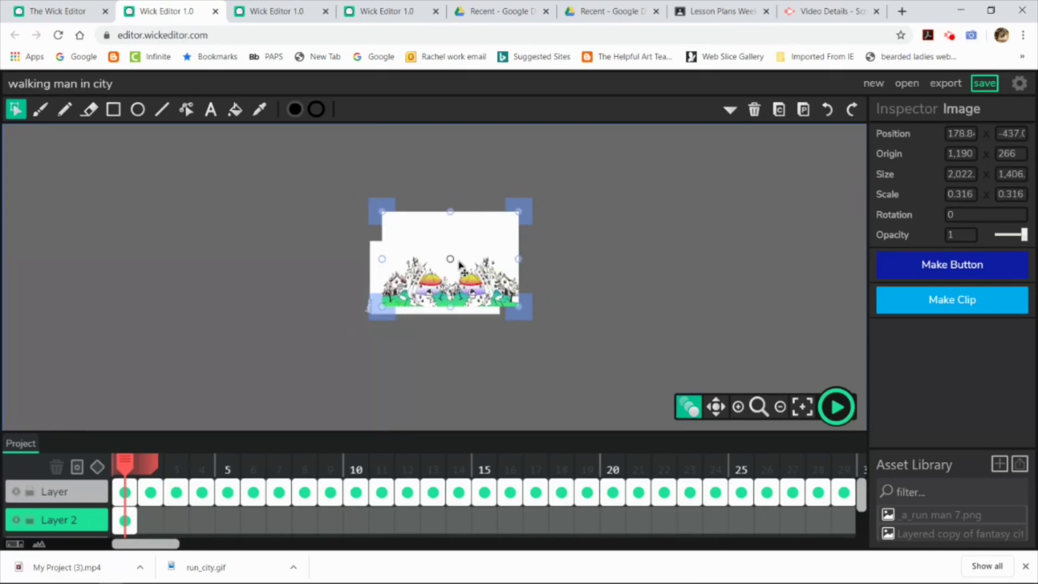
left_click_drag(458, 262, 438, 273)
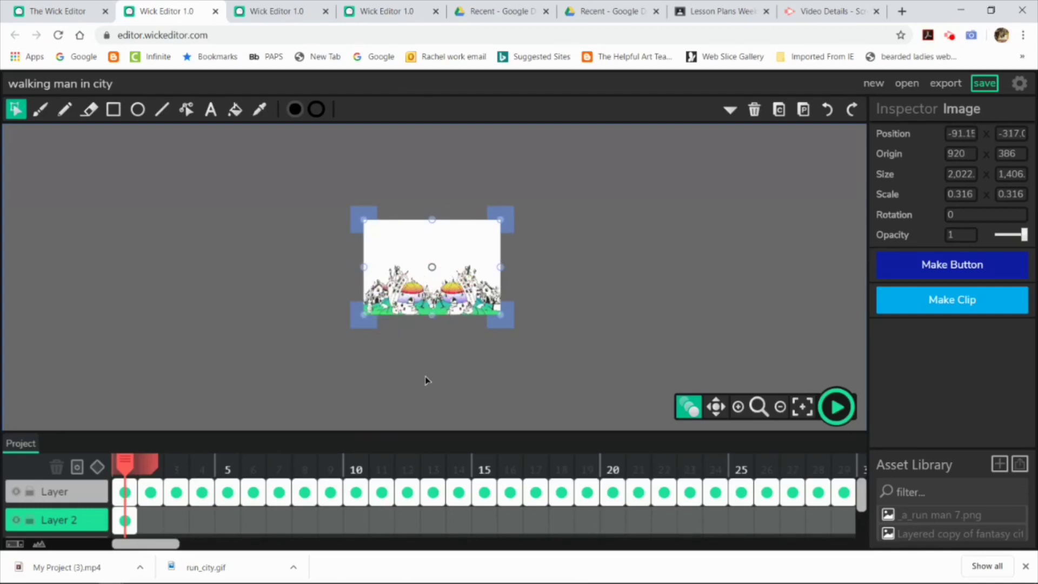
scroll(337, 365, "up", 5)
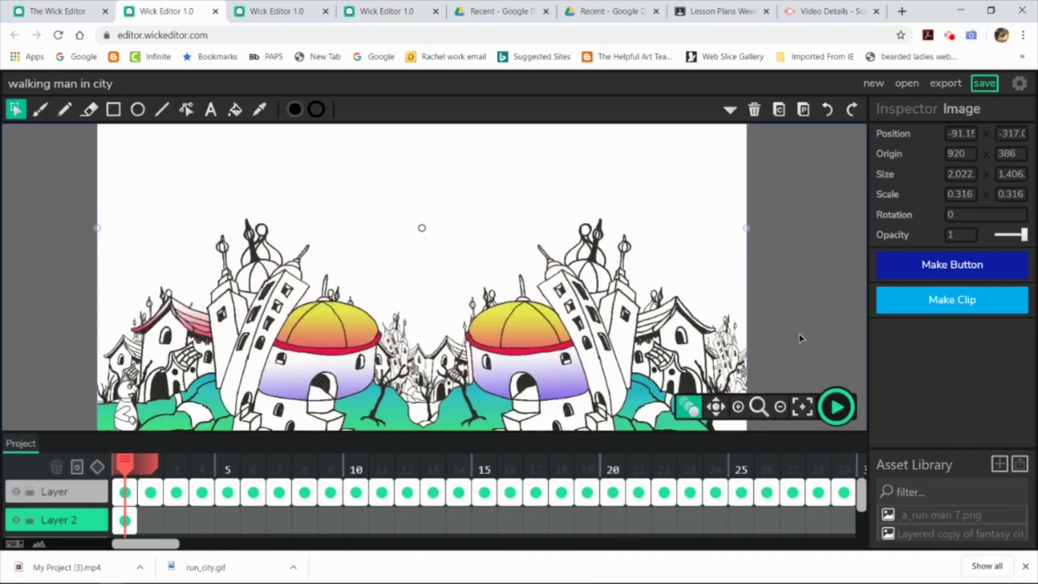
scroll(809, 358, "down", 1)
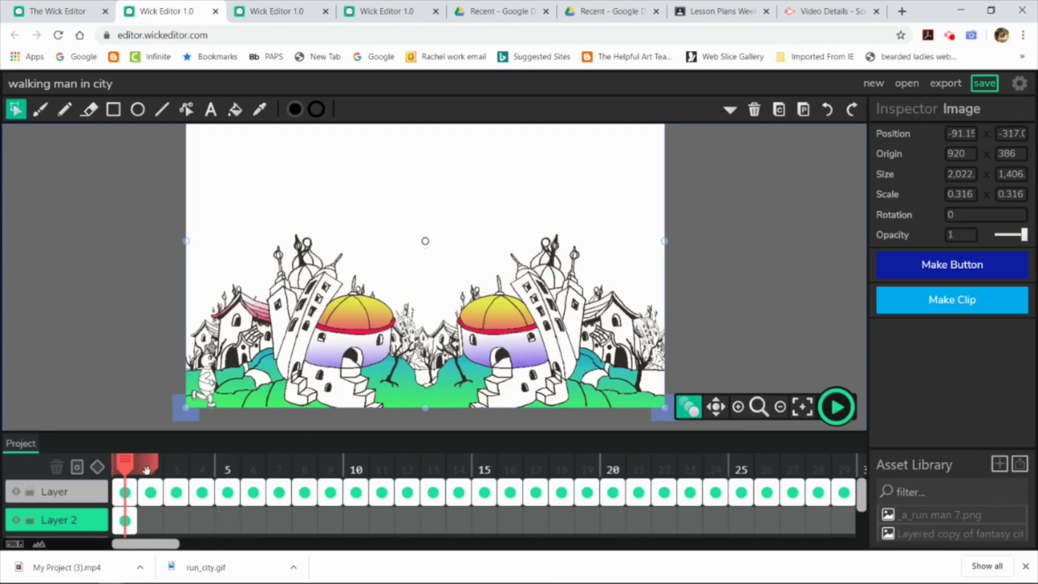
left_click(126, 461)
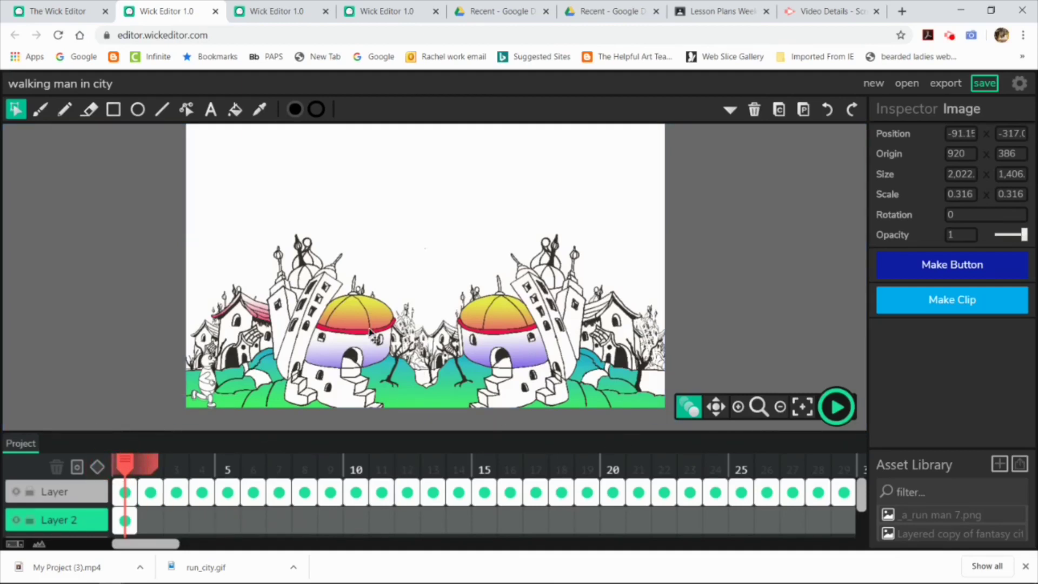
left_click(404, 324)
left_click_drag(403, 324, 342, 370)
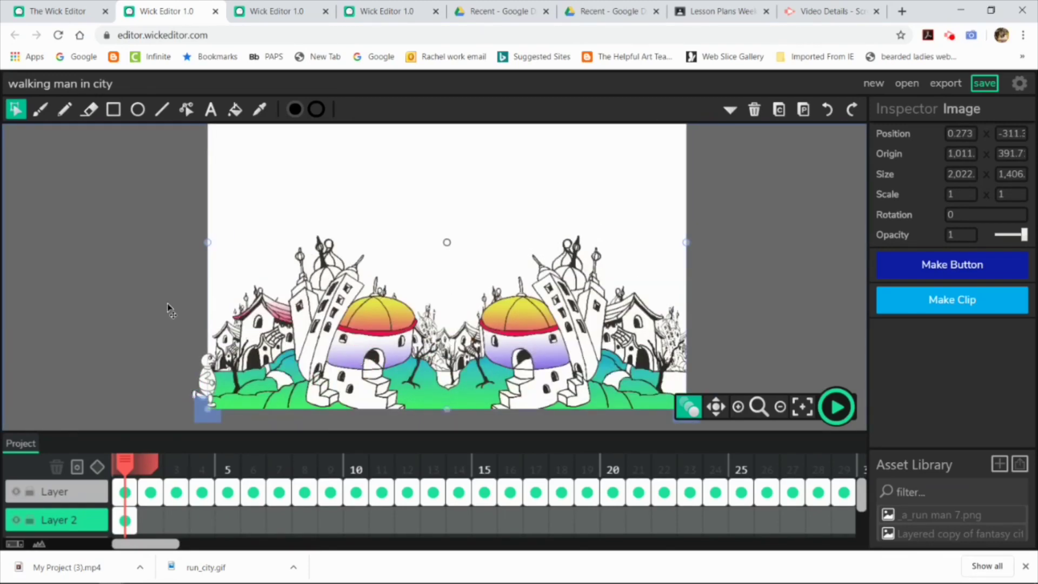
Extend the city background frame on Layer 2 to a length of 35 frames and play the animation to check it
left_click(837, 407)
left_click(837, 407)
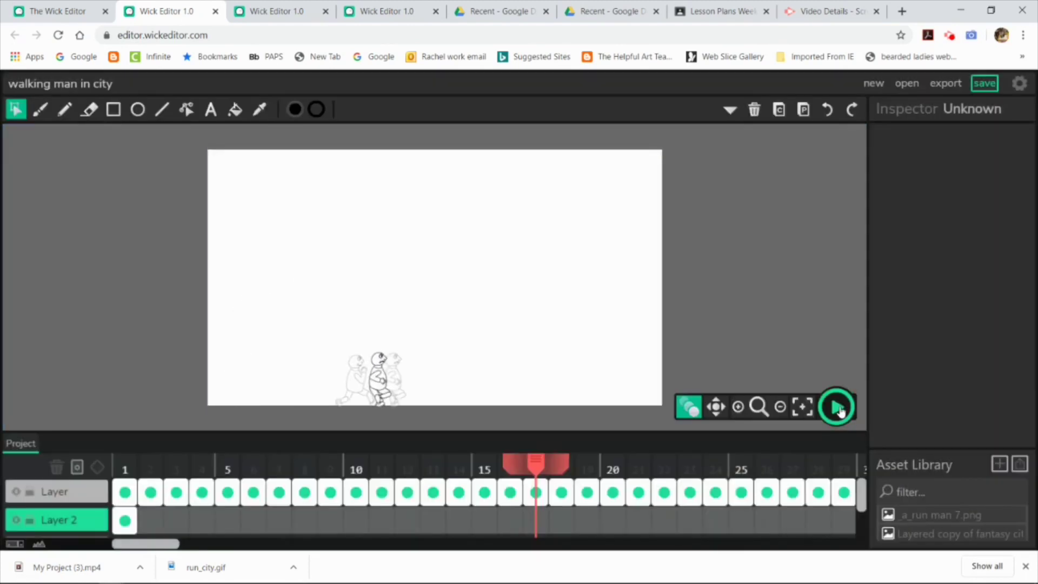
left_click(123, 518)
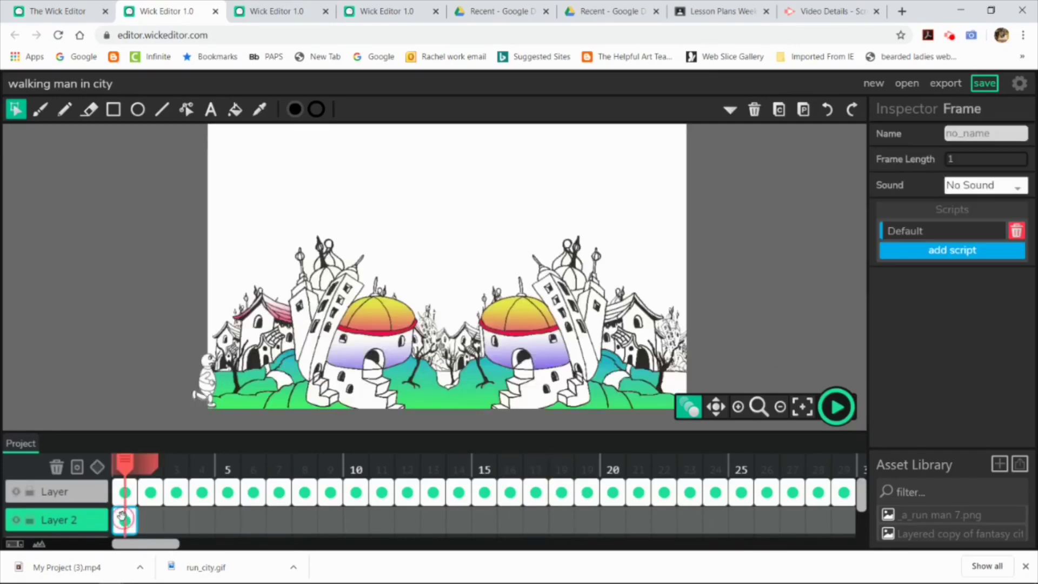
left_click_drag(123, 518, 836, 512)
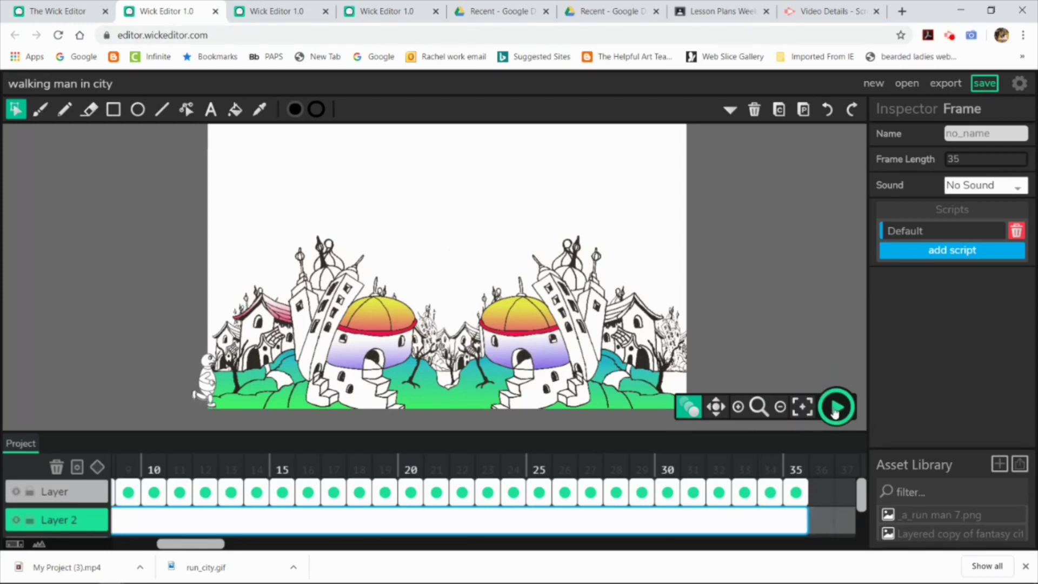
left_click(836, 409)
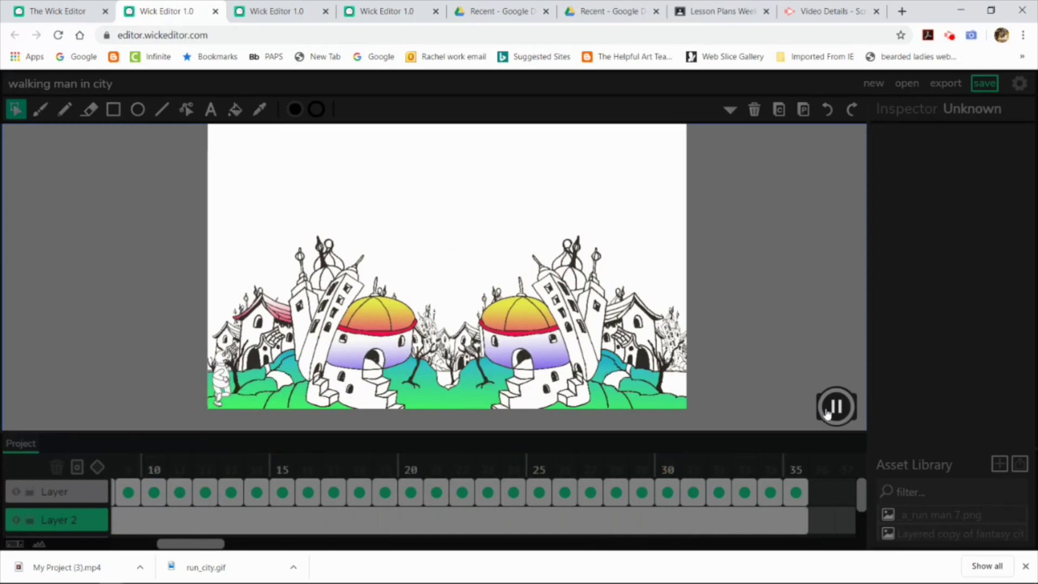
left_click(837, 407)
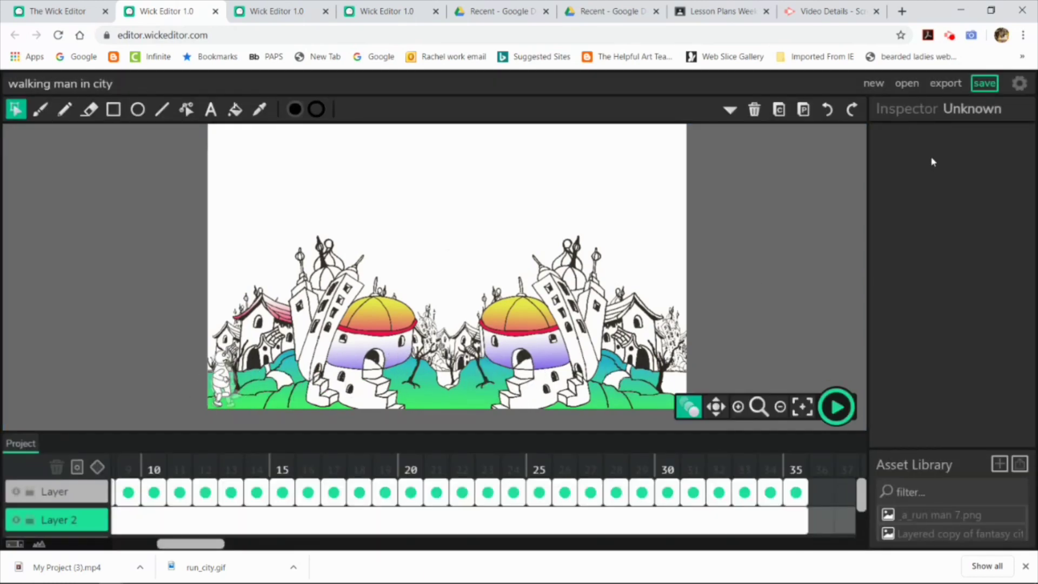
Save the project and export it as an MP4 video named "walking man in city"
left_click(984, 84)
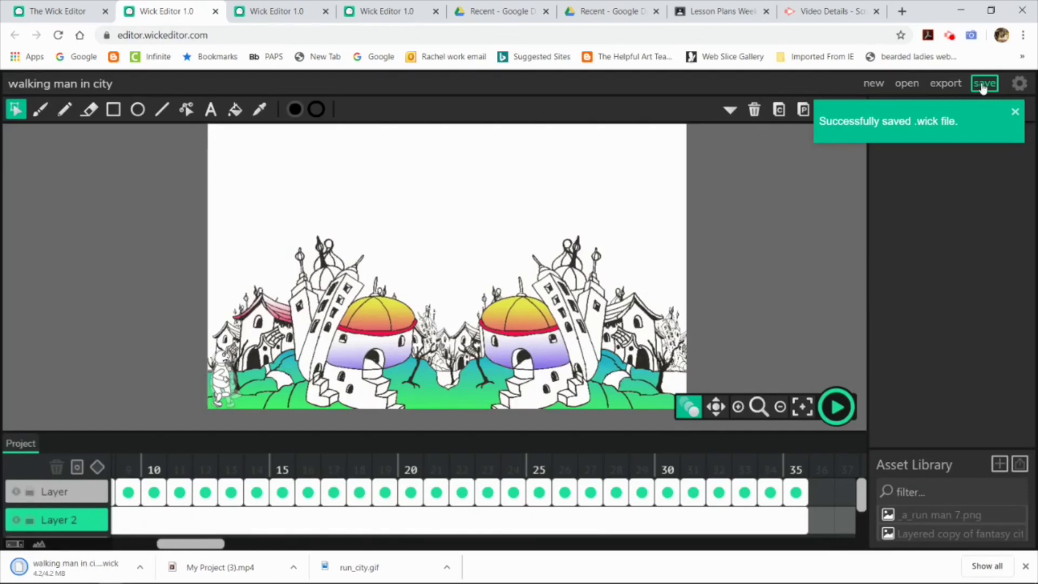
left_click(946, 86)
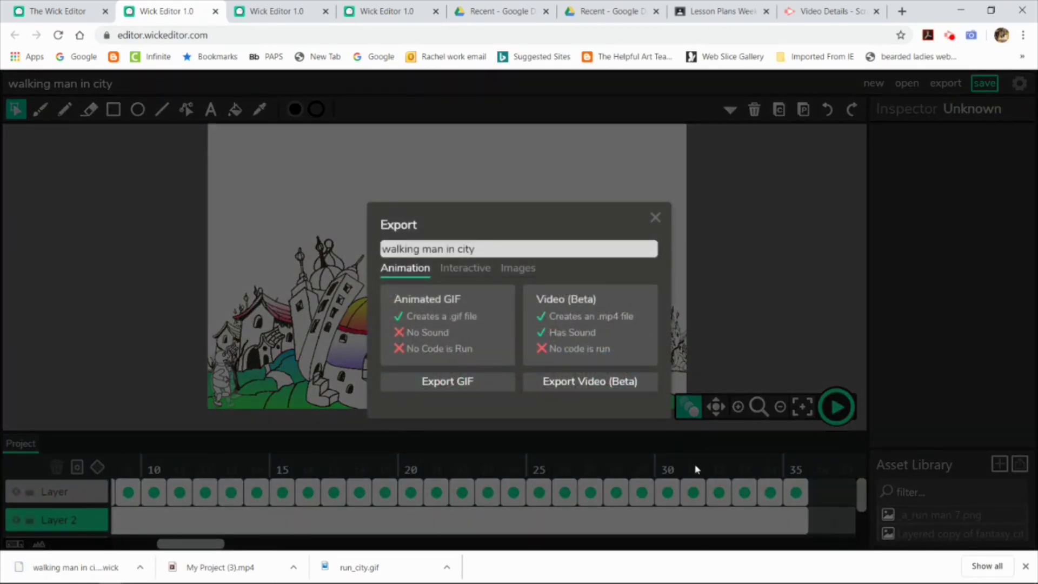
left_click(575, 387)
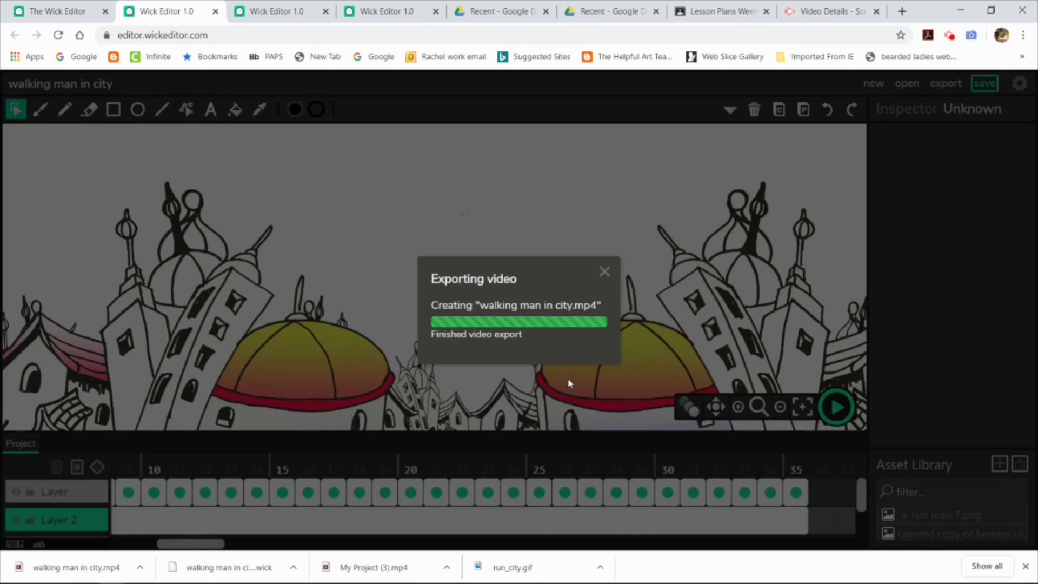
left_click(604, 271)
Switch to the Google Classroom assignment, reload it and open the Google Drive file insertion dialog for adding work
left_click(722, 11)
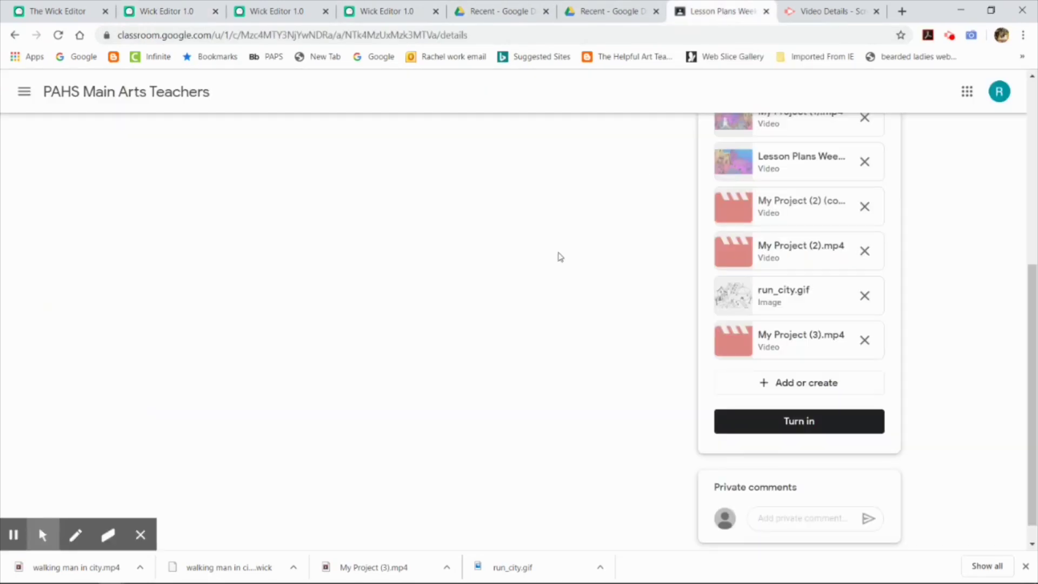
left_click(57, 36)
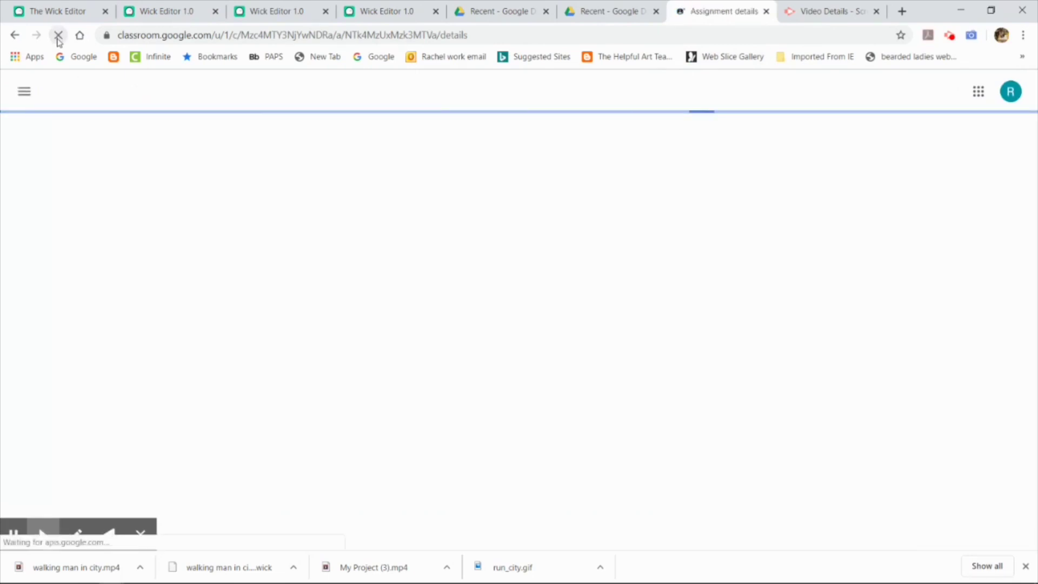
scroll(401, 464, "down", 6)
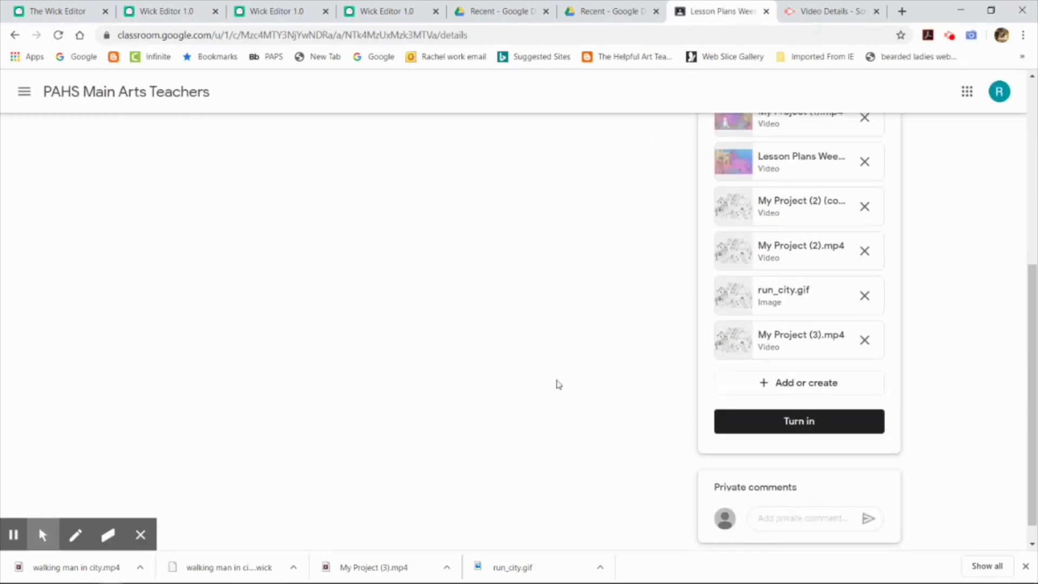
left_click(769, 386)
left_click(754, 405)
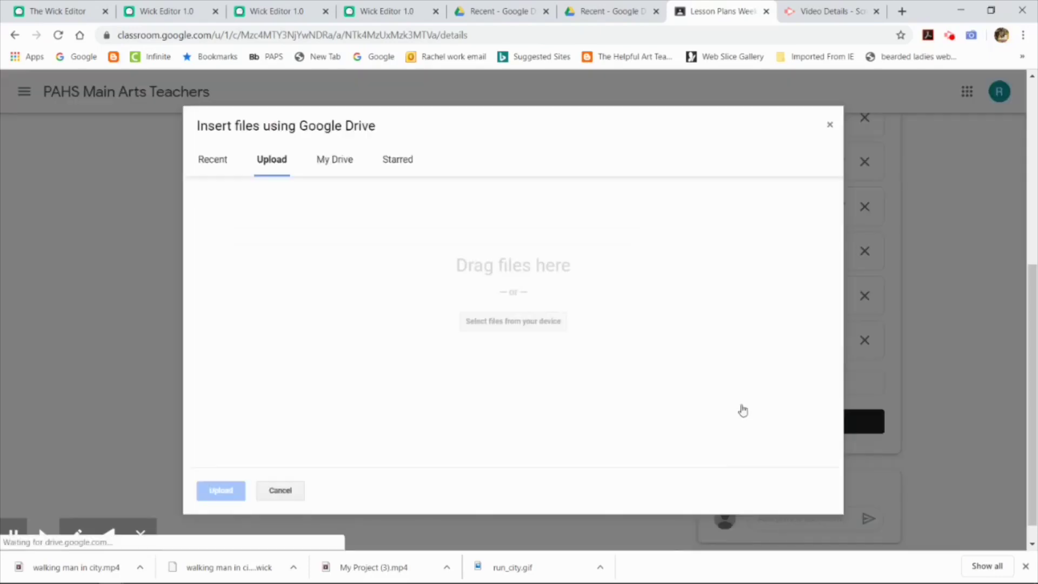
Upload the "walking man in city" MP4 file from the Downloads folder and attach it to the assignment
left_click(515, 323)
scroll(243, 156, "down", 5)
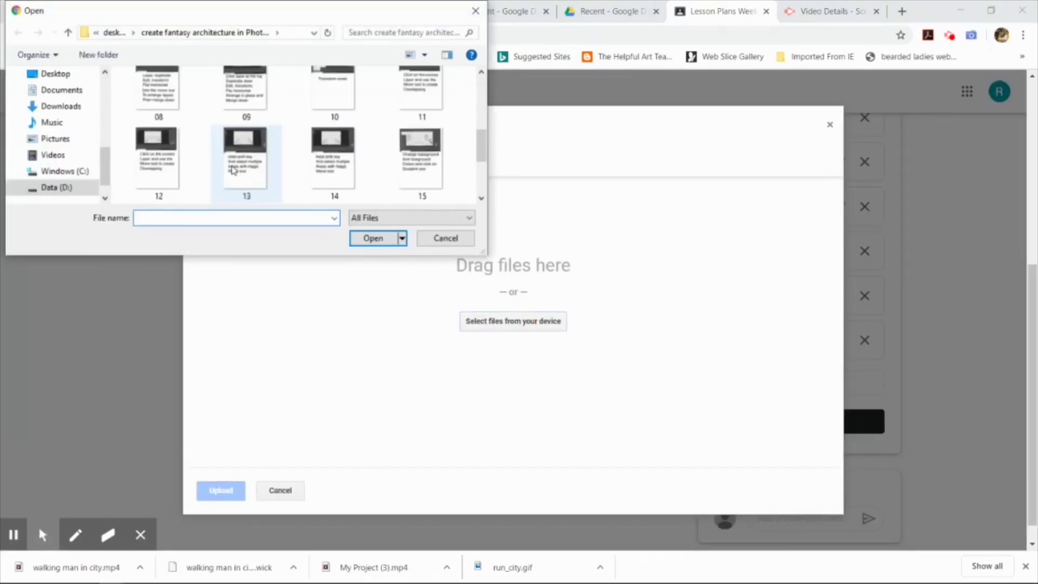
left_click(54, 106)
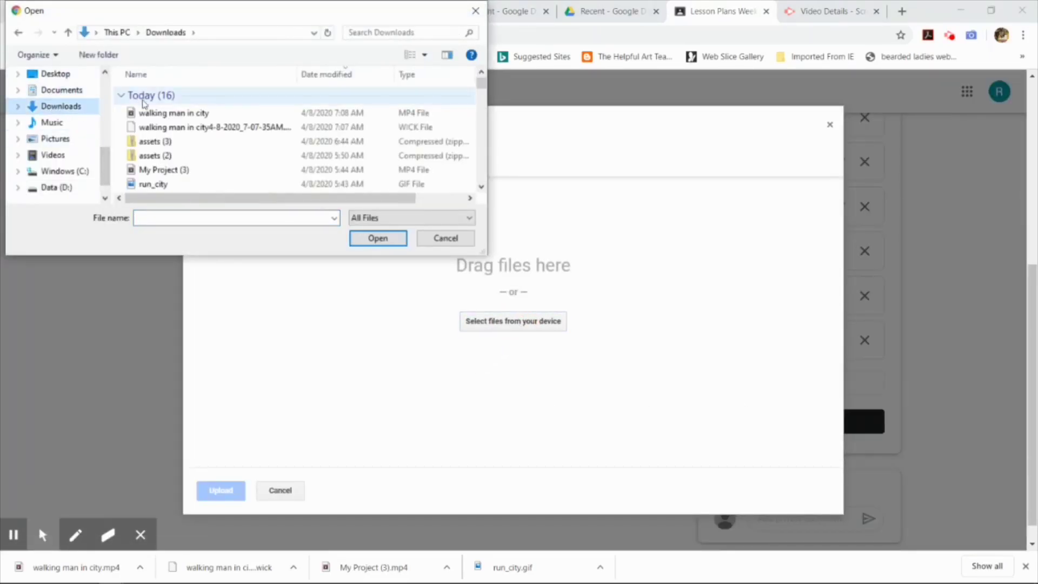
left_click(184, 114)
left_click(378, 238)
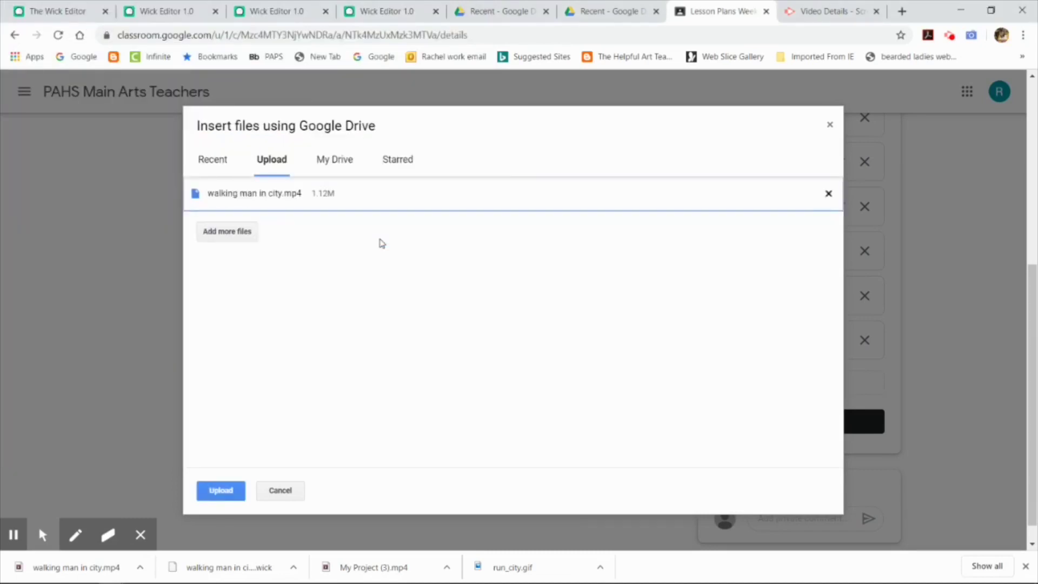
left_click(221, 491)
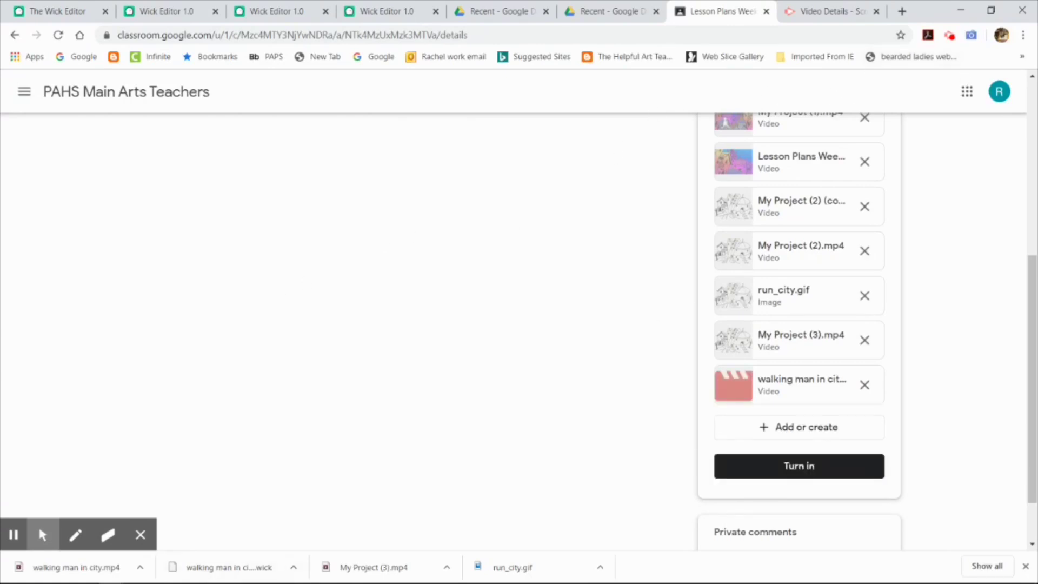
mouse_move(171, 579)
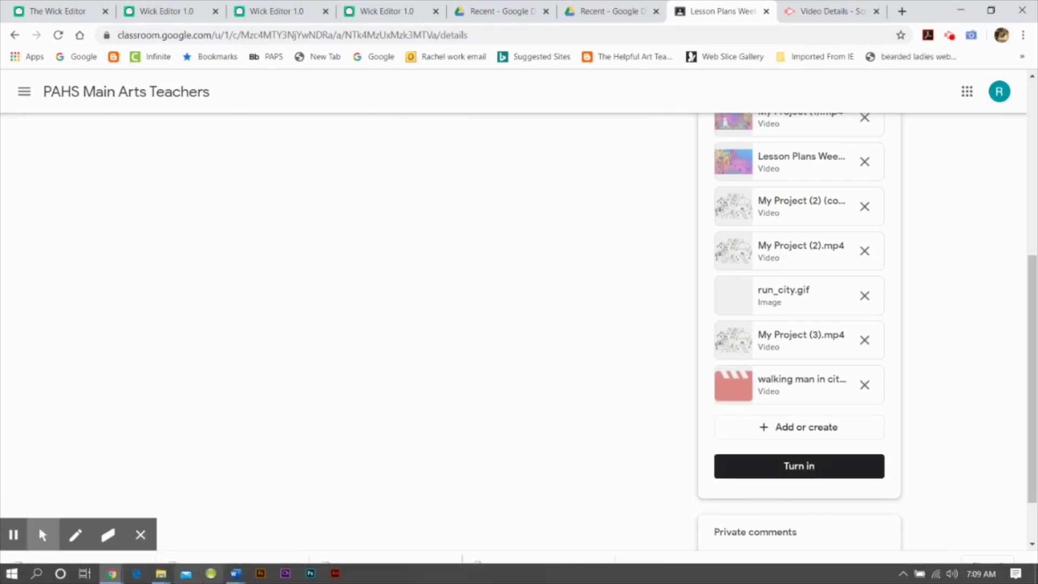
mouse_move(112, 574)
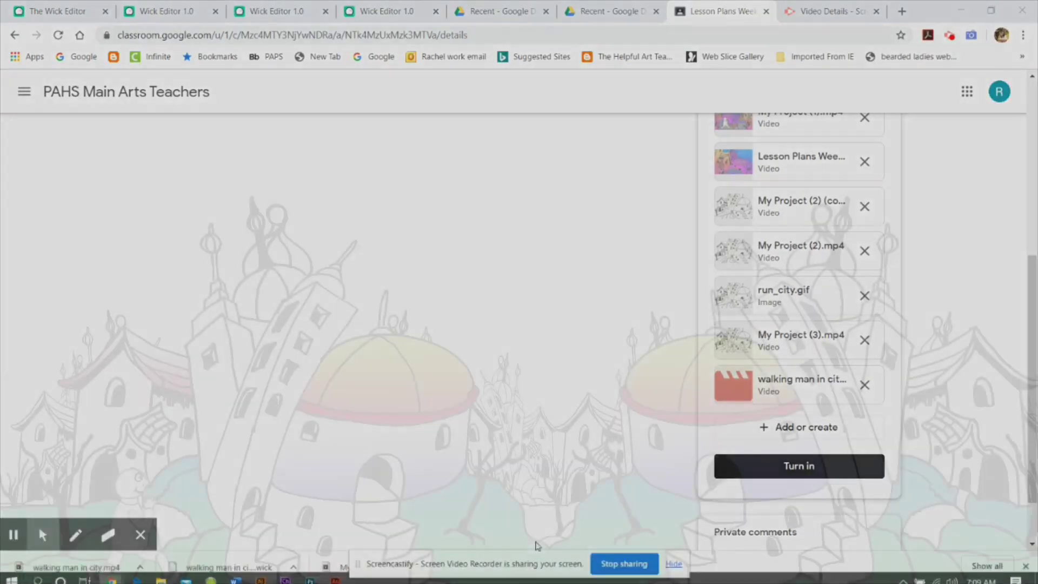